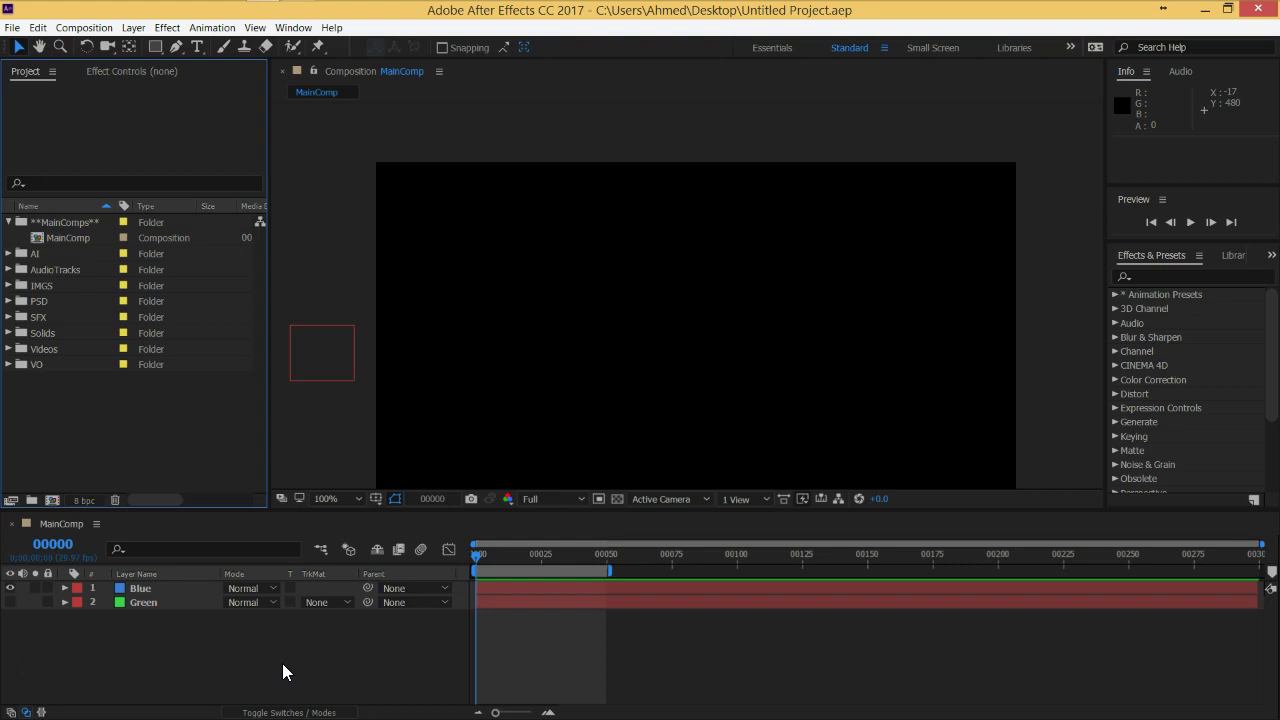
Delete the Blue and Green layers, extend the work area across all 300 frames, and enlarge the viewer.
drag(222, 673, 135, 599)
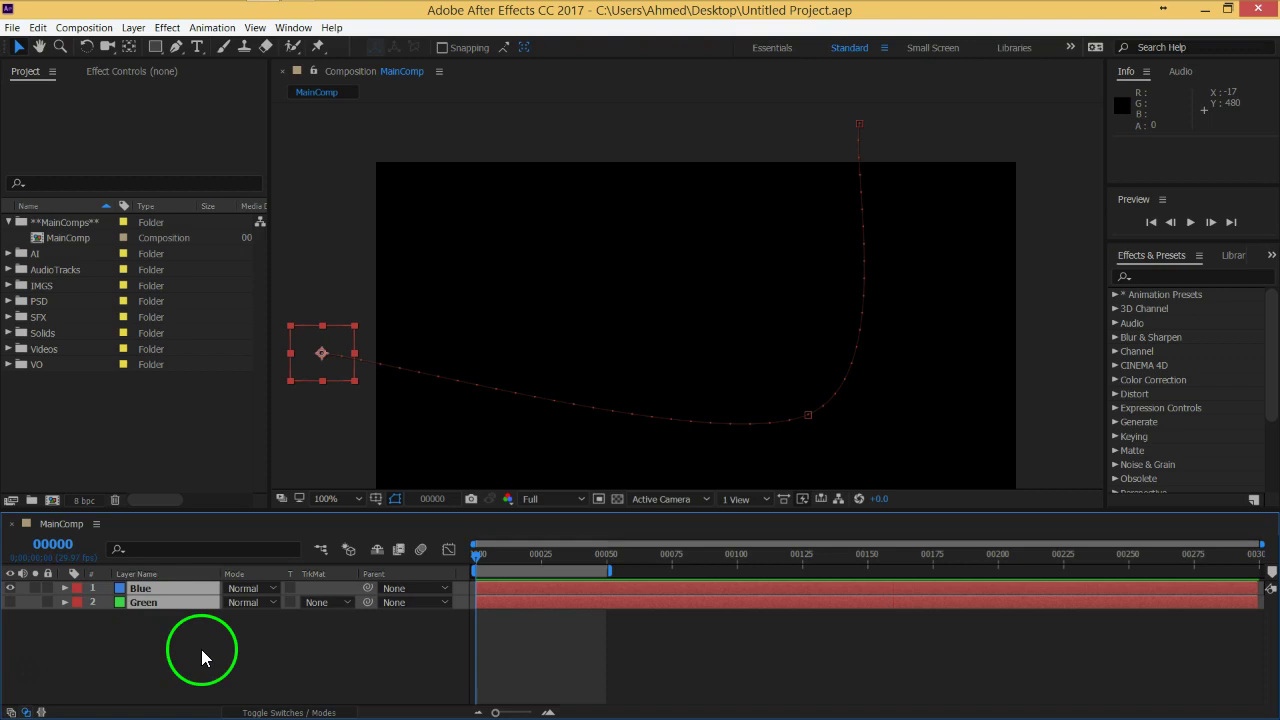
key(Delete)
click(157, 623)
drag(614, 576, 1062, 567)
drag(686, 427, 678, 387)
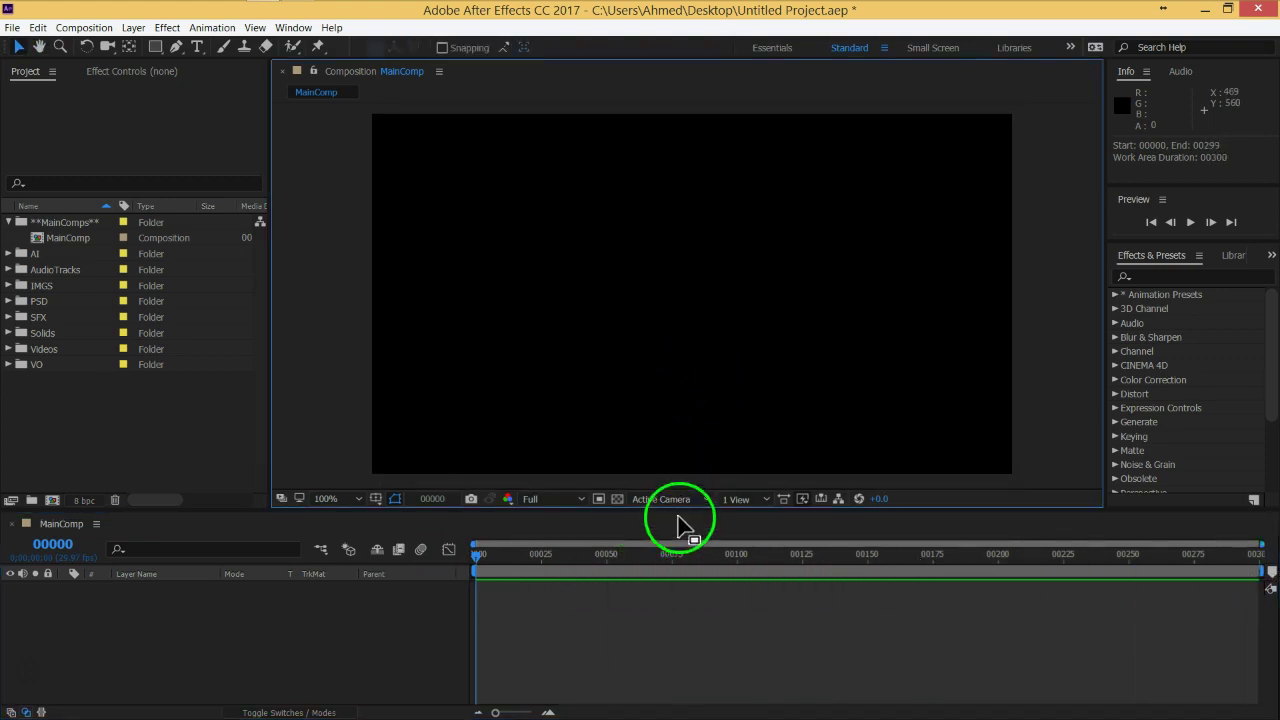
drag(678, 513, 678, 544)
click(360, 665)
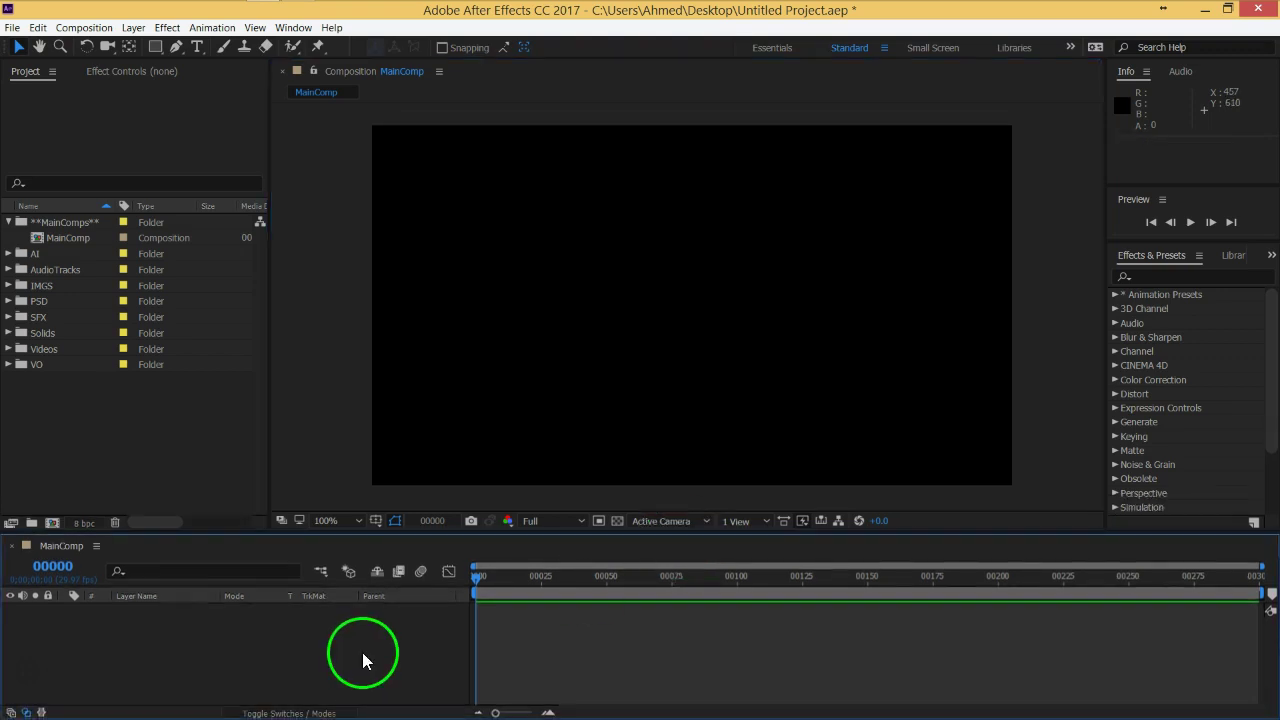
Create a text layer reading 'CG FX' in white 200 px bold Arial.
key(ctrl+t)
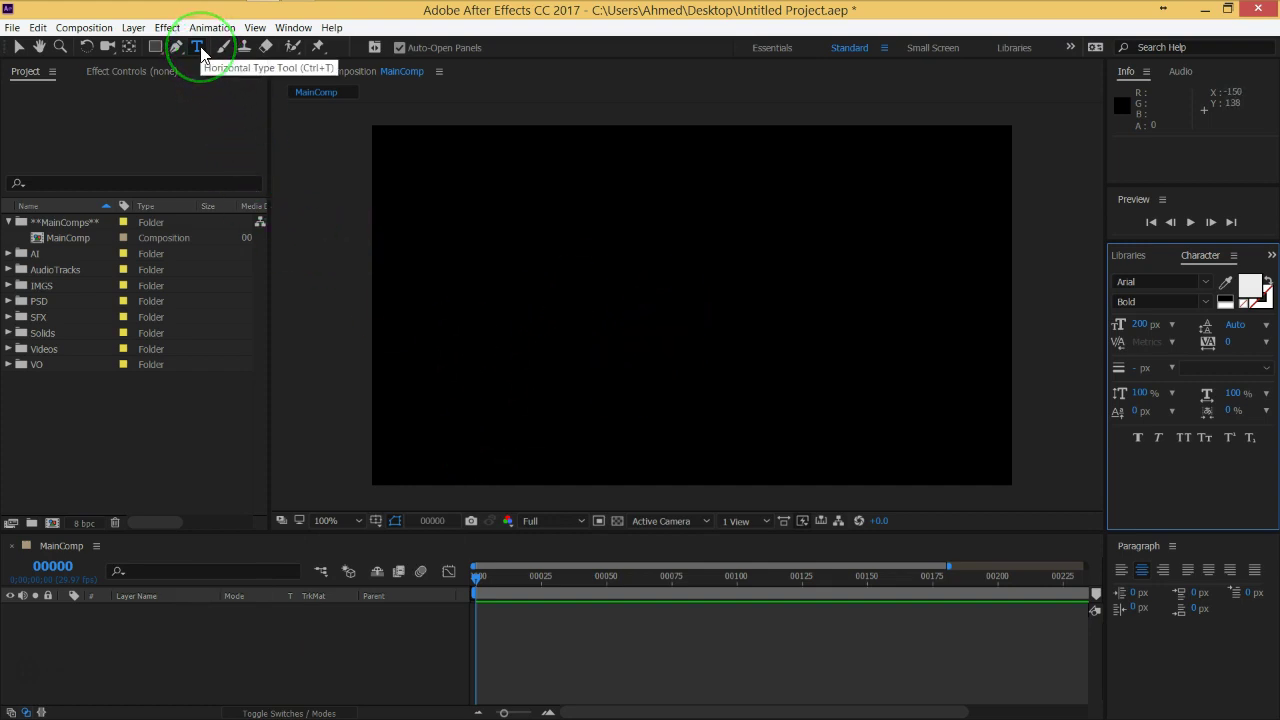
click(628, 294)
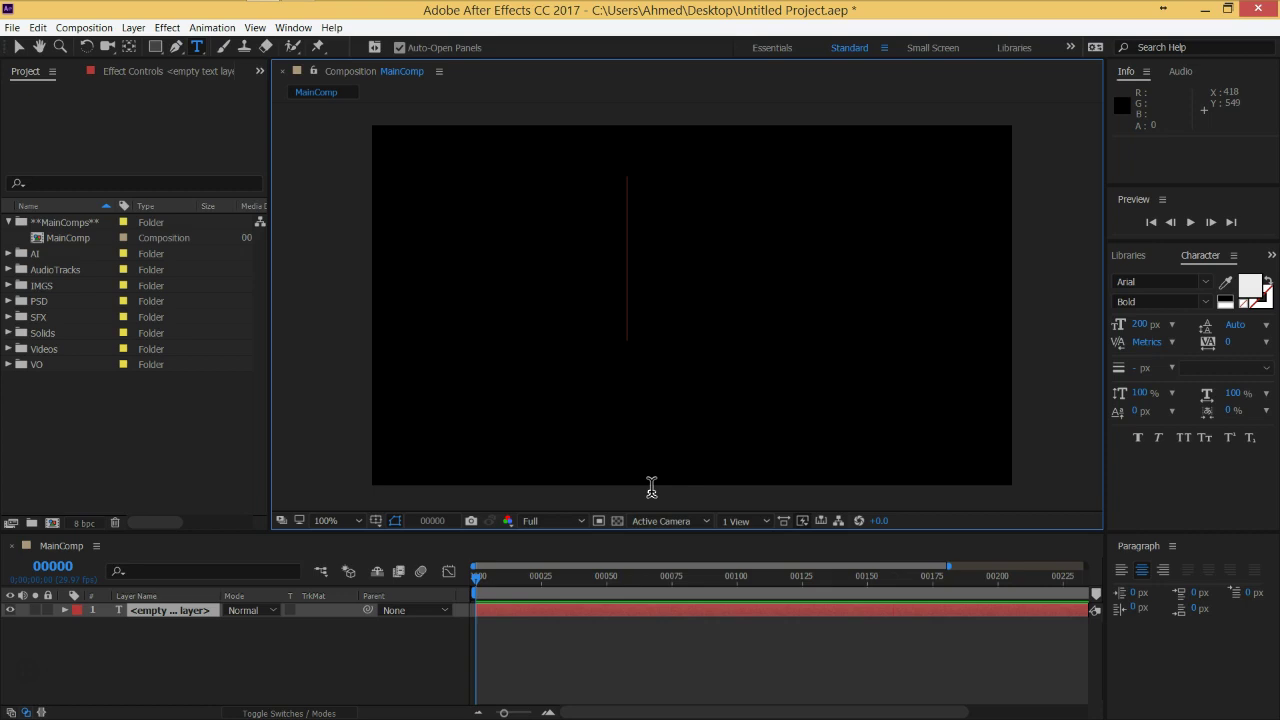
text(CG)
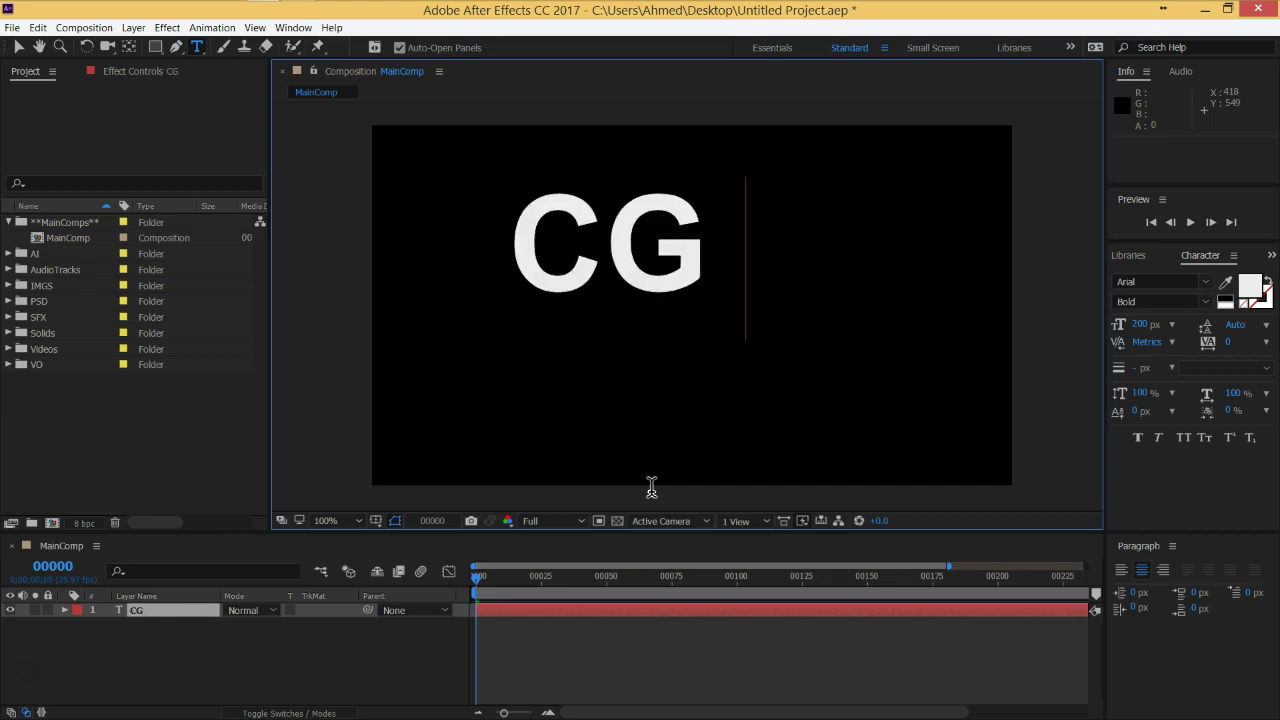
text( FX)
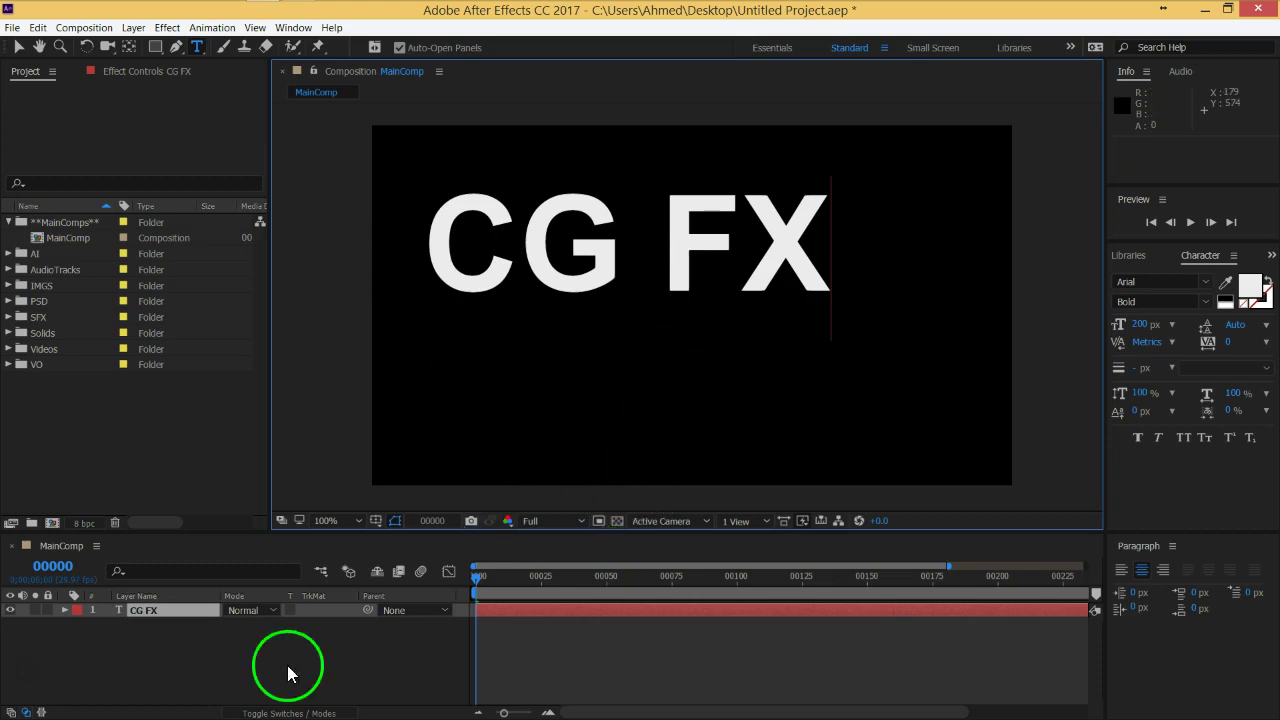
click(379, 660)
click(185, 610)
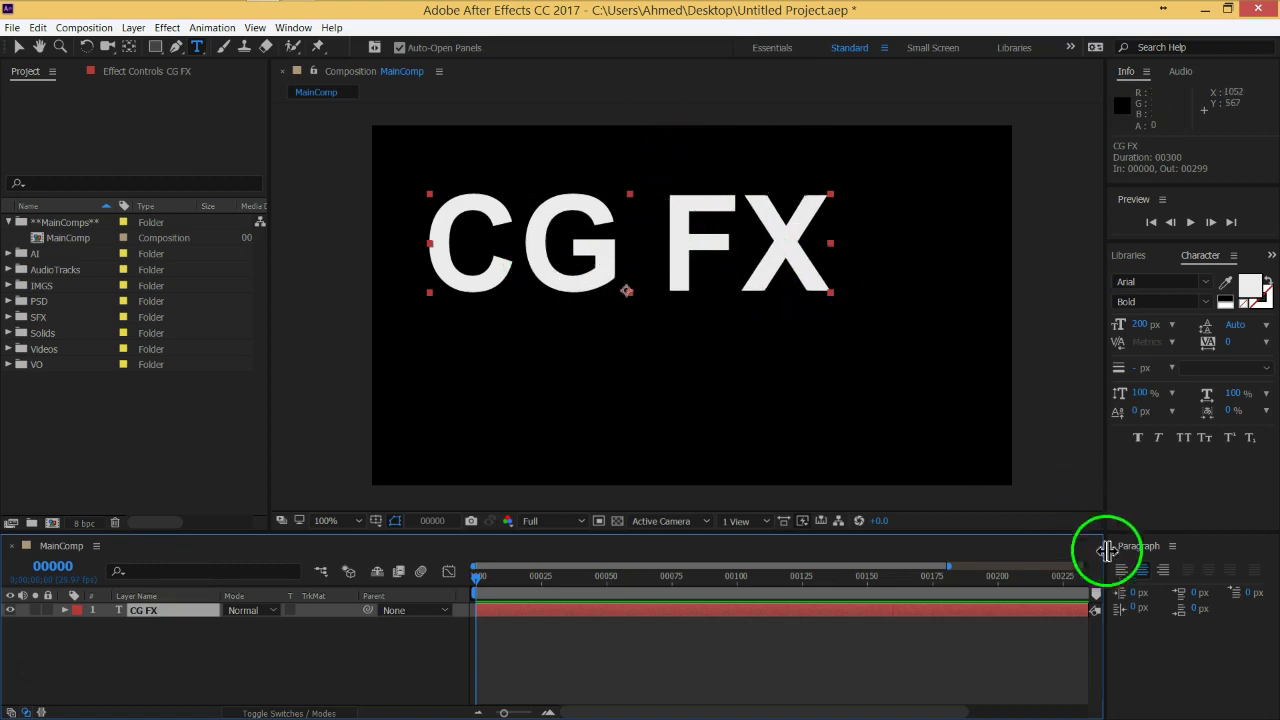
Keep the CG FX text centre-aligned and reset its Position to 480, 270.
click(1121, 571)
click(1143, 571)
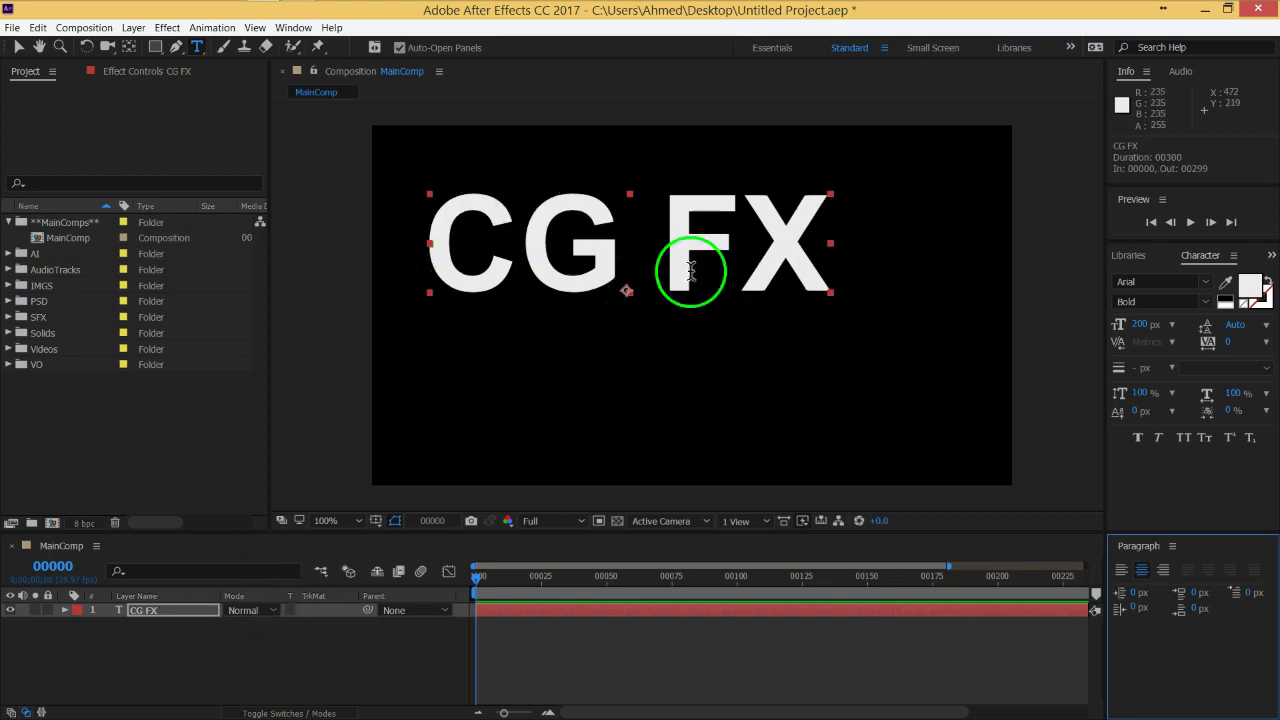
click(193, 653)
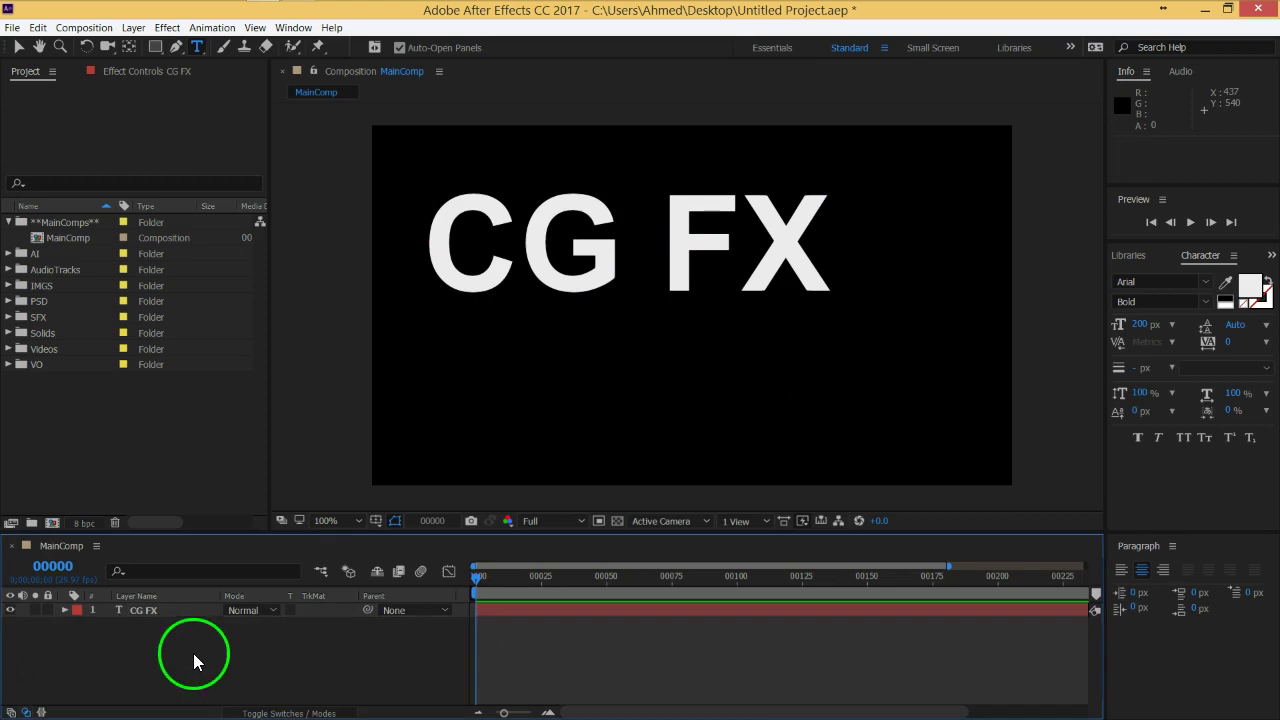
click(159, 609)
key(p)
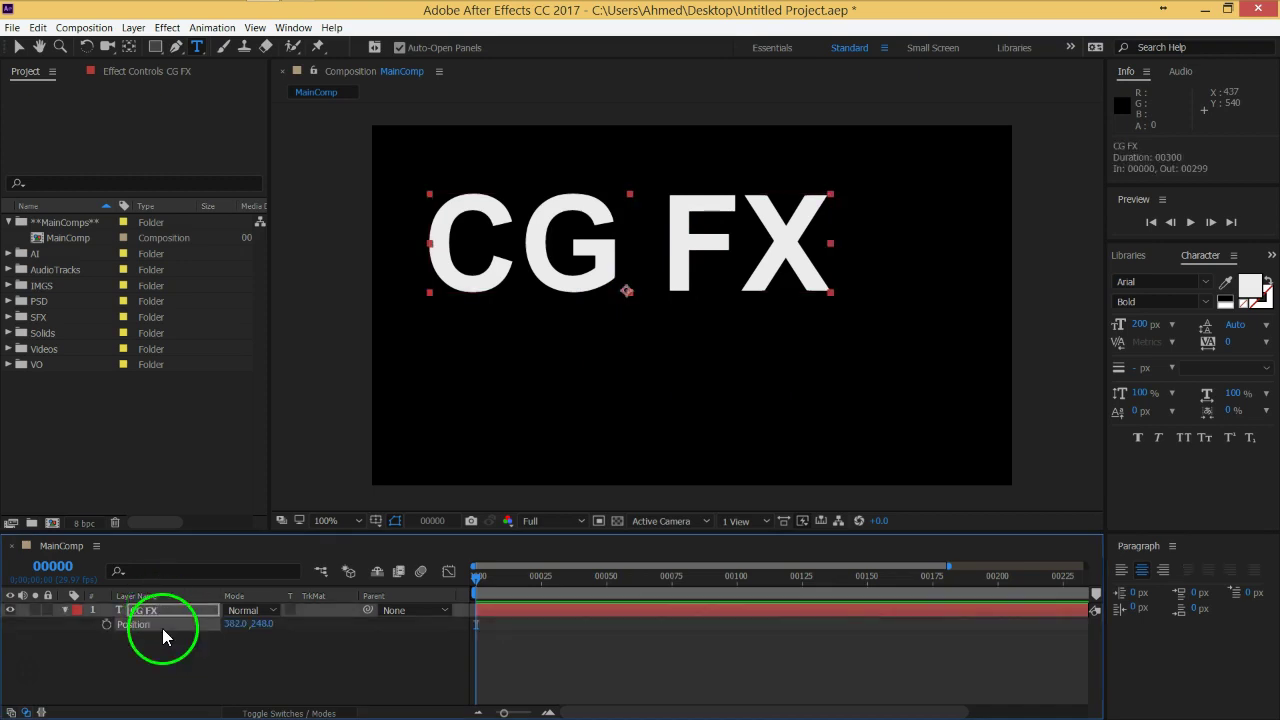
right_click(162, 626)
click(205, 586)
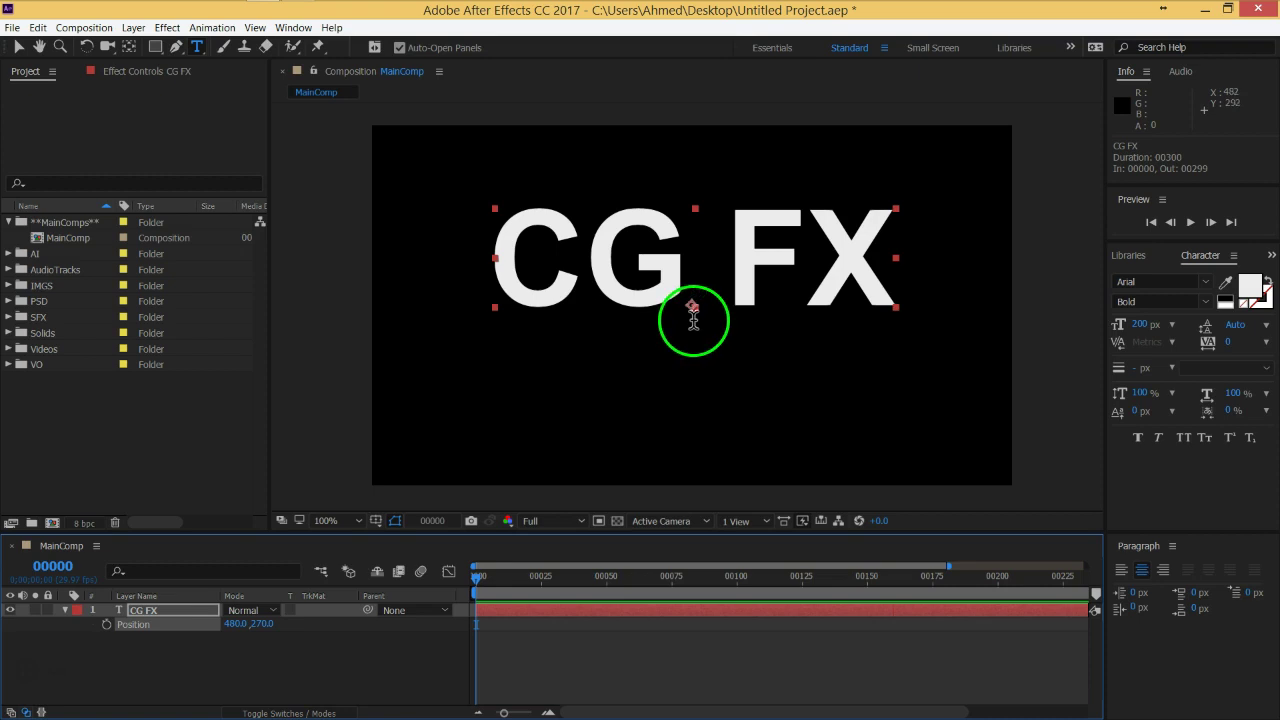
click(18, 46)
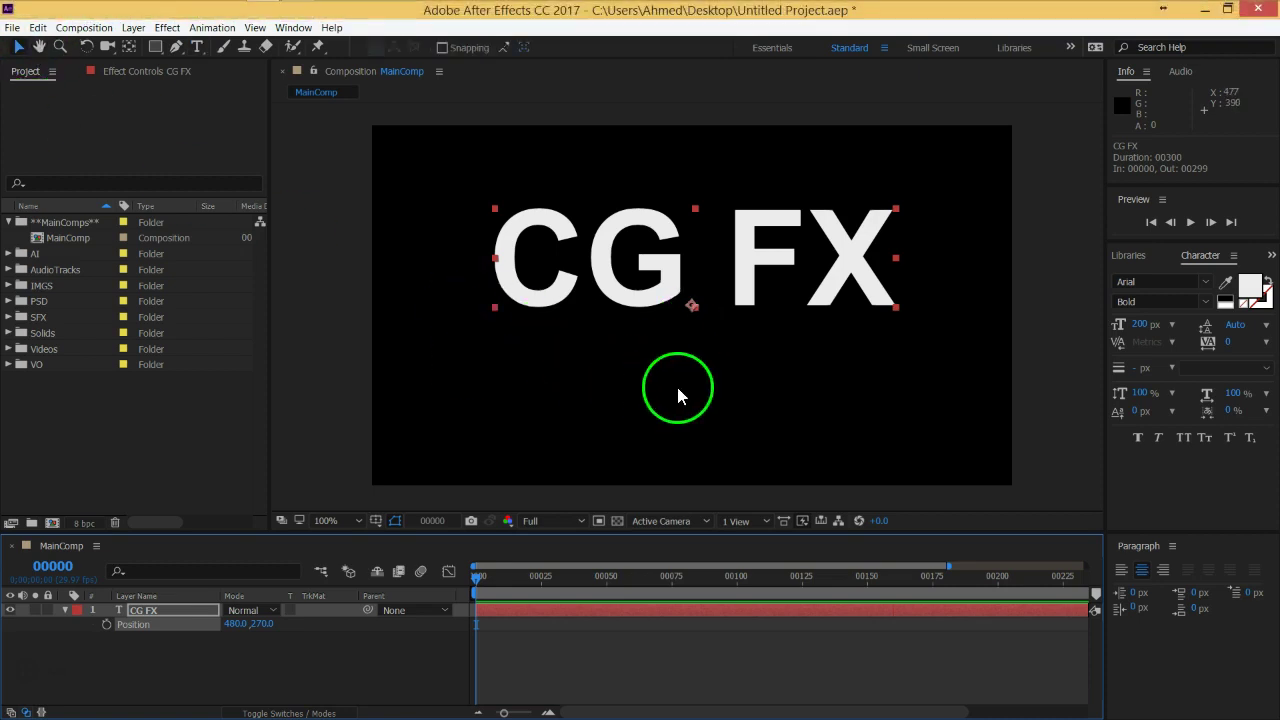
Move the CG FX anchor point to the centre of the lettering with the Pan Behind tool.
click(130, 48)
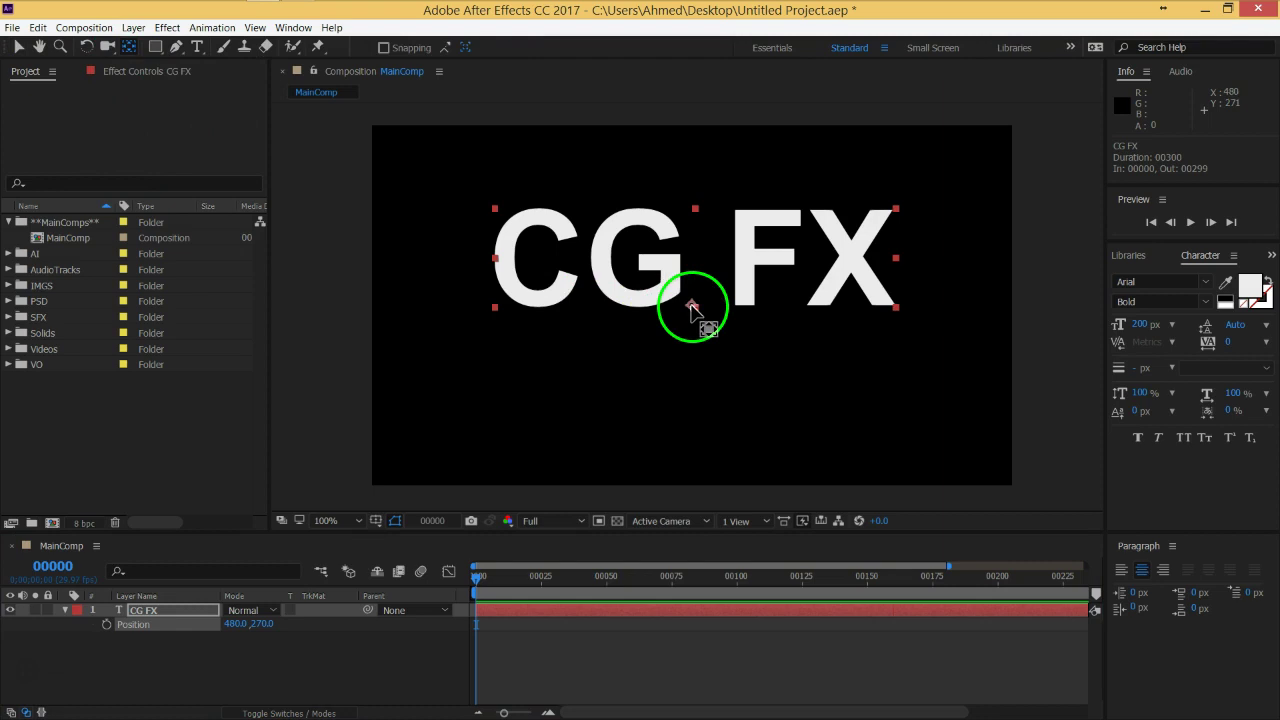
drag(691, 304, 697, 260)
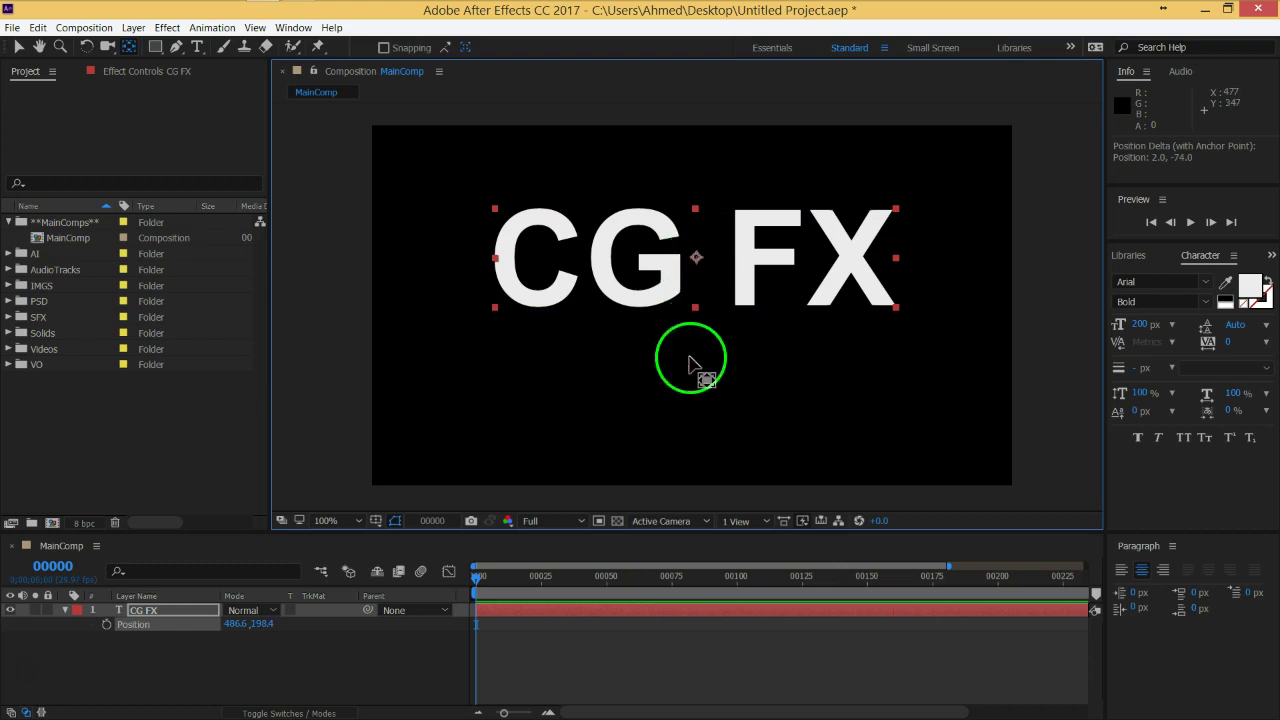
key(ctrl+z)
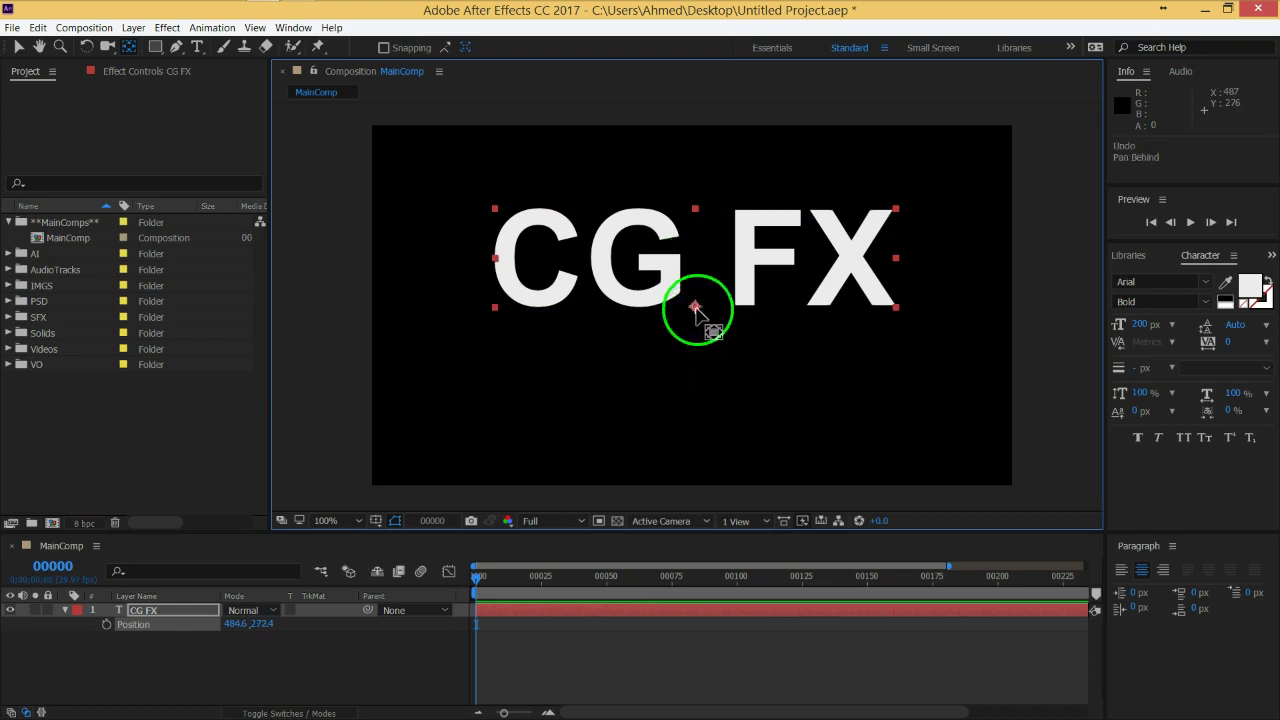
mouse_move(695, 306)
mouse_down()
mouse_move(697, 213)
mouse_move(848, 217)
mouse_move(806, 210)
mouse_move(697, 260)
mouse_up()
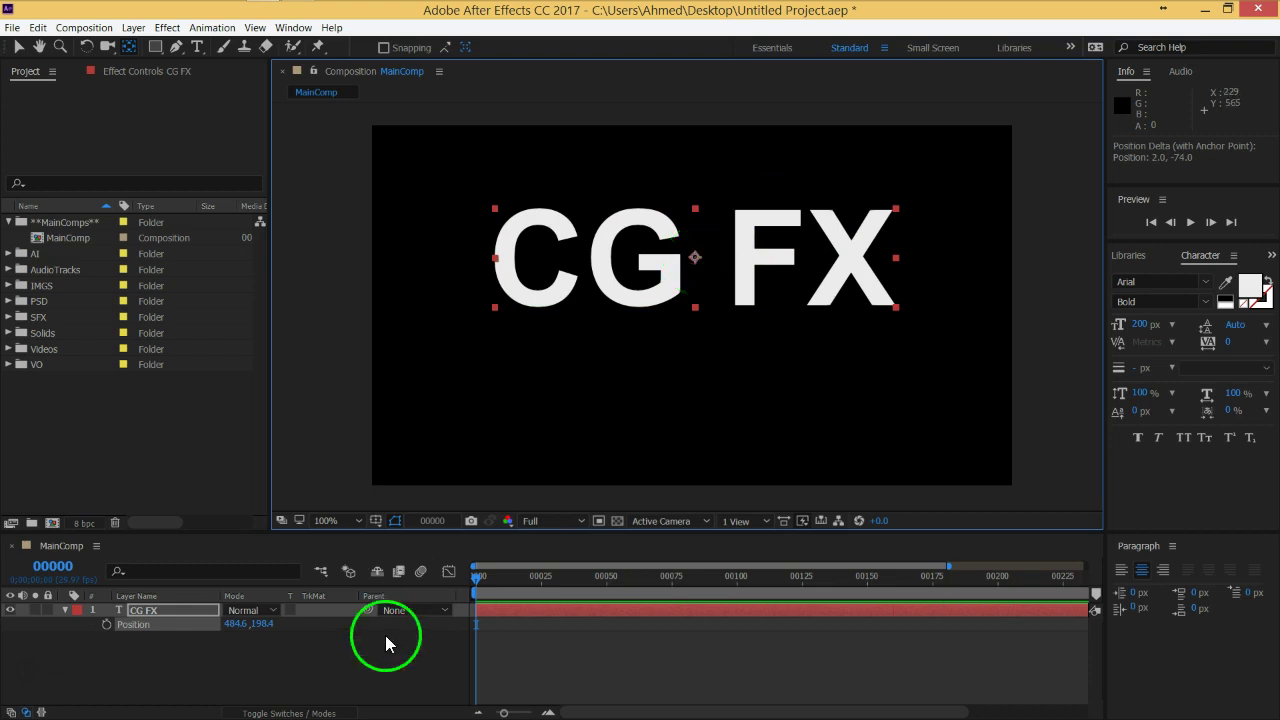
Reset Position so the text recentres at 480, 270, and zoom the timeline out.
click(235, 680)
click(177, 612)
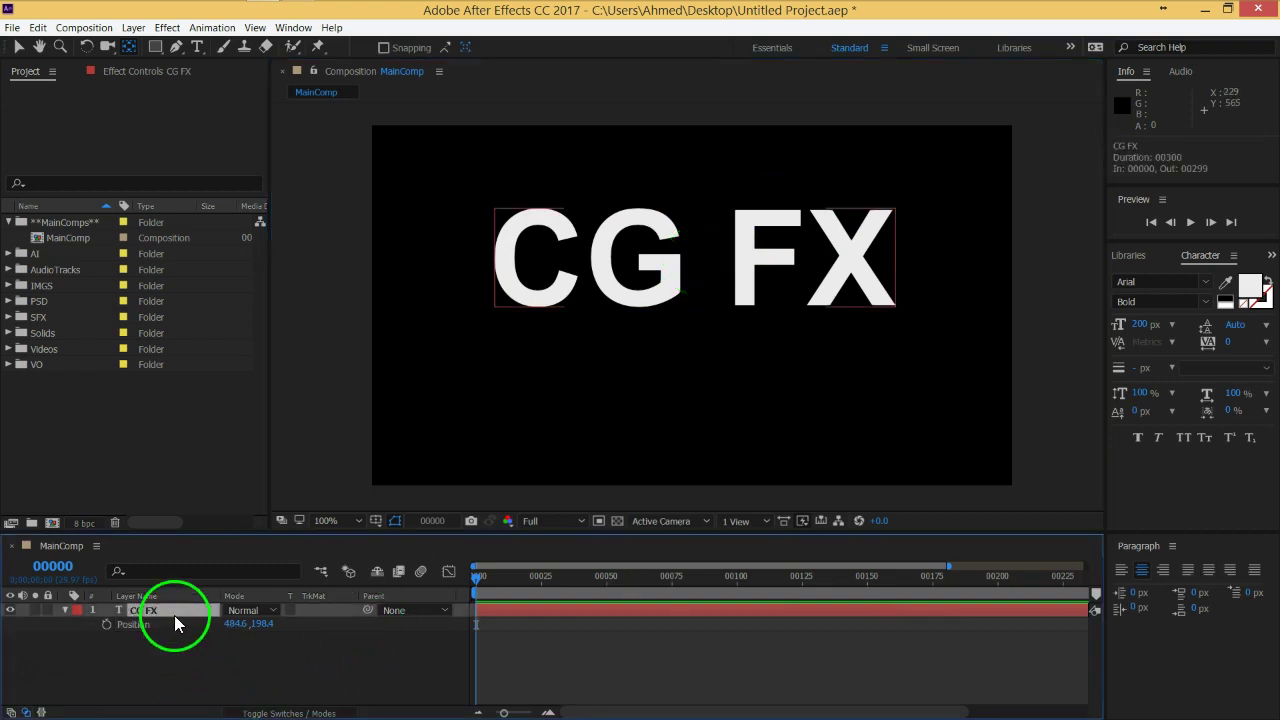
right_click(177, 624)
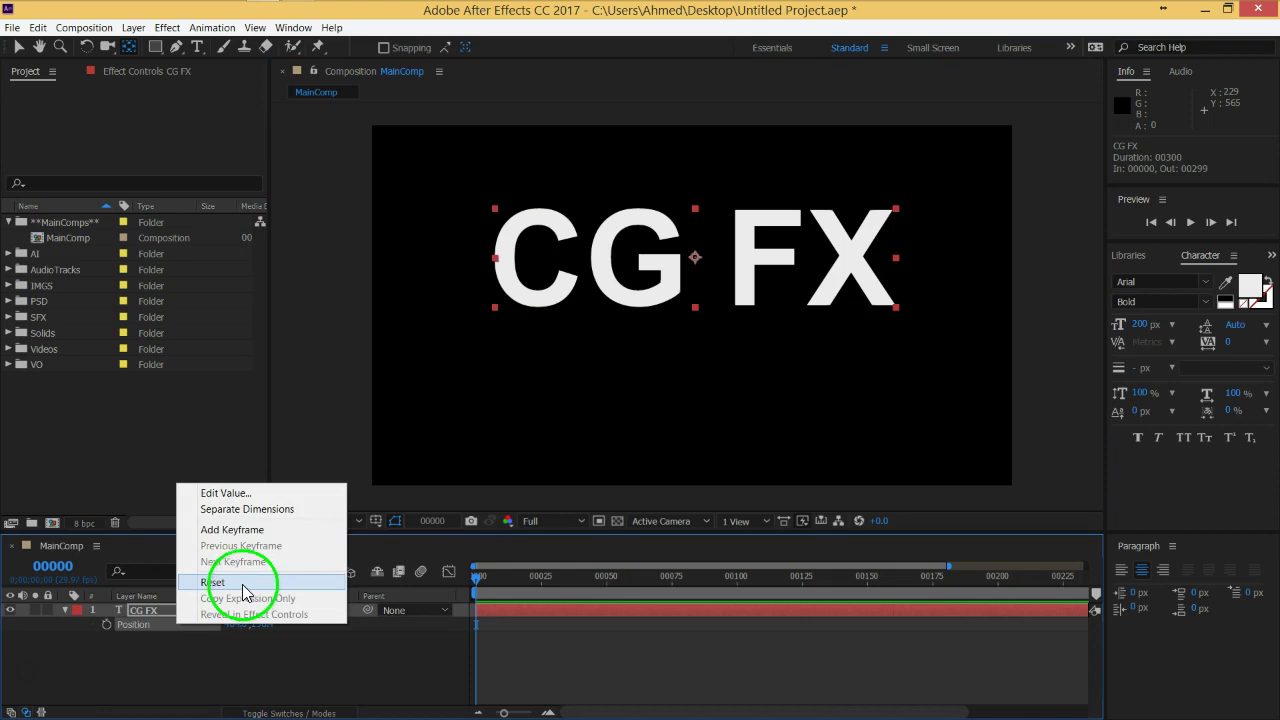
click(243, 586)
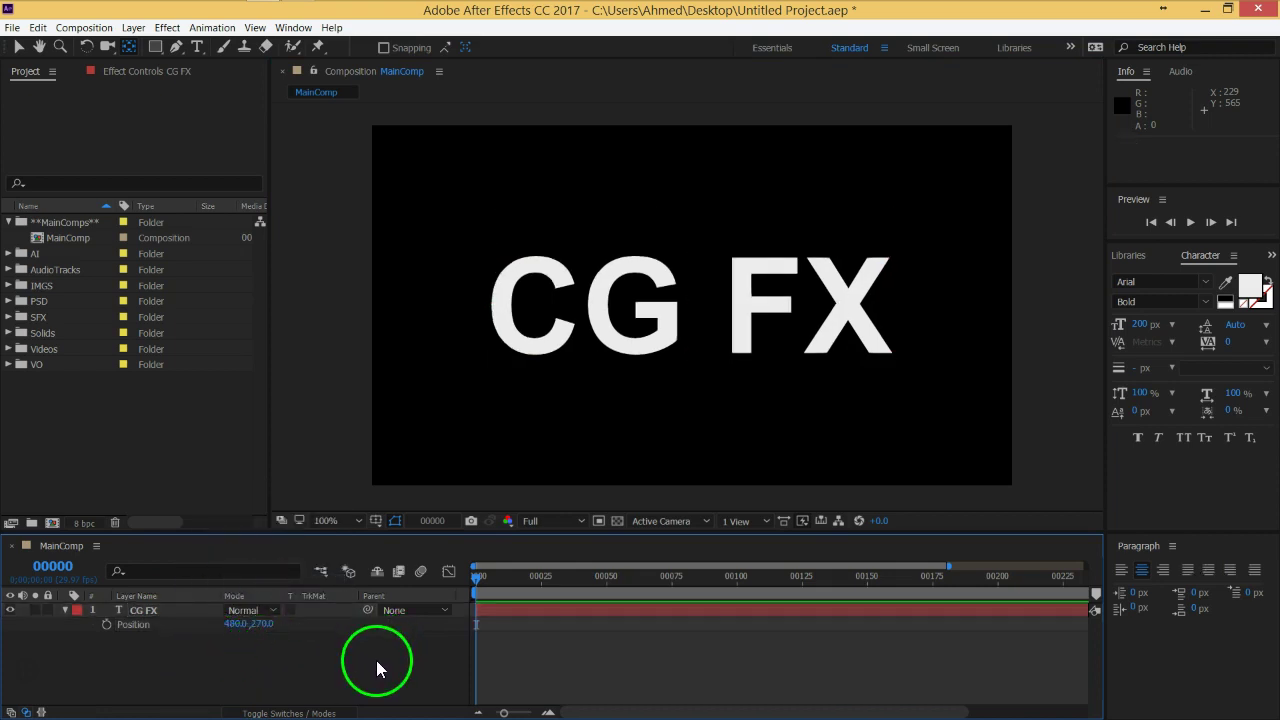
click(185, 611)
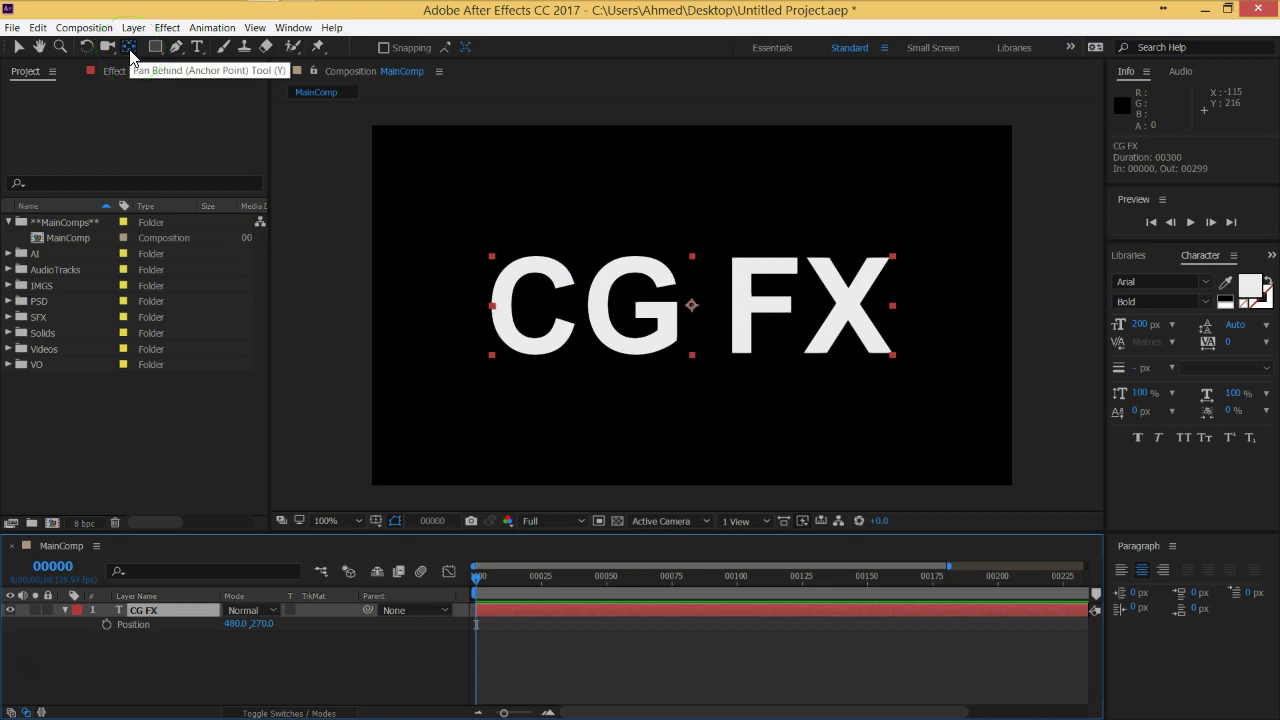
drag(503, 712, 493, 712)
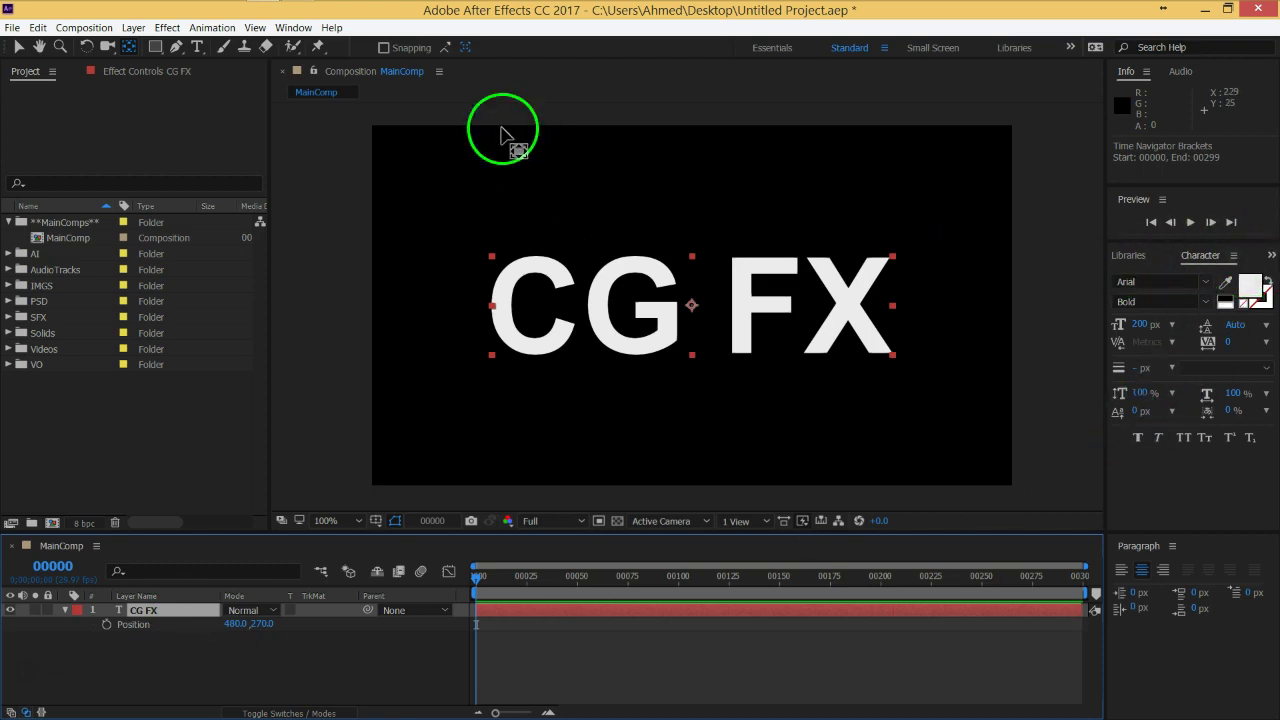
Browse the grouped panels, toggling Character, Project, Libraries and the composition between maximized and normal size.
click(1271, 258)
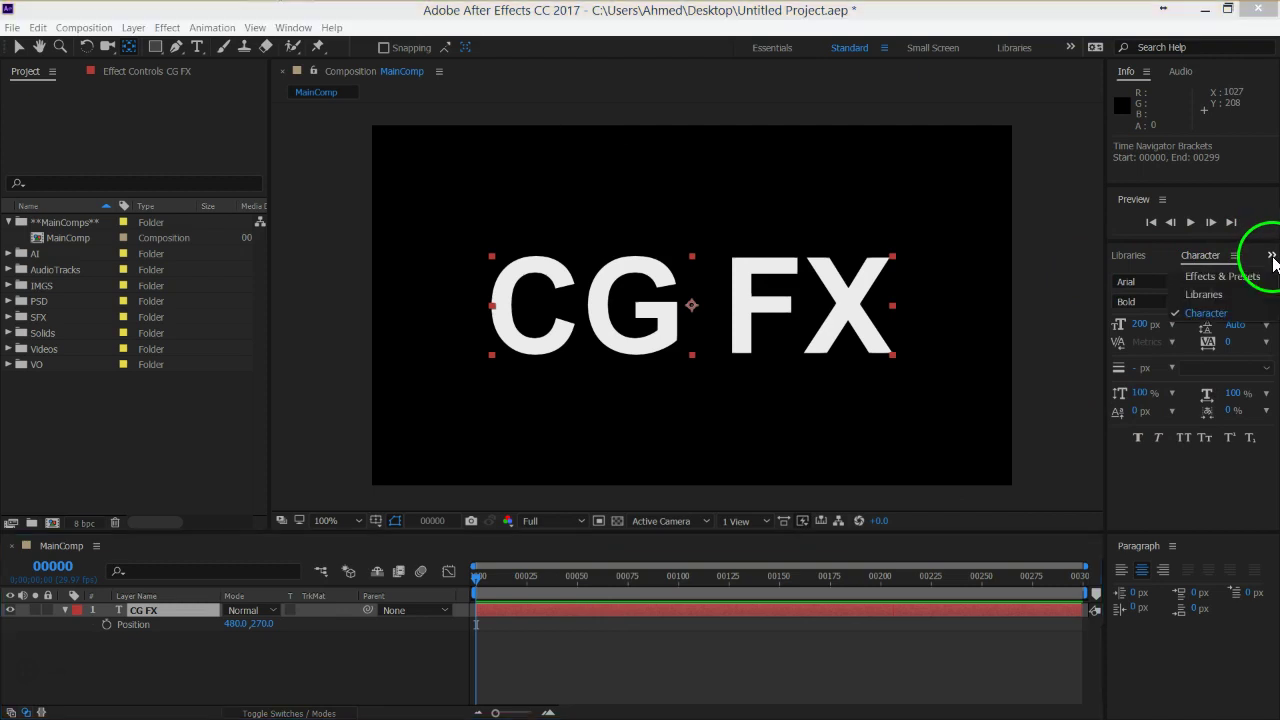
click(1133, 257)
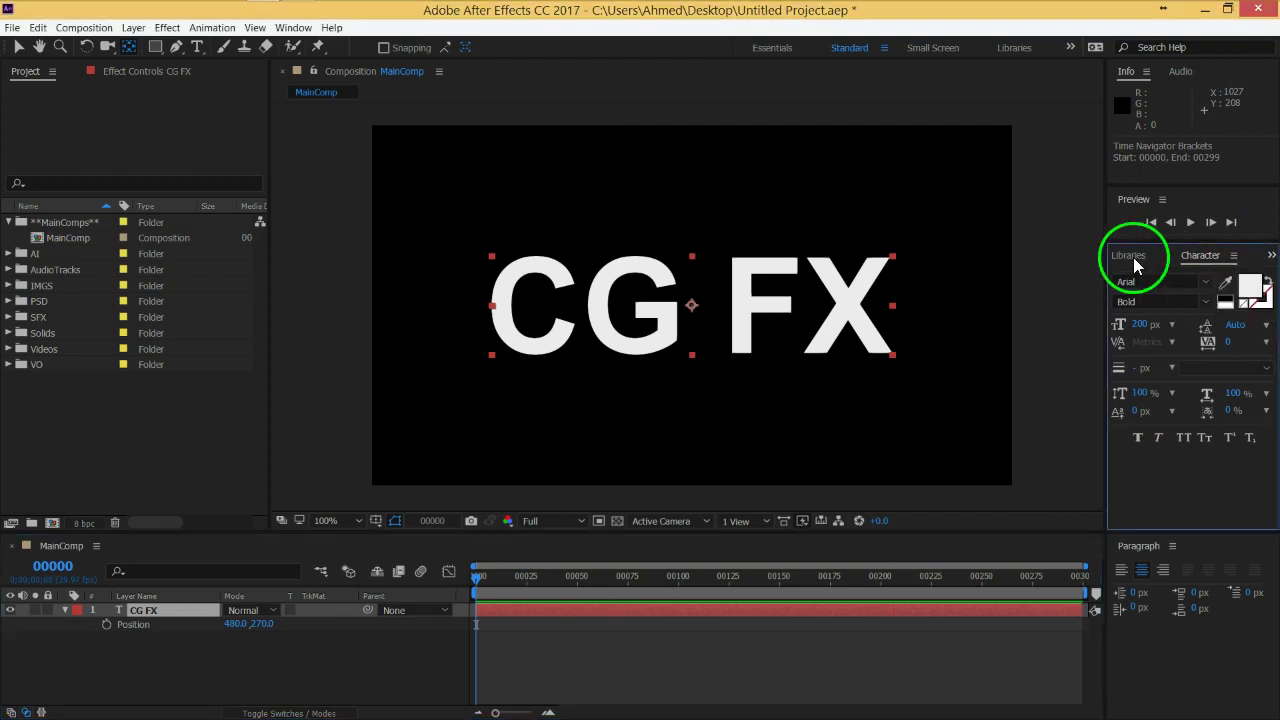
key(grave)
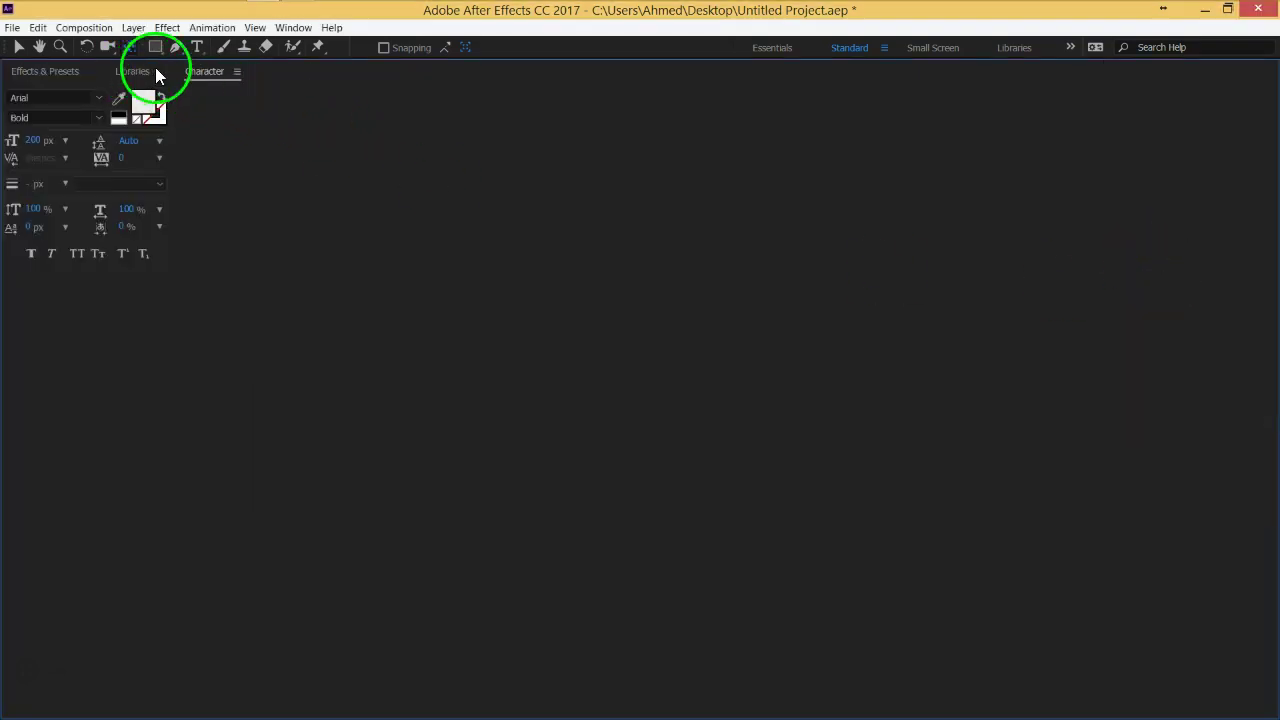
key(grave)
key(grave)
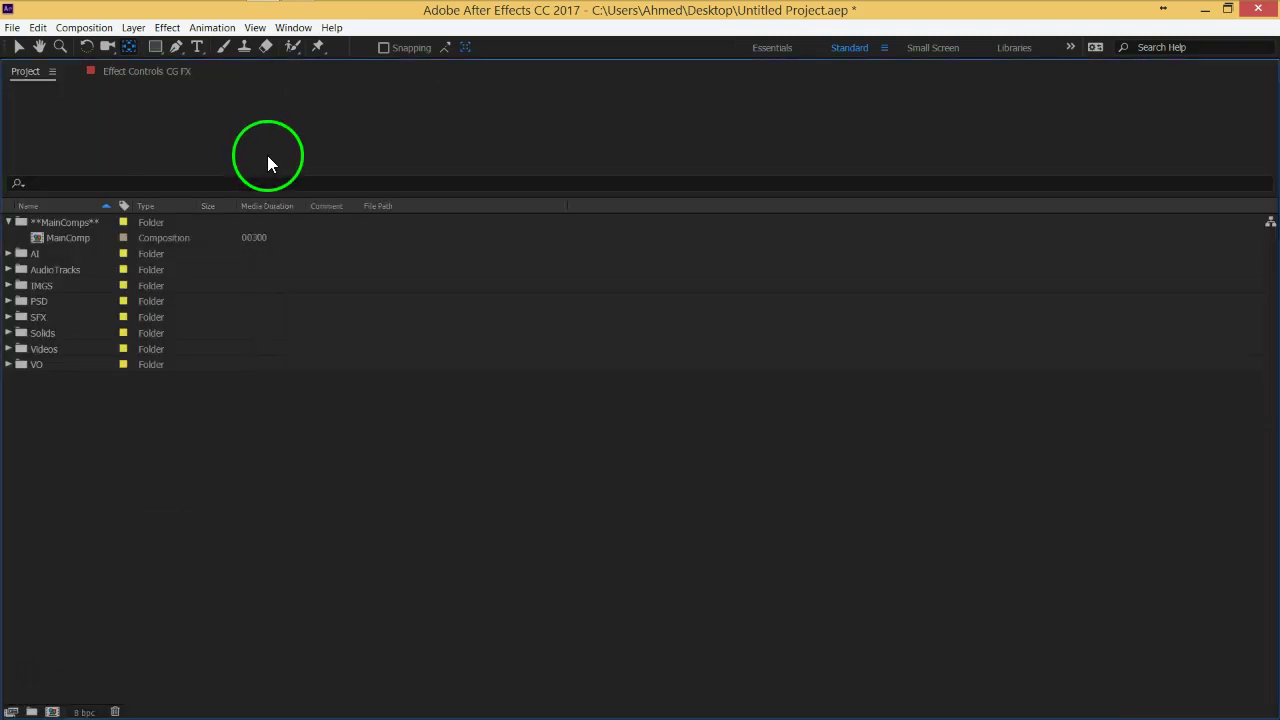
key(grave)
click(1139, 258)
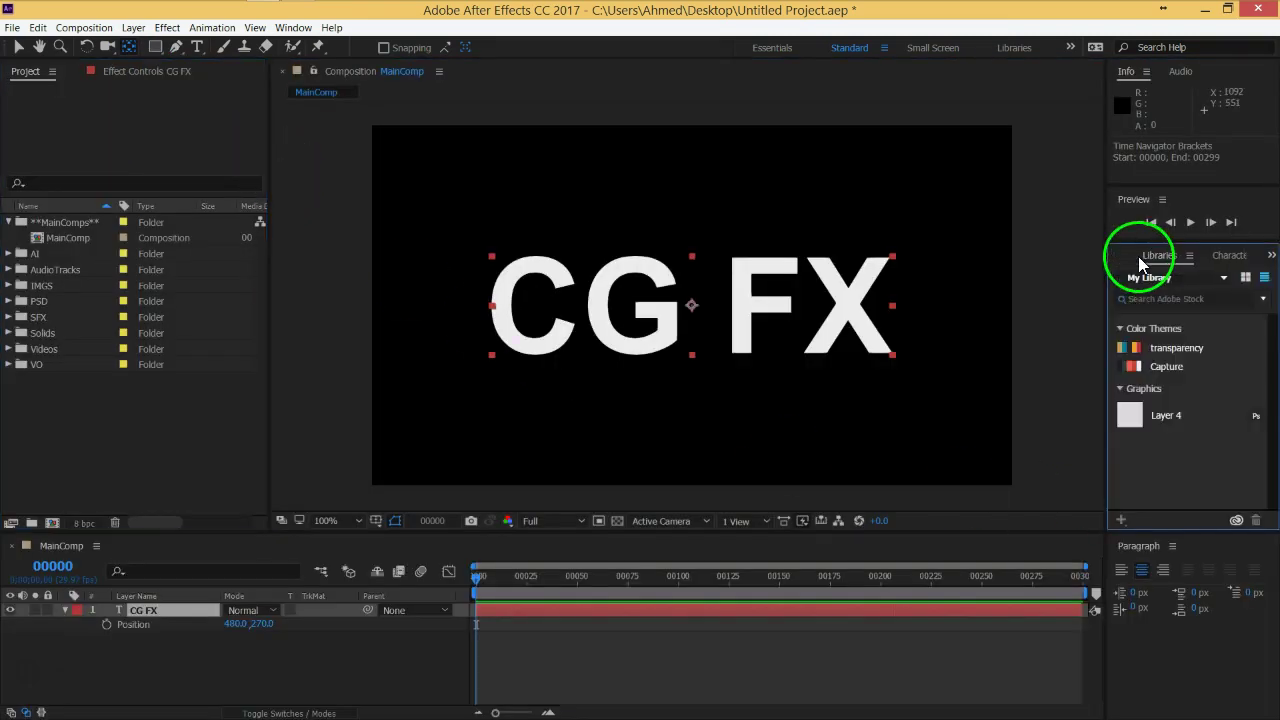
key(grave)
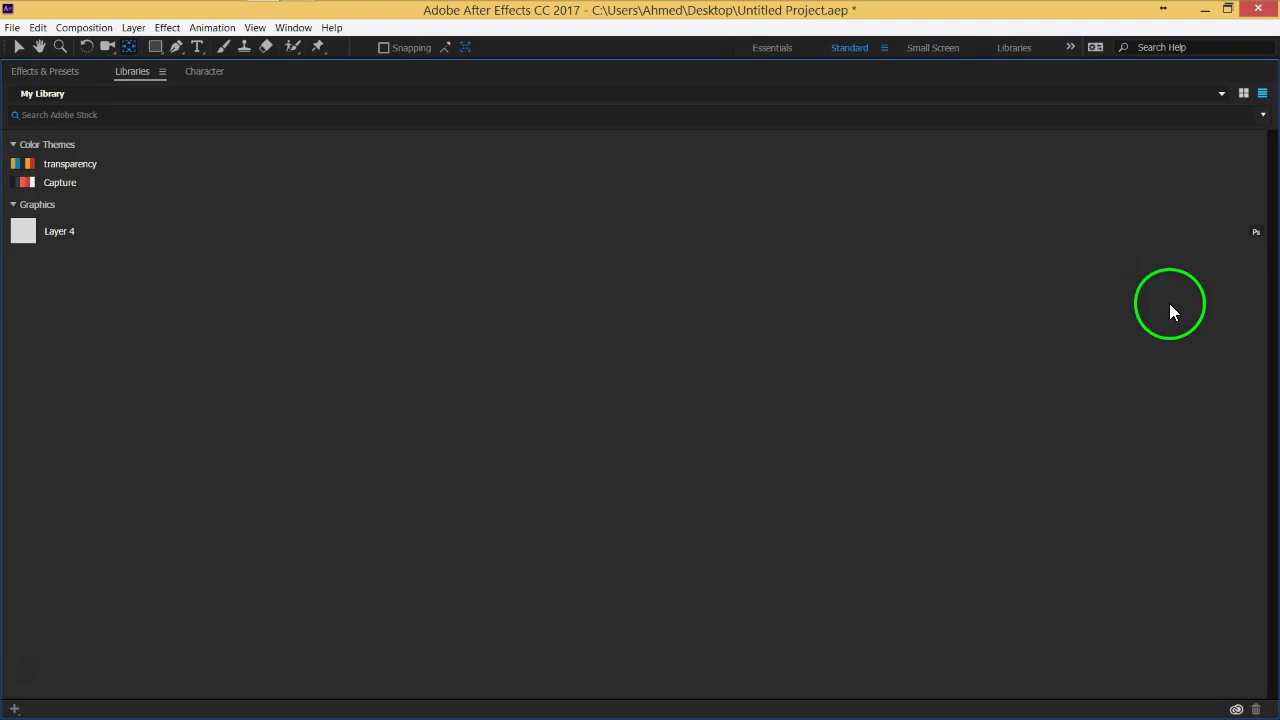
key(grave)
key(grave)
key(grave)
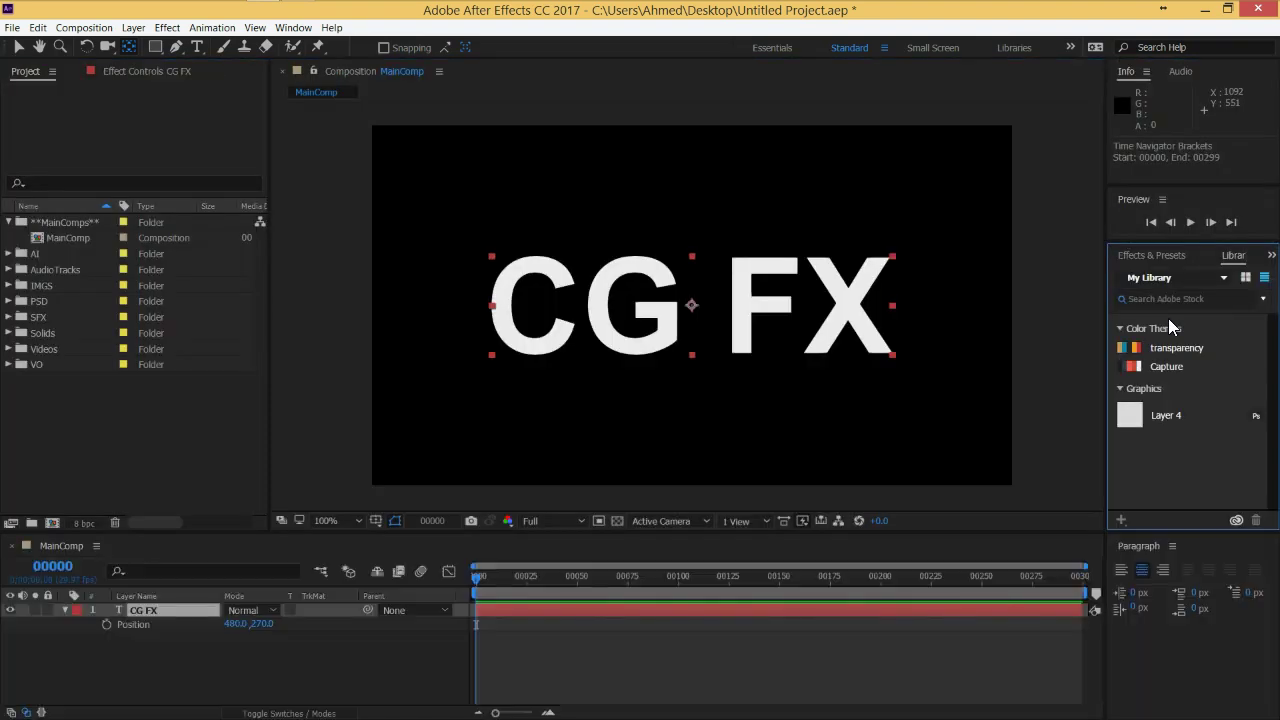
drag(1165, 404, 775, 225)
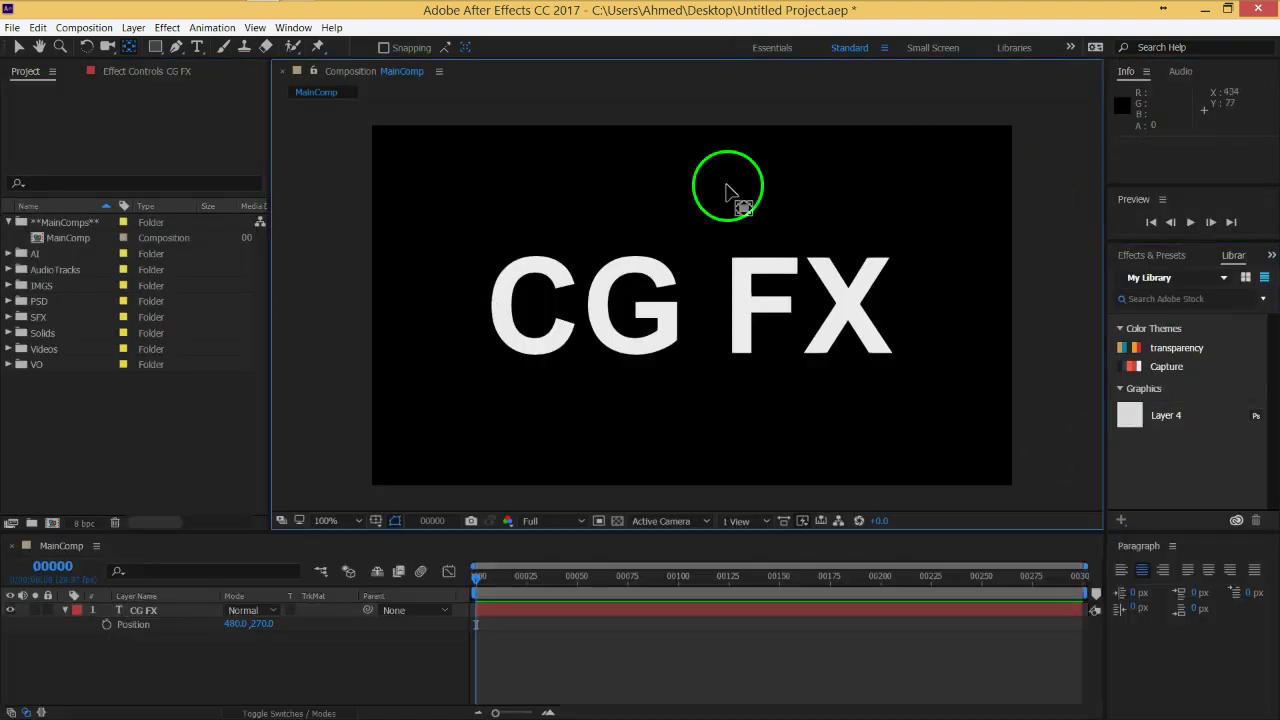
key(grave)
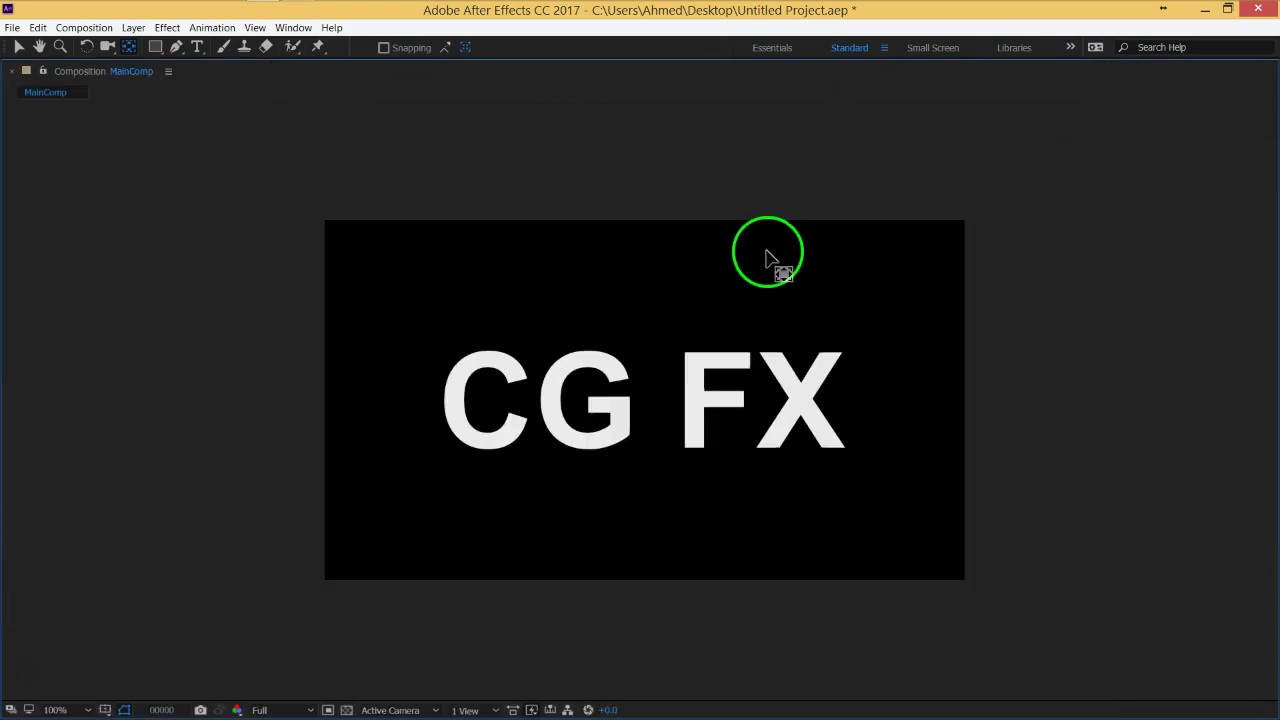
key(grave)
key(grave)
key(grave)
key(grave)
key(grave)
key(grave)
key(grave)
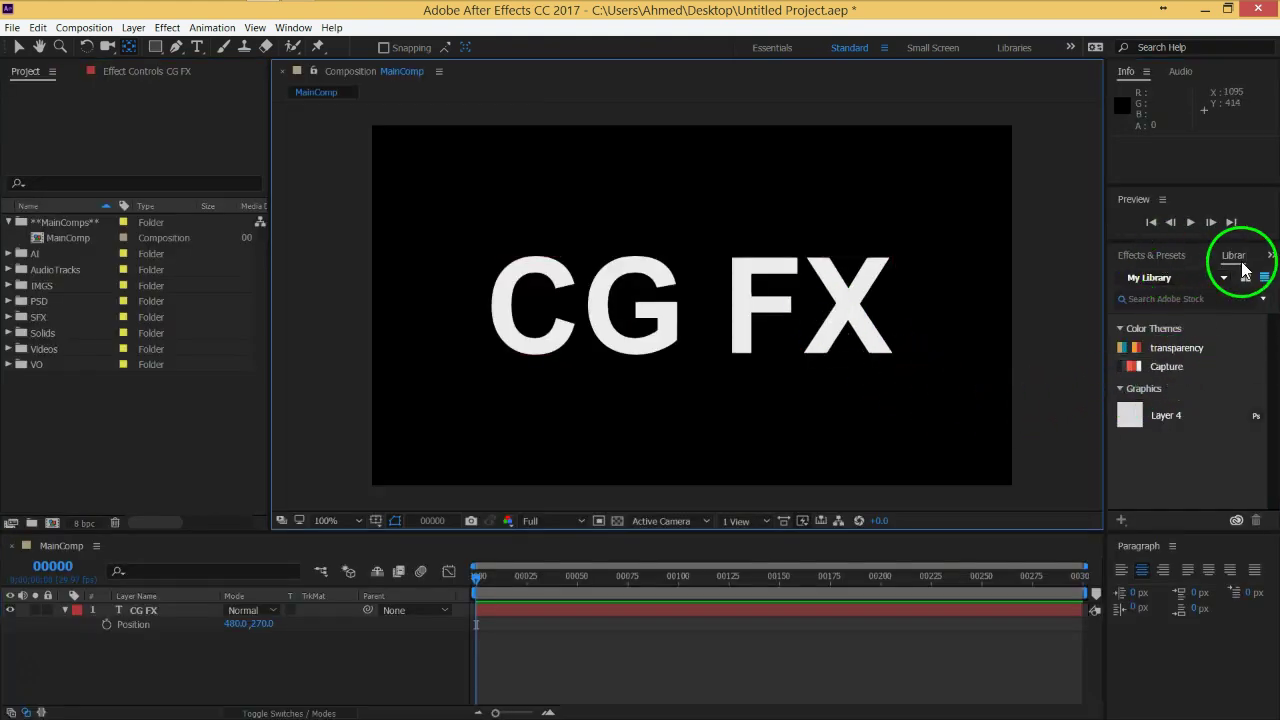
Close the Libraries panel and bring the Character panel forward.
click(1272, 258)
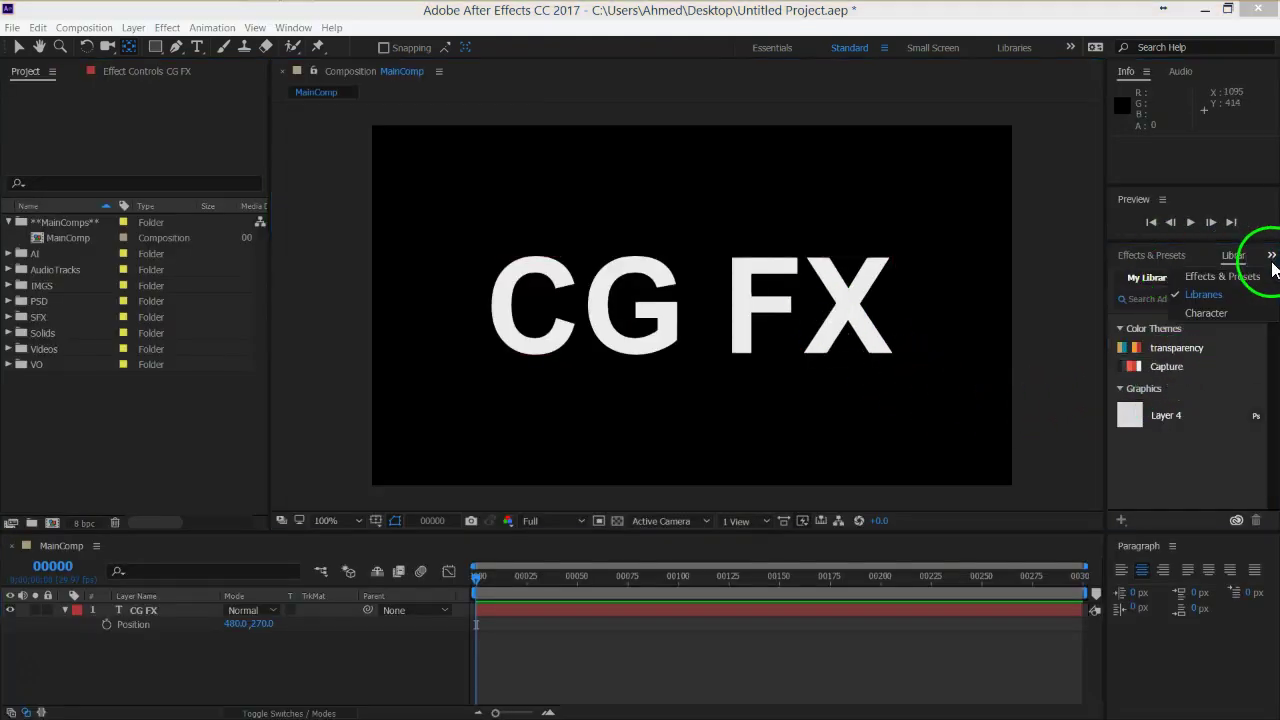
drag(1232, 256, 1163, 262)
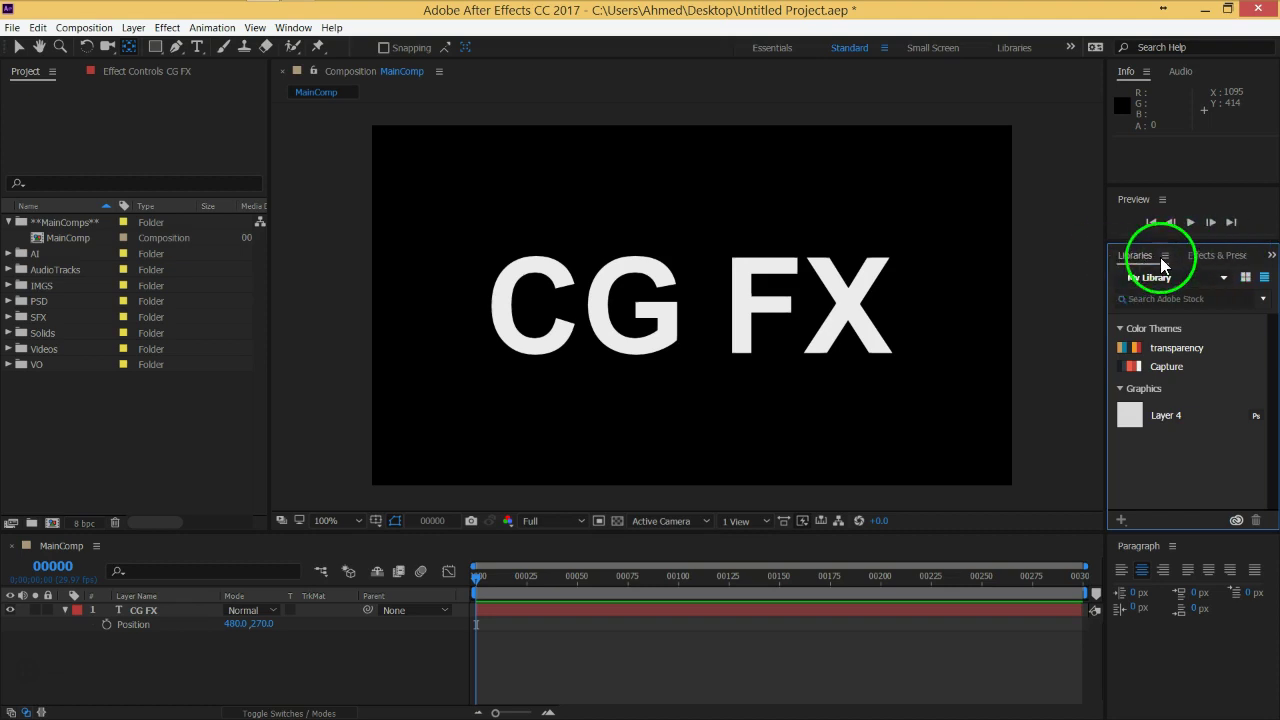
click(1164, 256)
click(1100, 257)
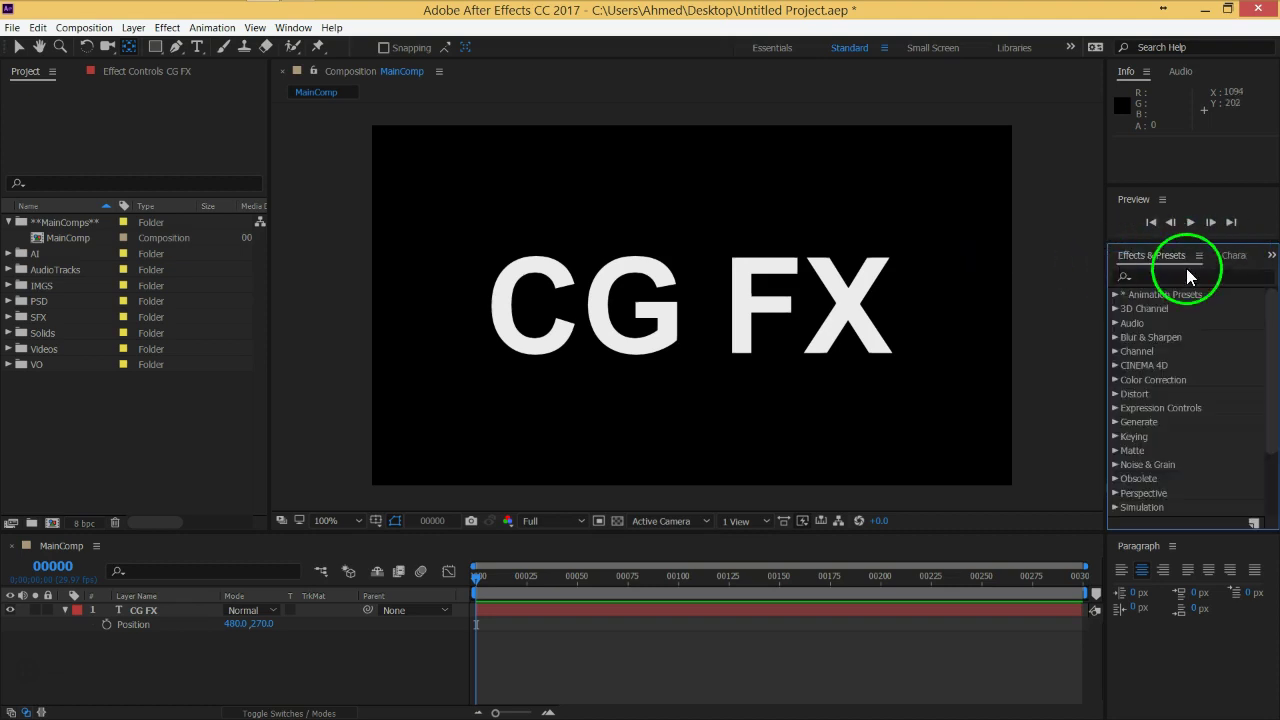
click(1240, 258)
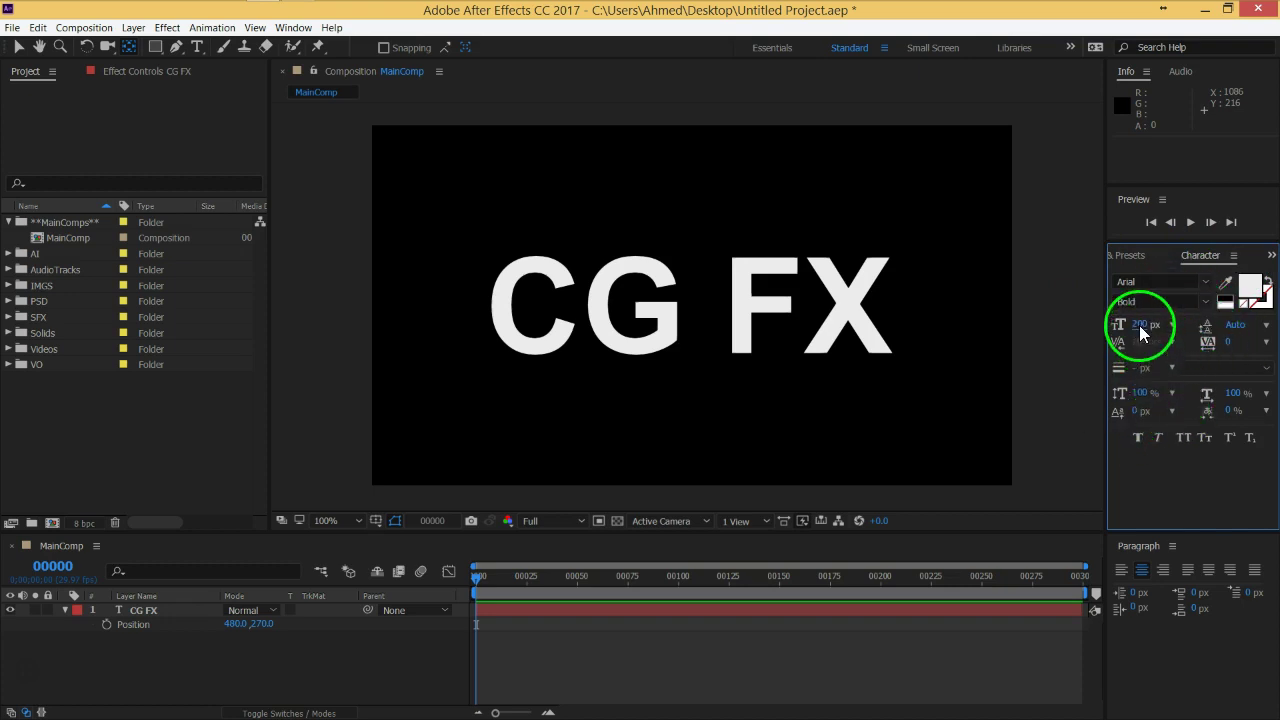
Set CG FX to 209 px with tracking 22, leaving vertical and horizontal scale at 100%.
click(162, 608)
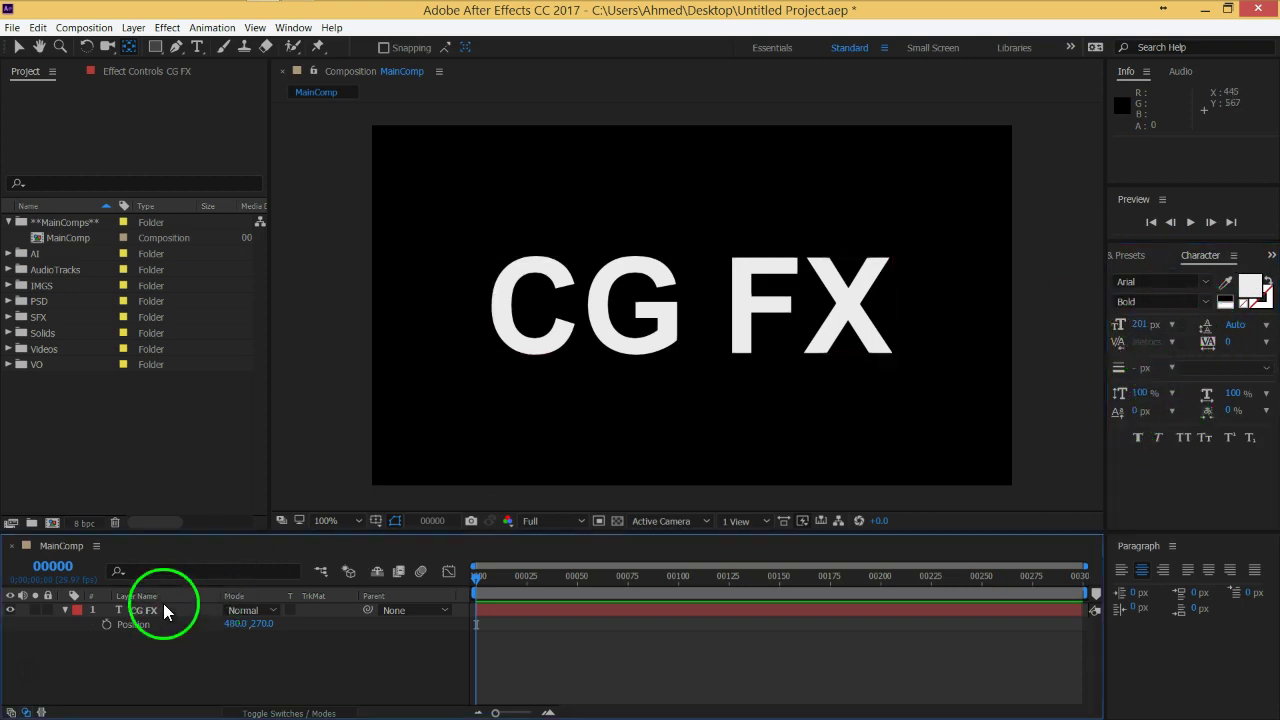
drag(1143, 328, 1153, 326)
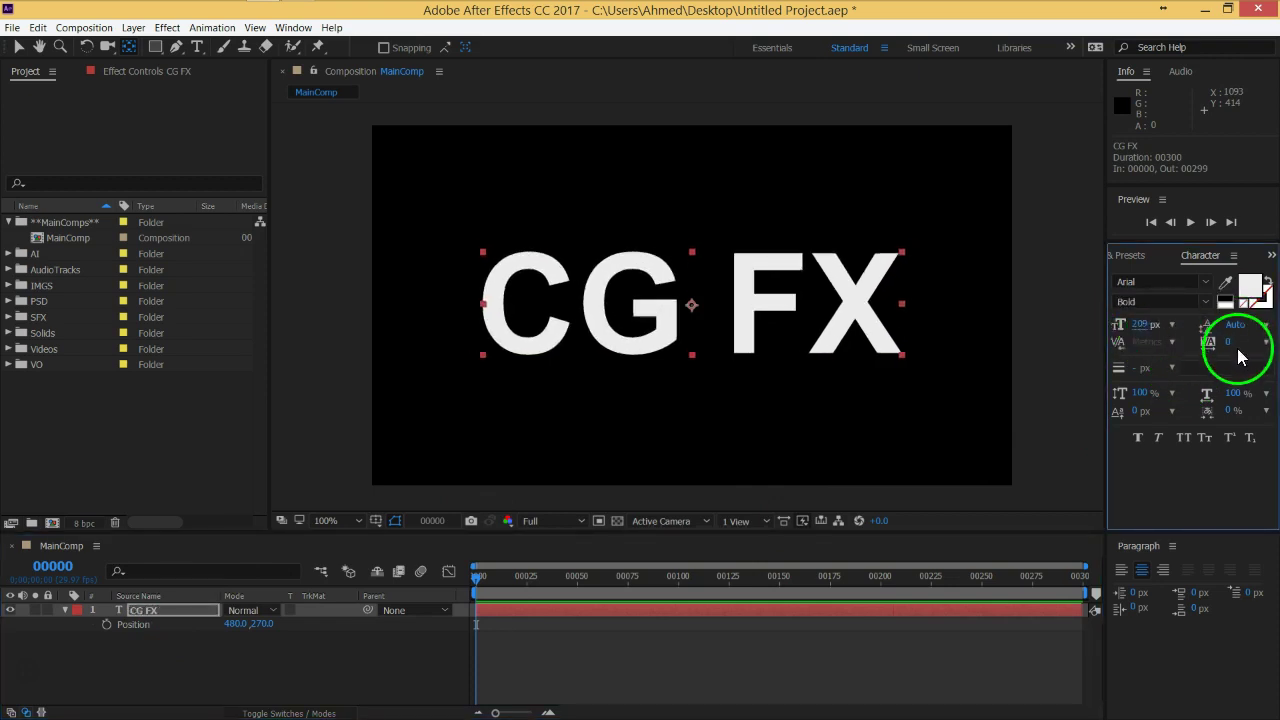
drag(1229, 342, 1252, 342)
mouse_move(1145, 395)
mouse_down()
mouse_move(1179, 390)
mouse_move(1157, 394)
mouse_up()
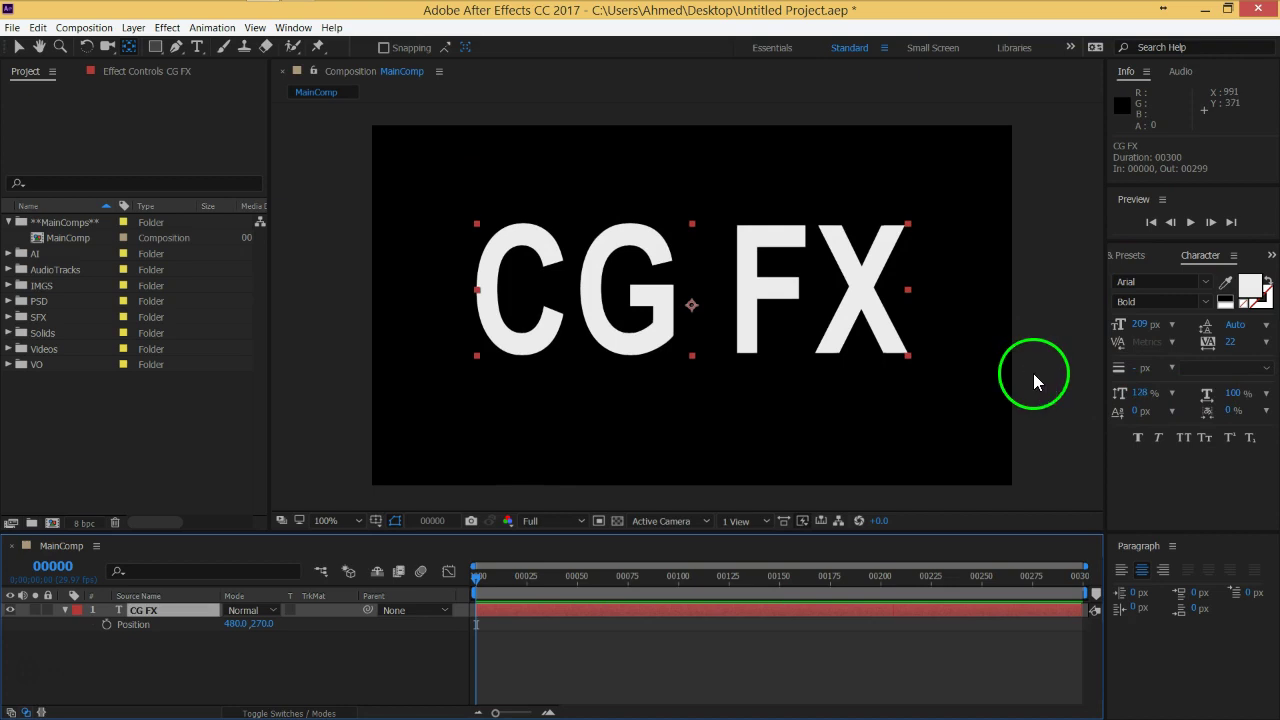
key(ctrl+z)
drag(1234, 393, 1238, 400)
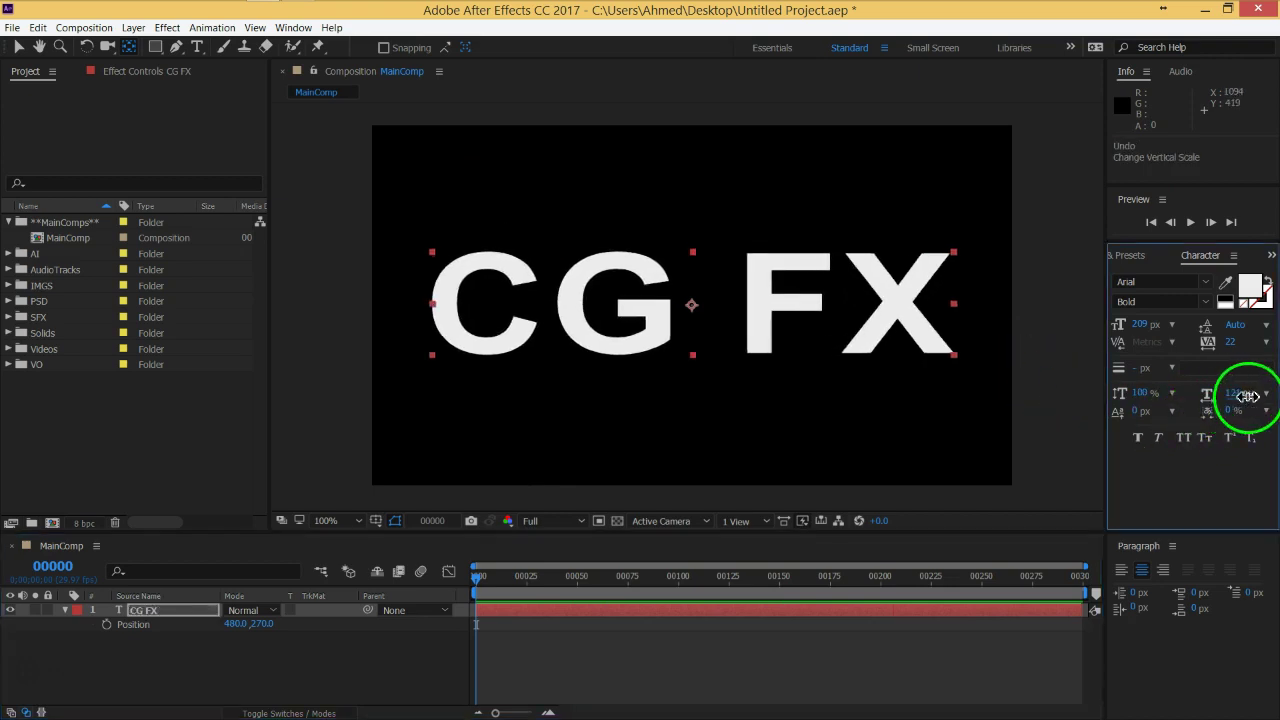
key(ctrl+z)
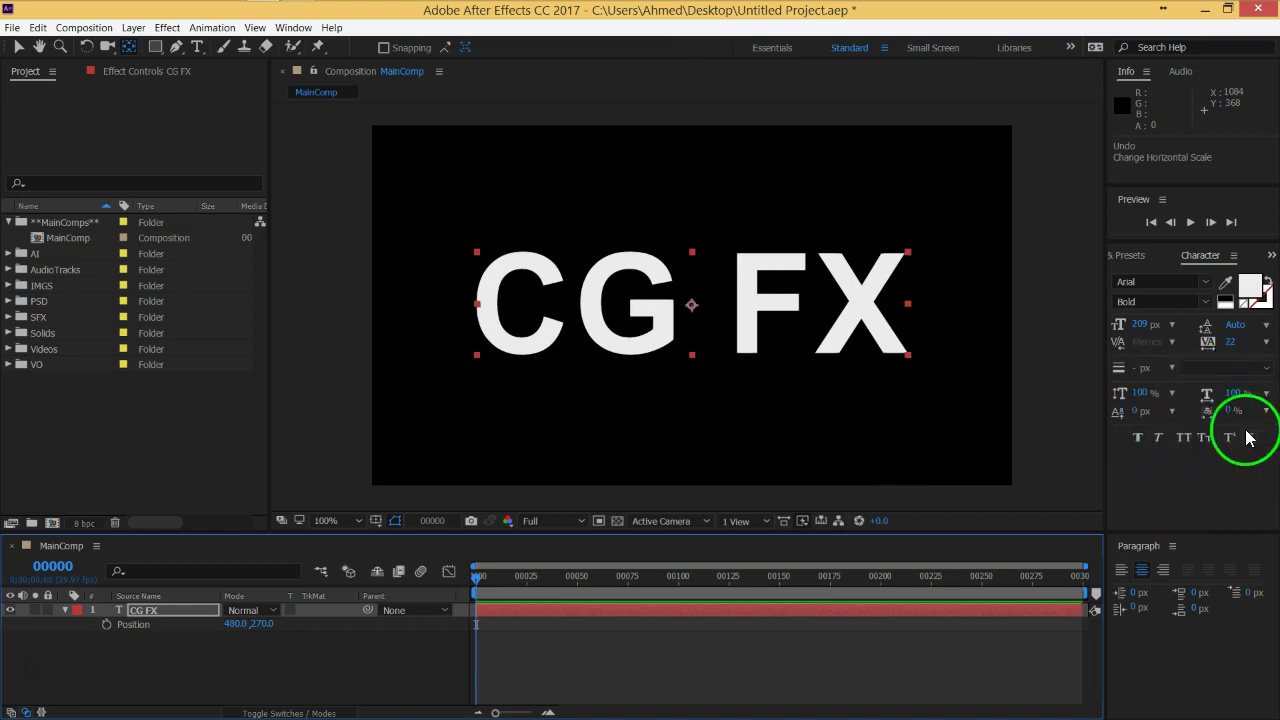
click(1232, 262)
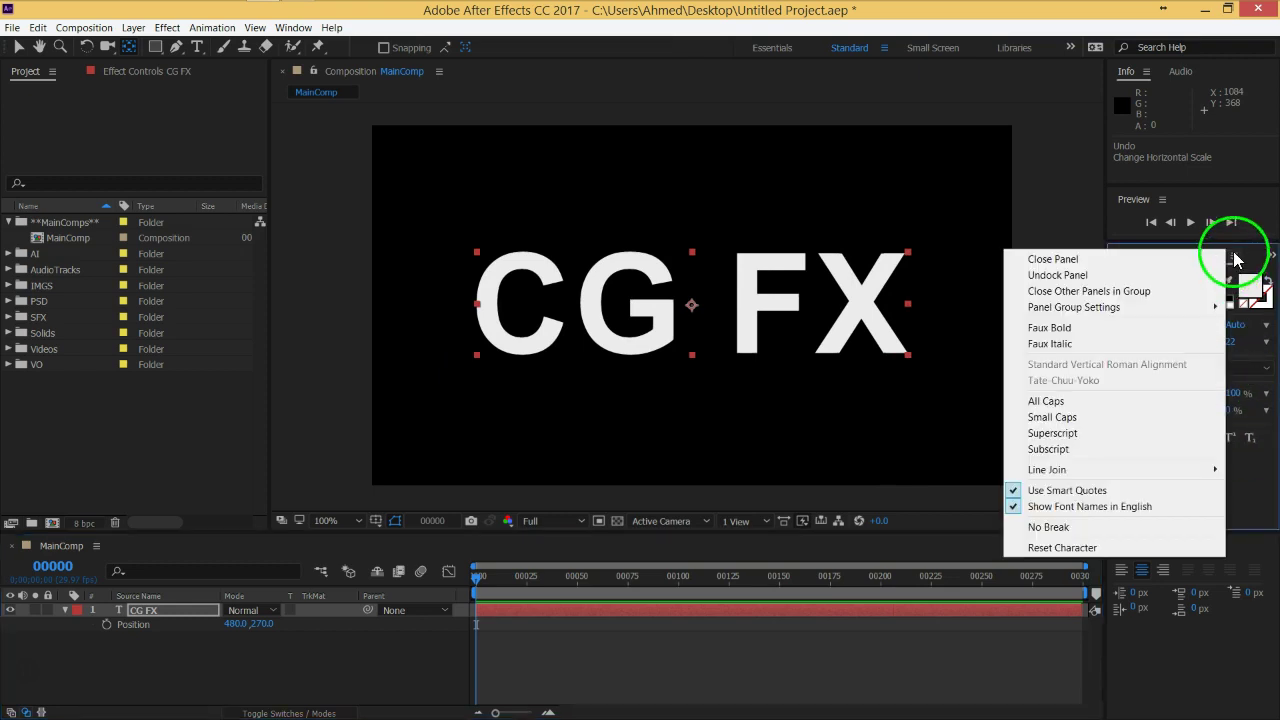
click(1245, 216)
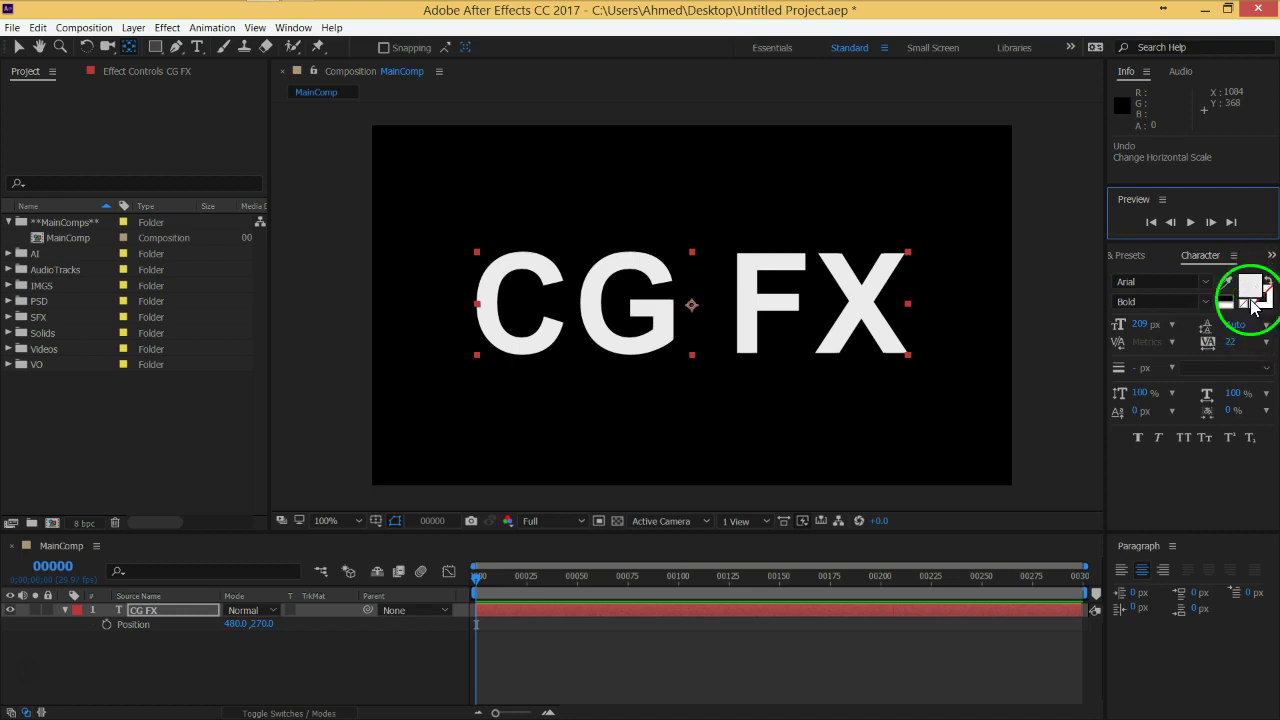
Set the CG FX text to No Fill with an orange F38112 stroke.
click(1251, 291)
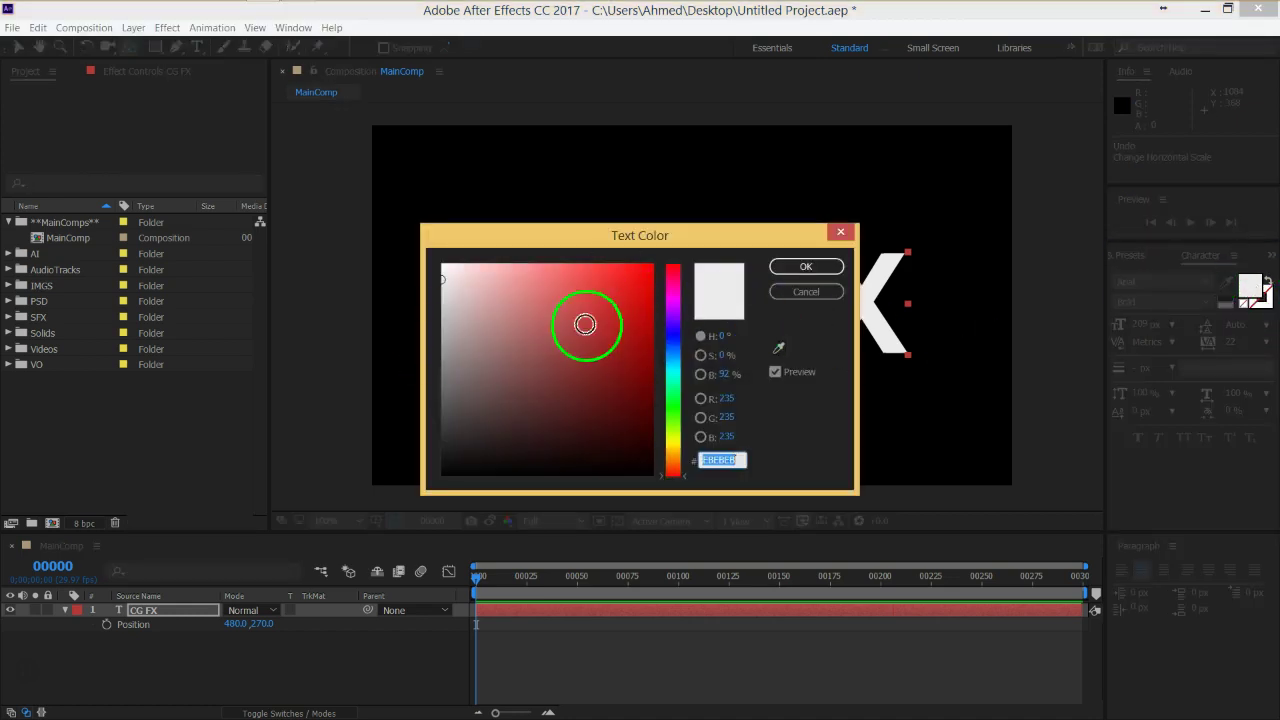
click(805, 293)
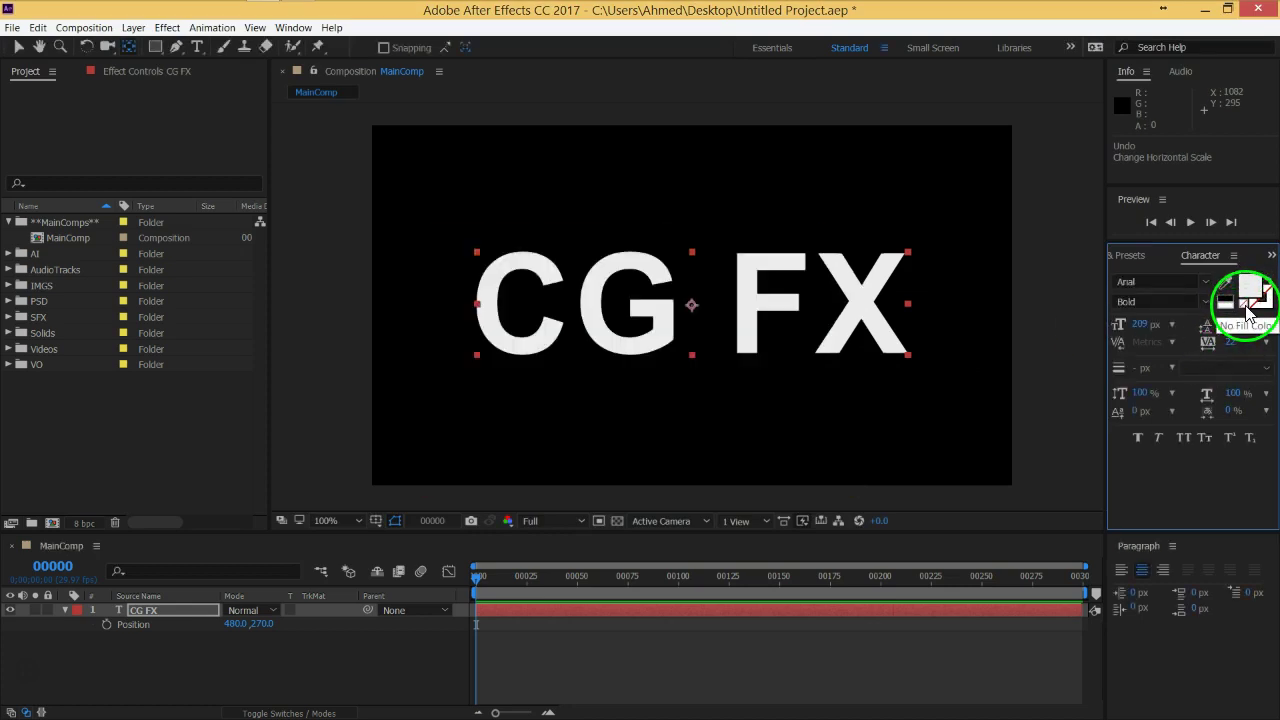
click(1245, 309)
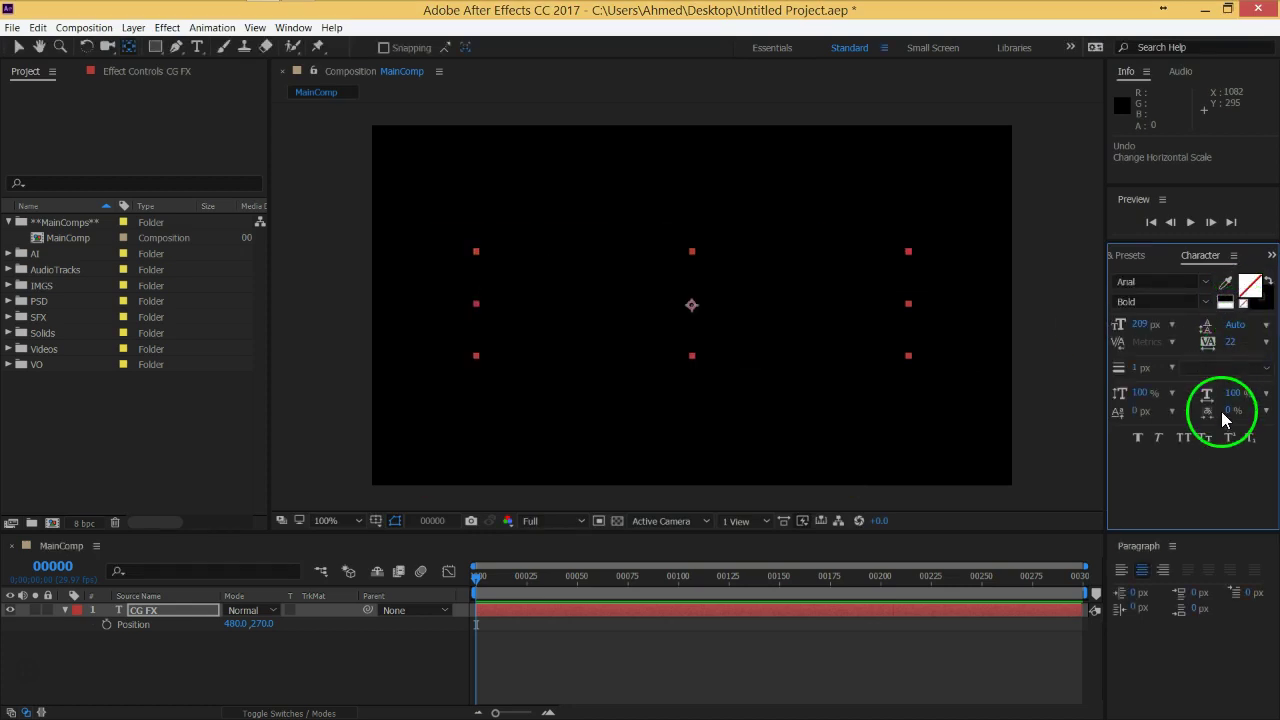
click(1261, 310)
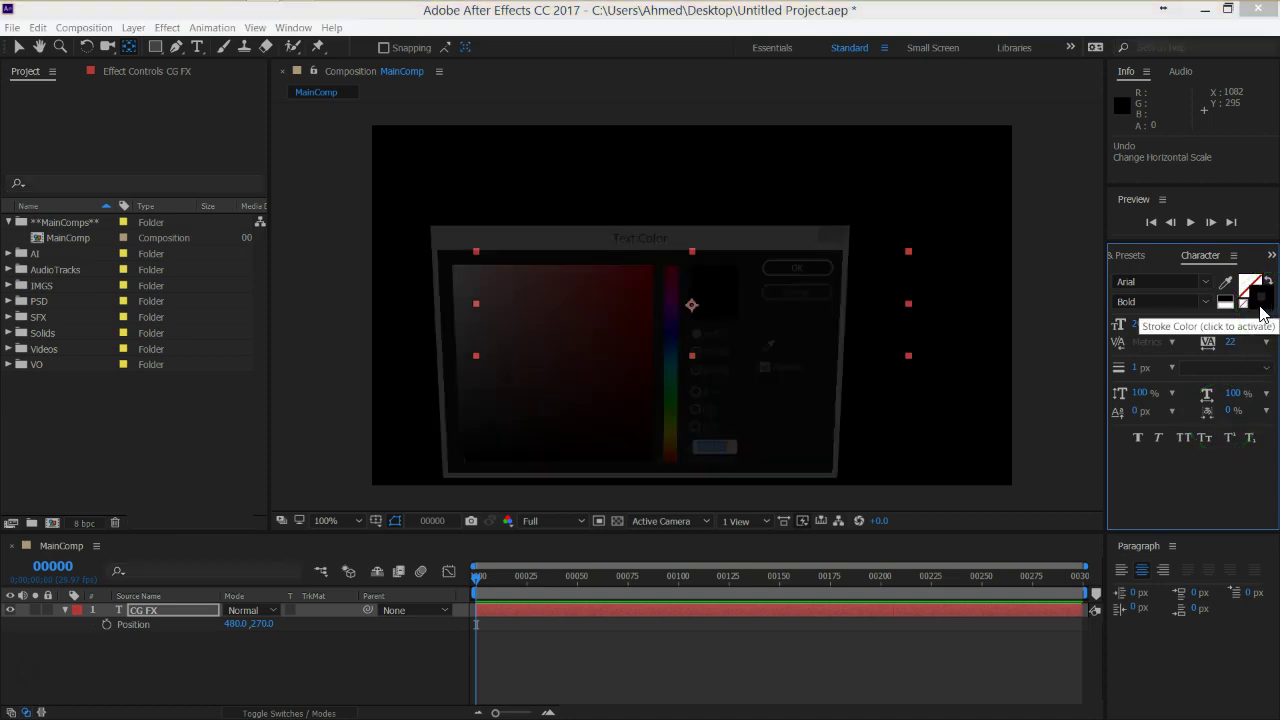
drag(680, 481, 674, 459)
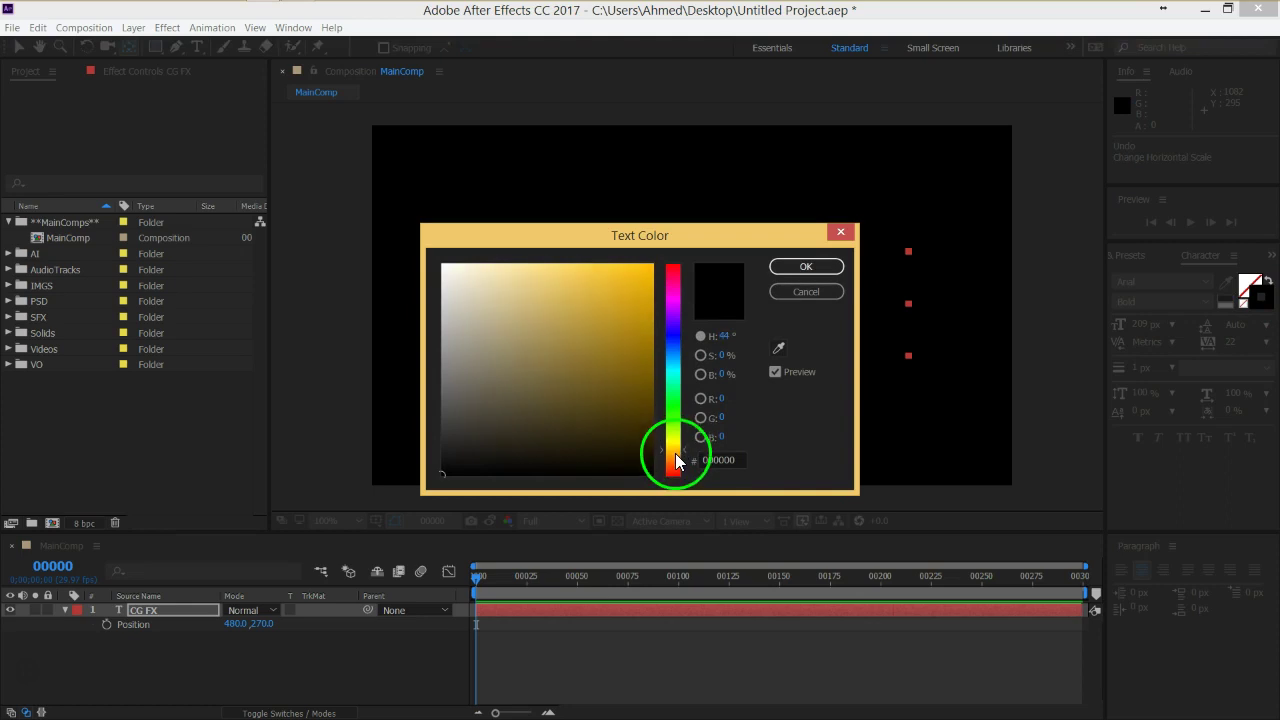
drag(626, 303, 638, 272)
click(804, 267)
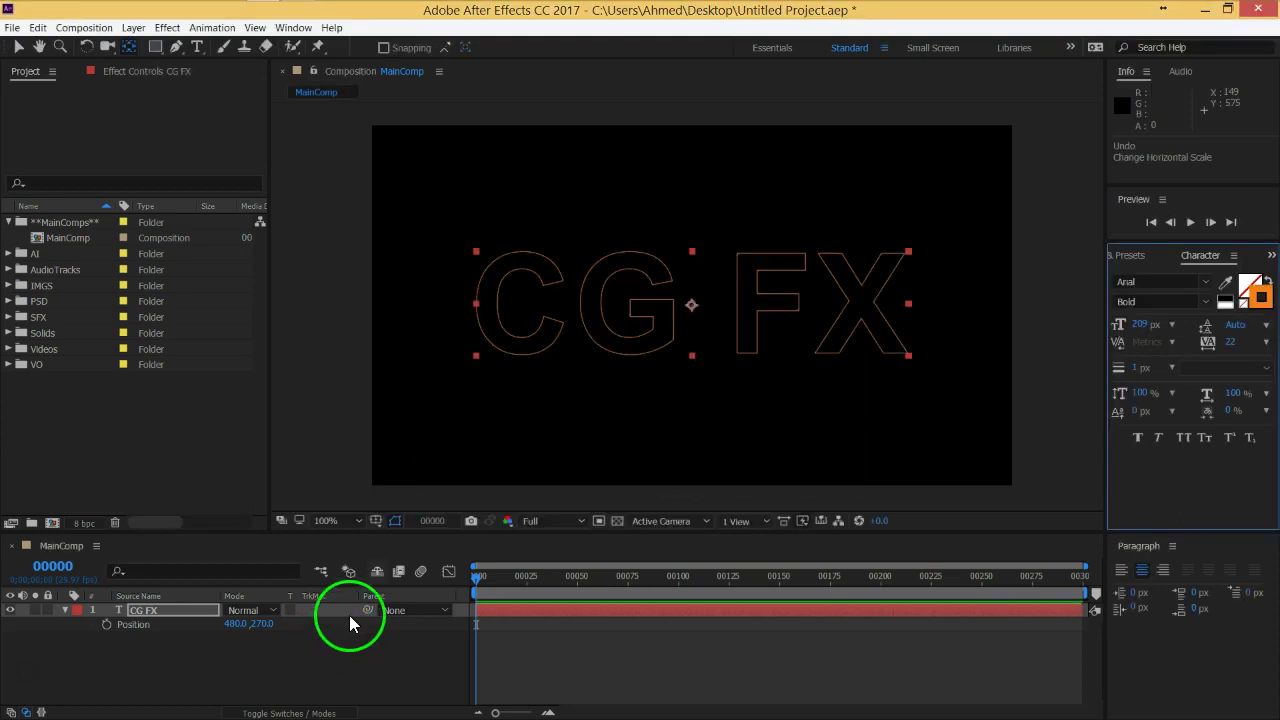
click(343, 638)
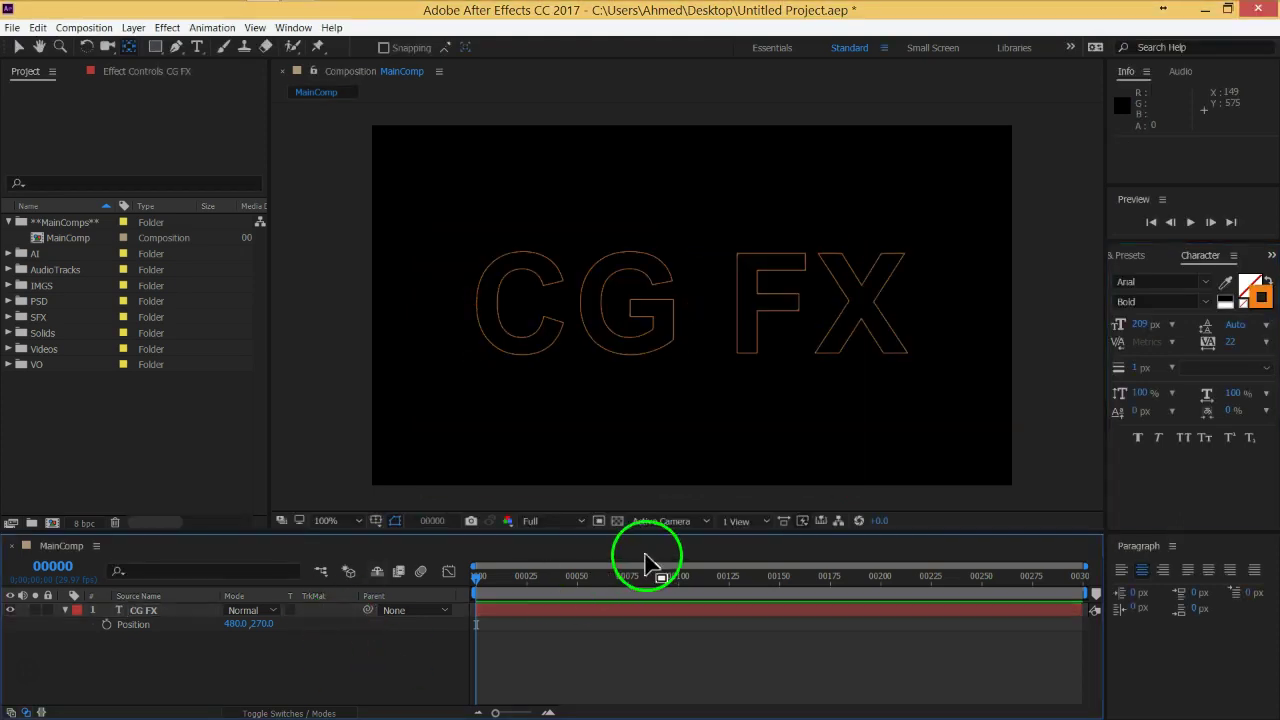
Increase the CG FX stroke width in the Character panel to 7 px.
click(1140, 369)
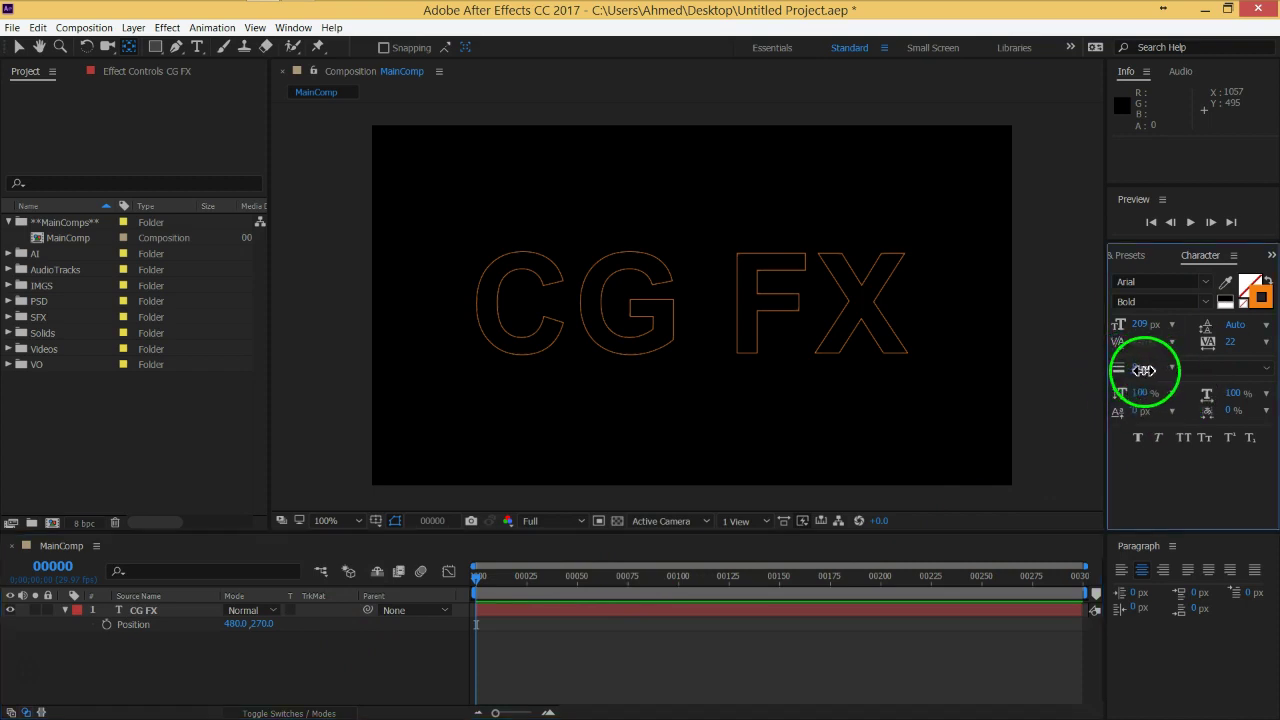
click(170, 610)
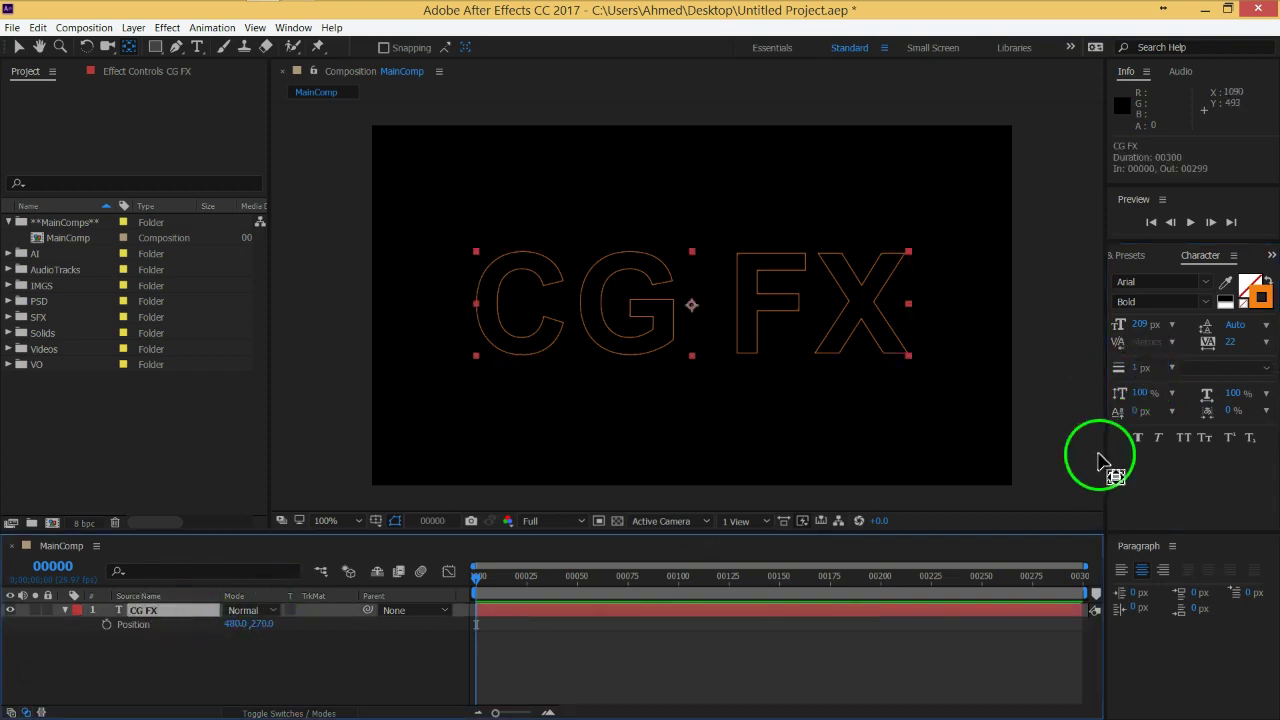
drag(1138, 368, 1141, 371)
click(745, 583)
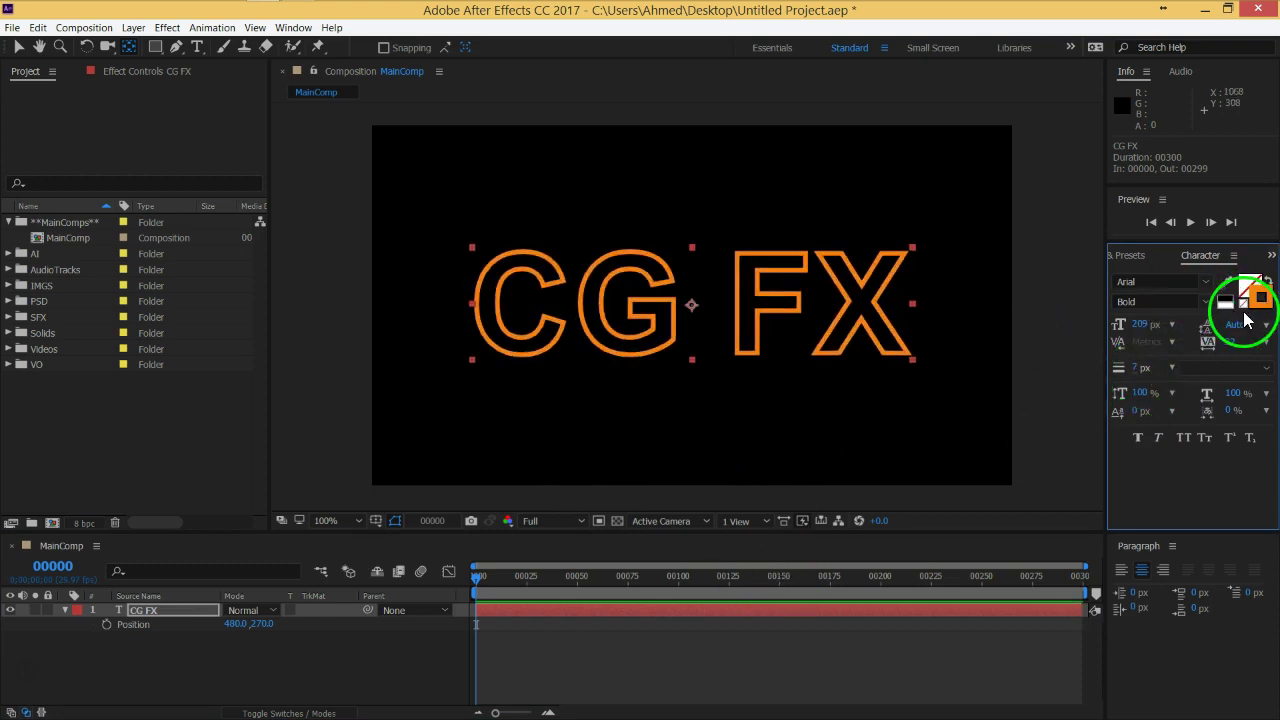
Expand CG FX to Text > Source Text, keyframe it at frame 0, and move to frame 26.
click(349, 651)
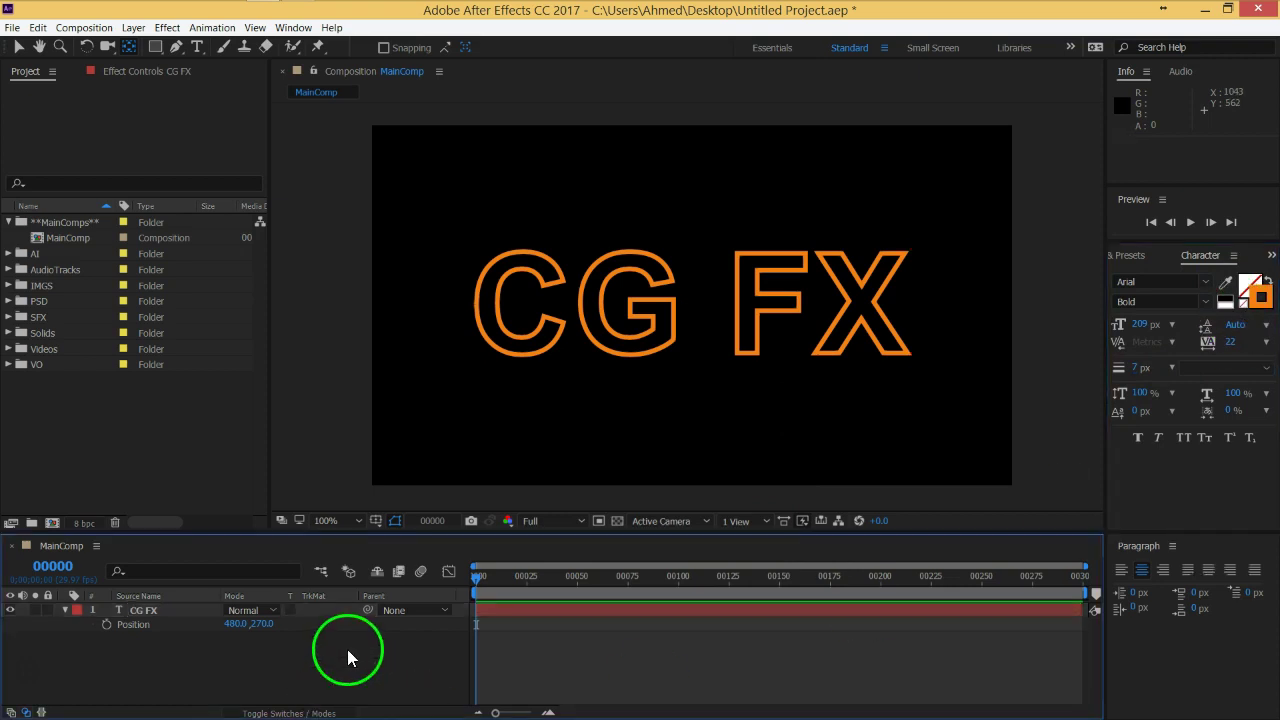
click(80, 622)
click(66, 612)
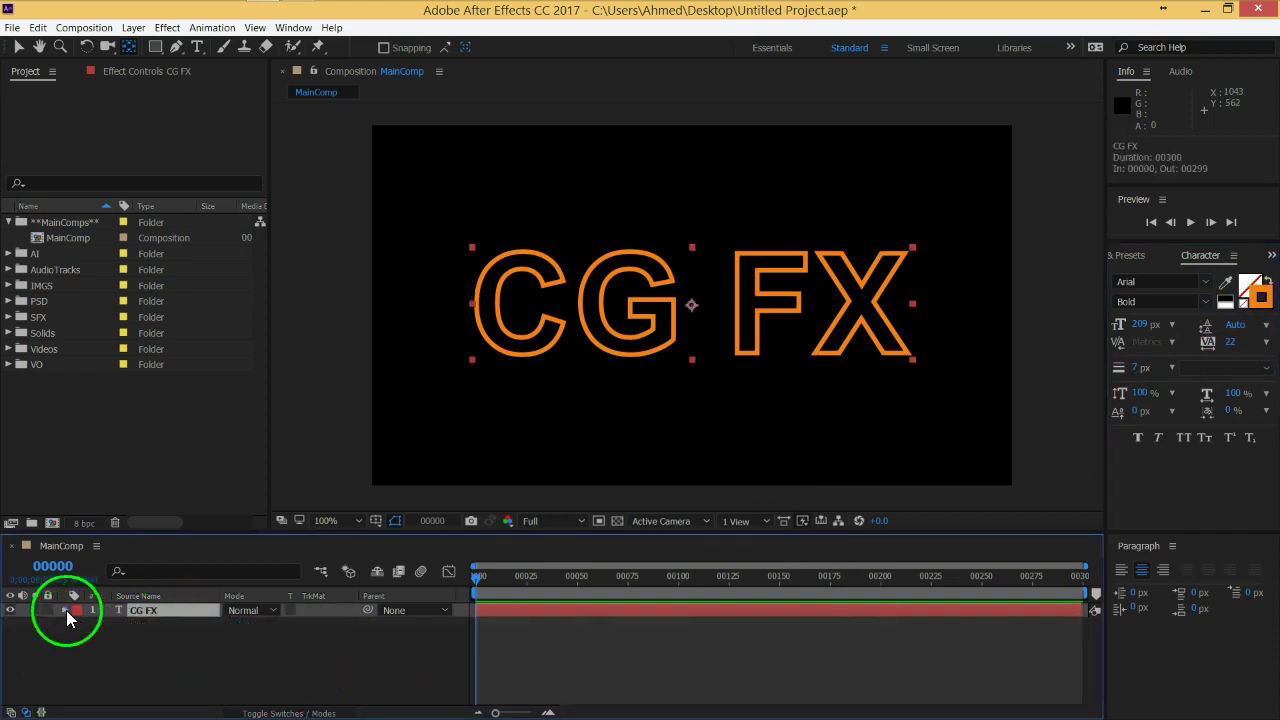
click(66, 610)
click(117, 640)
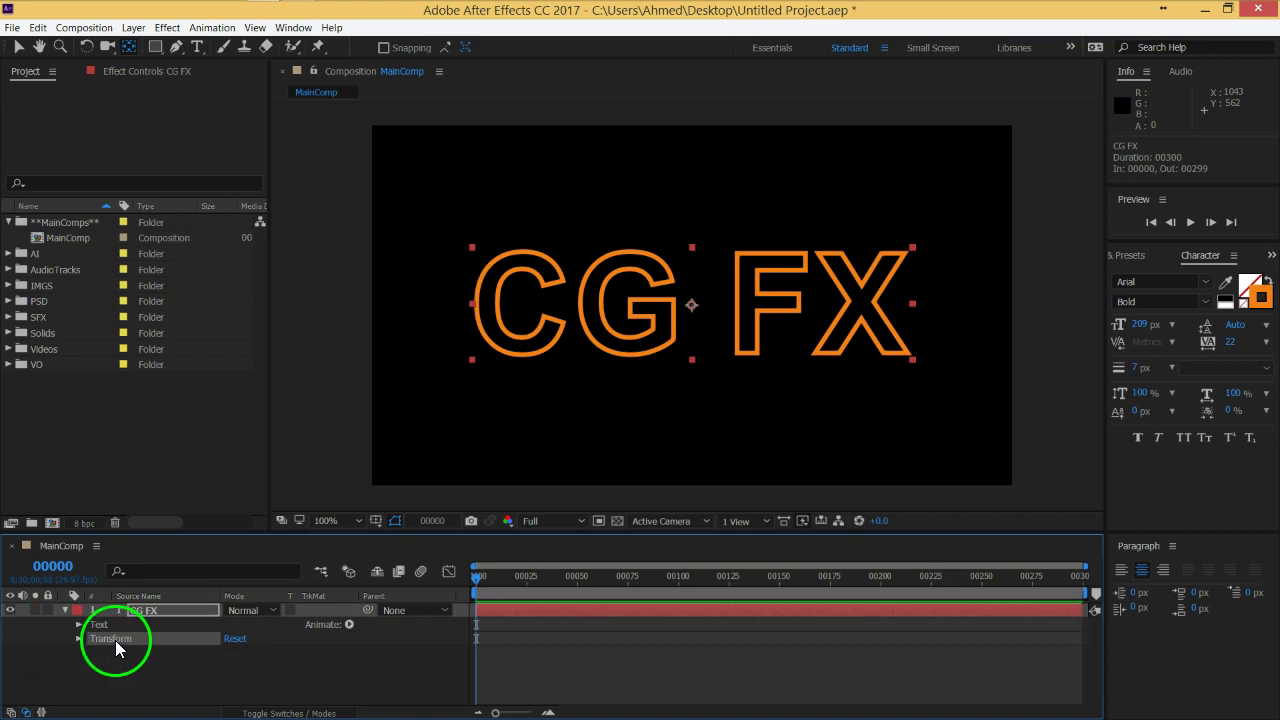
click(108, 625)
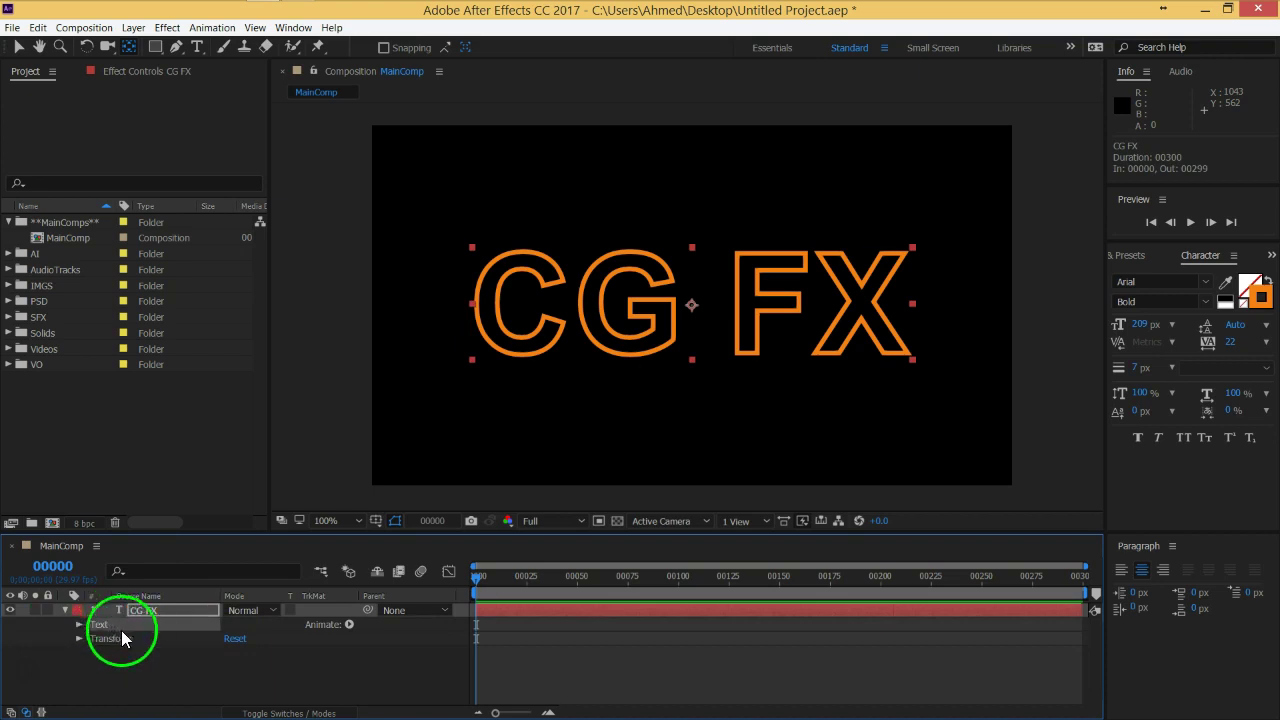
click(79, 625)
click(147, 638)
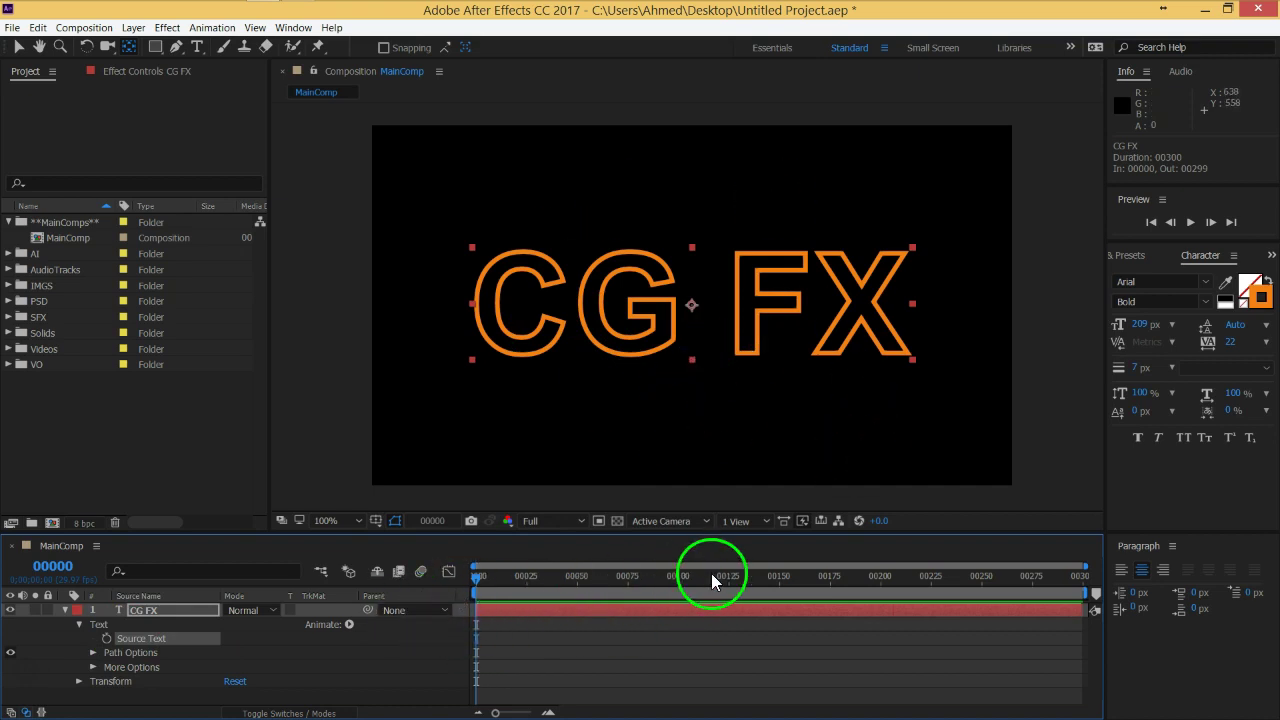
click(106, 638)
drag(493, 577, 518, 581)
click(489, 638)
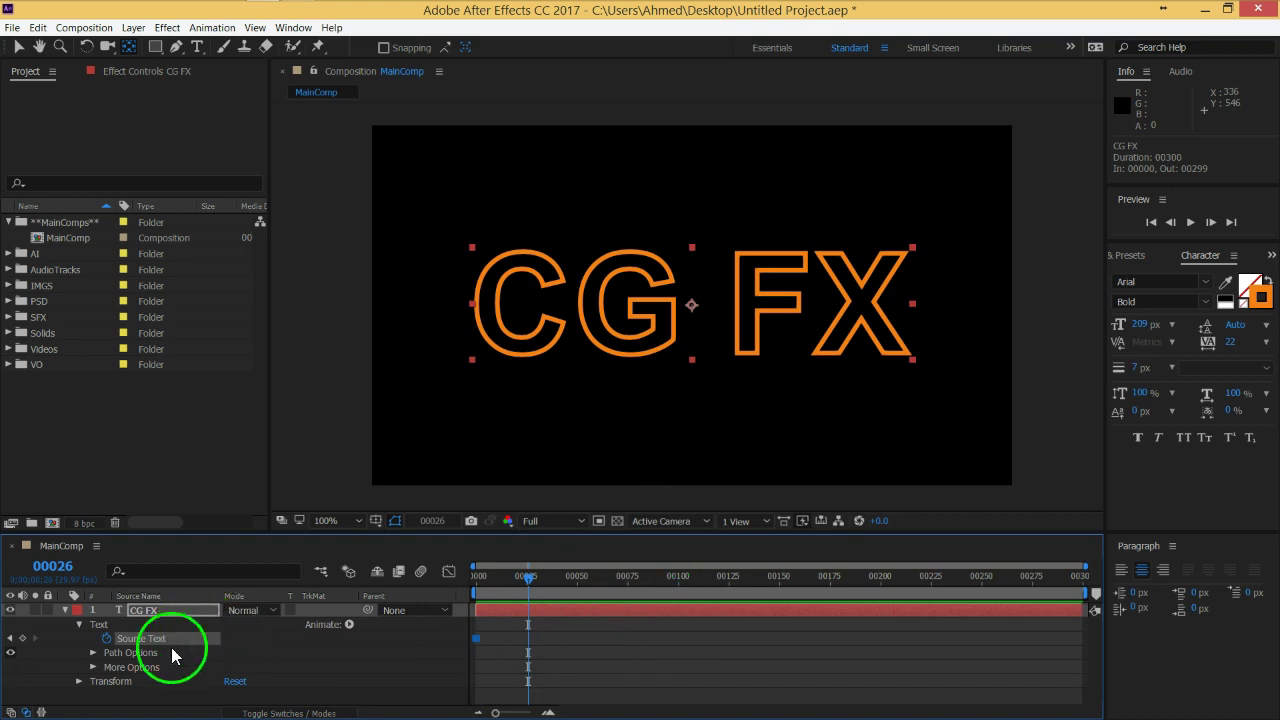
Retype the text as 'MOVFX' at frame 26, creating a second Source Text keyframe.
double_click(163, 610)
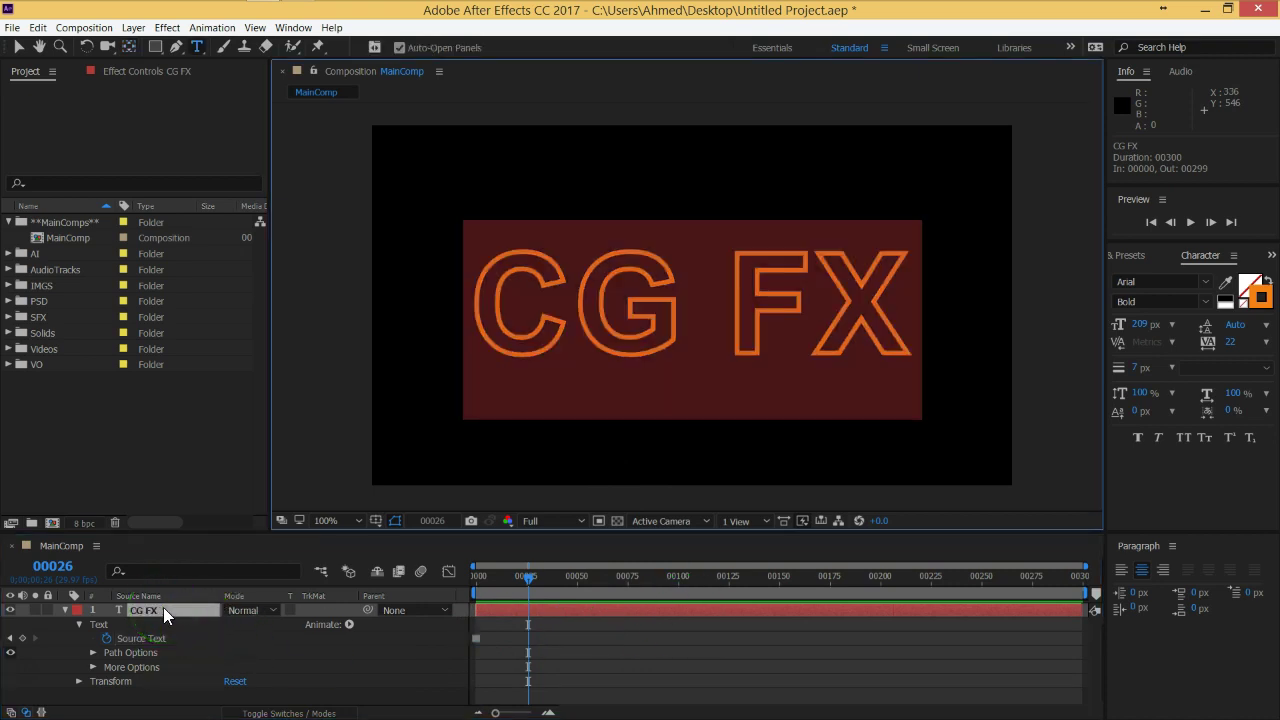
text(MOVFX)
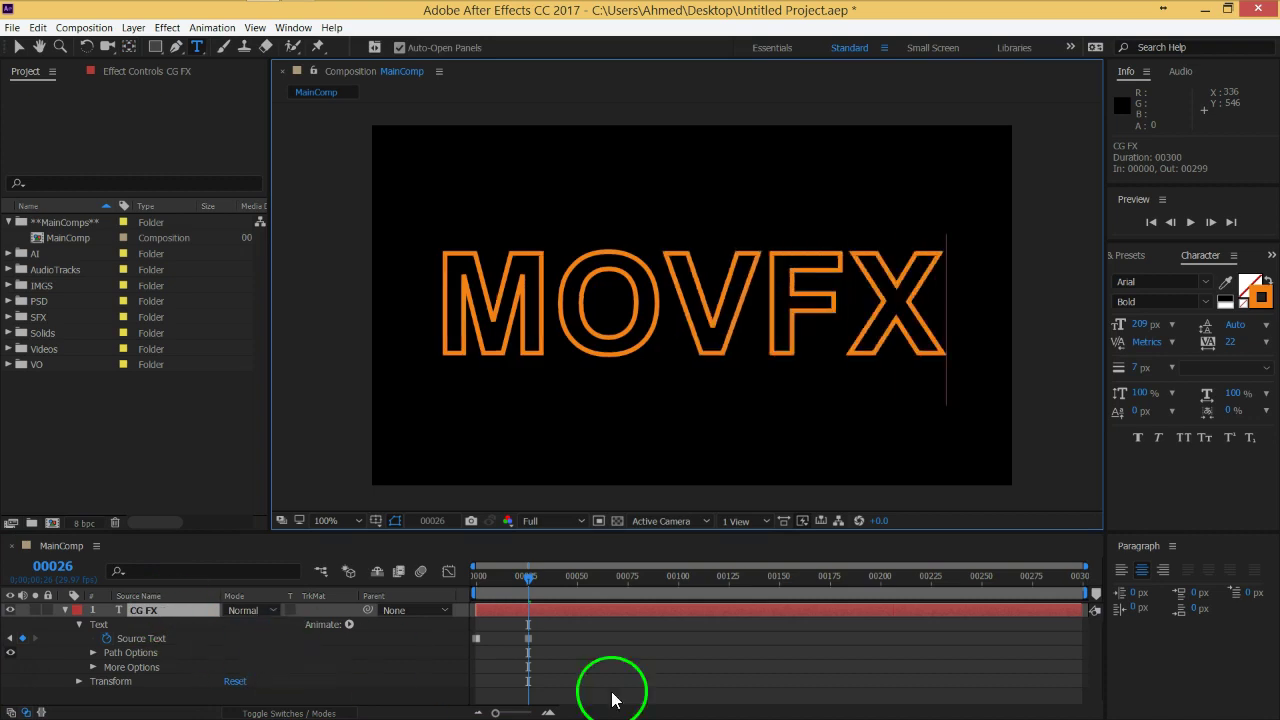
click(608, 690)
Scrub from frame 0 through frame 54 to confirm the switch from CG FX to MOVFX.
key(Home)
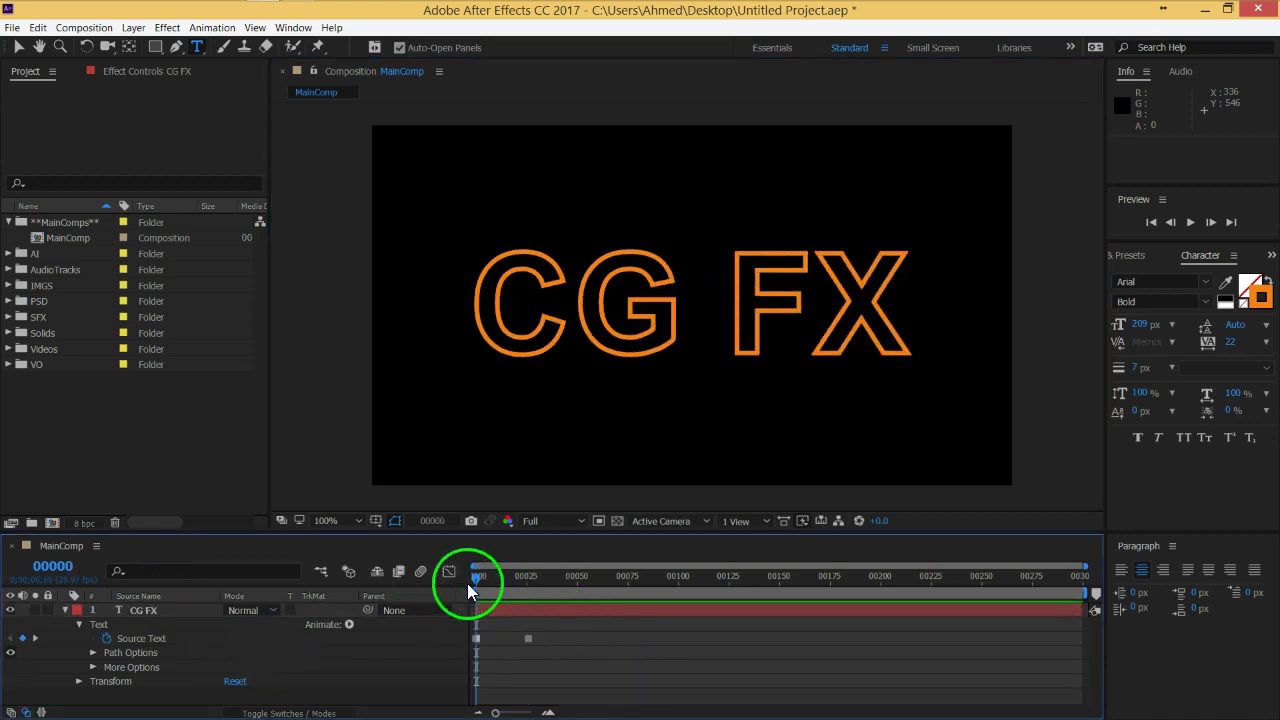
mouse_move(477, 578)
mouse_down()
mouse_move(537, 579)
mouse_move(484, 588)
mouse_move(527, 586)
mouse_move(505, 585)
mouse_up()
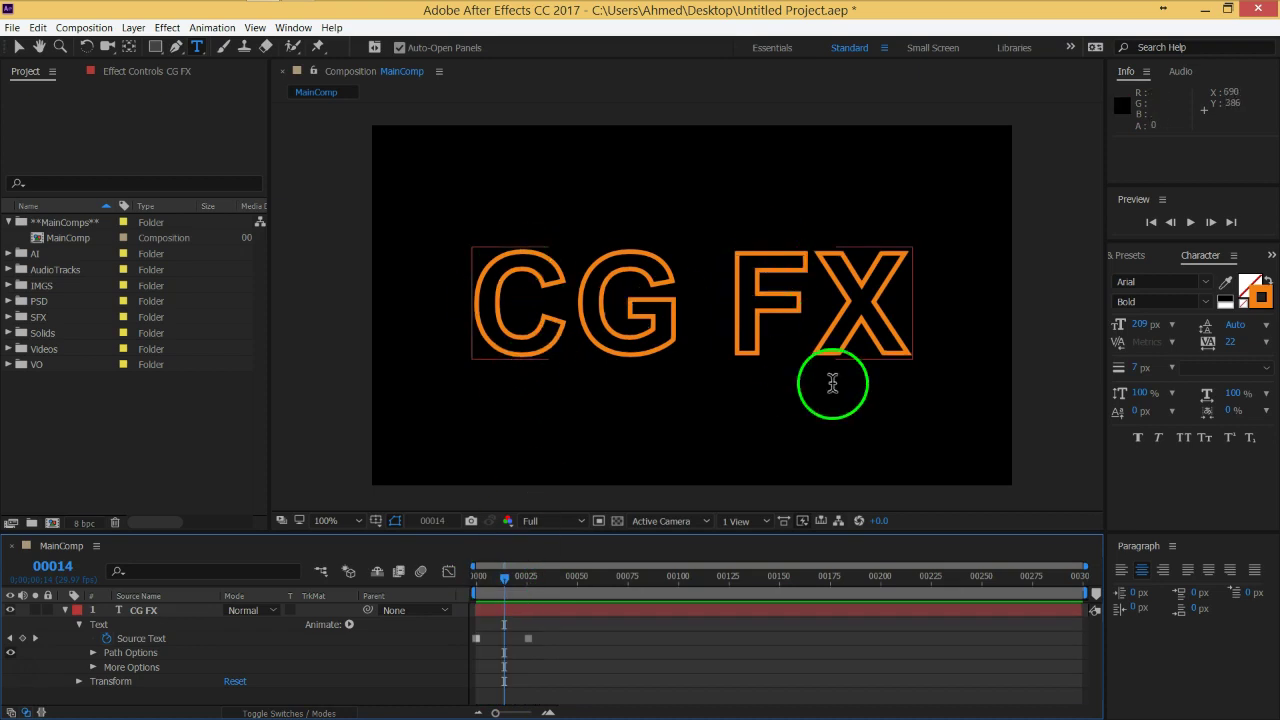
drag(543, 657, 473, 640)
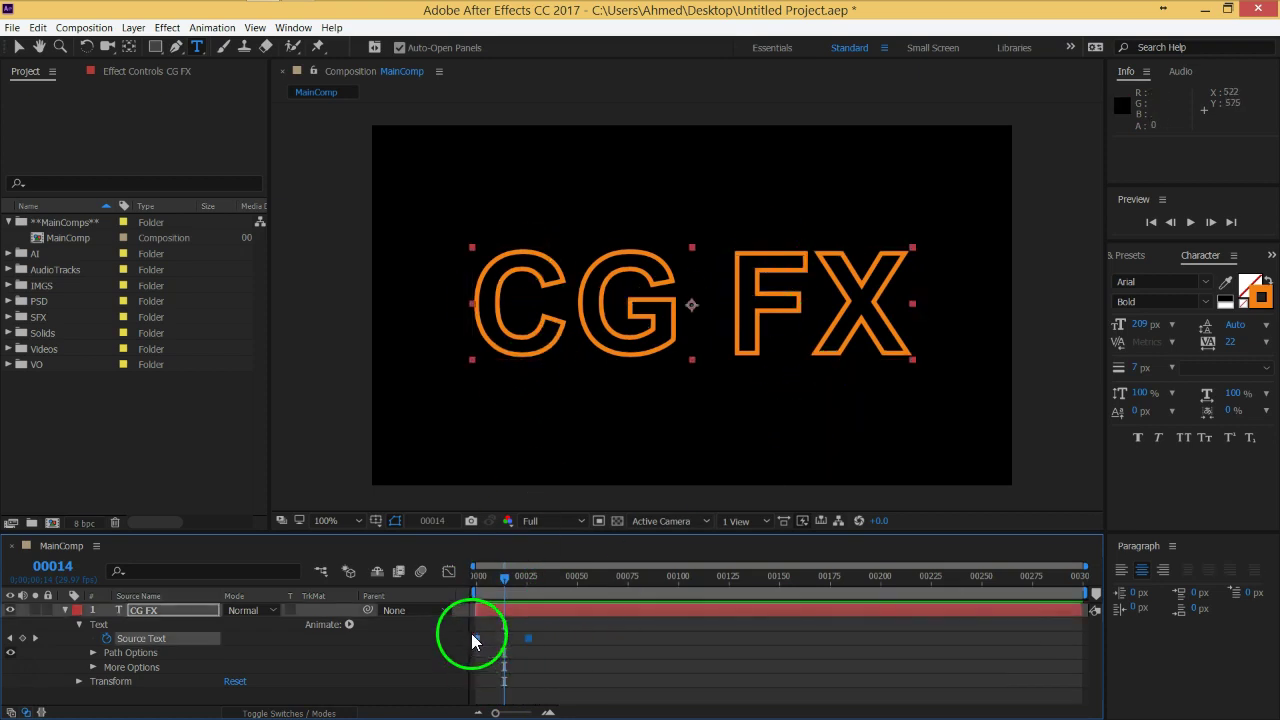
click(535, 659)
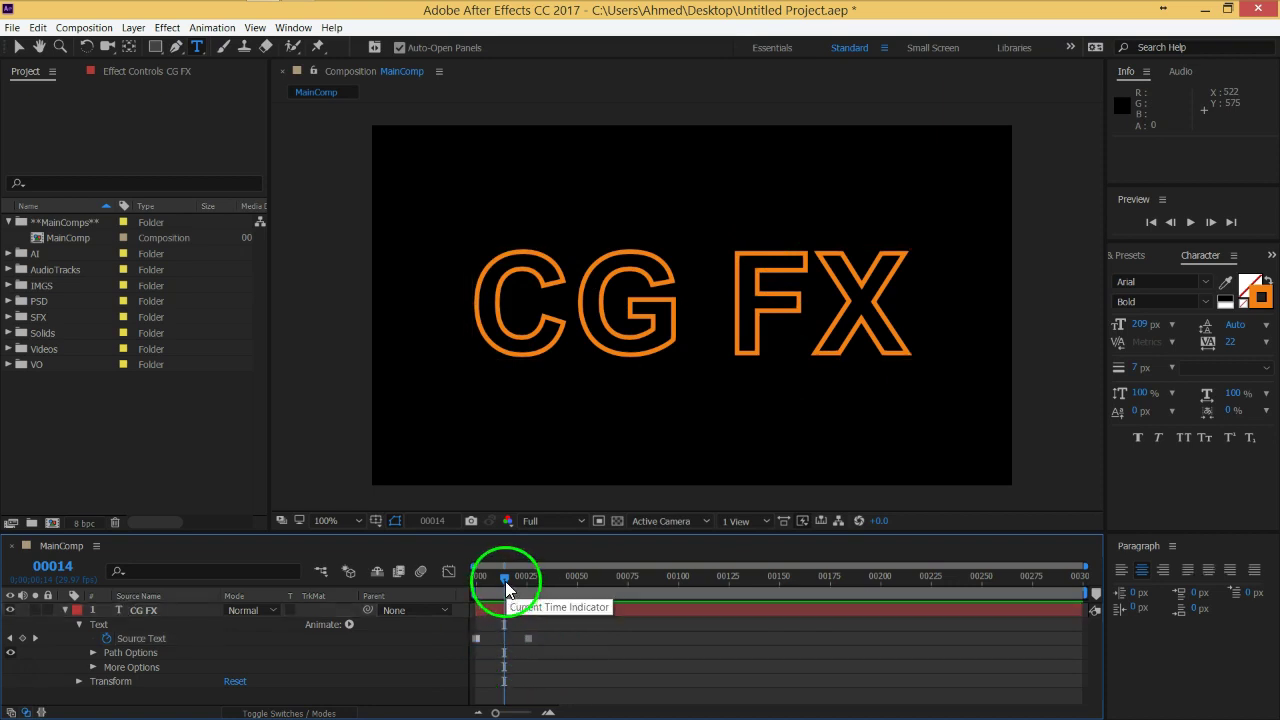
mouse_move(506, 578)
mouse_down()
mouse_move(473, 580)
mouse_move(503, 588)
mouse_up()
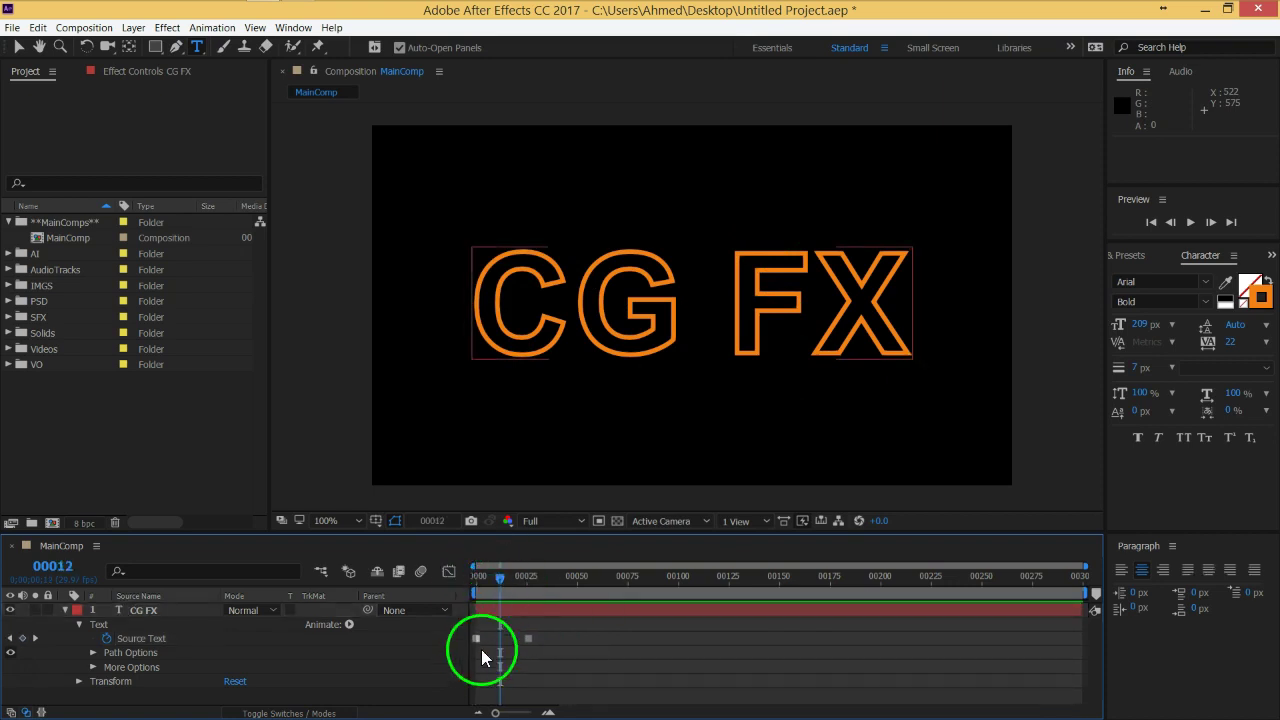
click(524, 658)
drag(527, 585, 476, 590)
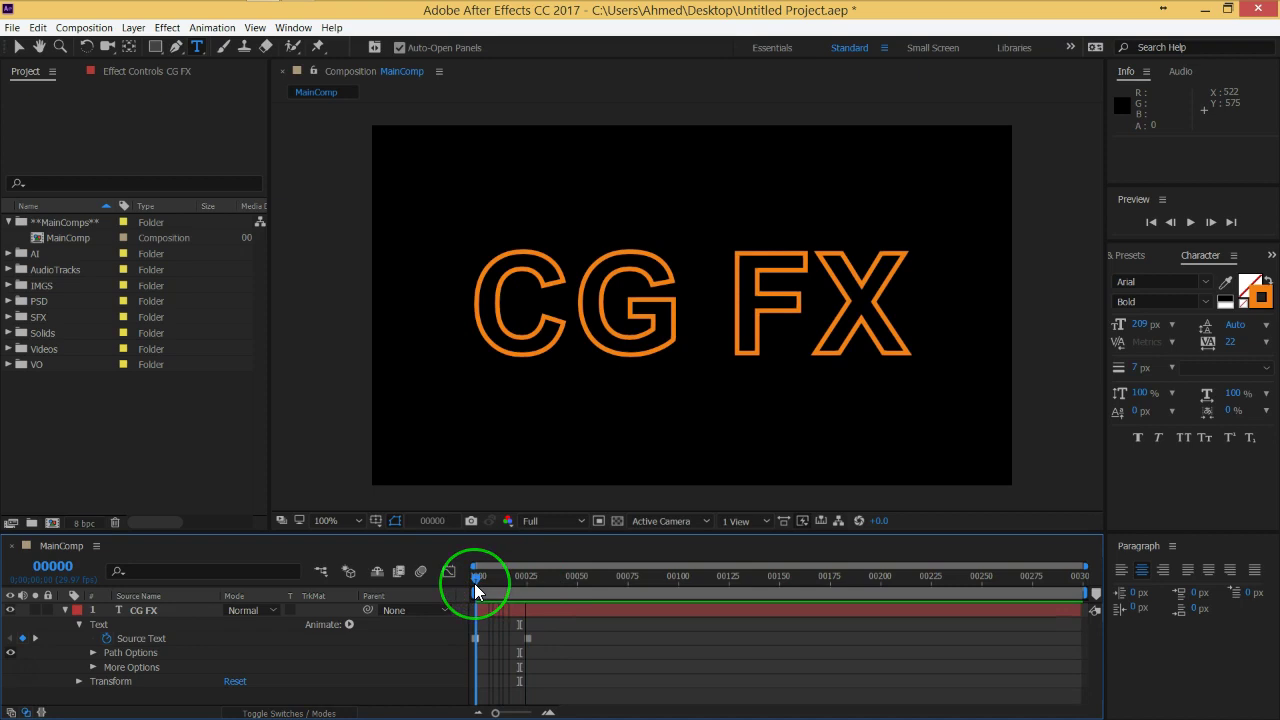
drag(520, 589, 533, 589)
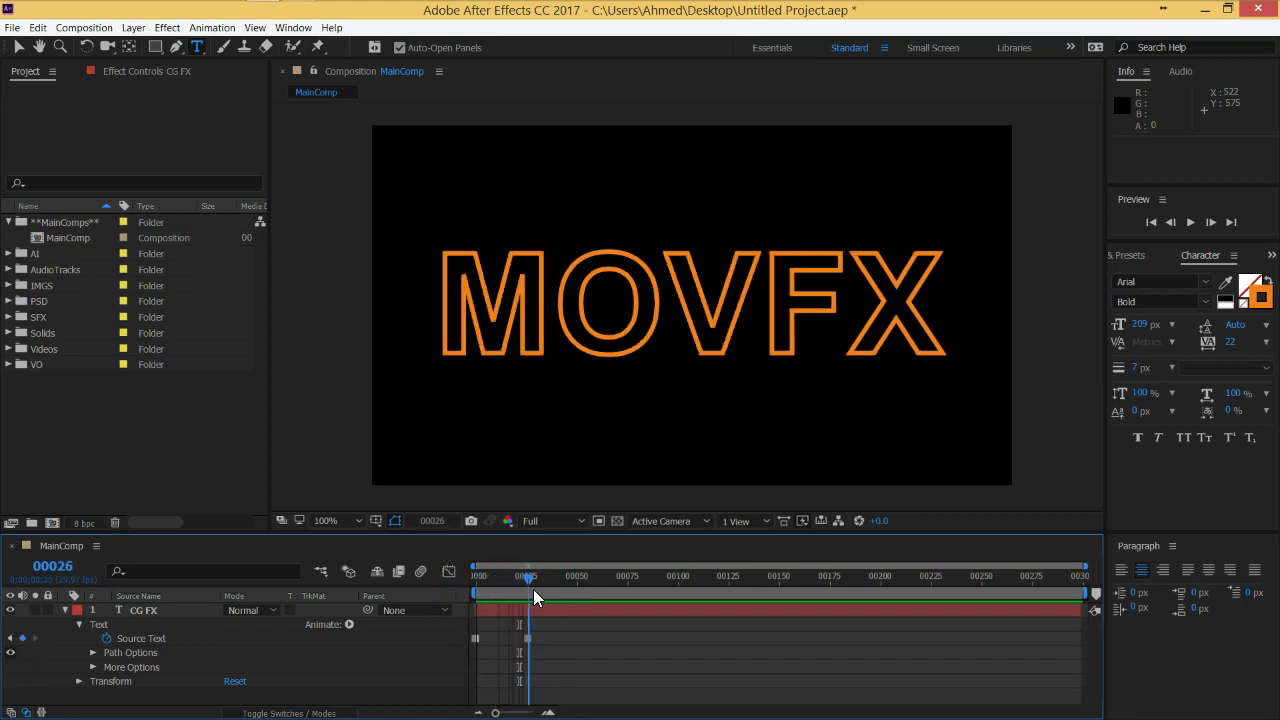
drag(536, 589, 590, 588)
Add a Source Text keyframe near frame 54 that changes the title to 'Training'.
click(280, 634)
click(196, 613)
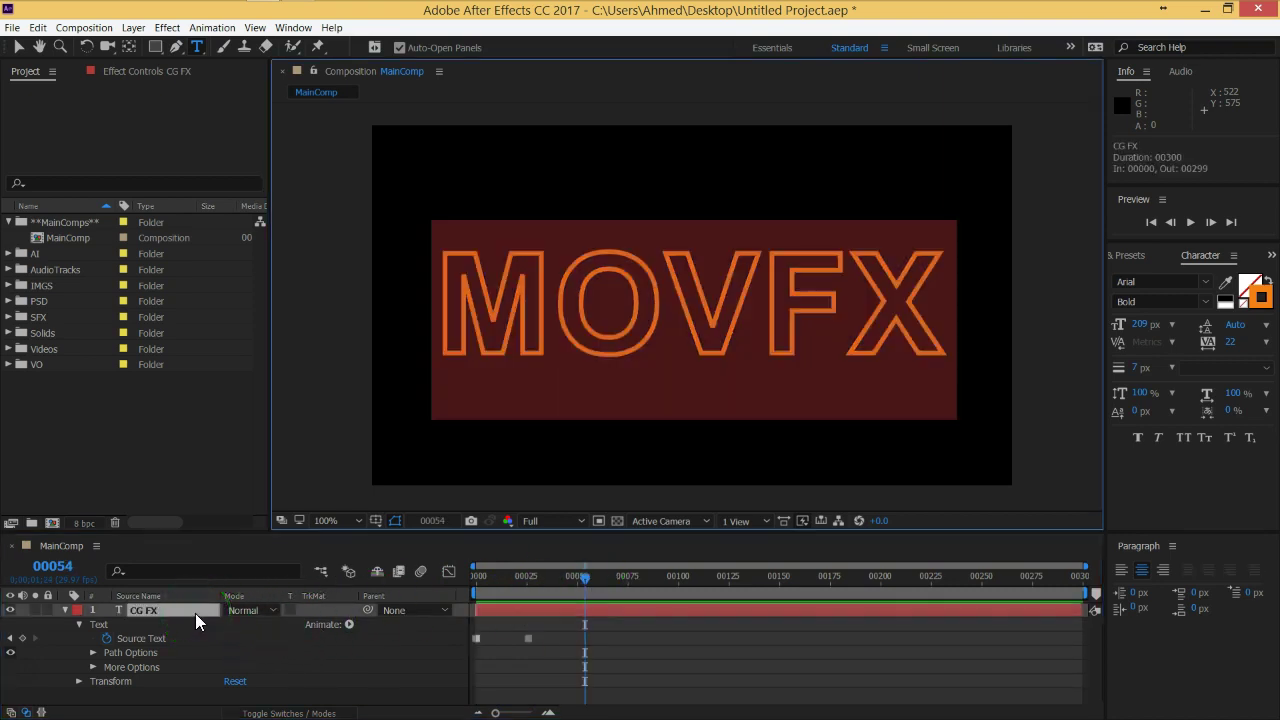
text(Training)
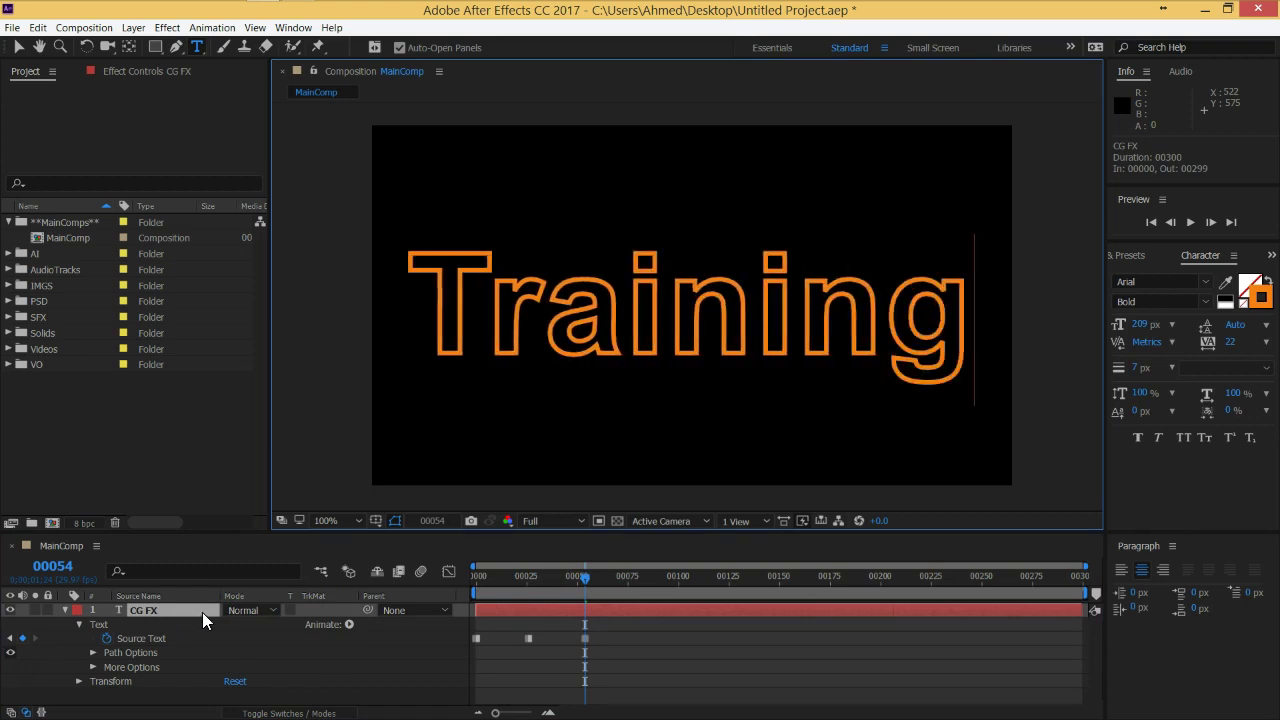
key(BackSpace)
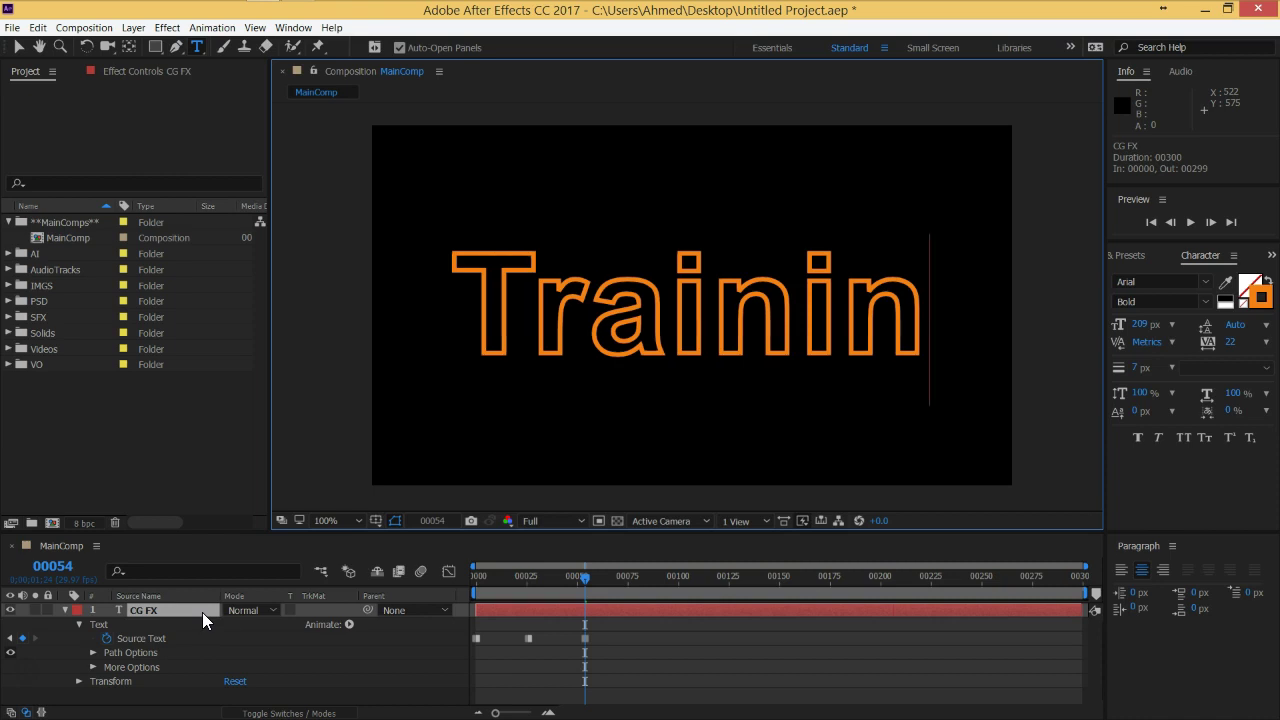
text(G)
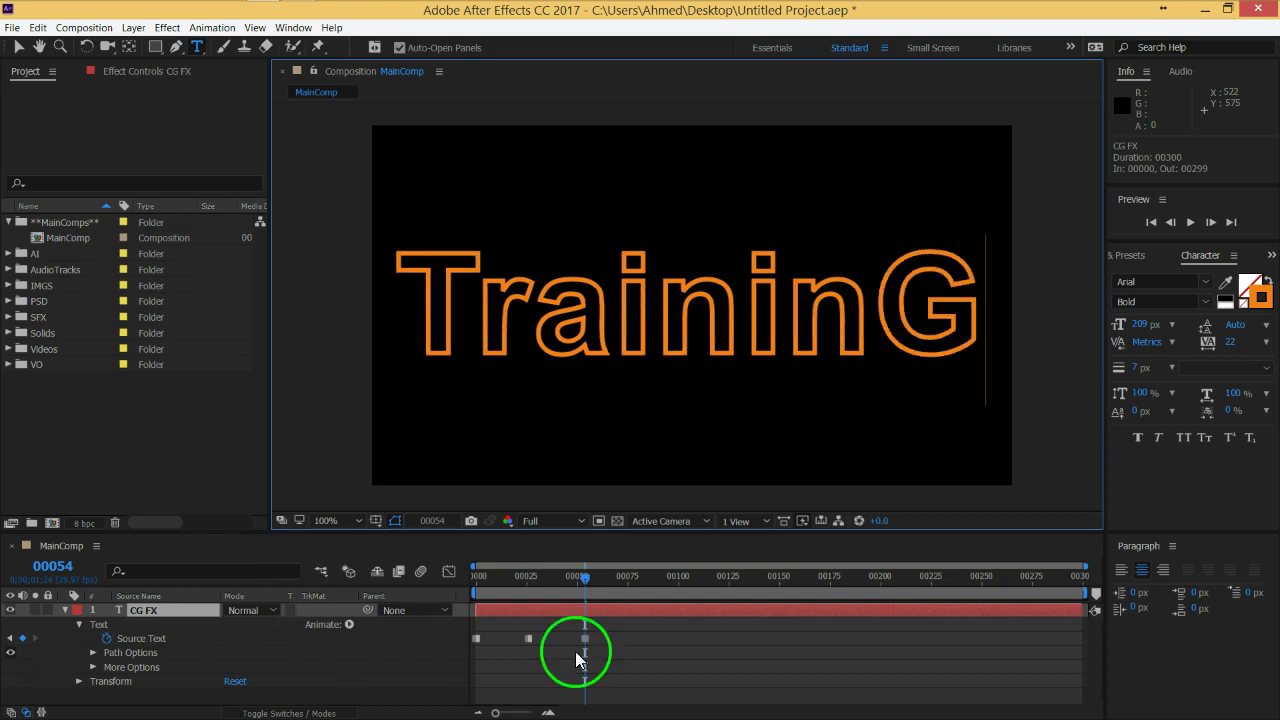
drag(585, 580, 599, 581)
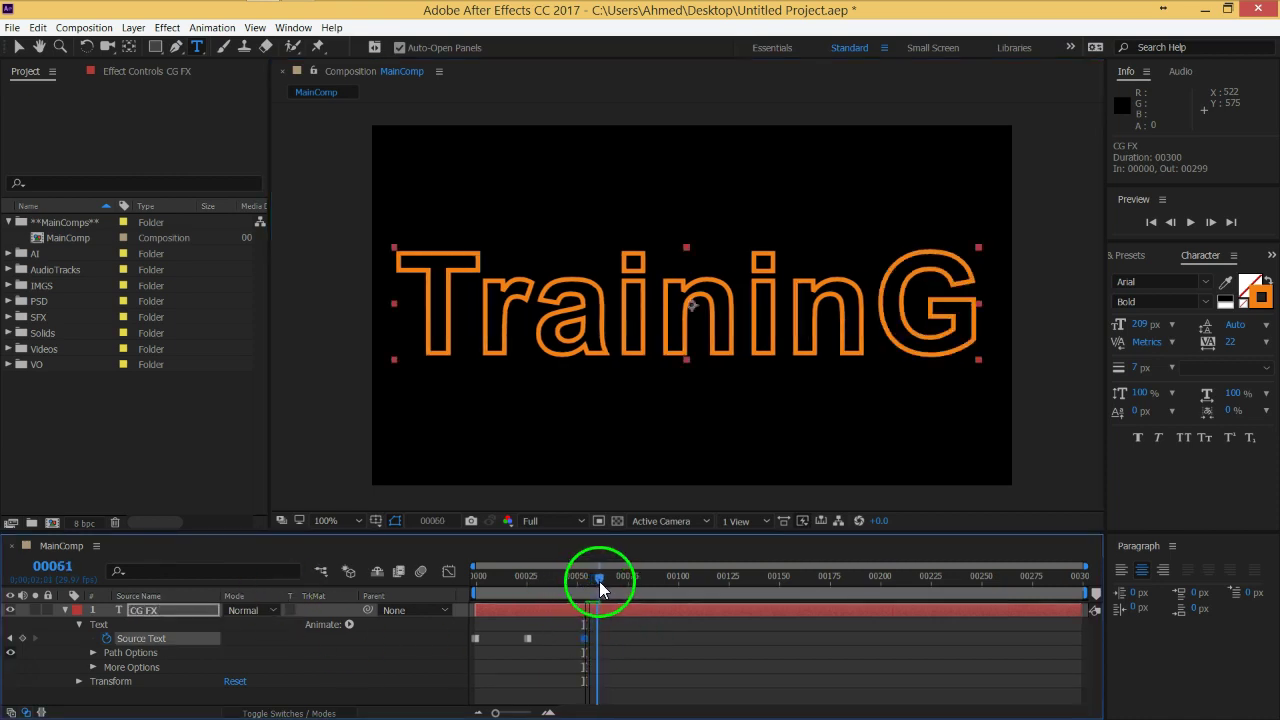
Fix the capital G to a lowercase g so it reads 'Training', then scrub back to review.
double_click(893, 330)
drag(868, 330, 955, 332)
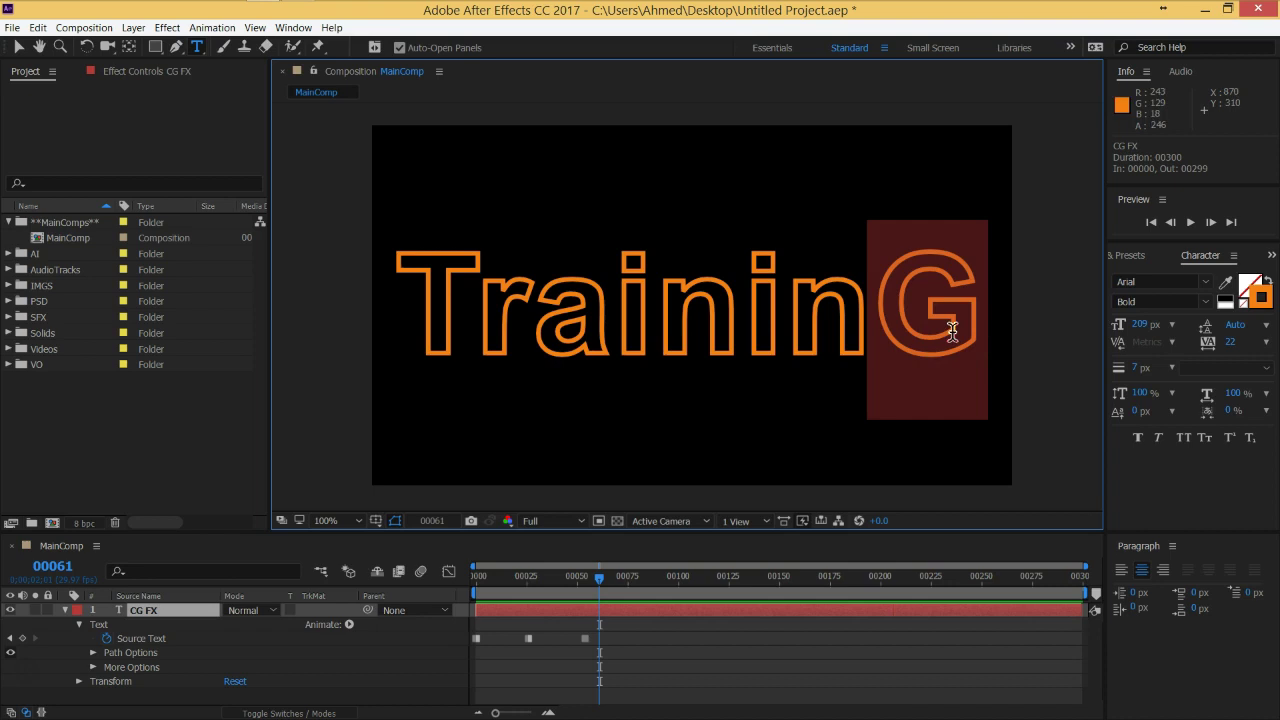
text(g)
click(640, 677)
mouse_move(599, 580)
mouse_down()
mouse_move(489, 594)
mouse_move(569, 588)
mouse_move(612, 601)
mouse_move(558, 603)
mouse_move(605, 603)
mouse_move(529, 628)
mouse_move(627, 637)
mouse_move(513, 634)
mouse_move(572, 632)
mouse_up()
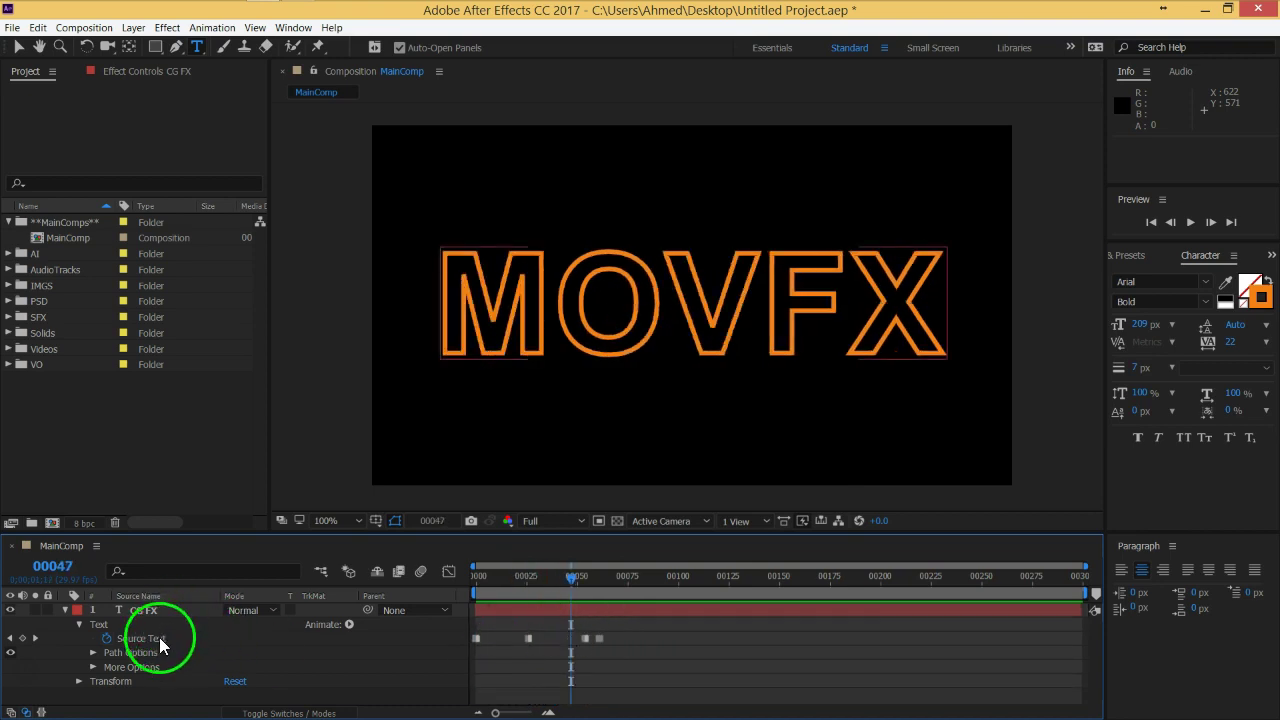
Confirm the layer name MOVFX, delete its Source Text keyframes, and return to frame 0.
click(155, 609)
key(Return)
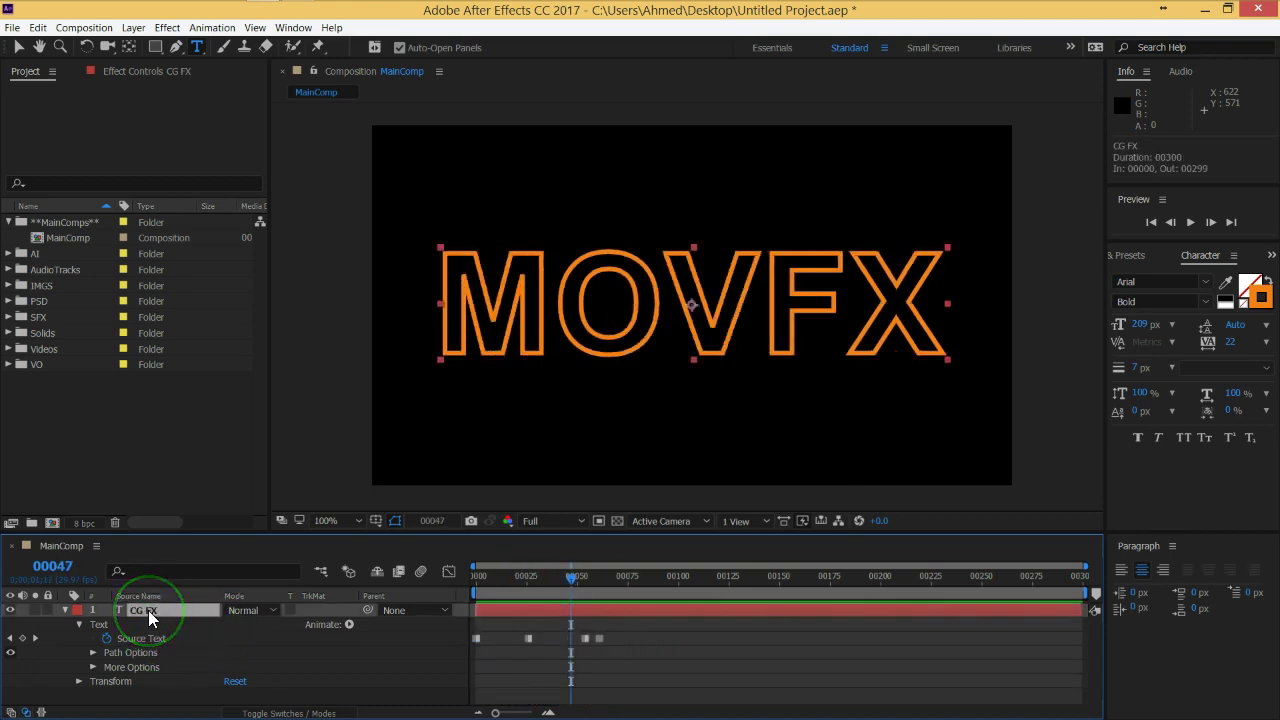
key(Return)
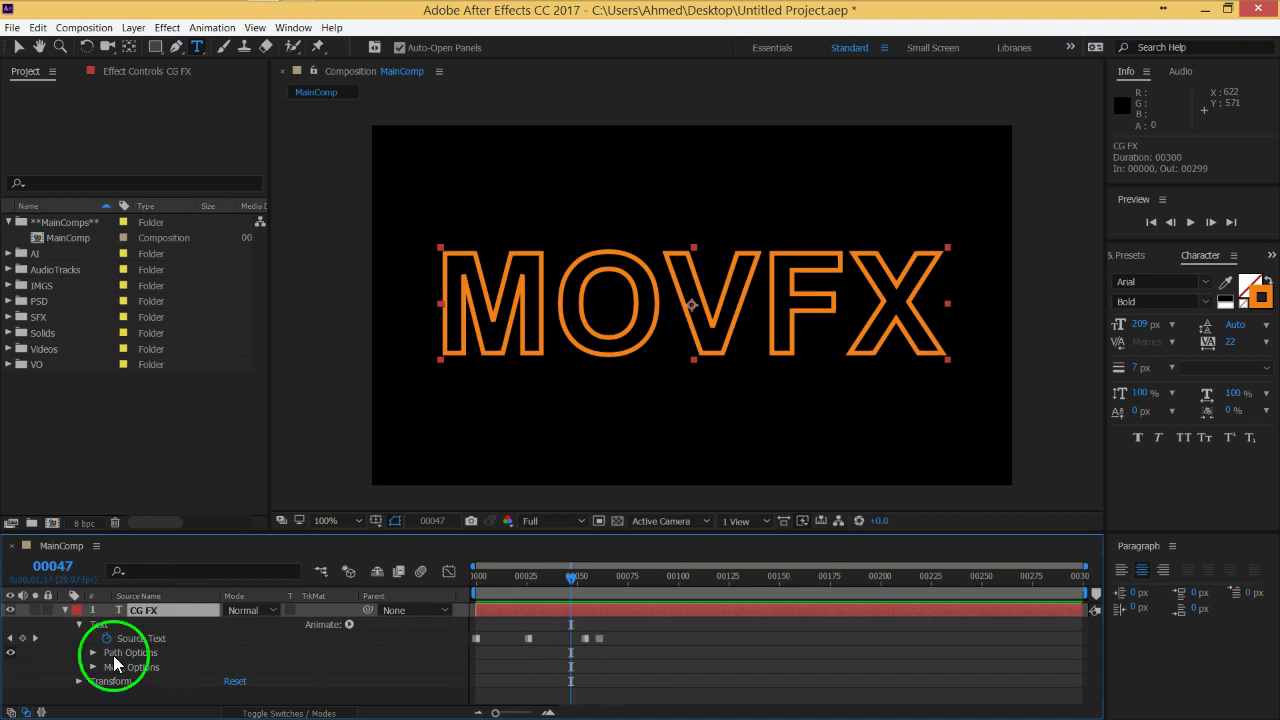
click(106, 639)
drag(571, 590, 476, 590)
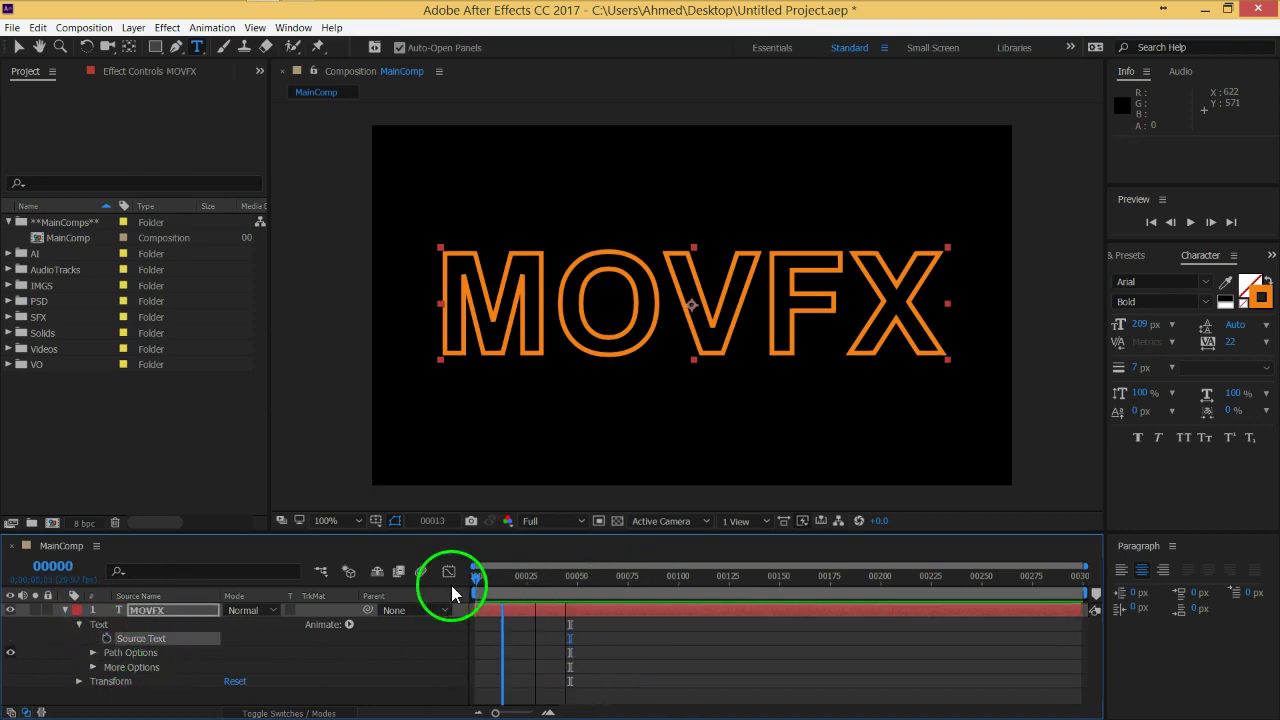
click(64, 610)
click(145, 641)
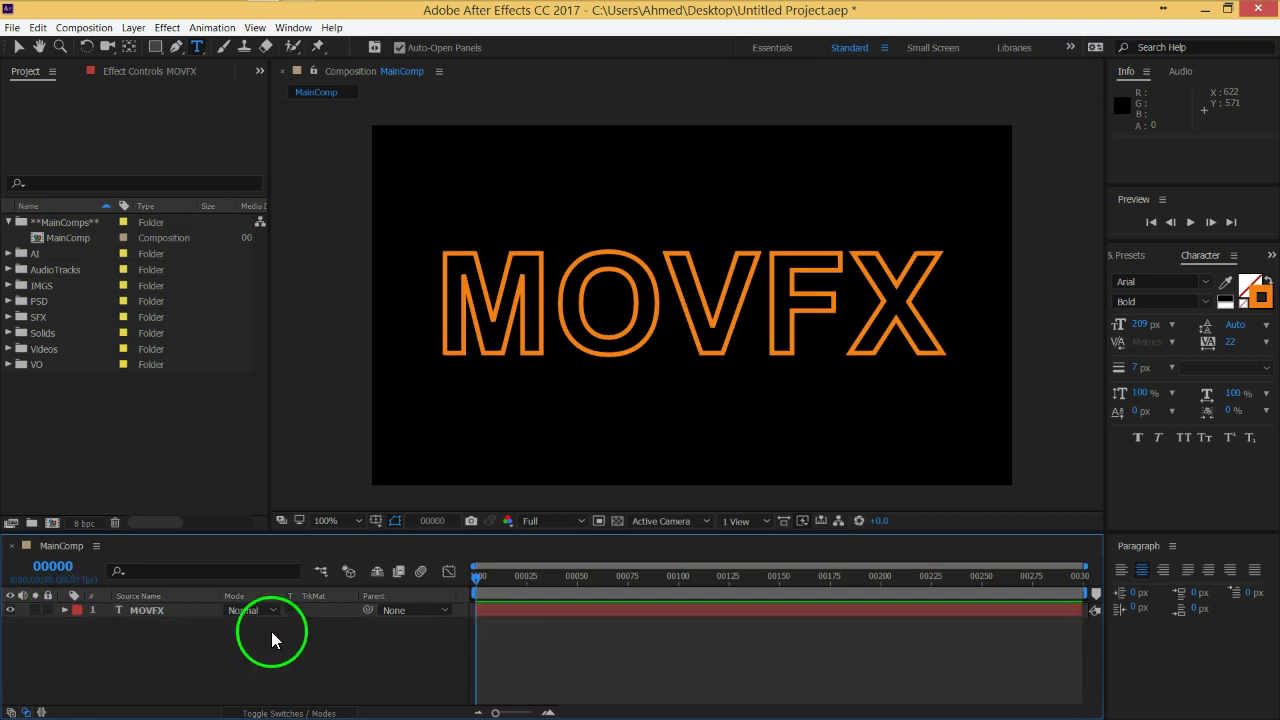
click(186, 611)
Preview fonts from the B, C and T ranges on the MOVFX text.
click(1172, 281)
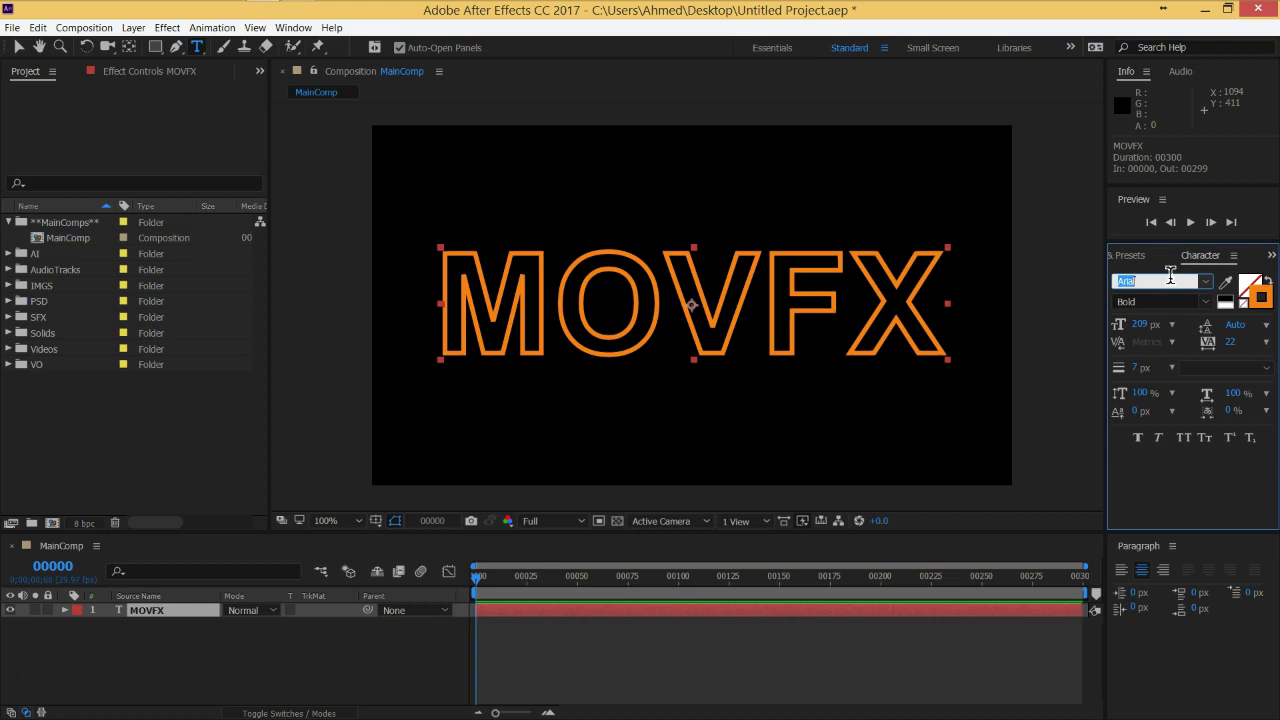
text(B)
key(Return)
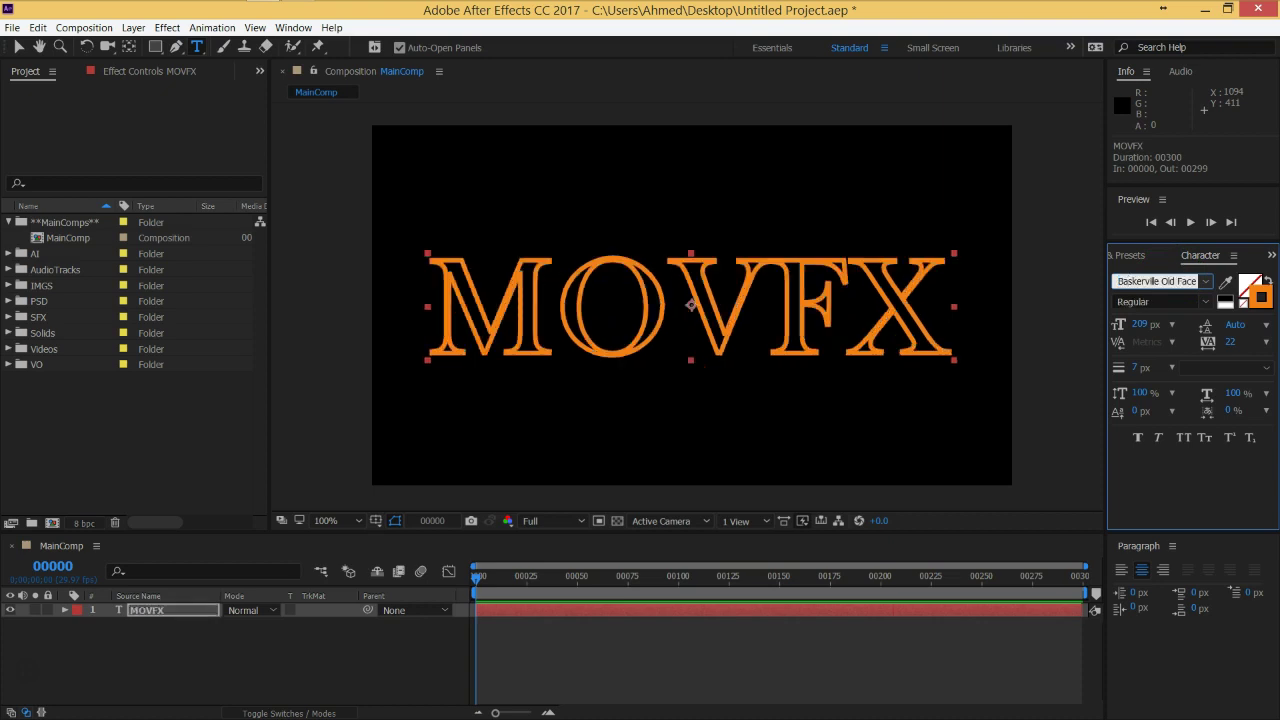
key(Down)
key(Down)
key(Up)
key(Down)
key(Down)
key(Down)
key(Down)
key(Down)
key(Down)
key(Down)
key(Down)
key(Down)
key(Down)
key(Down)
key(Down)
key(Down)
key(Down)
key(Down)
key(Down)
key(Down)
key(Down)
key(Down)
key(Down)
key(Down)
key(Down)
key(Down)
key(Down)
key(Down)
key(Down)
key(Down)
key(Down)
key(Down)
key(Up)
key(Up)
key(Up)
key(Up)
key(Down)
key(Down)
key(Down)
key(Down)
key(Down)
key(Down)
key(Down)
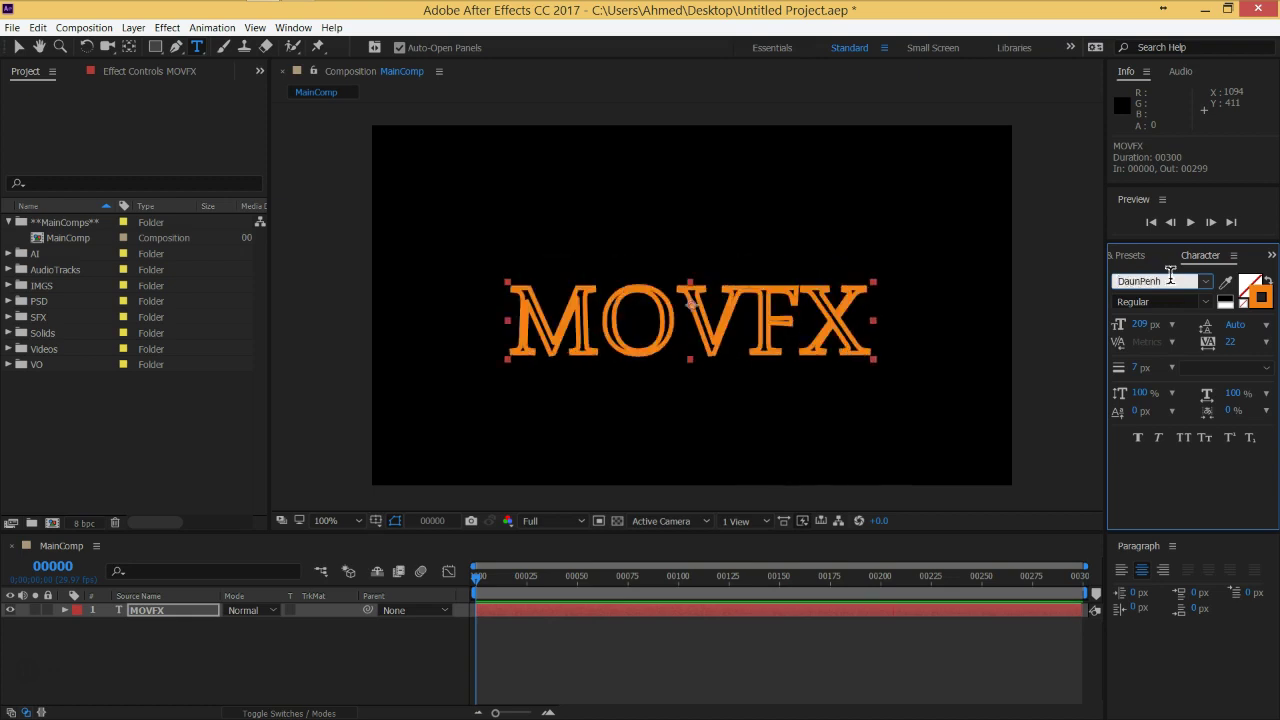
text(t)
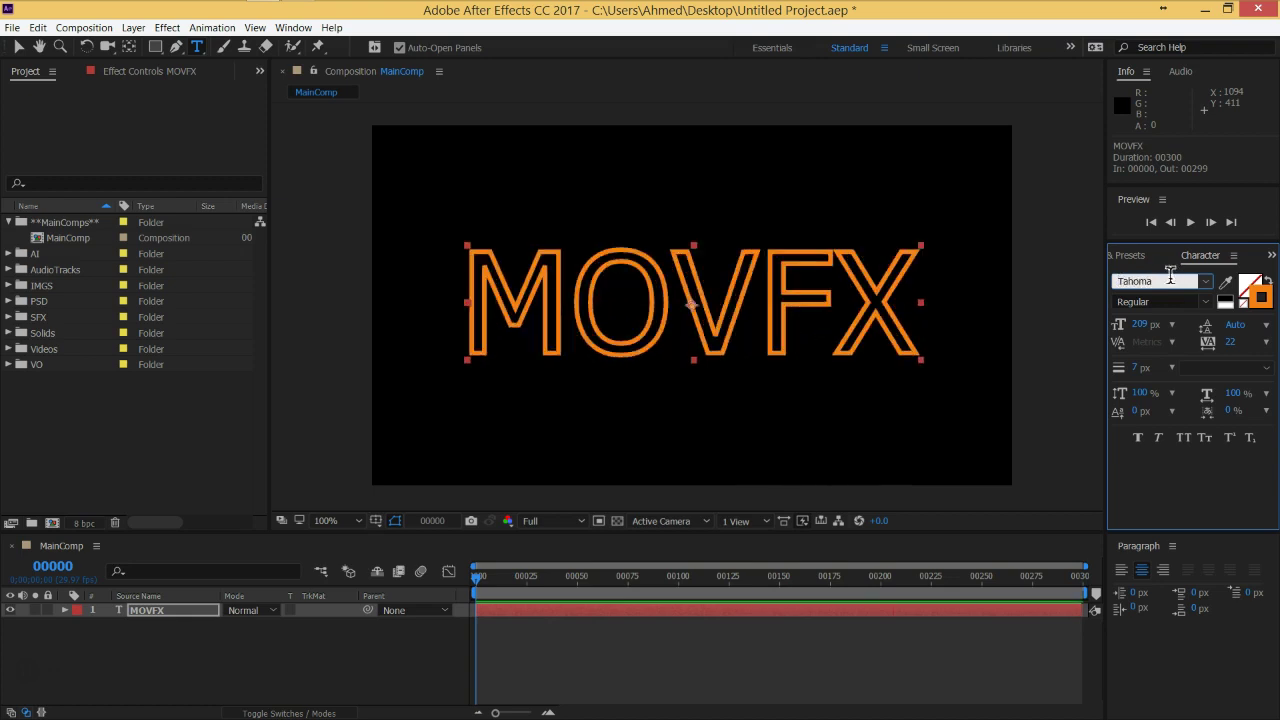
key(Down)
key(Down)
key(Down)
text(v)
key(Down)
key(Down)
key(Down)
key(Down)
key(Down)
key(Down)
key(Down)
key(Down)
key(Down)
key(Down)
key(Down)
key(Down)
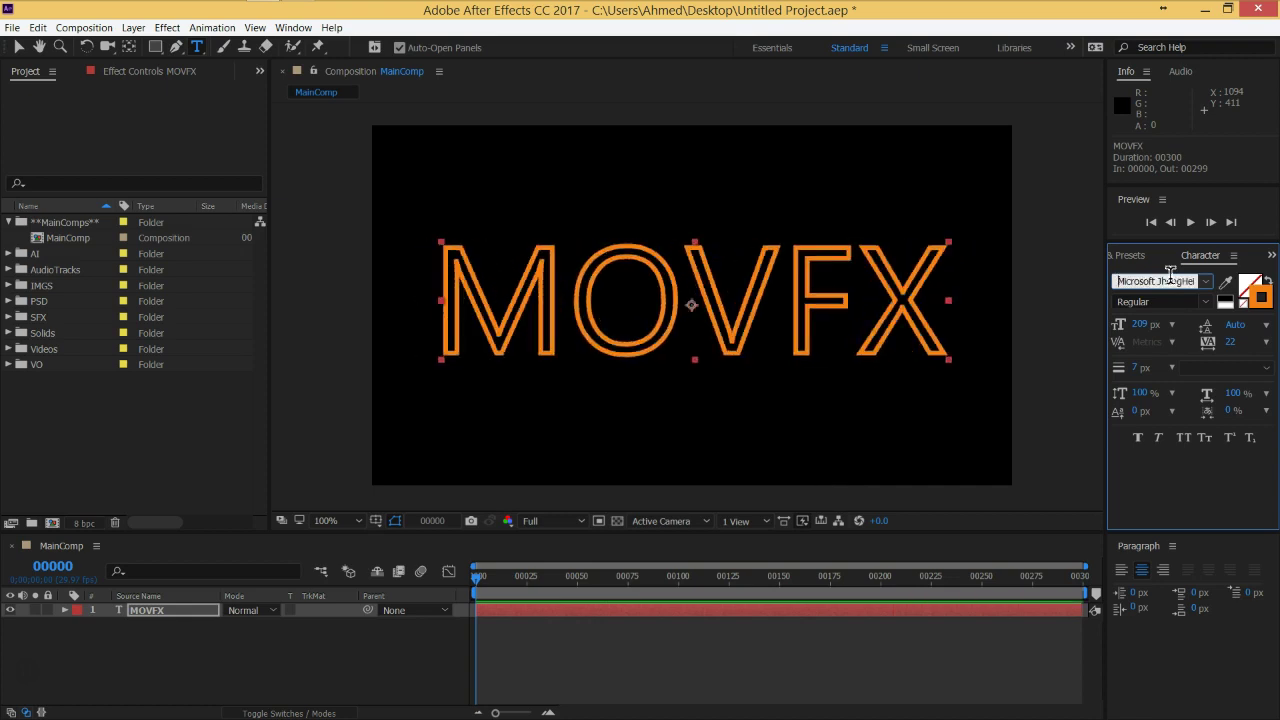
key(Down)
key(Down)
Set the MOVFX font to Bauhaus 93 after trying PMingLiU and Arial.
click(1182, 272)
click(1204, 280)
drag(1270, 457, 1270, 300)
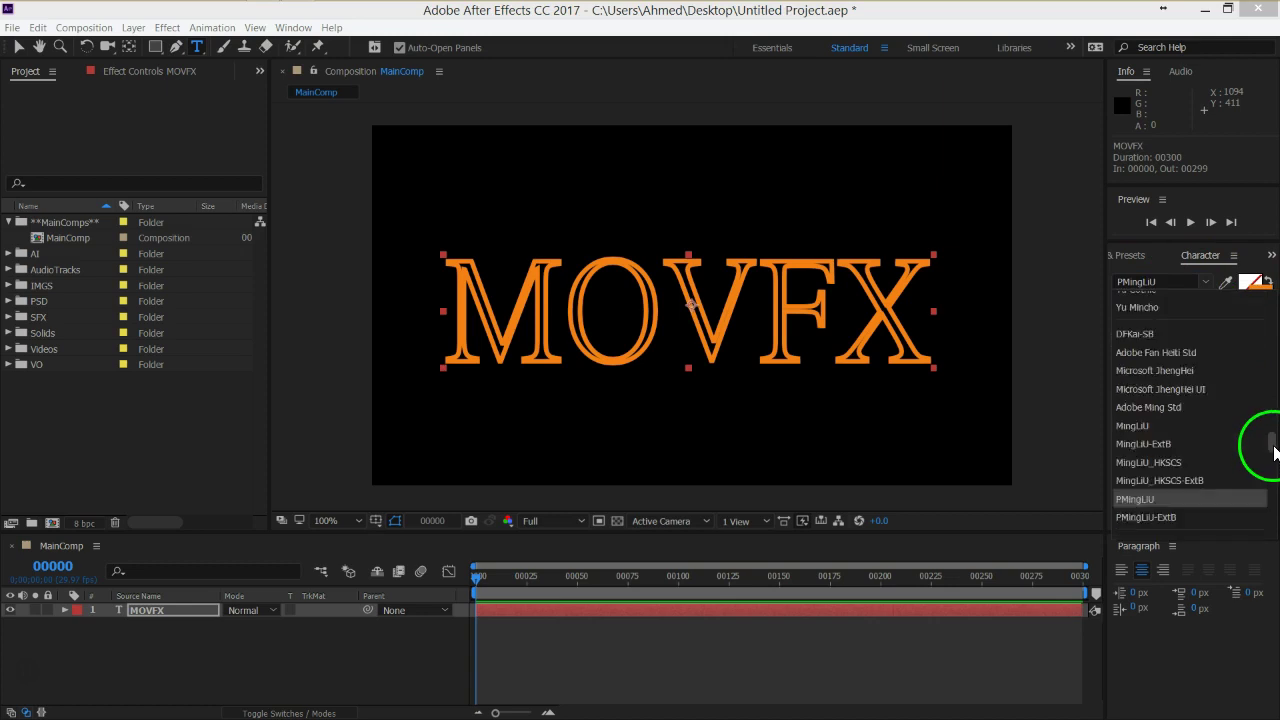
click(1183, 300)
click(1166, 286)
text(Arial)
key(Return)
text(Ba)
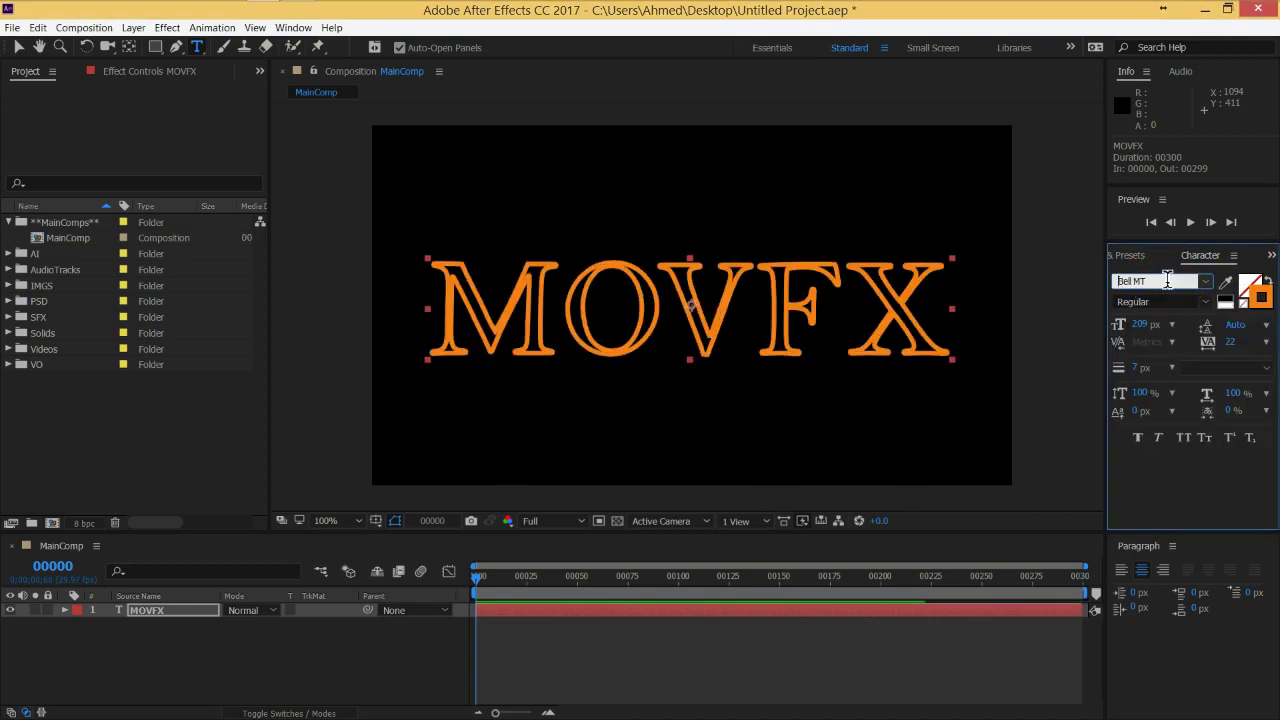
text(uhaus 93)
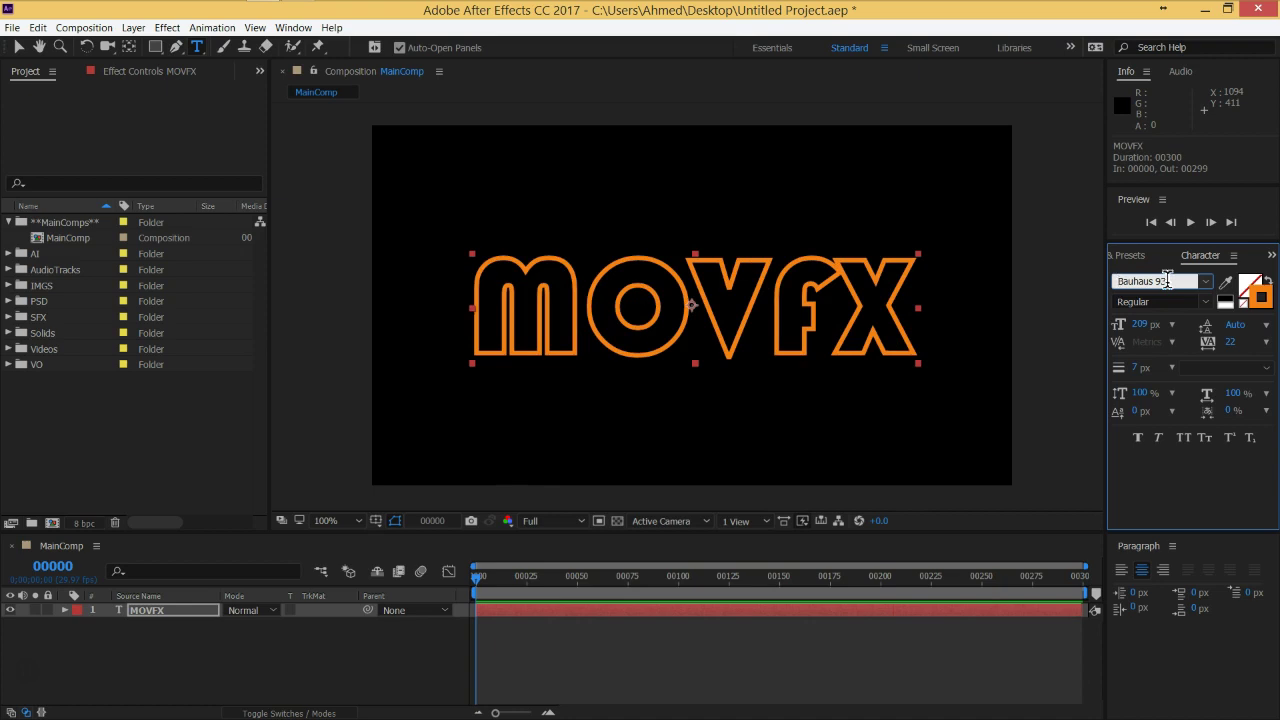
Reduce the MOVFX font size from 209 px to 97 px.
click(206, 662)
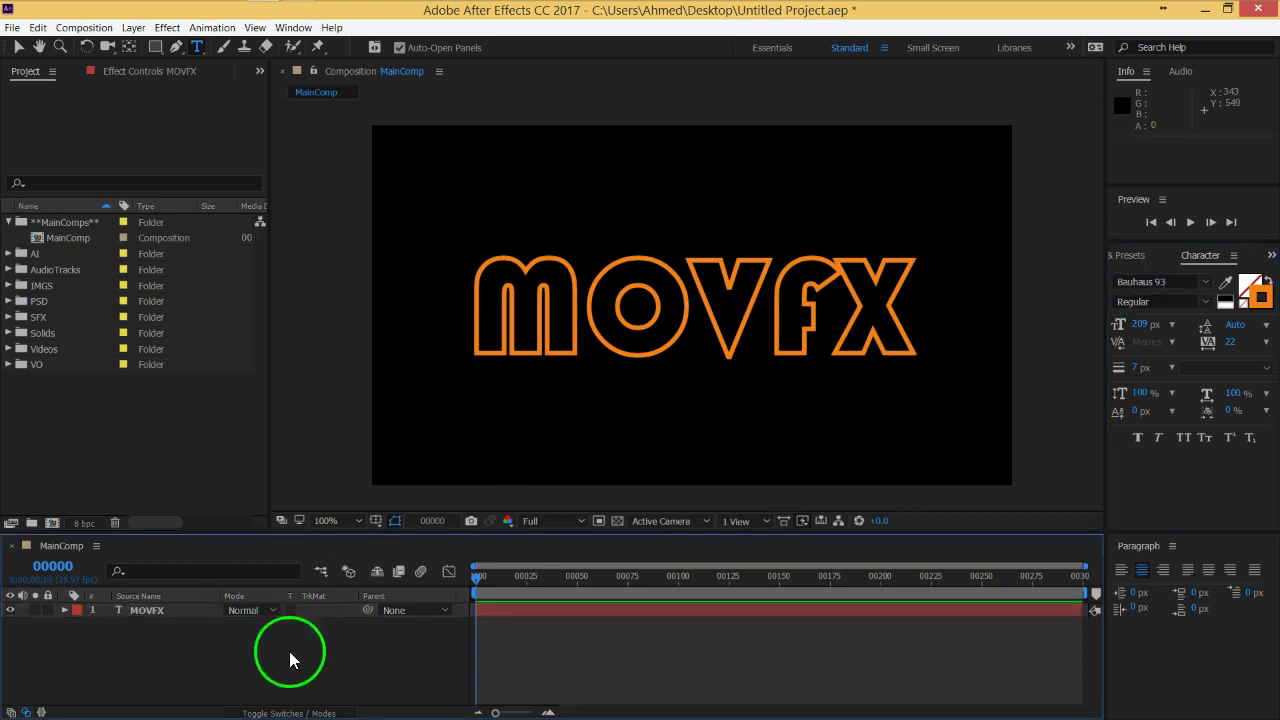
click(196, 608)
drag(1142, 326, 1047, 337)
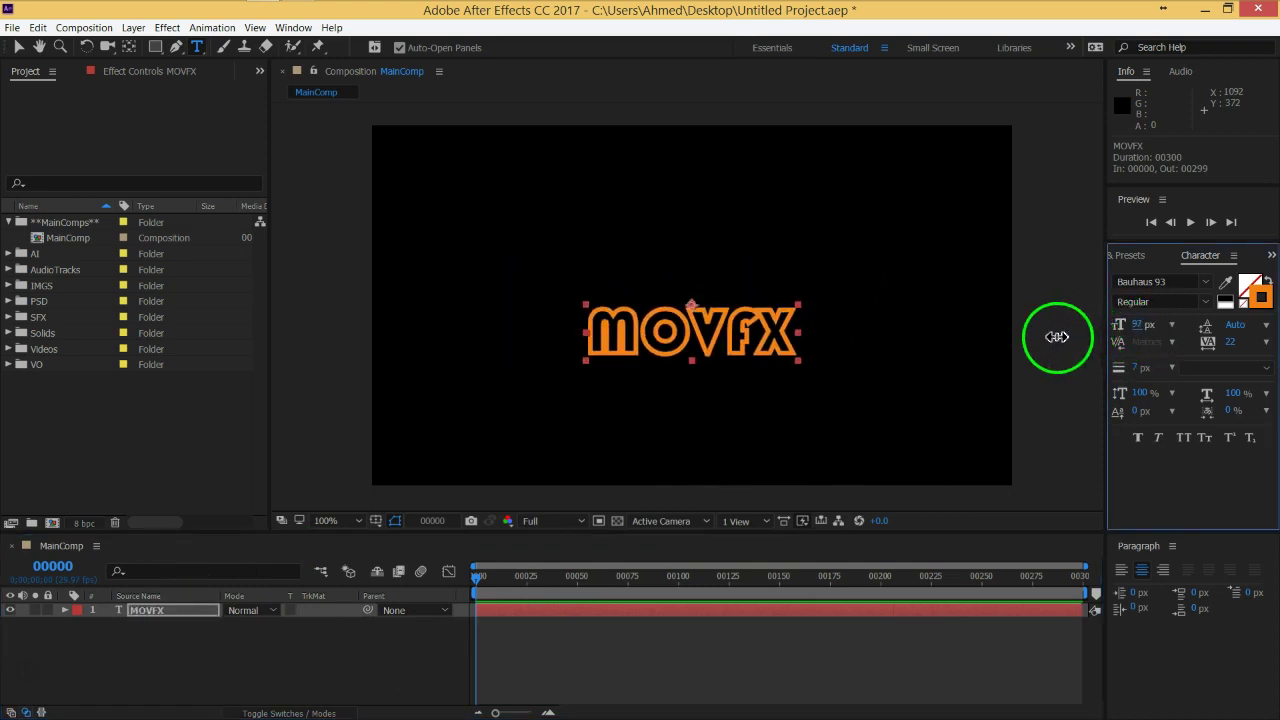
click(1243, 302)
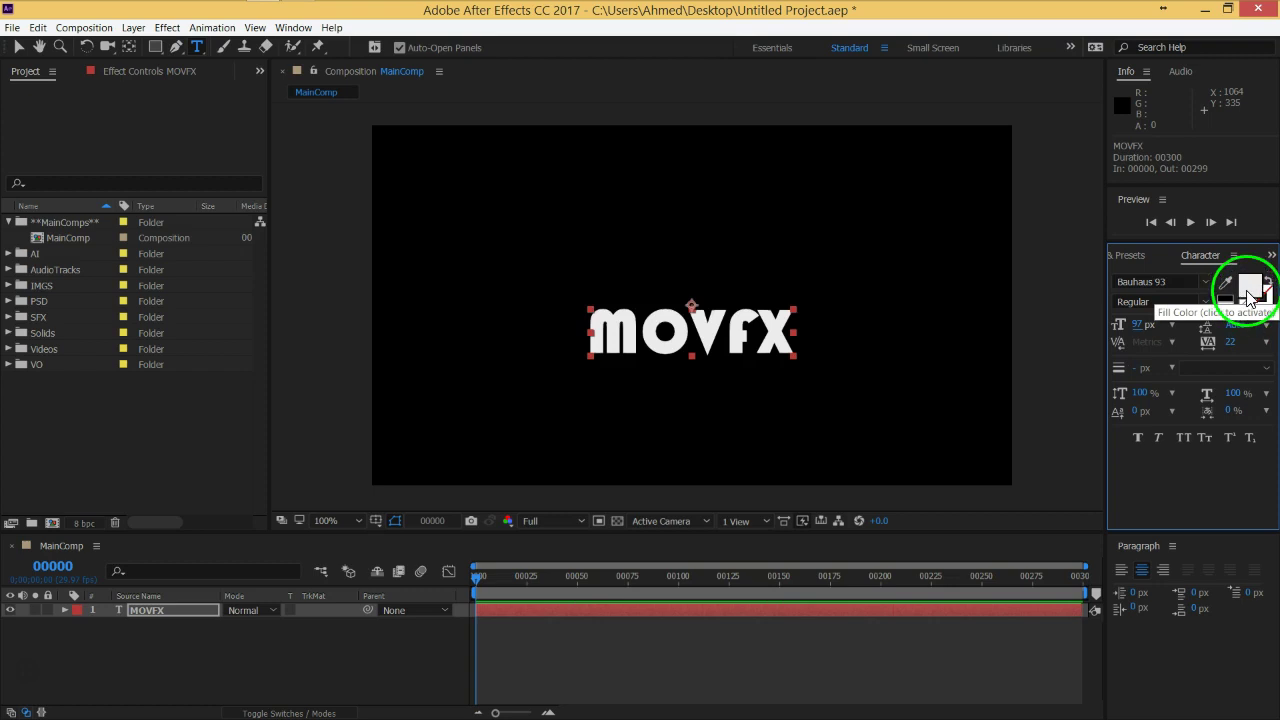
Fill the MOVFX text with a saturated blue (H 218°).
click(1248, 298)
click(674, 349)
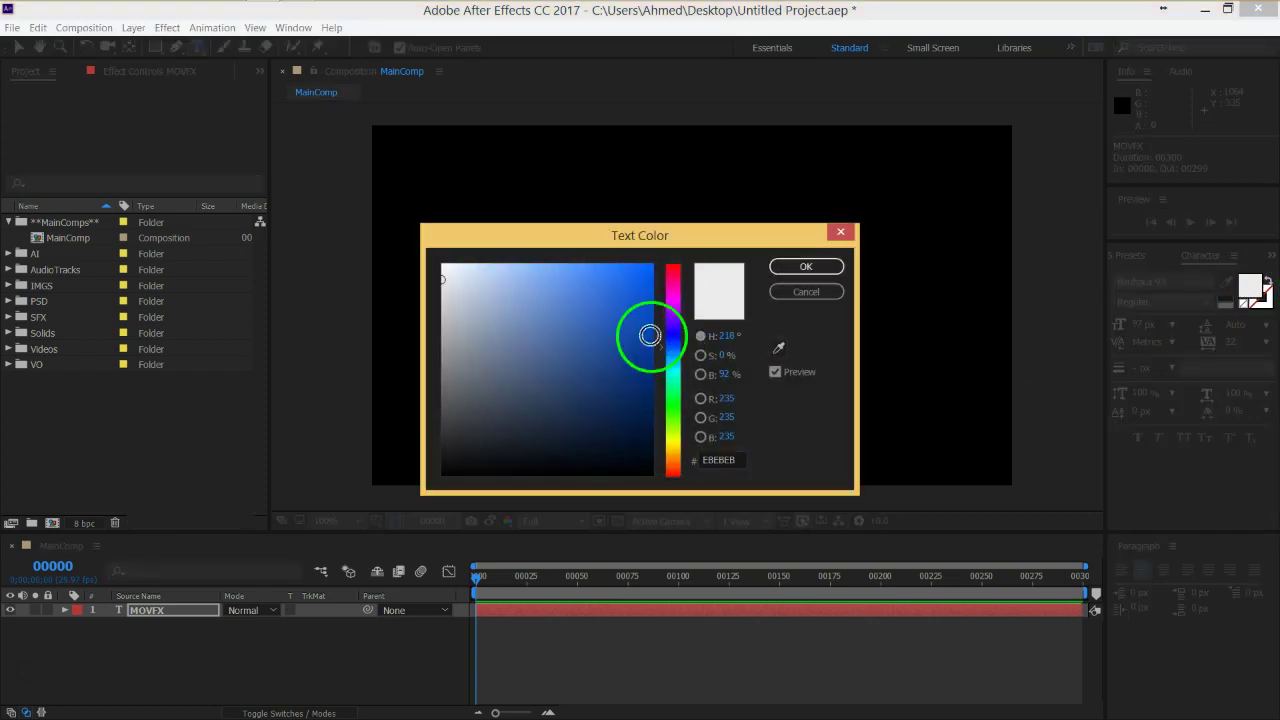
click(609, 274)
click(804, 265)
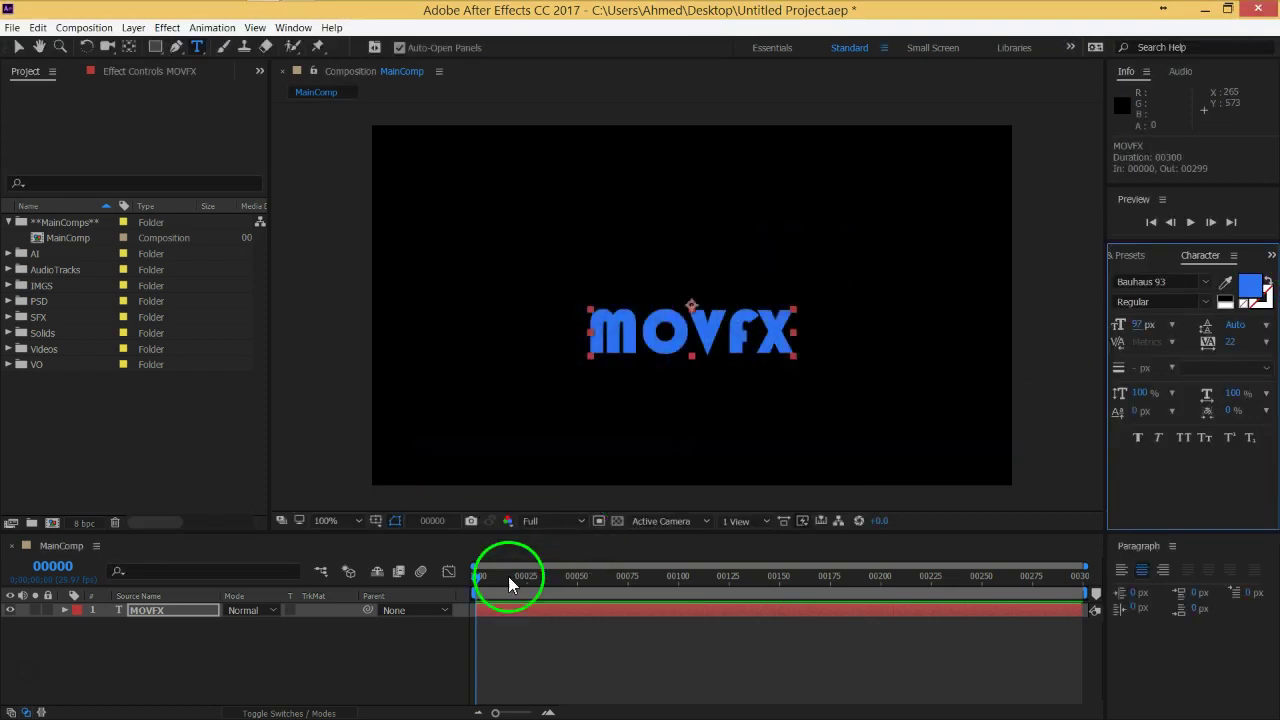
Show the MOVFX Position property and reset it to its default.
click(362, 645)
click(183, 612)
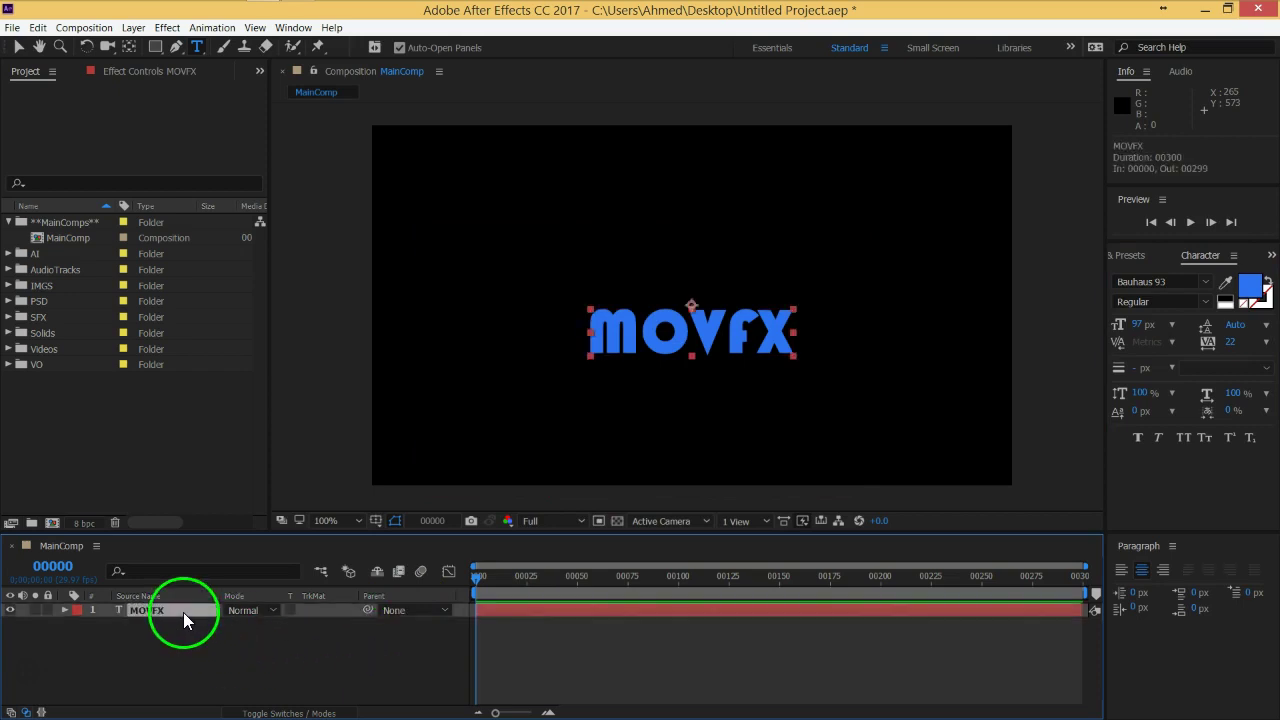
key(p)
right_click(175, 623)
click(210, 581)
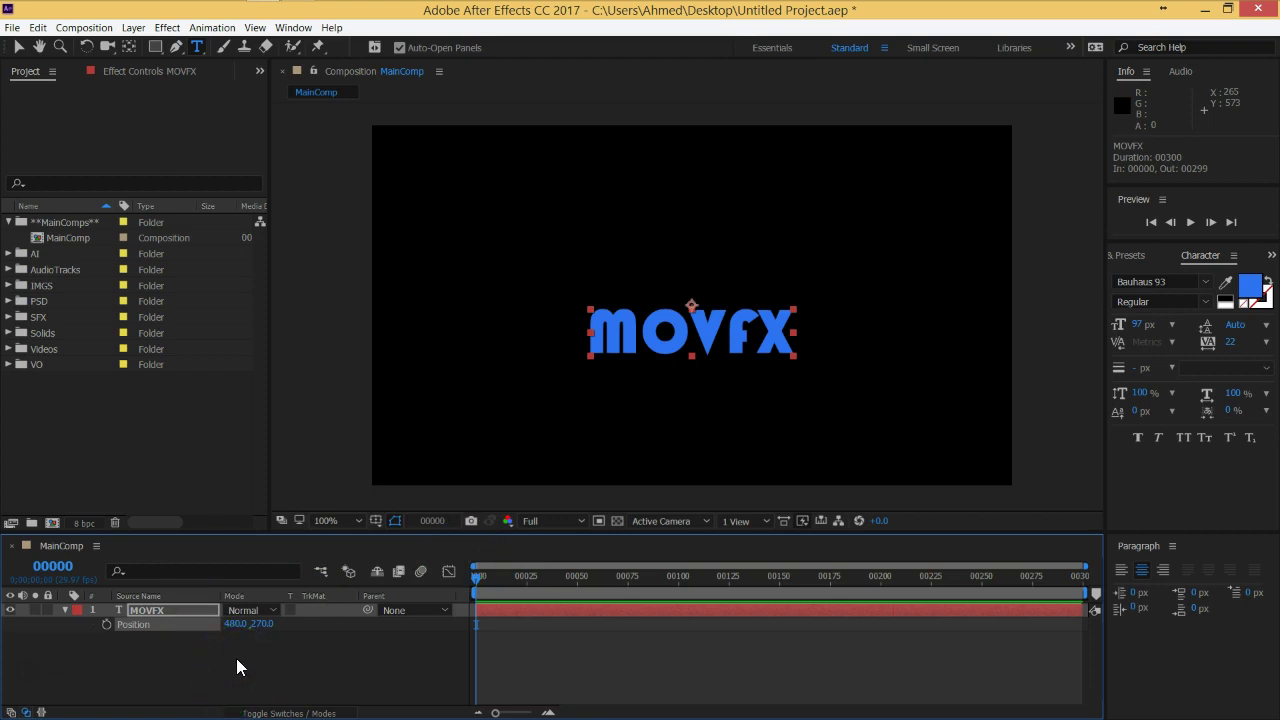
Drag the MOVFX anchor point about 40 px down to the lettering's centre with Pan Behind.
click(130, 46)
click(691, 303)
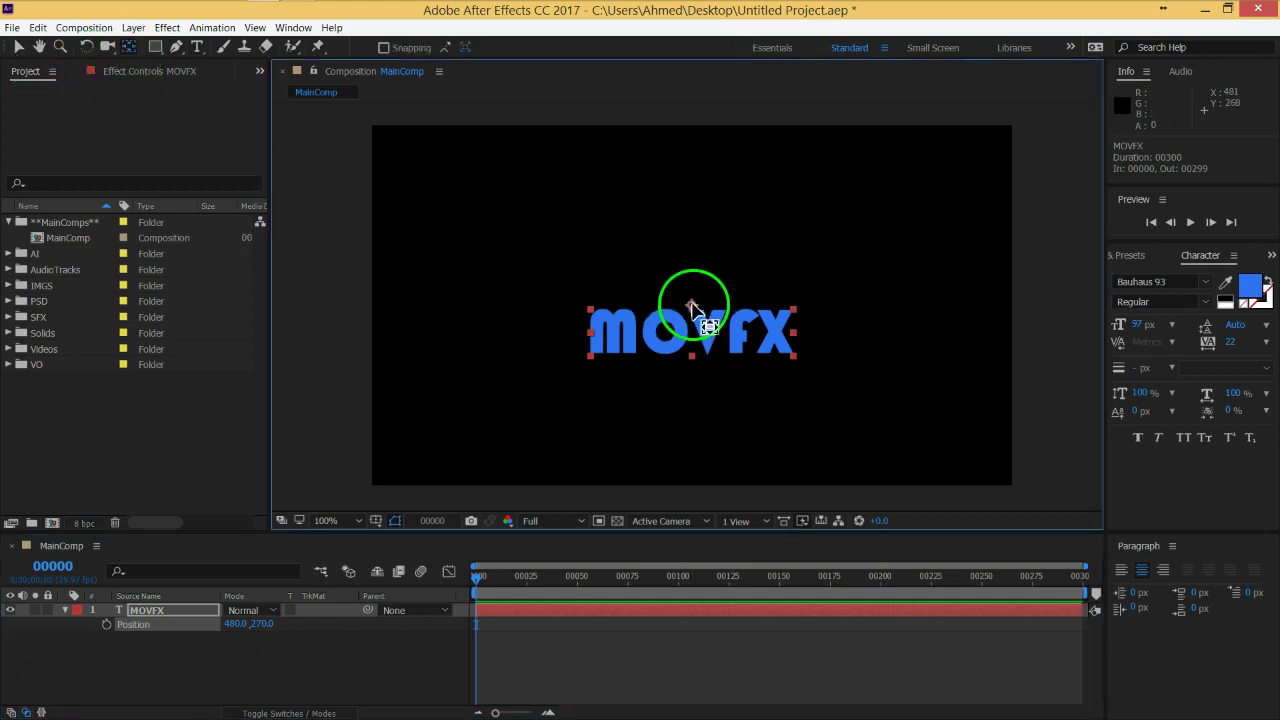
drag(692, 305, 690, 341)
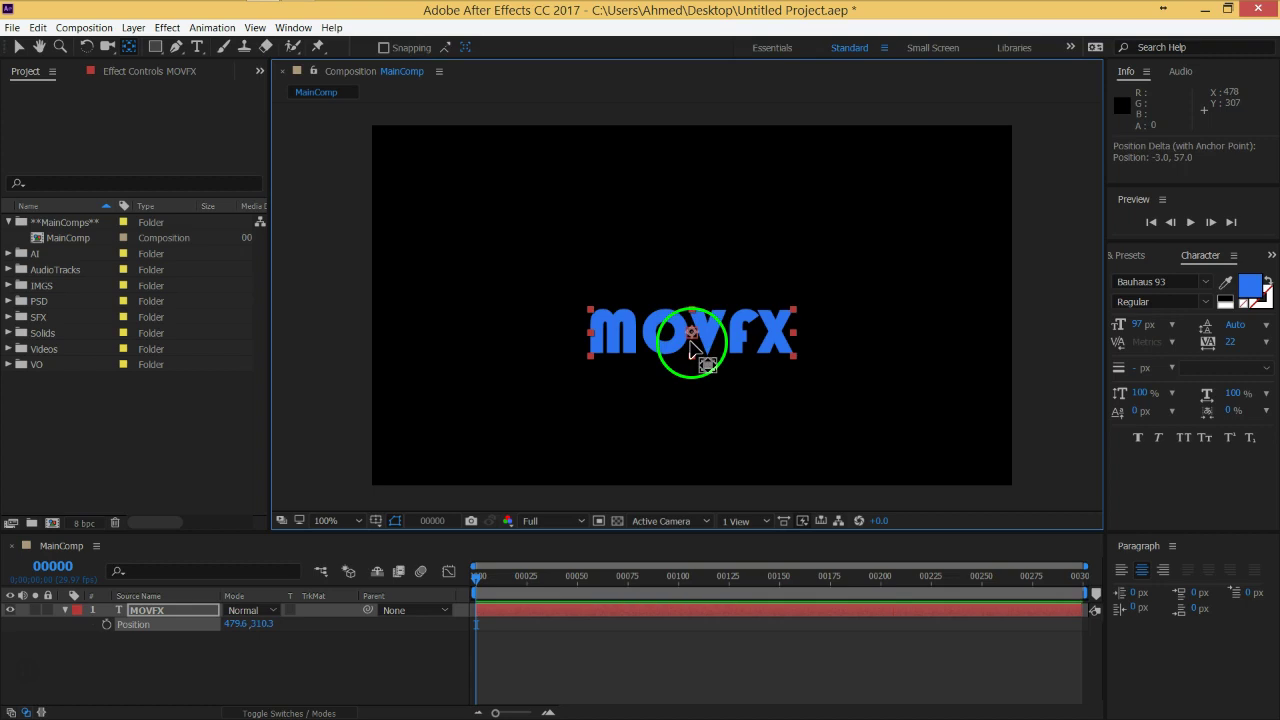
Reset Position to 480, 270, collapse the layer, and return to the Selection tool.
right_click(141, 628)
click(177, 585)
click(177, 647)
click(64, 610)
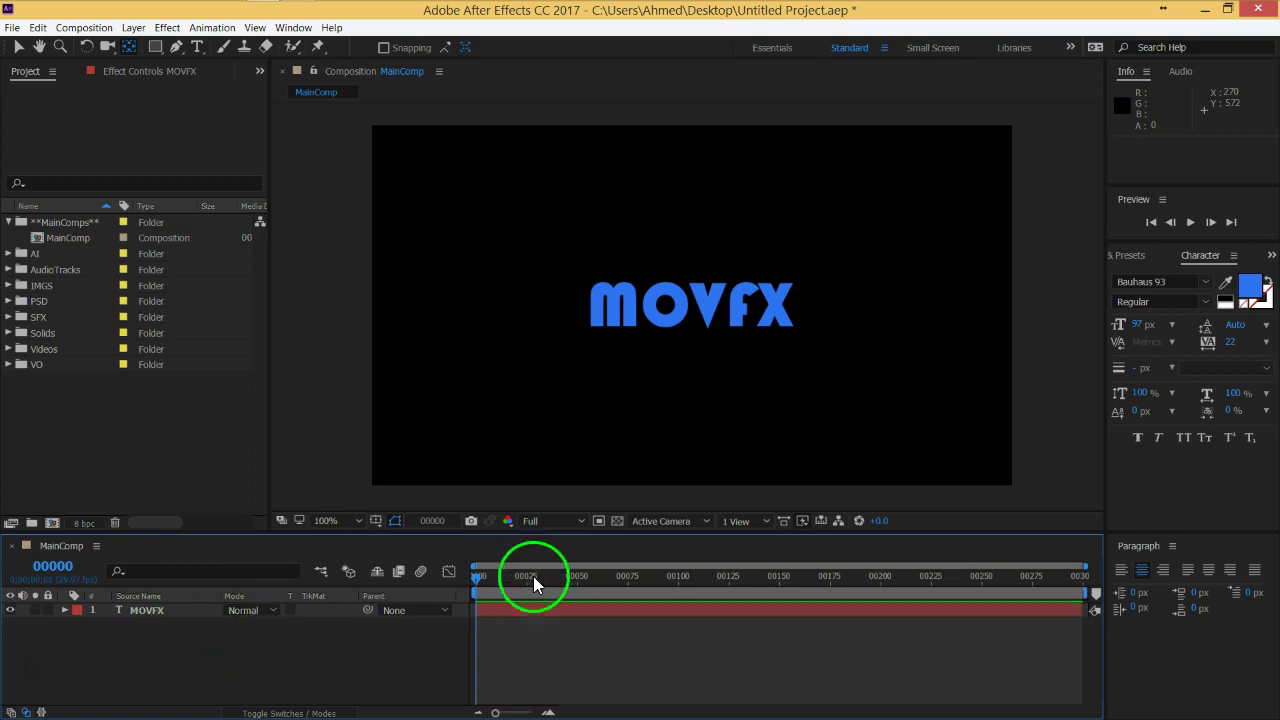
click(18, 47)
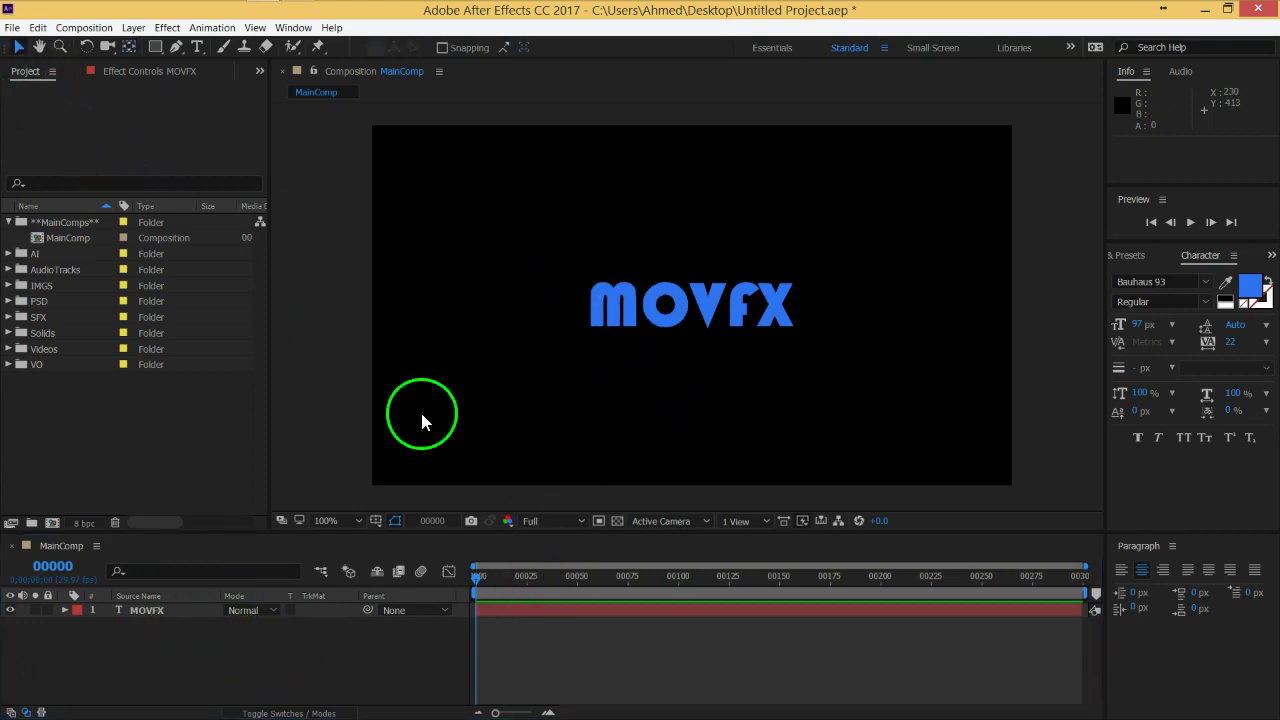
Create a full-frame 960×540 solid coloured red (EC331A), named Red Solid 1.
click(133, 27)
mouse_move(152, 46)
click(437, 64)
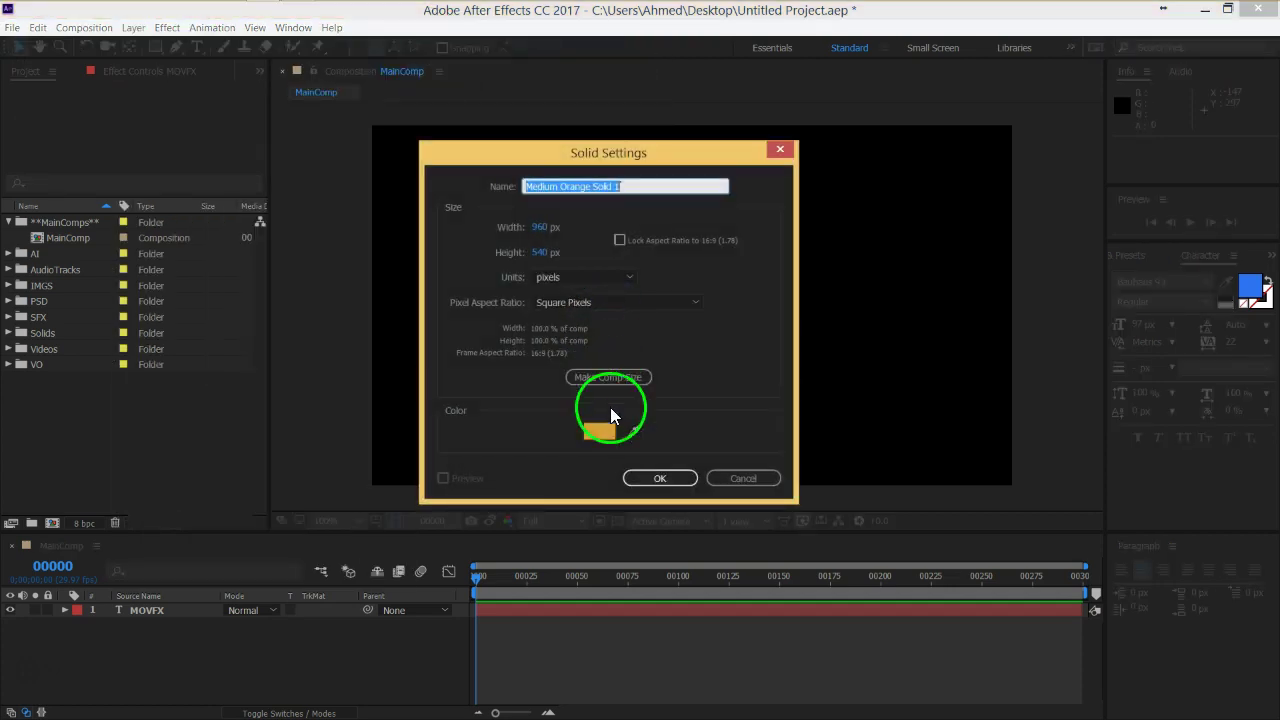
click(606, 439)
text(ffffff)
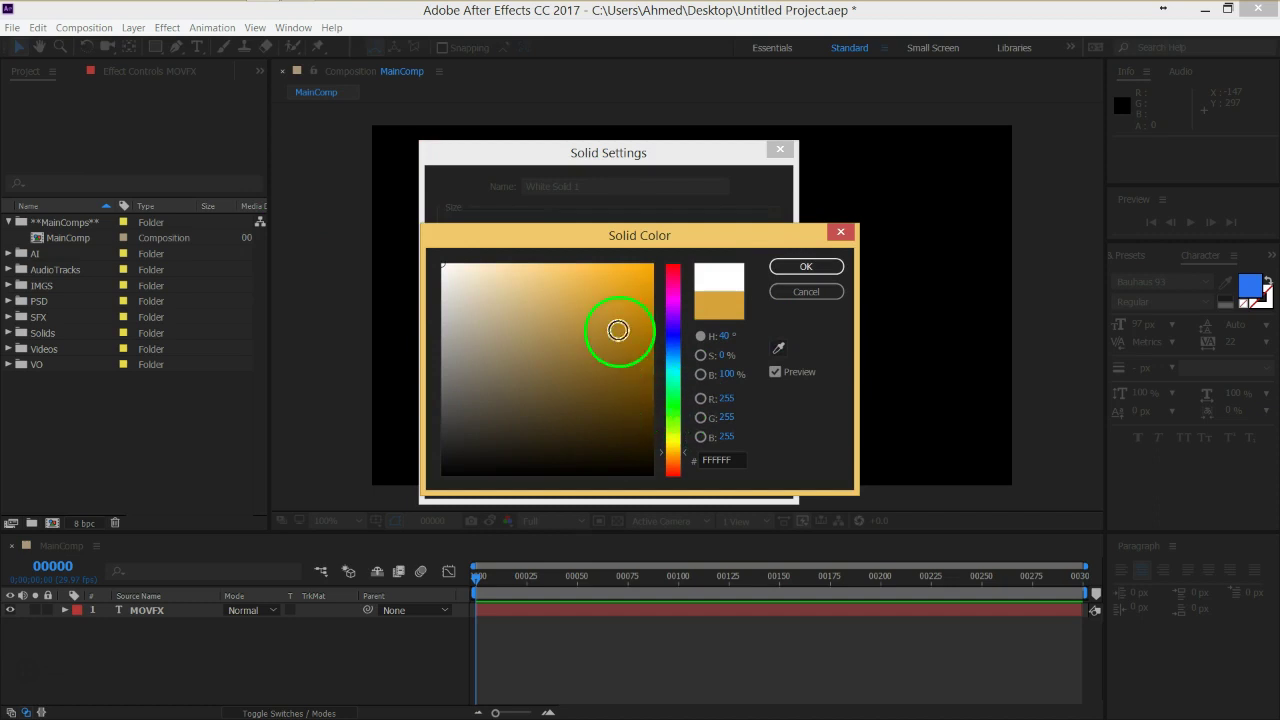
click(792, 270)
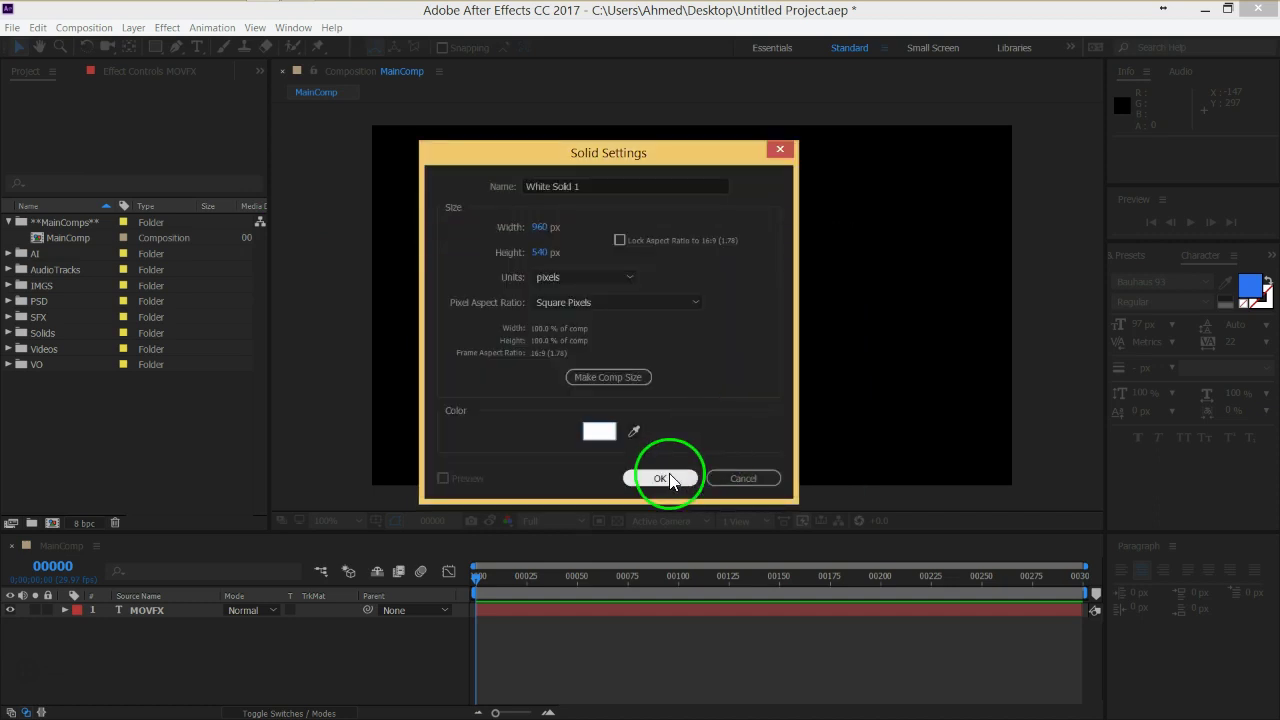
click(614, 437)
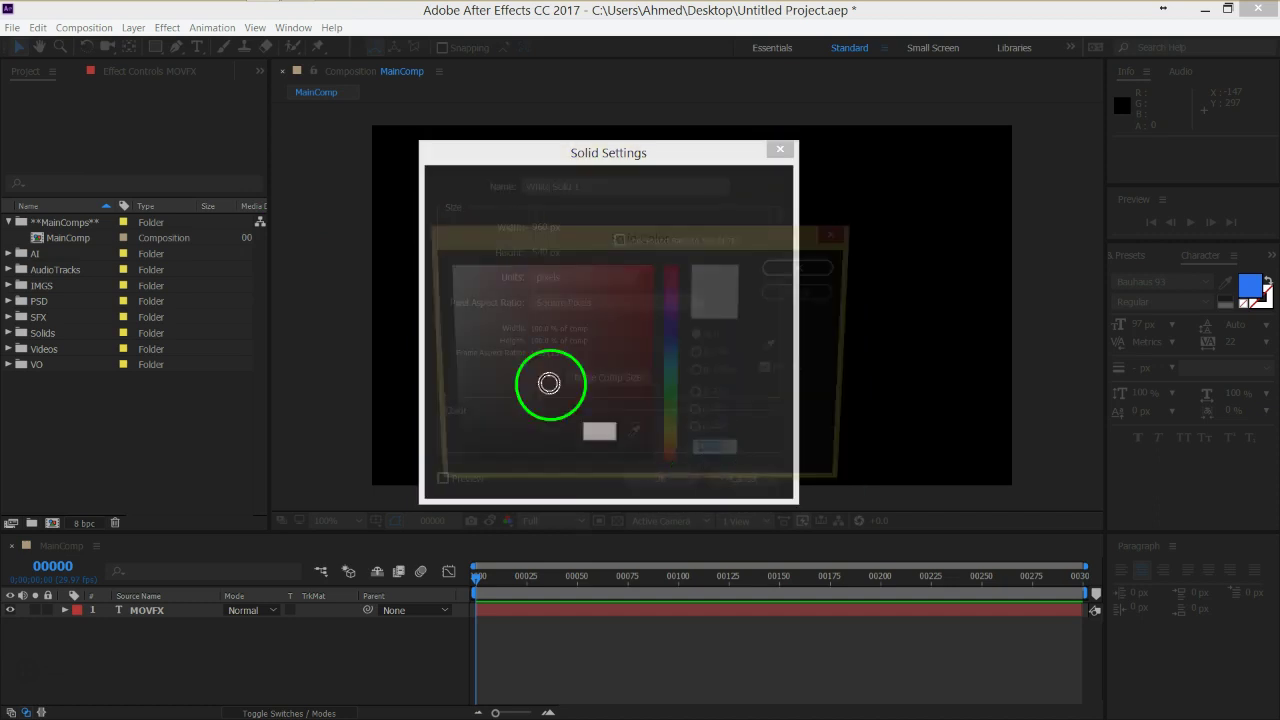
drag(669, 460, 673, 471)
drag(623, 300, 629, 277)
click(790, 266)
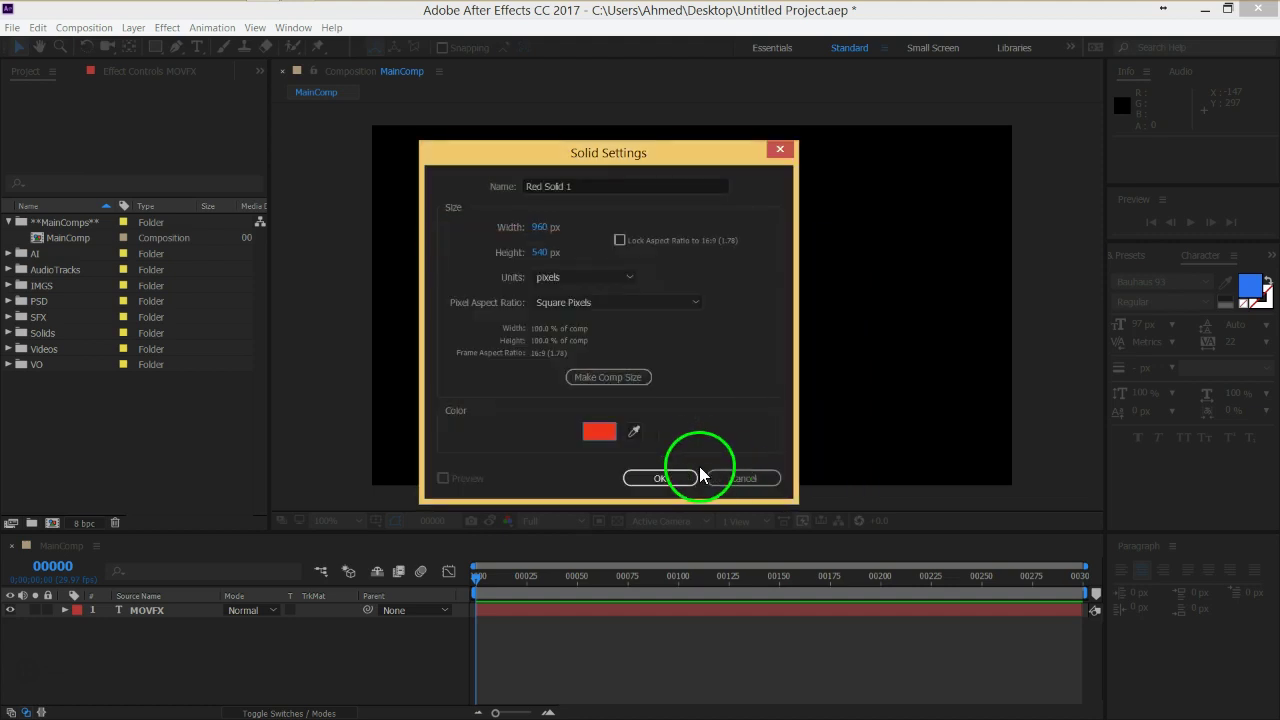
click(655, 476)
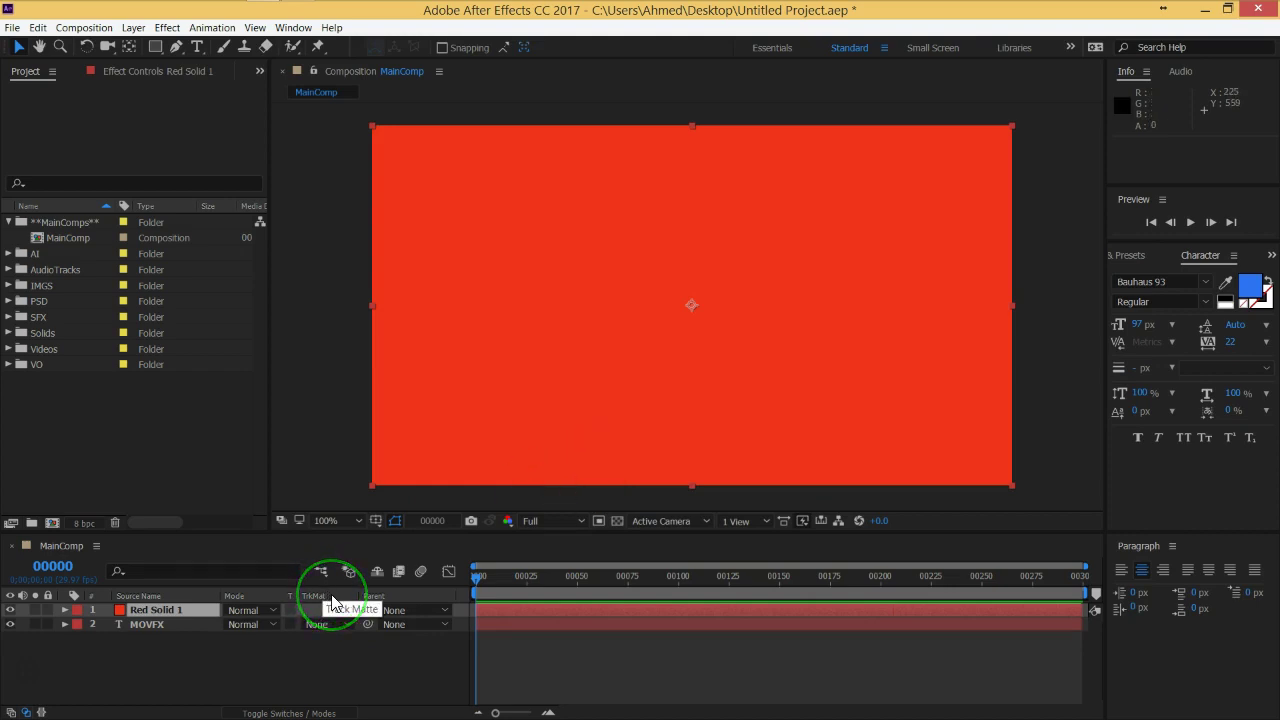
Squeeze Red Solid 1 into a thin vertical bar and push MOVFX past the frame's right edge.
mouse_move(1011, 307)
mouse_down()
mouse_move(698, 322)
mouse_move(574, 348)
mouse_up()
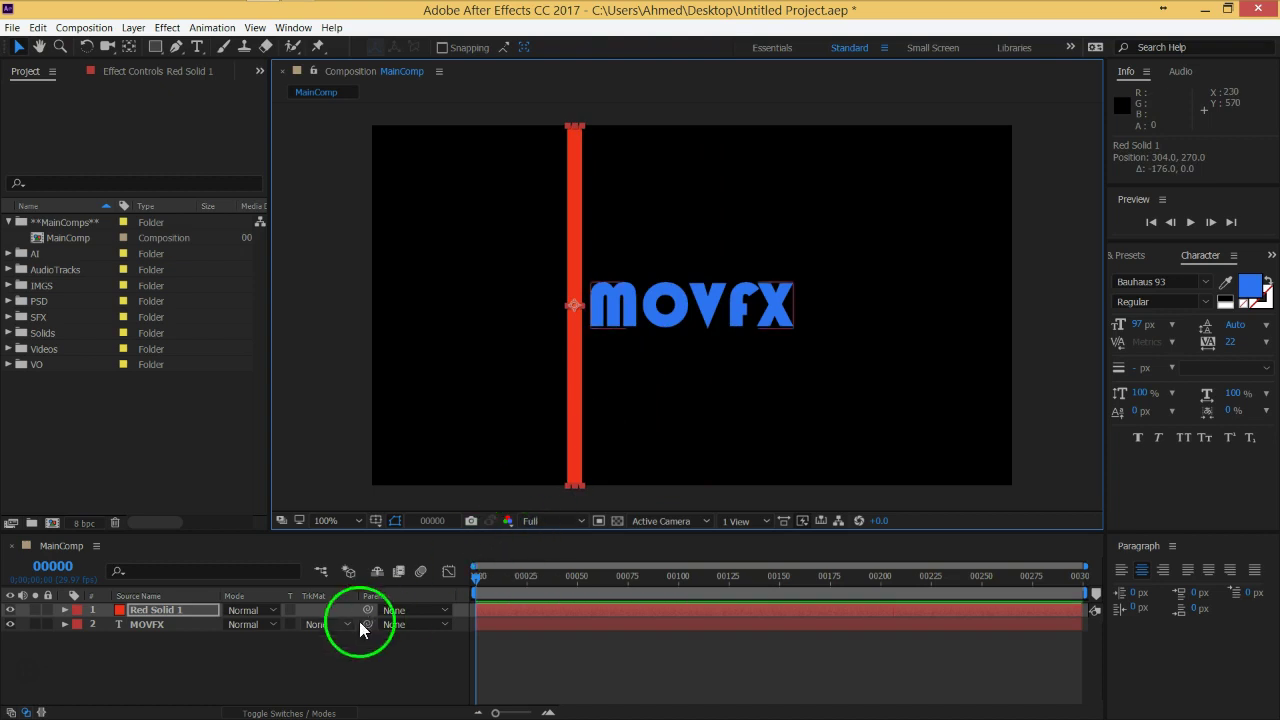
click(243, 680)
click(148, 624)
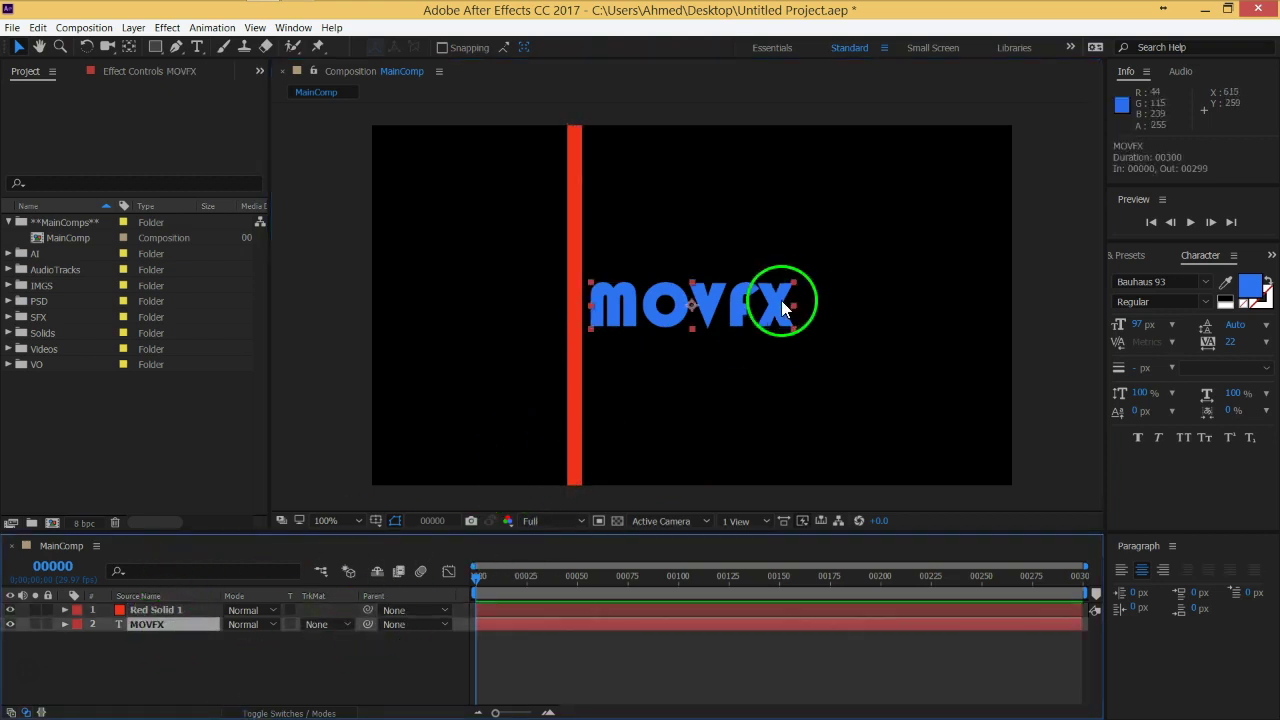
drag(779, 306, 1168, 306)
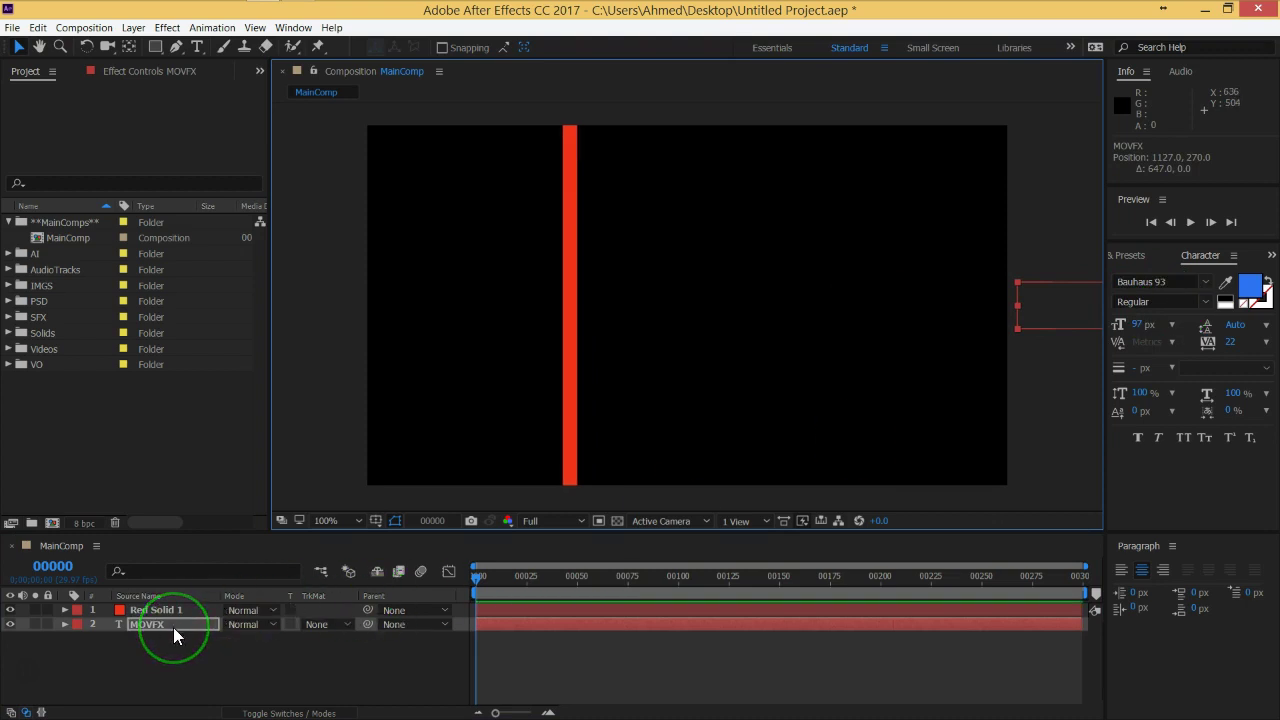
Keyframe MOVFX Position at frame 0, then bring it in right of centre around frame 25.
key(p)
click(107, 638)
drag(469, 592, 527, 583)
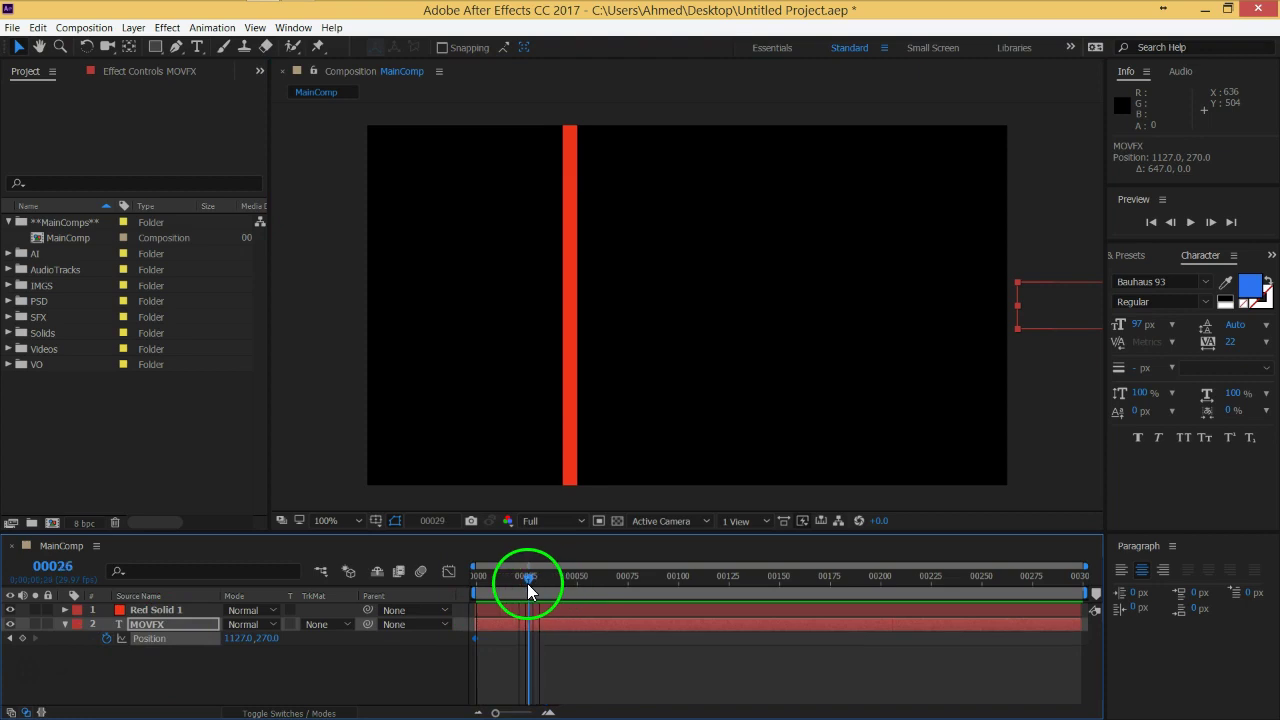
click(1077, 322)
mouse_move(1077, 322)
mouse_down()
mouse_move(729, 333)
mouse_move(756, 337)
mouse_up()
click(636, 603)
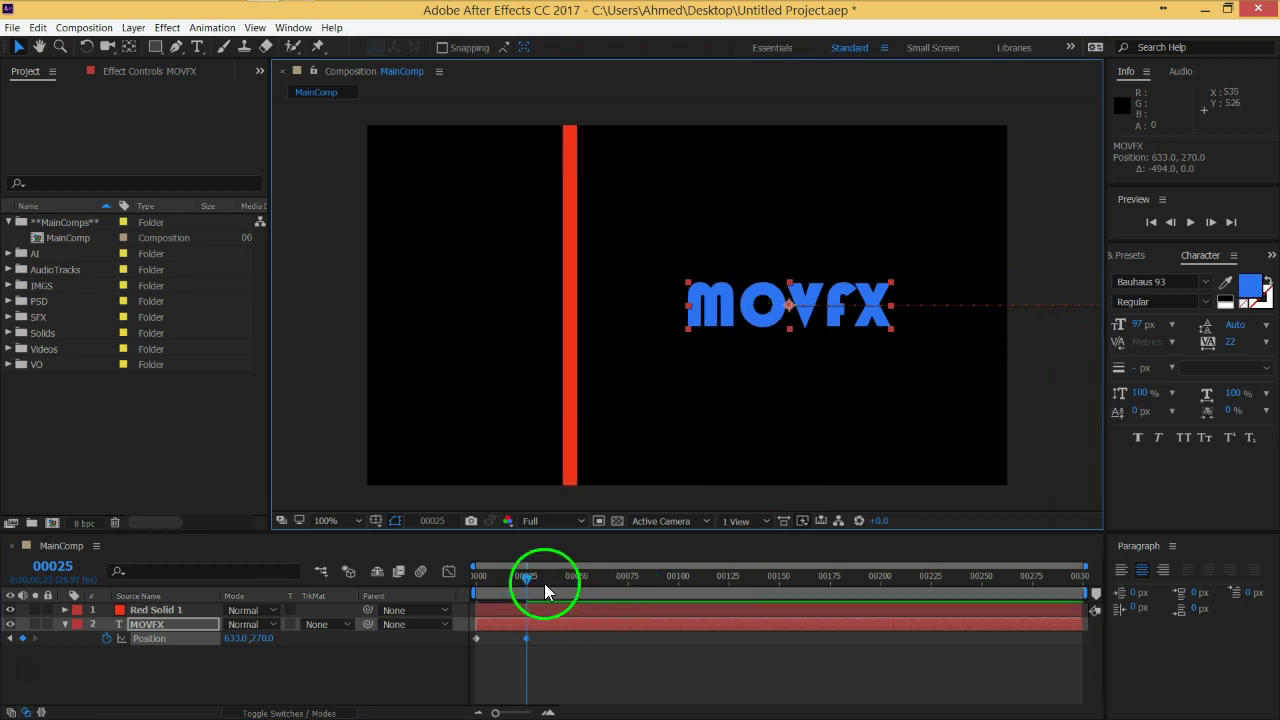
Add a frame-75 Position keyframe with MOVFX slid left near the centre.
drag(528, 579, 630, 588)
click(539, 641)
click(825, 323)
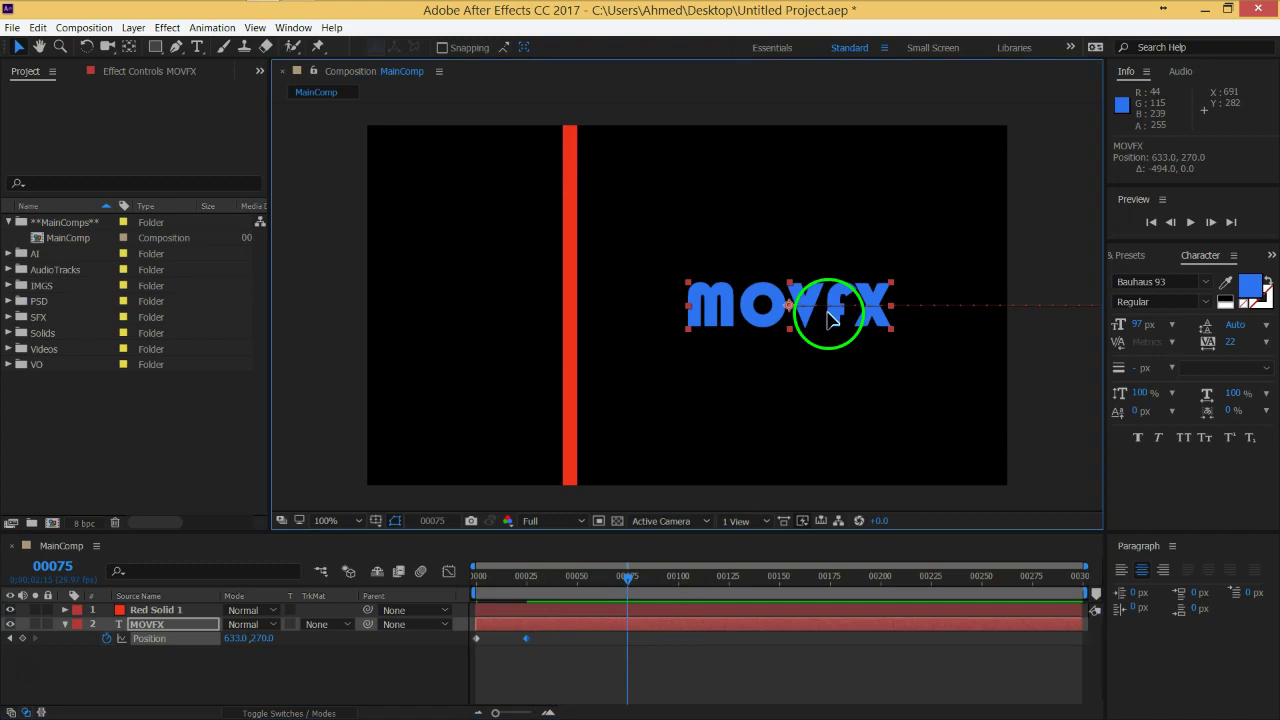
drag(828, 318, 770, 322)
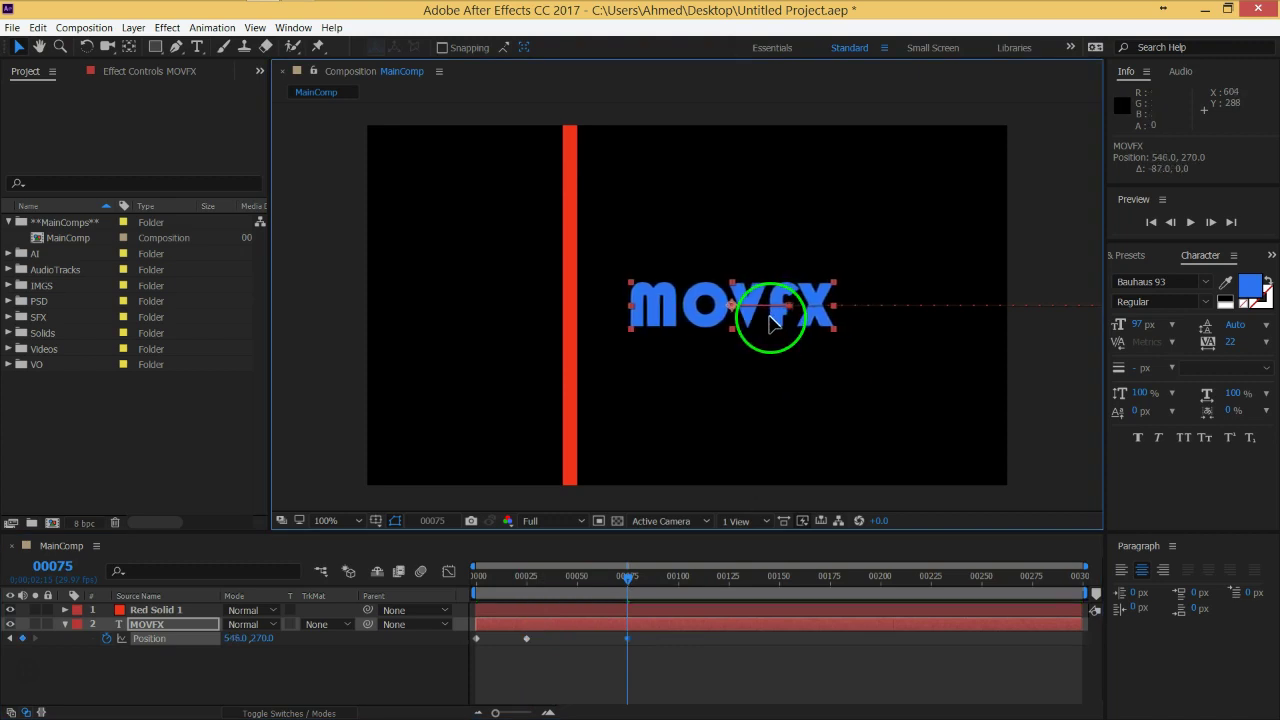
click(668, 585)
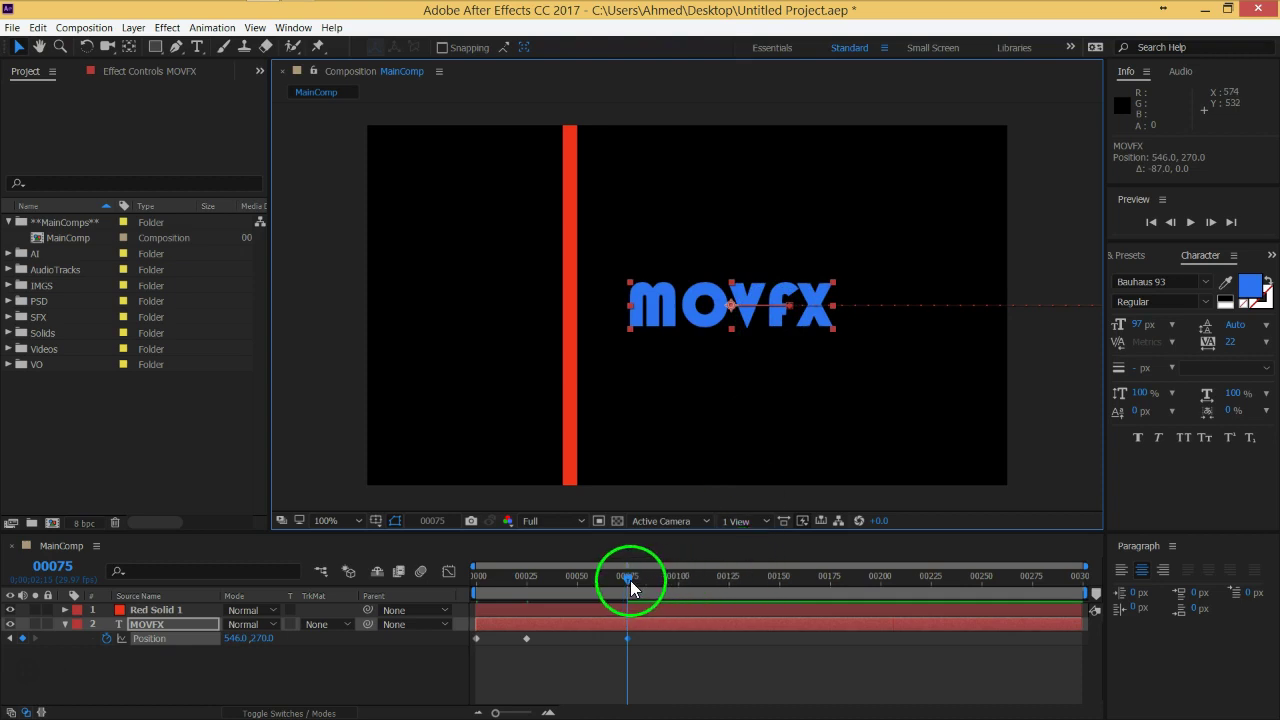
Add a frame-100 keyframe moving MOVFX off the left edge, then preview the slide.
drag(630, 580, 679, 580)
click(776, 322)
drag(776, 322, 434, 323)
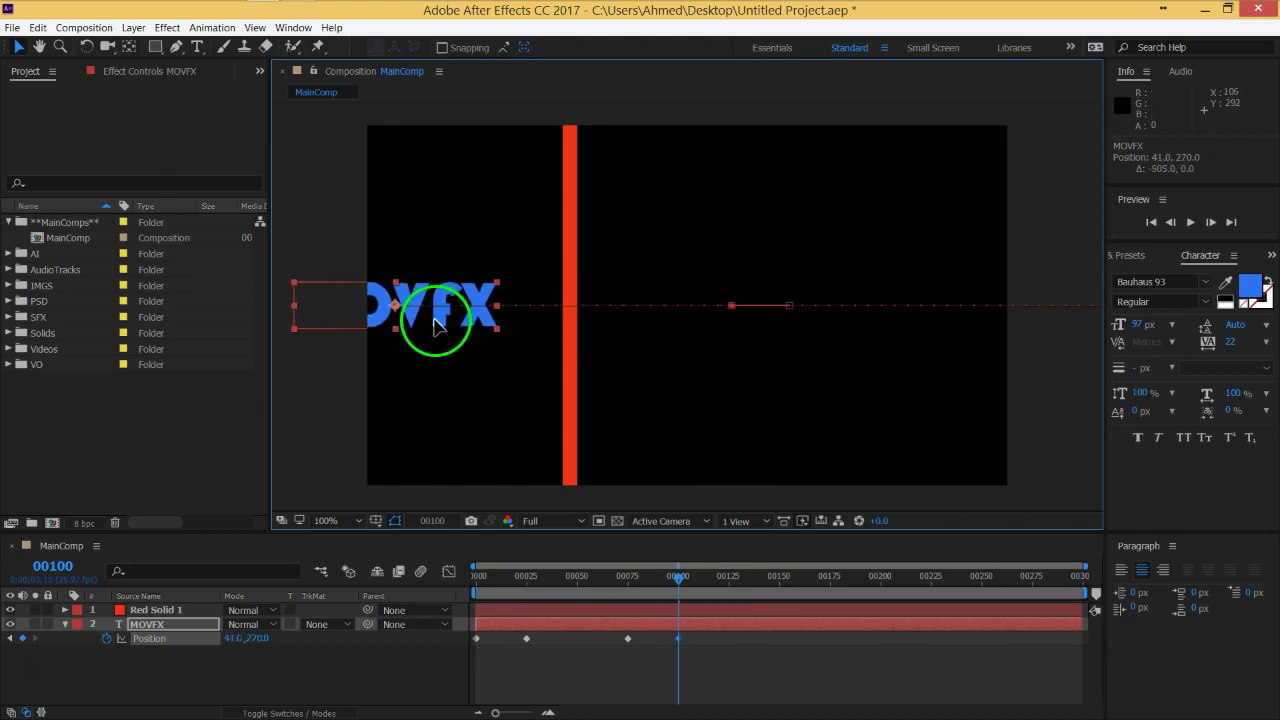
click(600, 680)
drag(677, 579, 380, 575)
key(space)
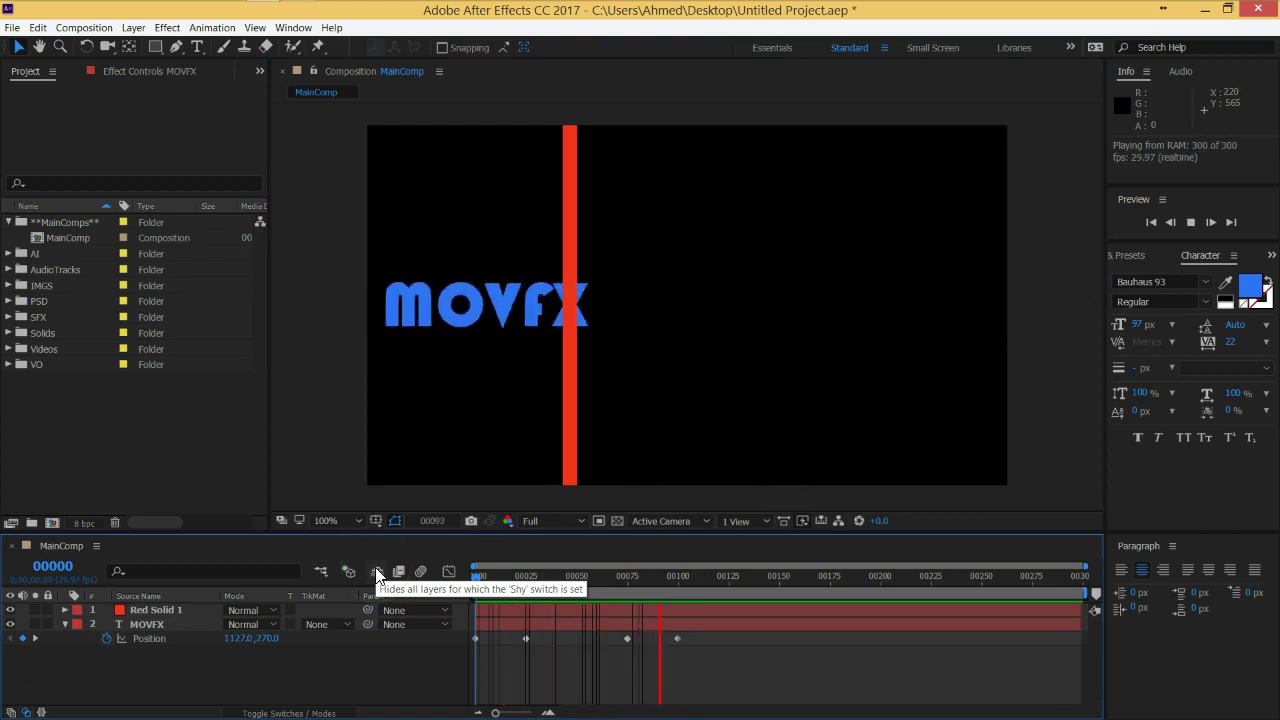
Stop the preview and replay the exit from around frame 75 to review its timing.
click(814, 655)
drag(478, 576, 626, 578)
click(713, 644)
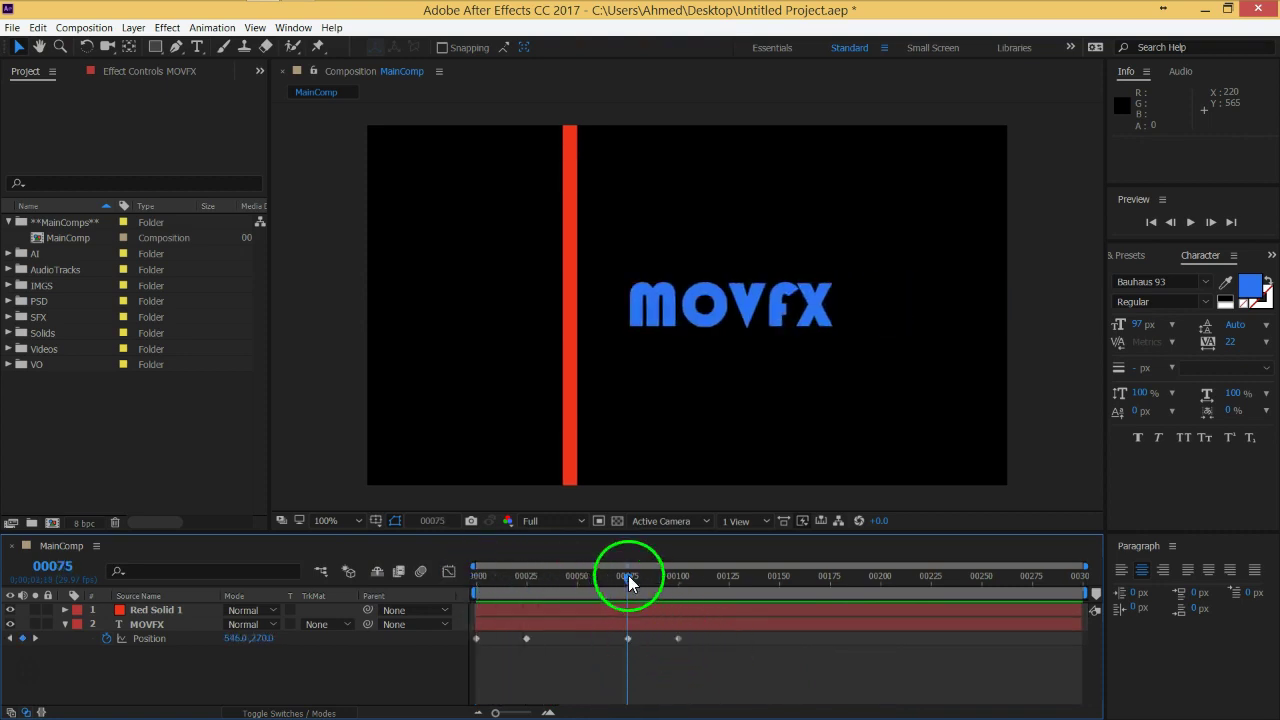
mouse_move(629, 583)
mouse_down()
mouse_move(678, 579)
mouse_move(630, 579)
mouse_up()
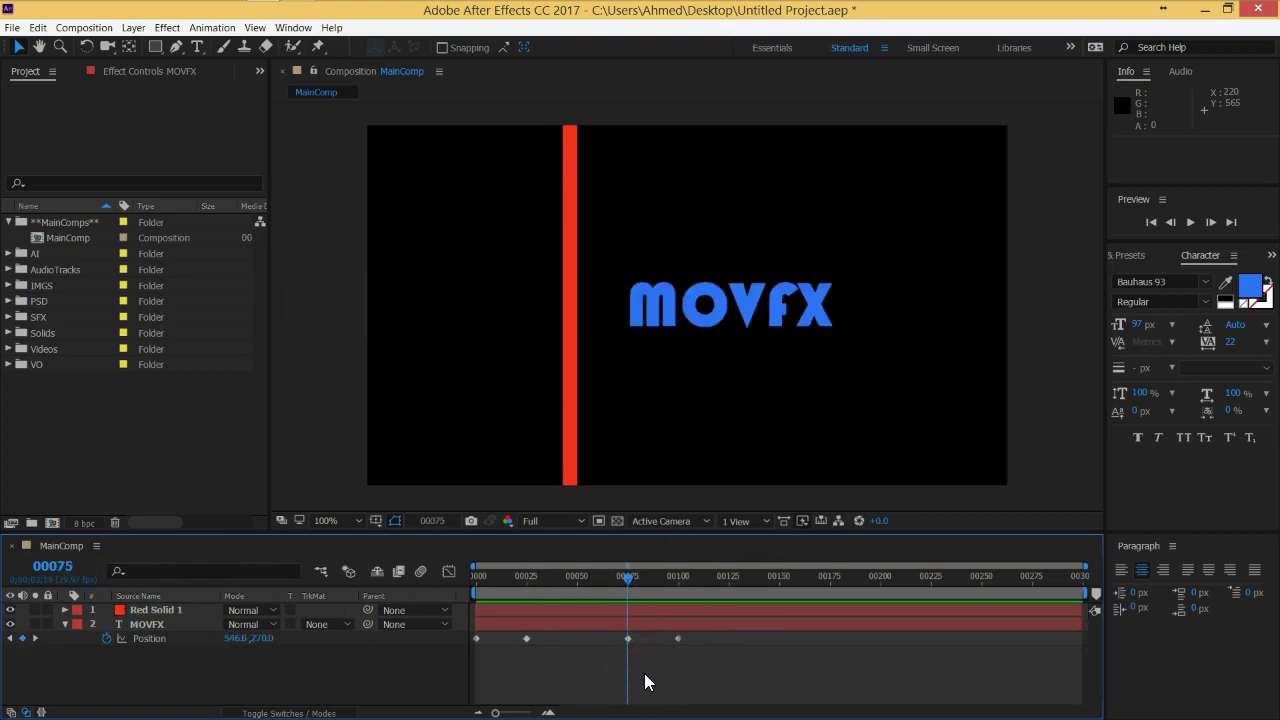
key(space)
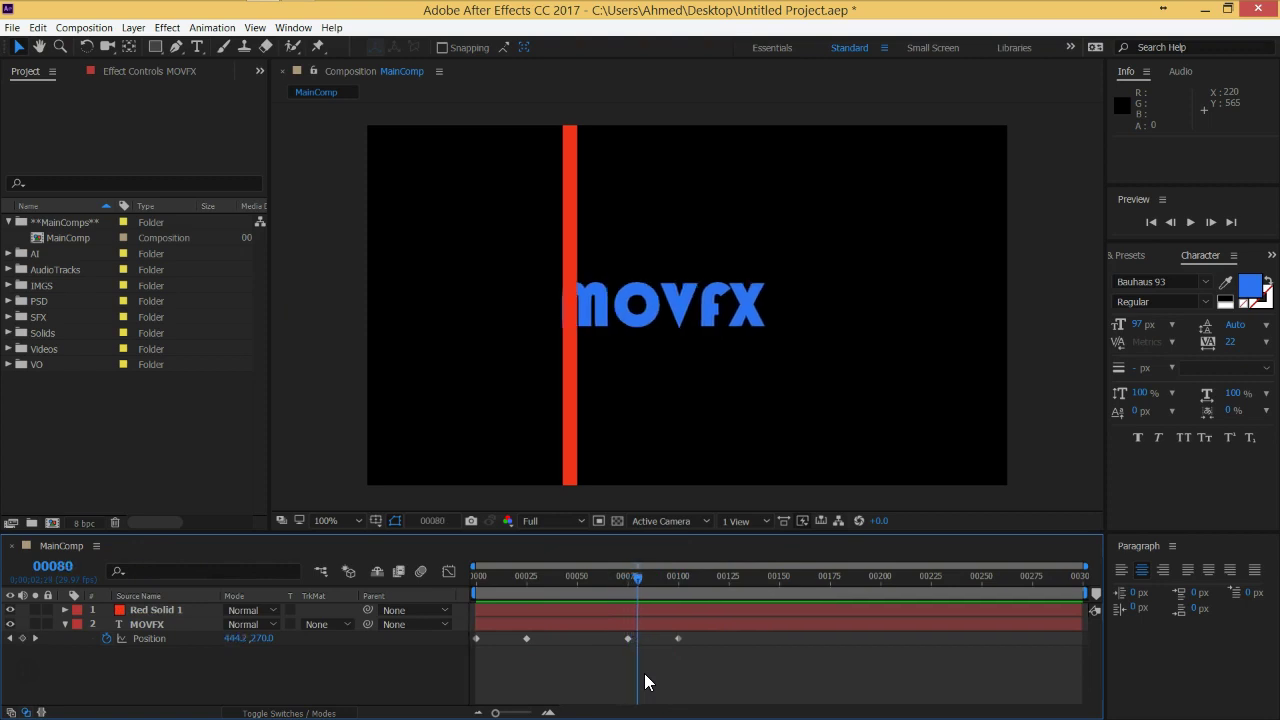
key(Page_Up)
key(Page_Up)
key(Page_Up)
key(Page_Up)
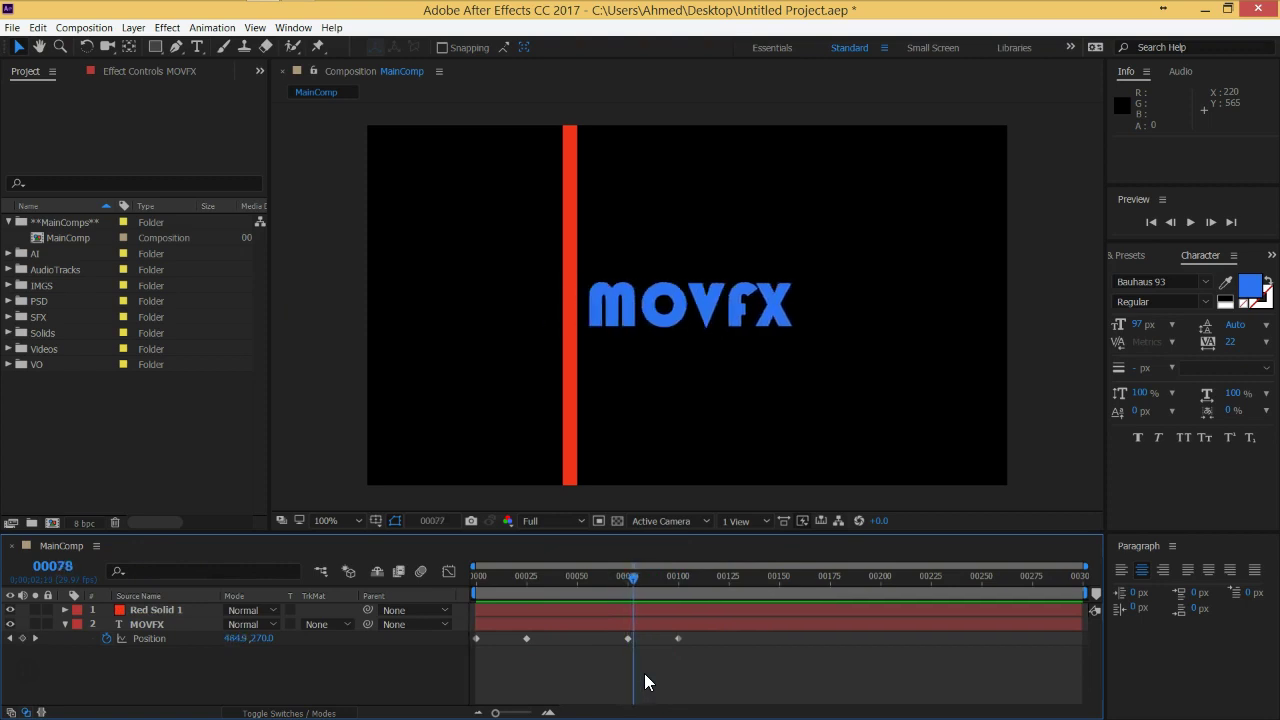
key(Page_Up)
key(space)
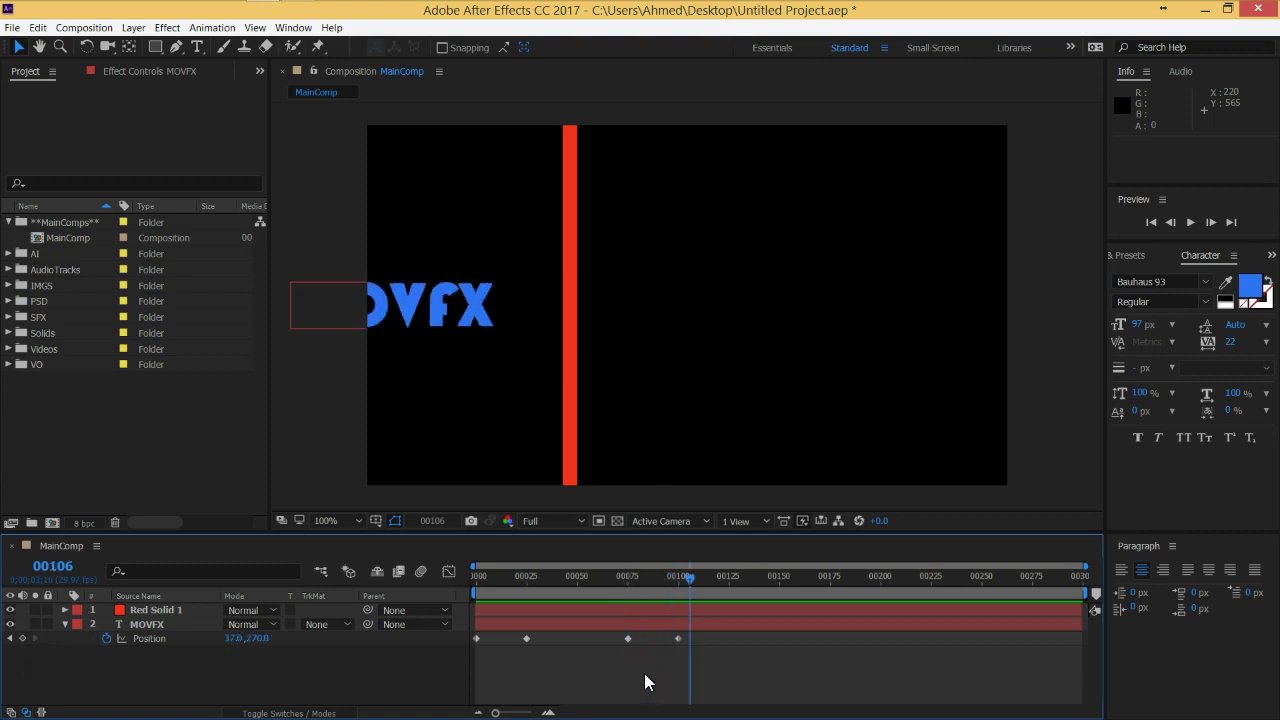
key(space)
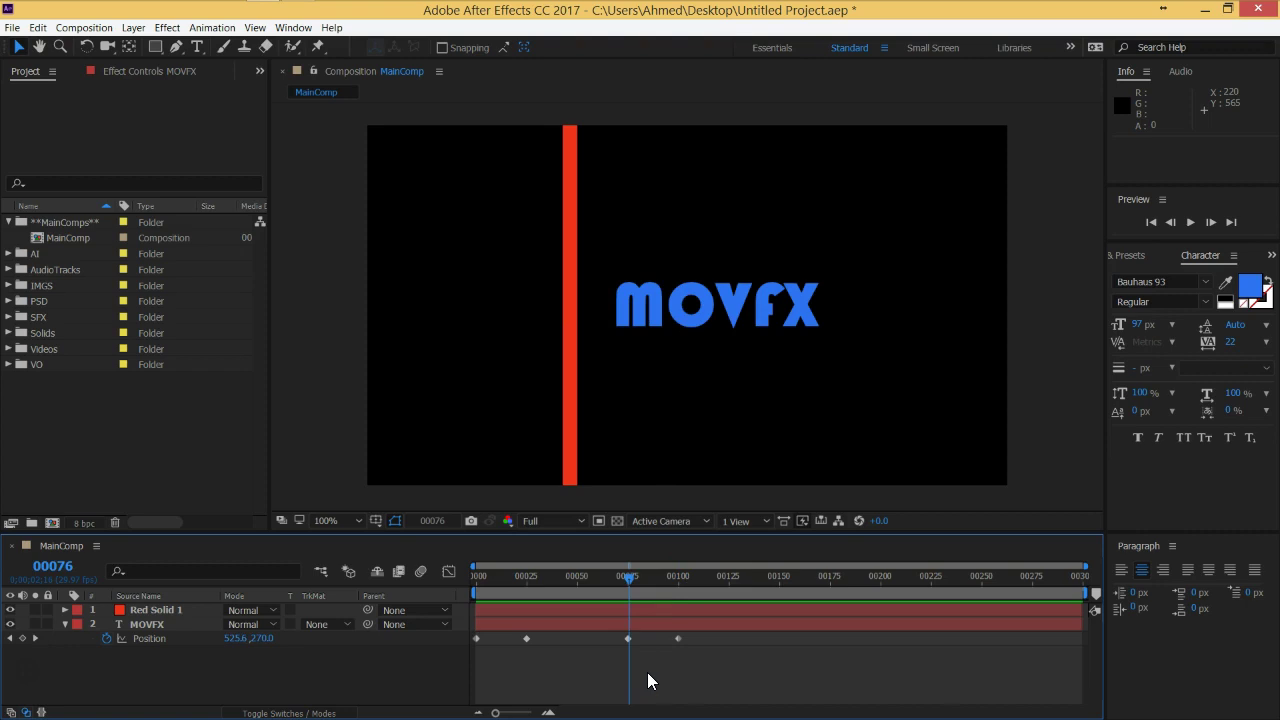
Drag the final Position keyframe from frame 100 to frame 85.
click(626, 580)
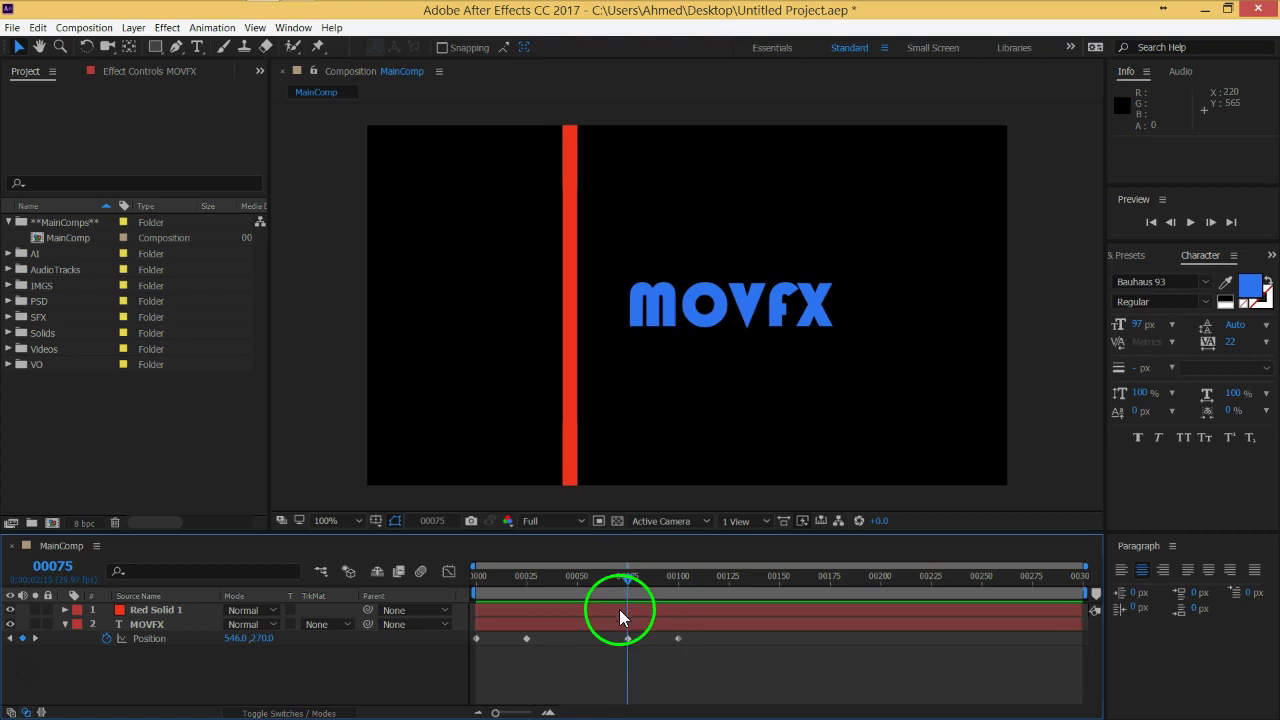
click(528, 632)
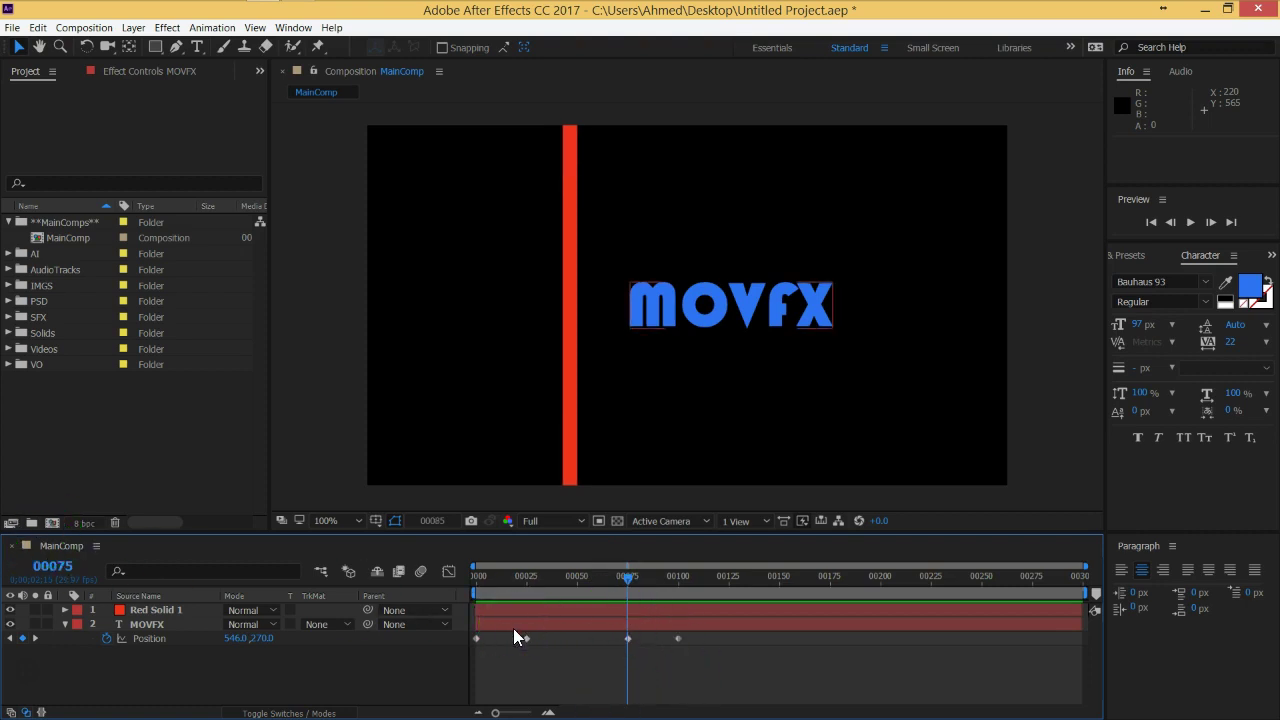
key(shift+Page_Down)
click(691, 660)
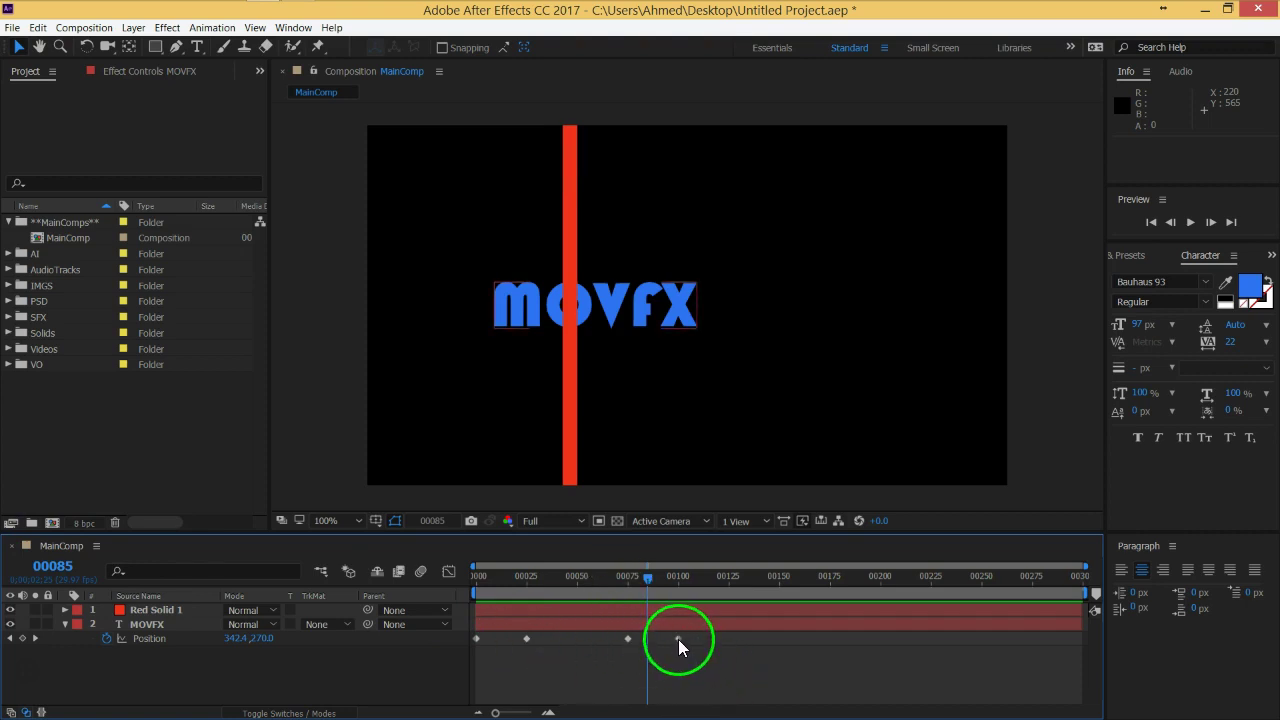
click(678, 639)
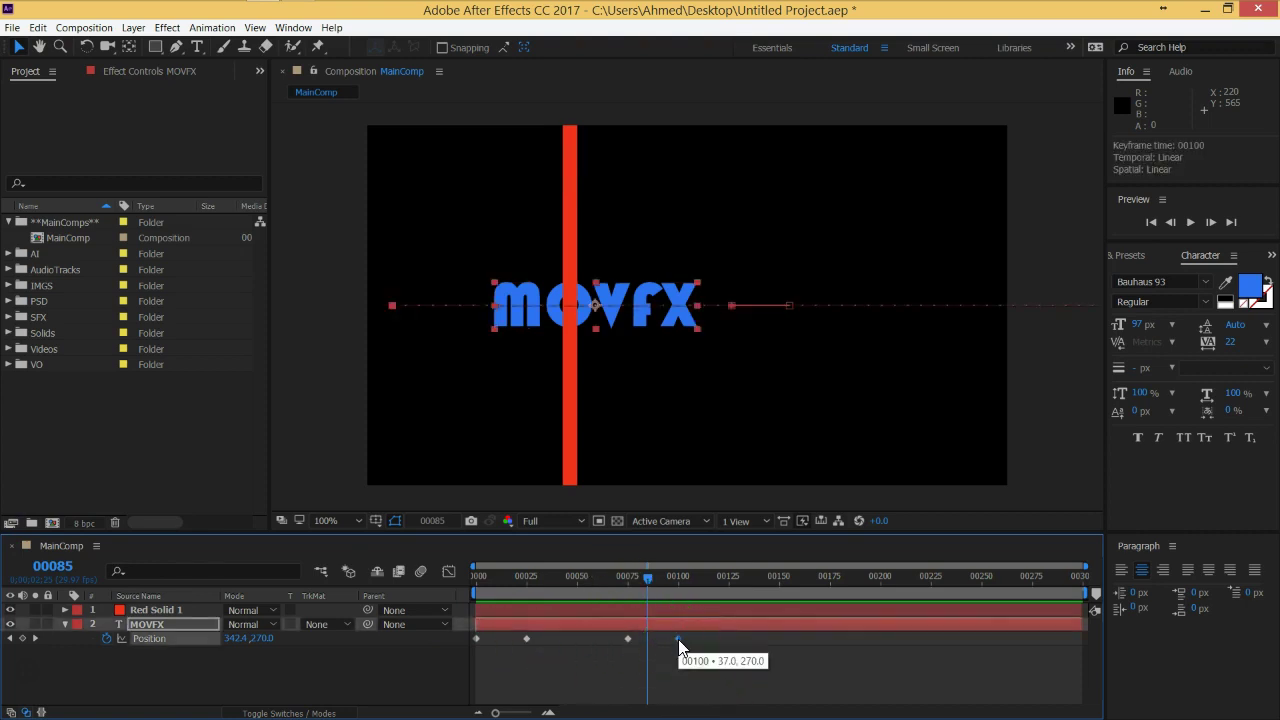
drag(678, 640, 659, 641)
drag(651, 572, 418, 583)
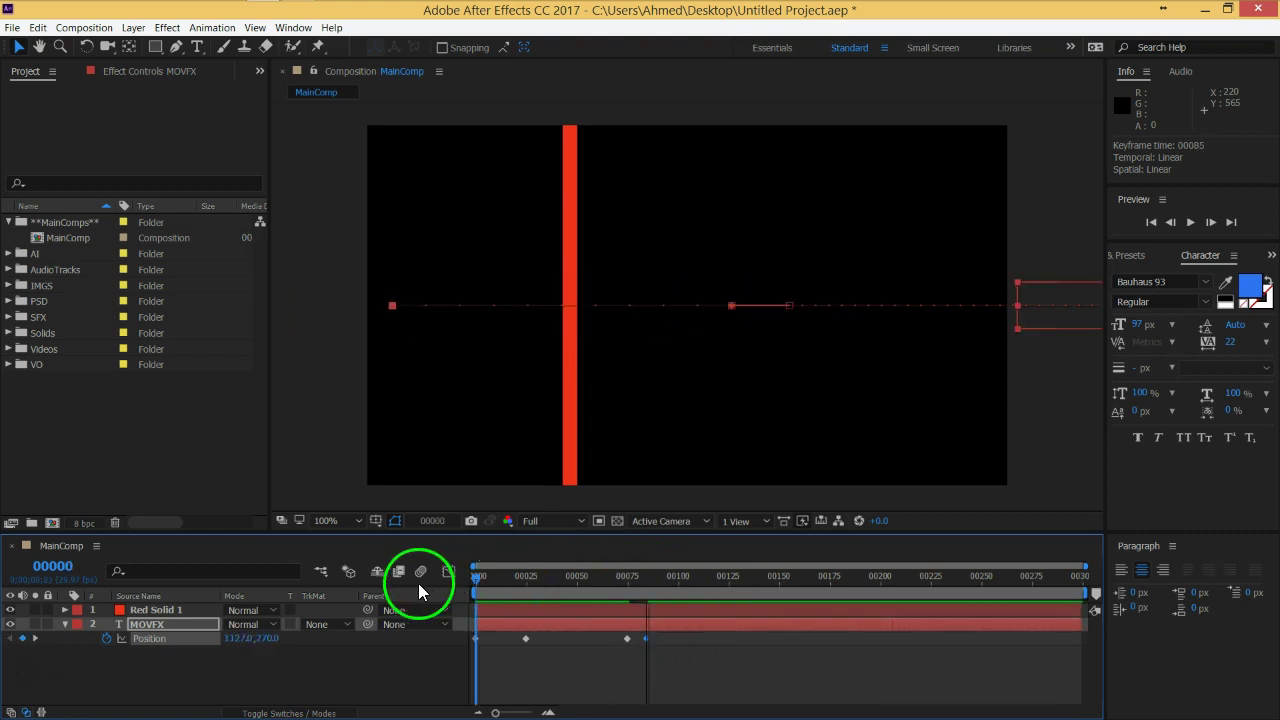
key(space)
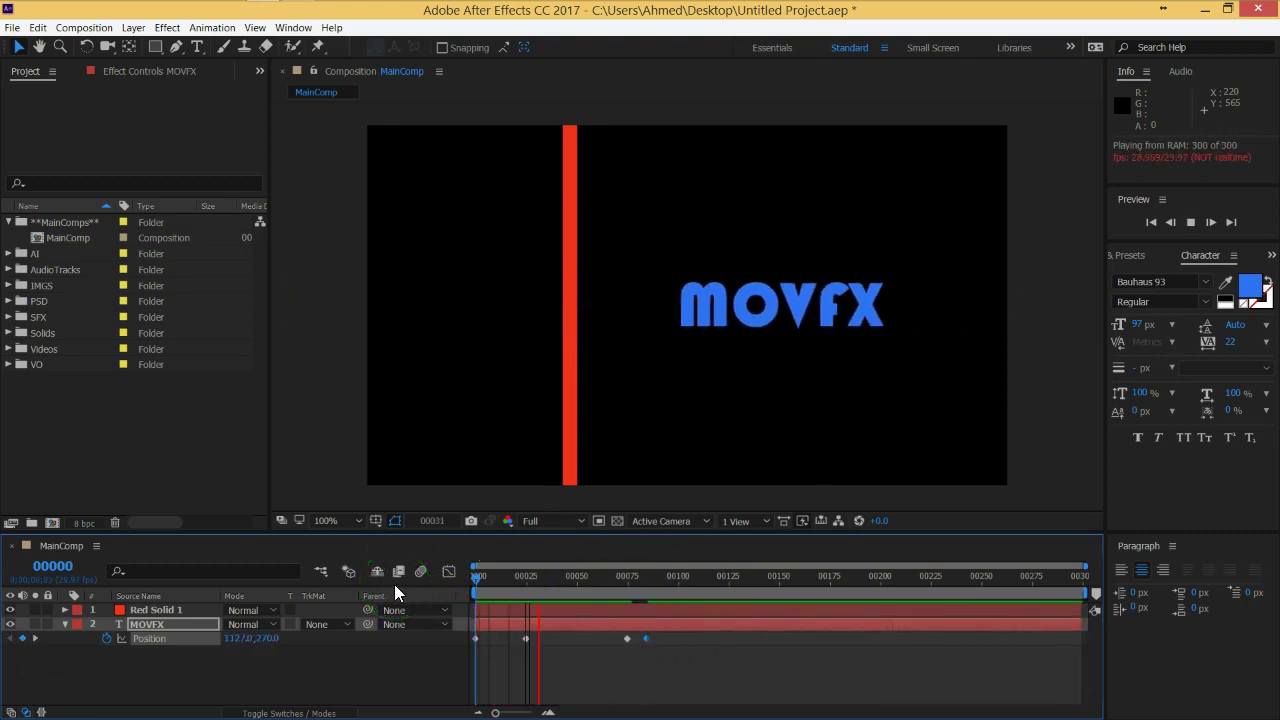
key(space)
click(483, 580)
drag(493, 580, 652, 613)
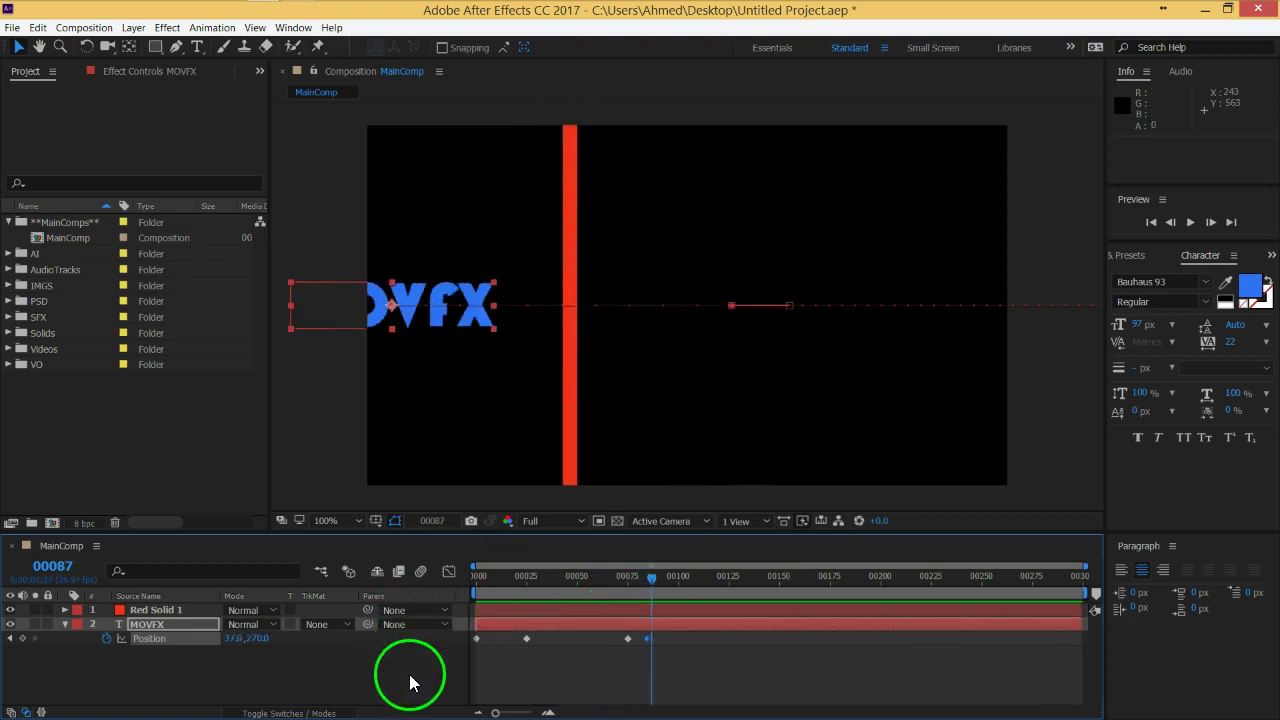
click(450, 676)
mouse_move(652, 580)
mouse_down()
mouse_move(563, 591)
mouse_move(593, 580)
mouse_up()
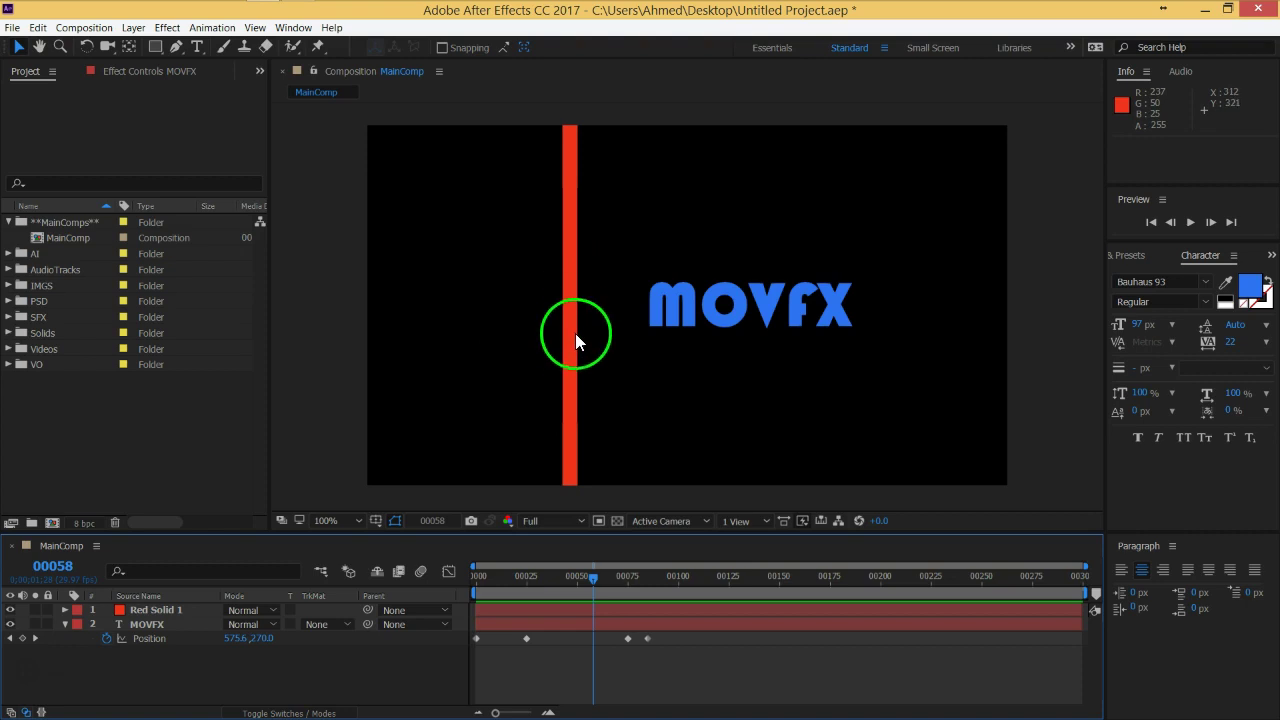
click(66, 640)
Rename Red Solid 1 to 'bar' and turn on the viewer's transparency checkerboard.
click(66, 626)
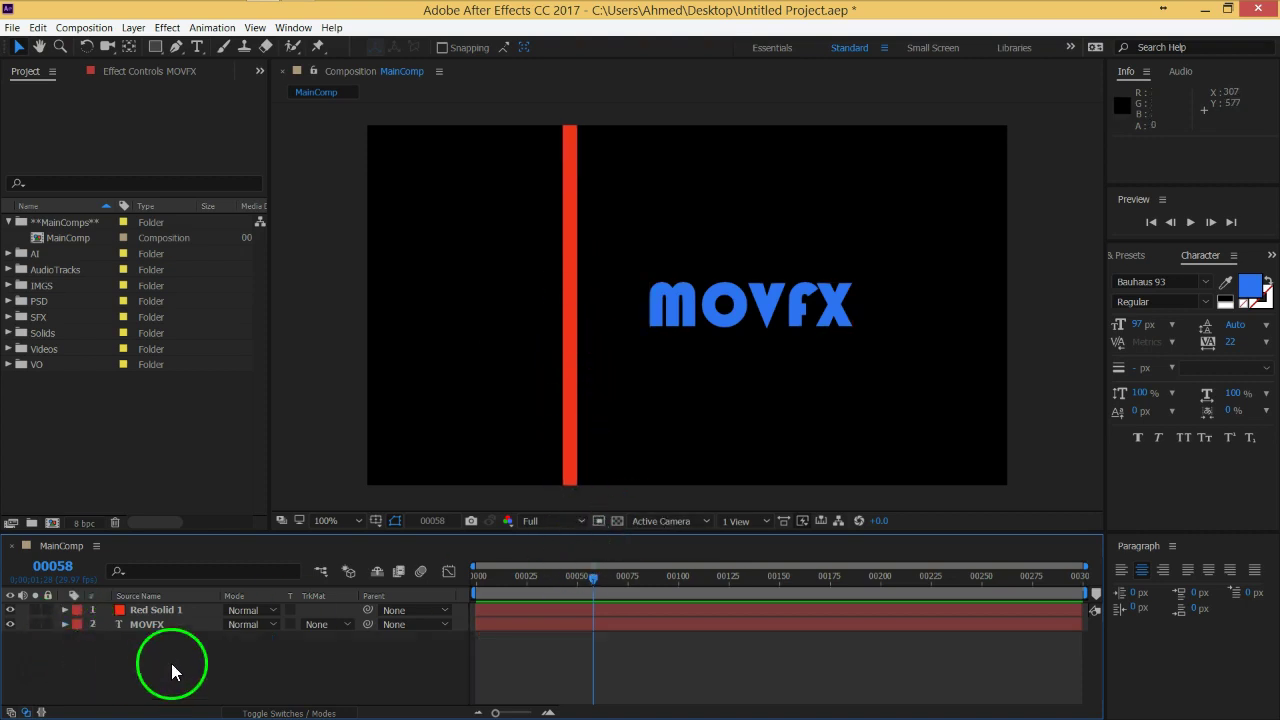
click(165, 608)
key(Return)
text(bar)
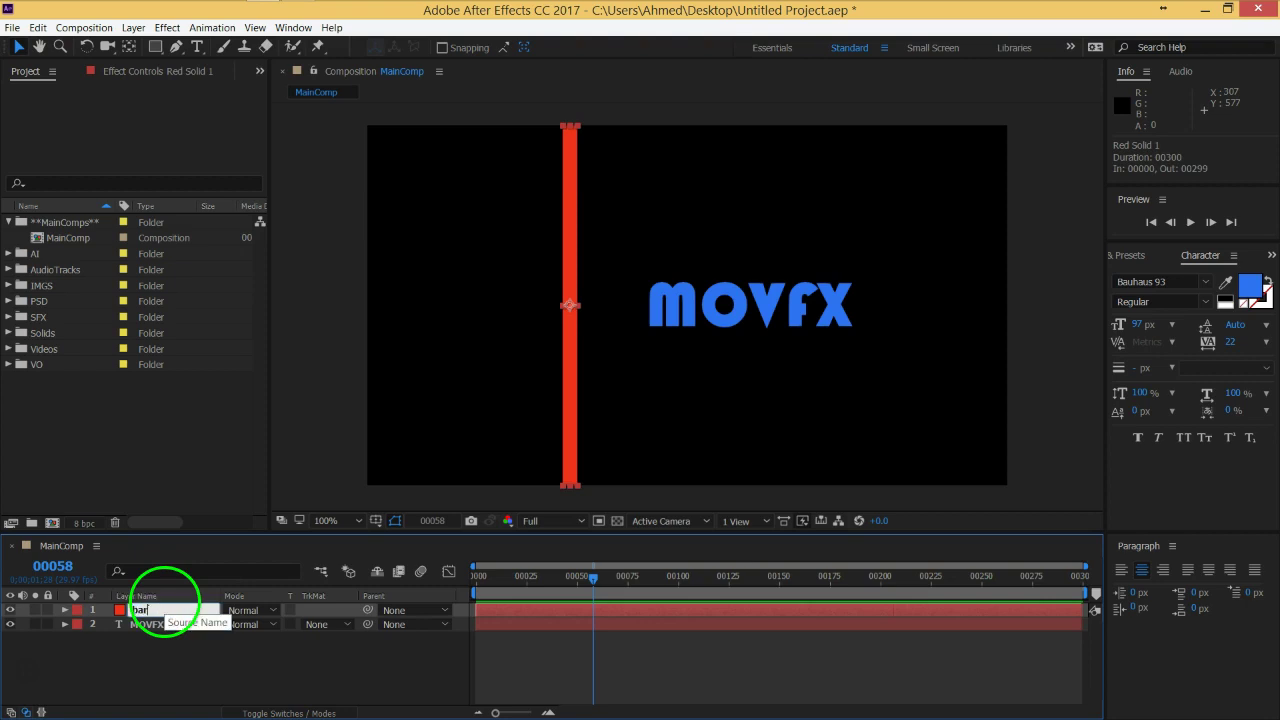
key(Return)
click(286, 677)
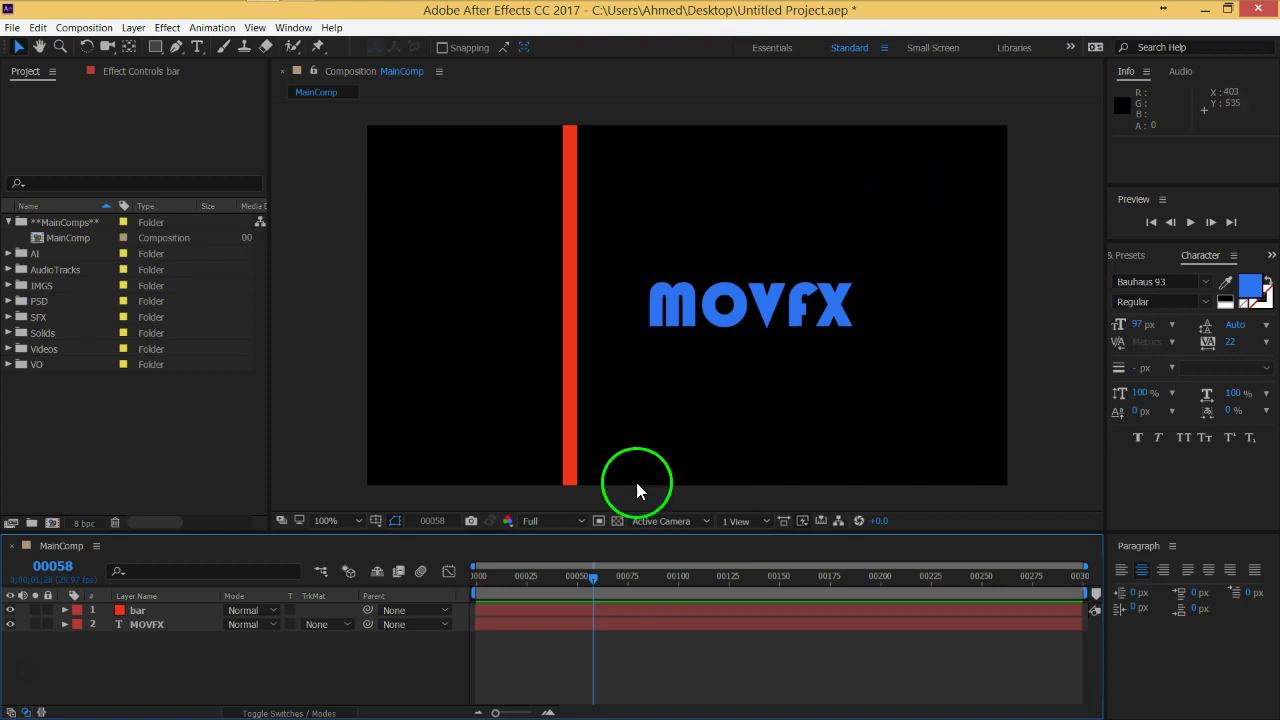
click(620, 519)
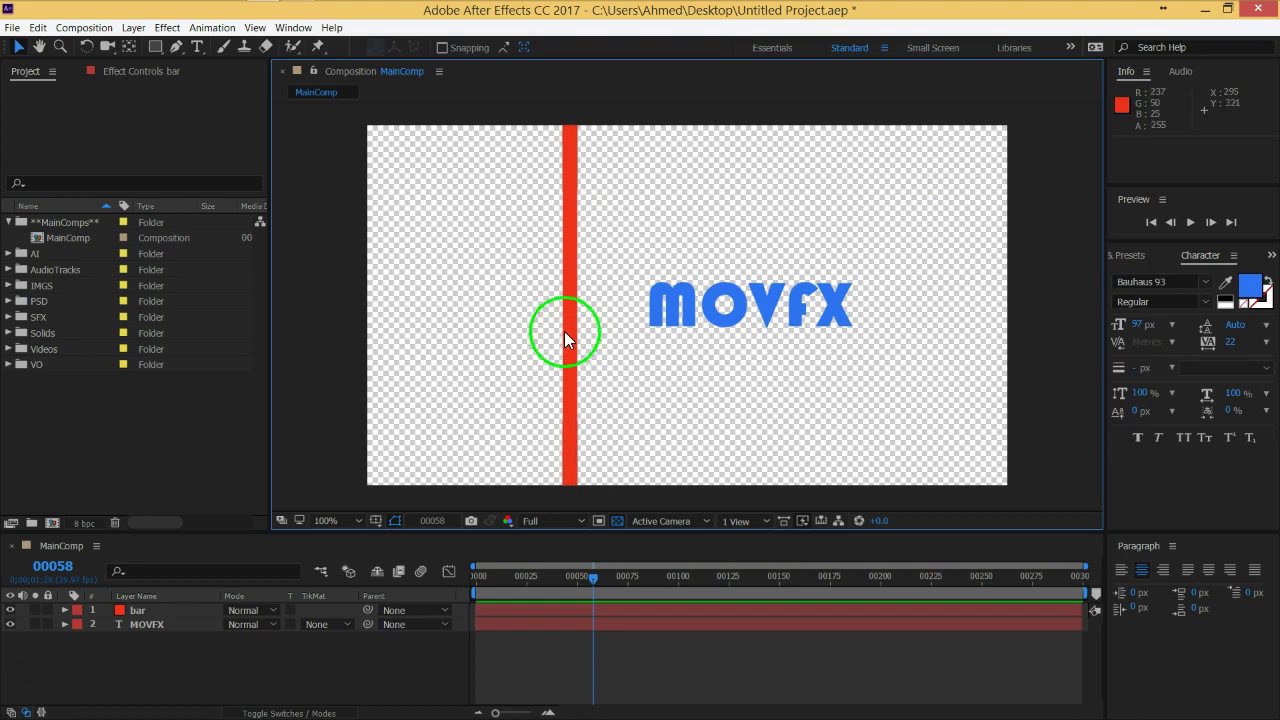
Scrub back to frame 00021, switch off the transparency grid, and bring up Layer > New.
drag(610, 576, 520, 584)
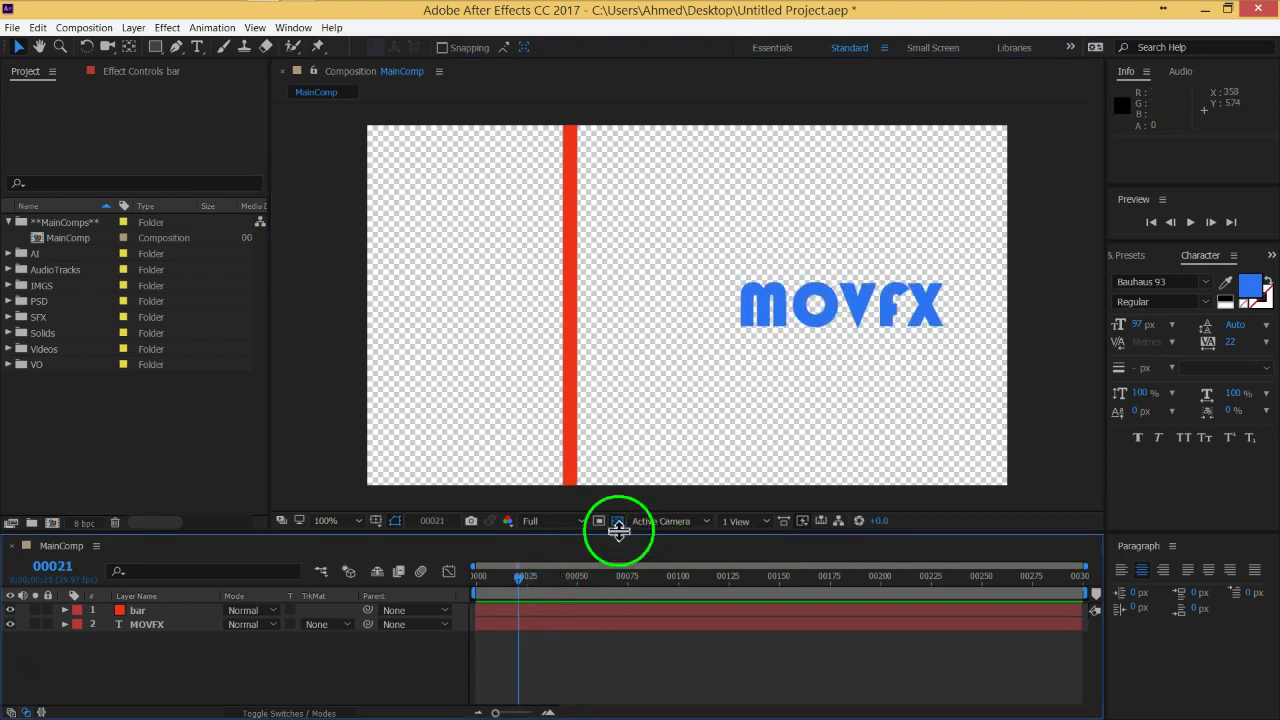
click(617, 520)
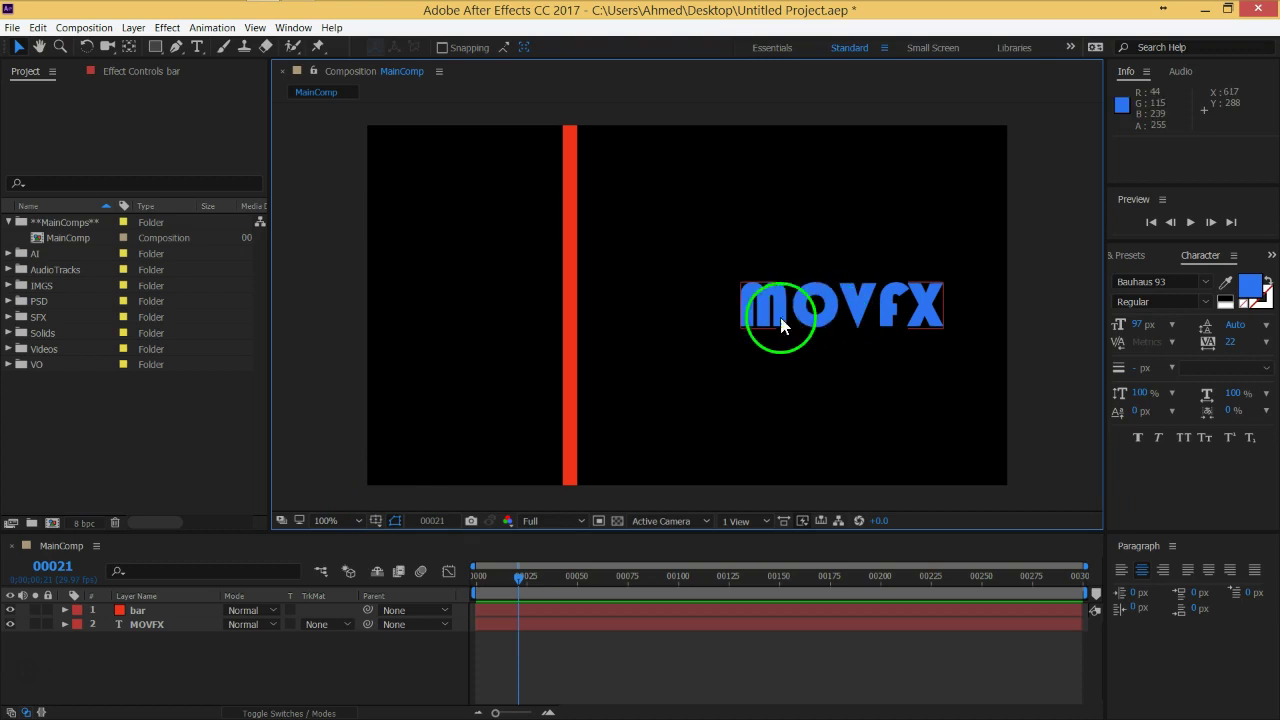
click(133, 27)
Create a comp-sized FFFFFF solid, White Solid 1, and slide it left toward the red bar.
mouse_move(146, 50)
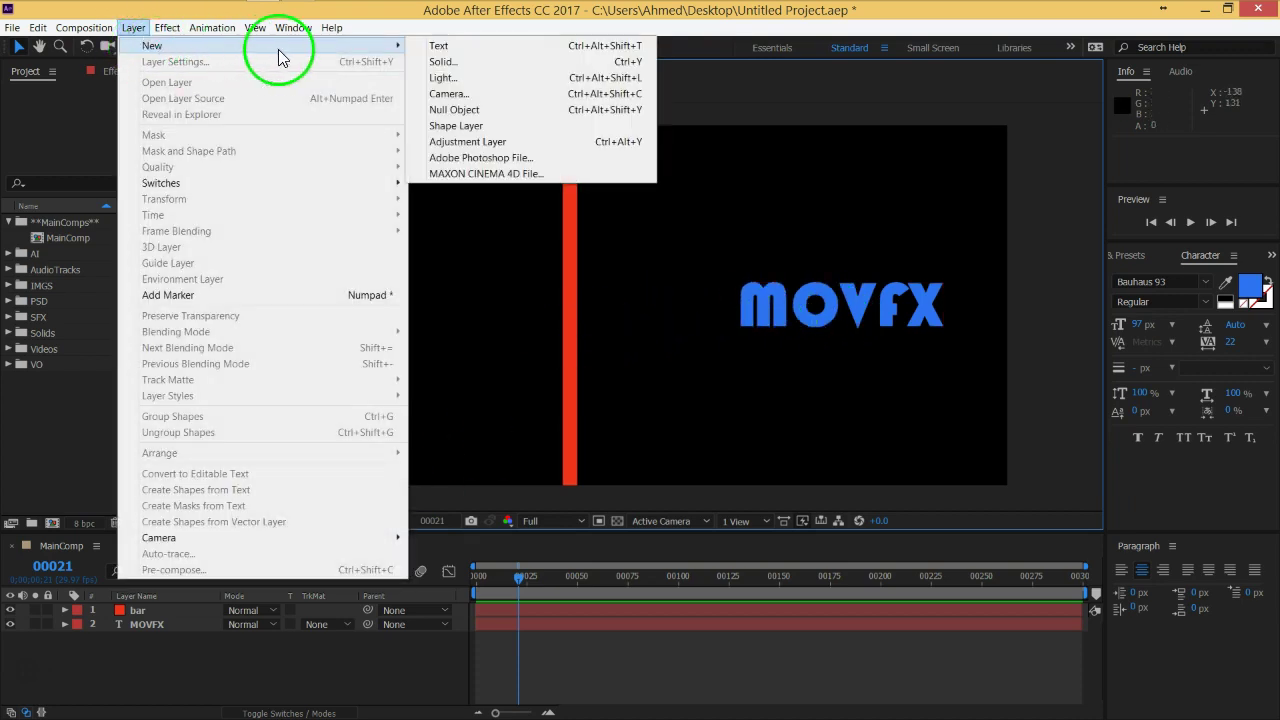
click(443, 61)
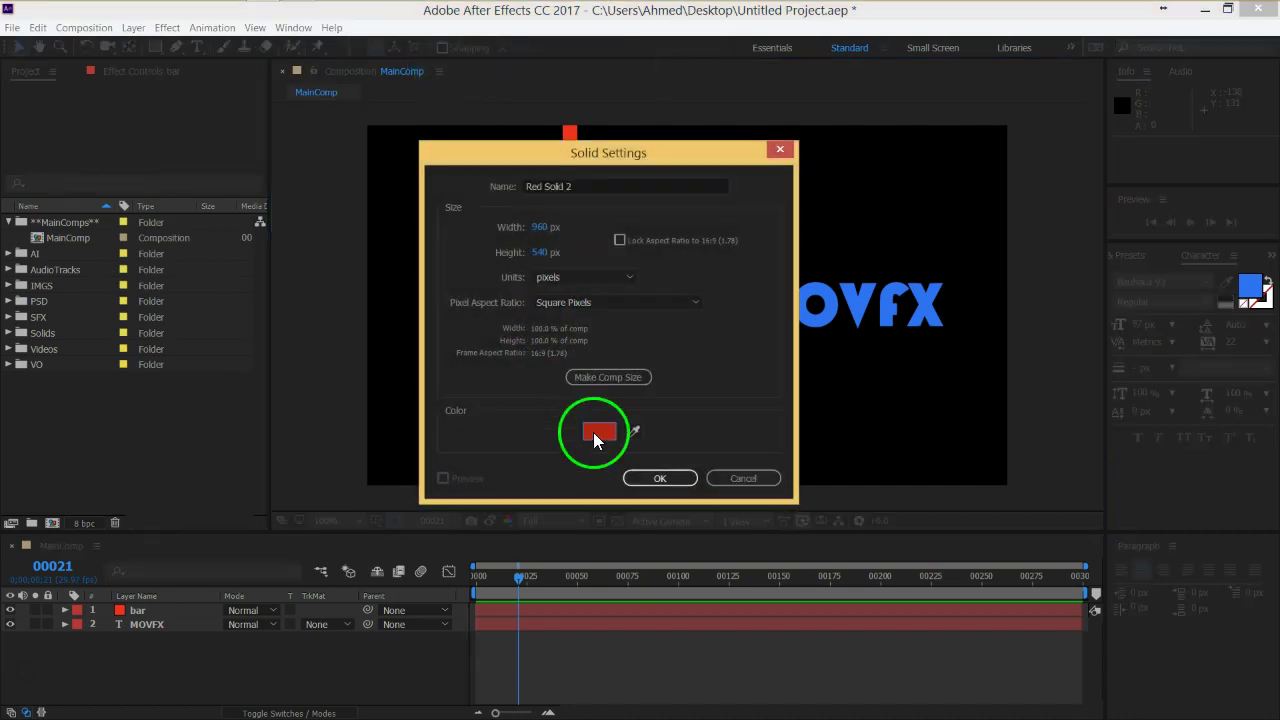
click(597, 432)
text(FFFFFF)
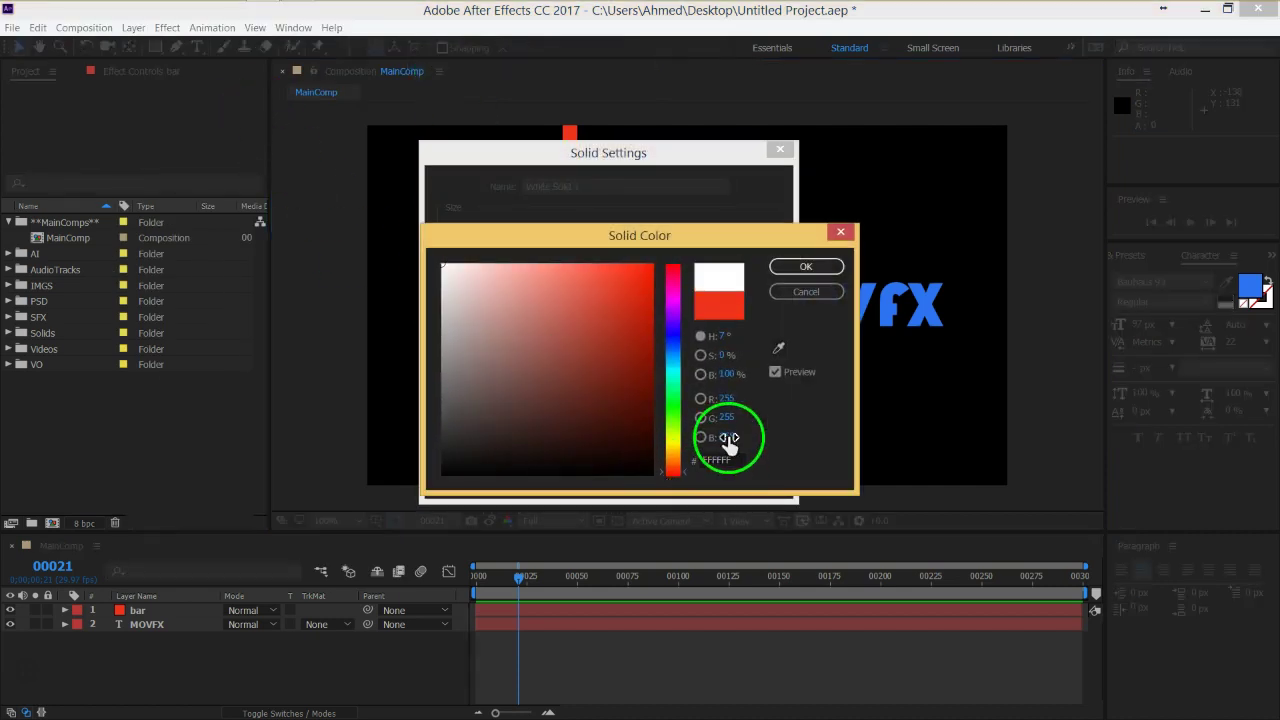
click(786, 268)
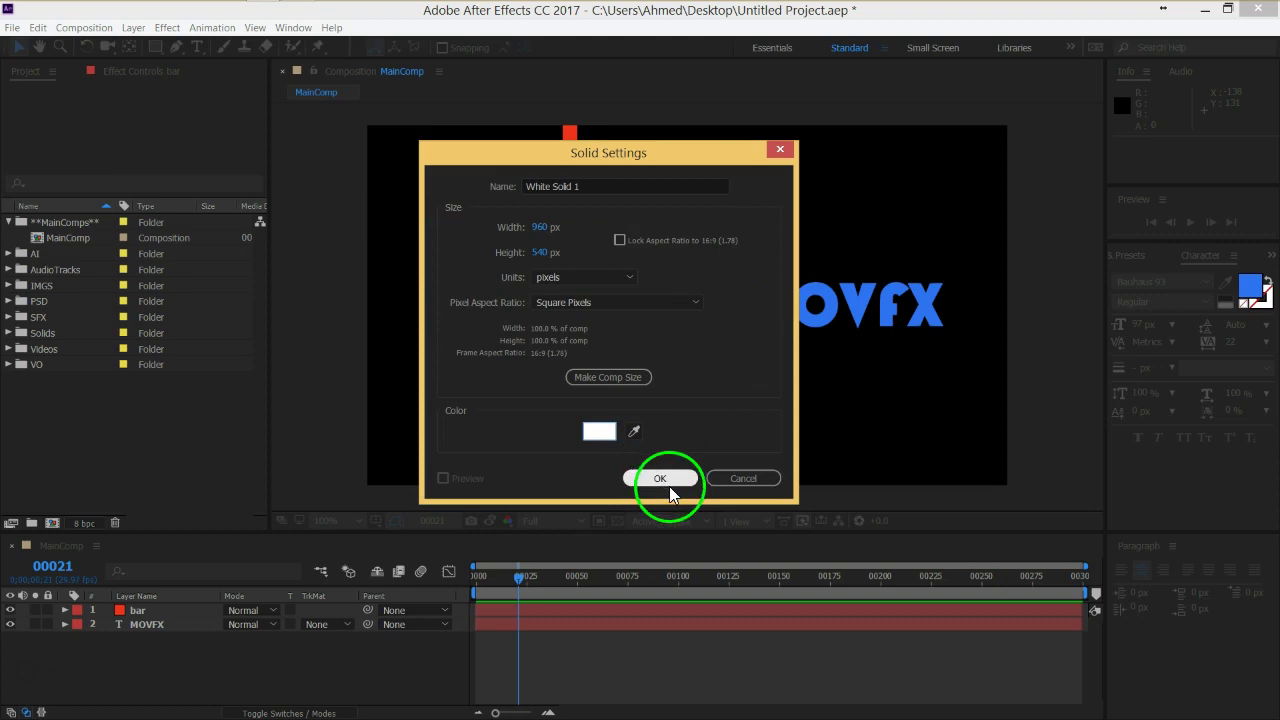
click(660, 480)
drag(856, 447, 424, 442)
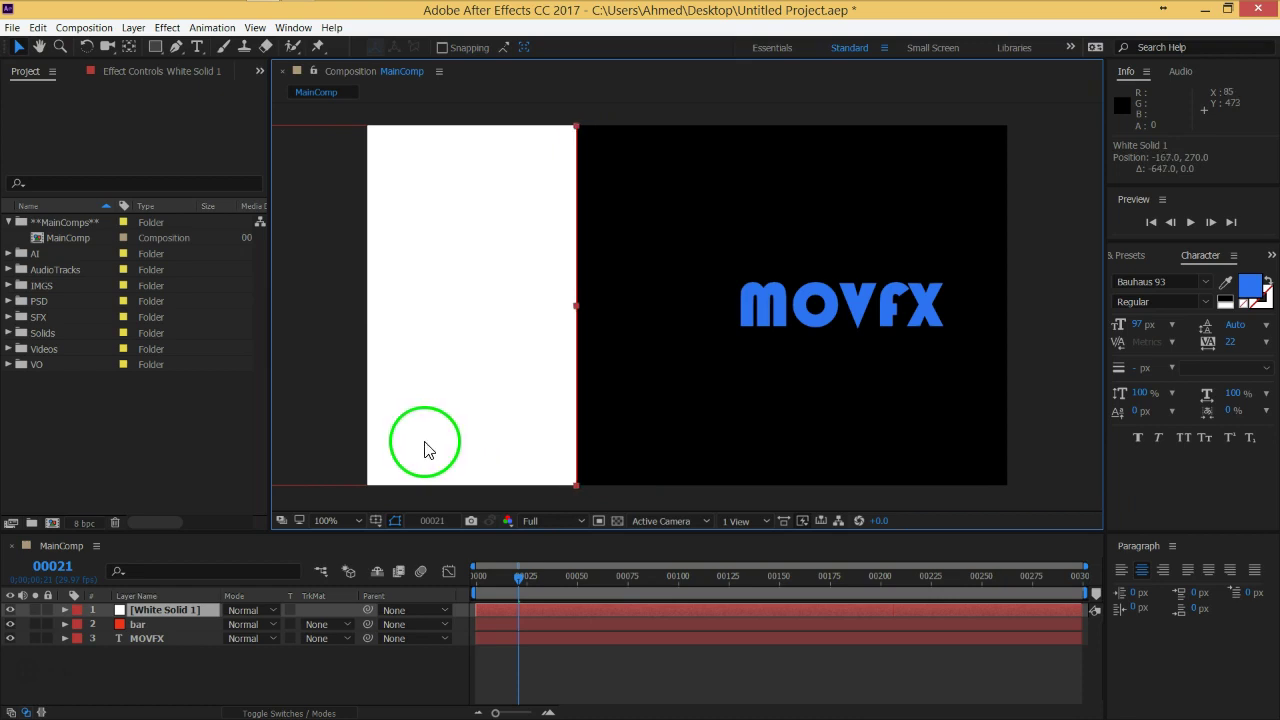
Lower White Solid 1's opacity to 46% so the red bar shows through.
key(t)
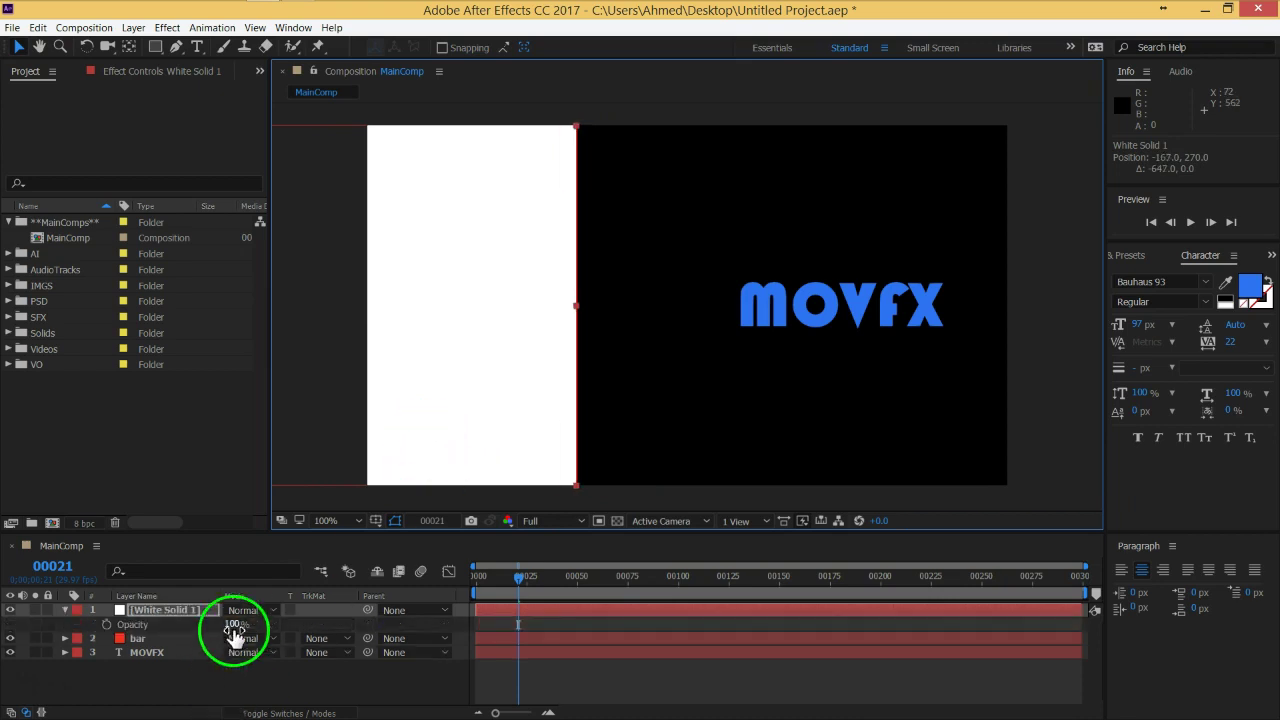
drag(236, 624, 191, 624)
scroll(531, 333, up, 1)
scroll(528, 326, up, 1)
scroll(332, 383, down, 1)
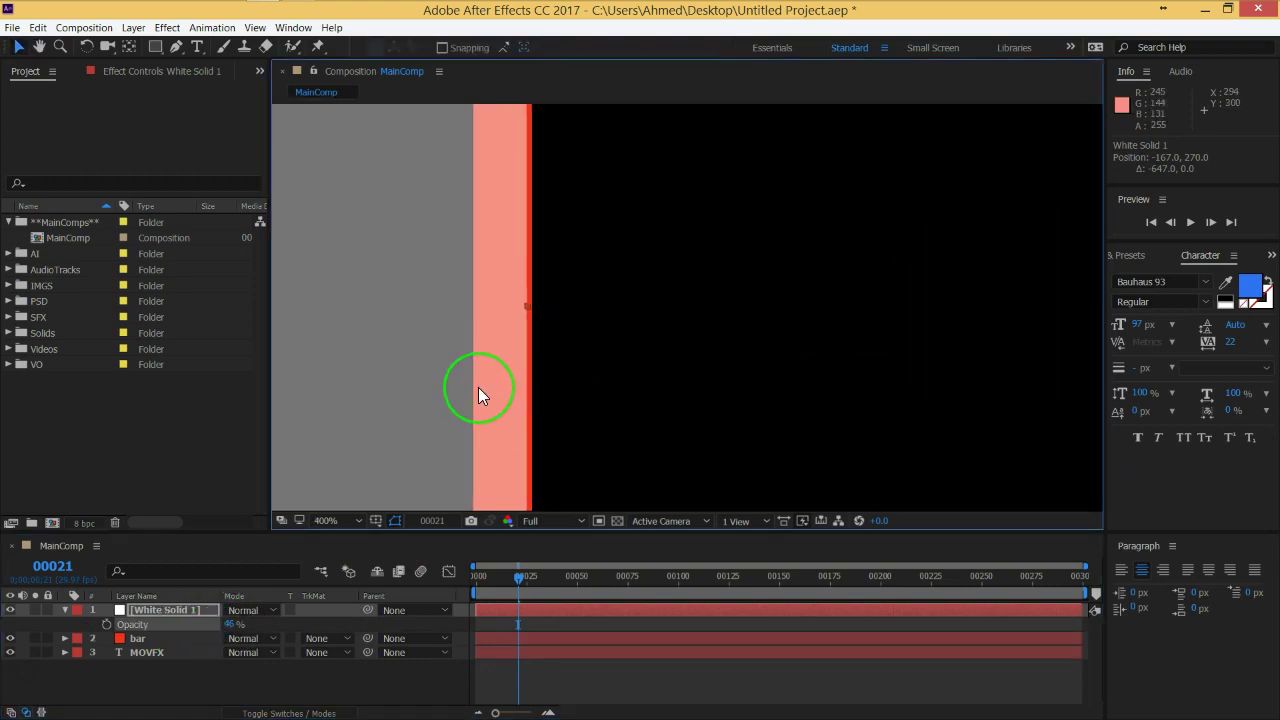
Nudge the solid onto the red bar's edge at Position -164.8, 270 and restore 100% opacity.
key(Right)
key(Right)
key(Right)
key(Right)
key(Right)
key(Right)
key(Right)
key(Right)
key(Right)
key(Right)
key(Left)
scroll(632, 282, down, 2)
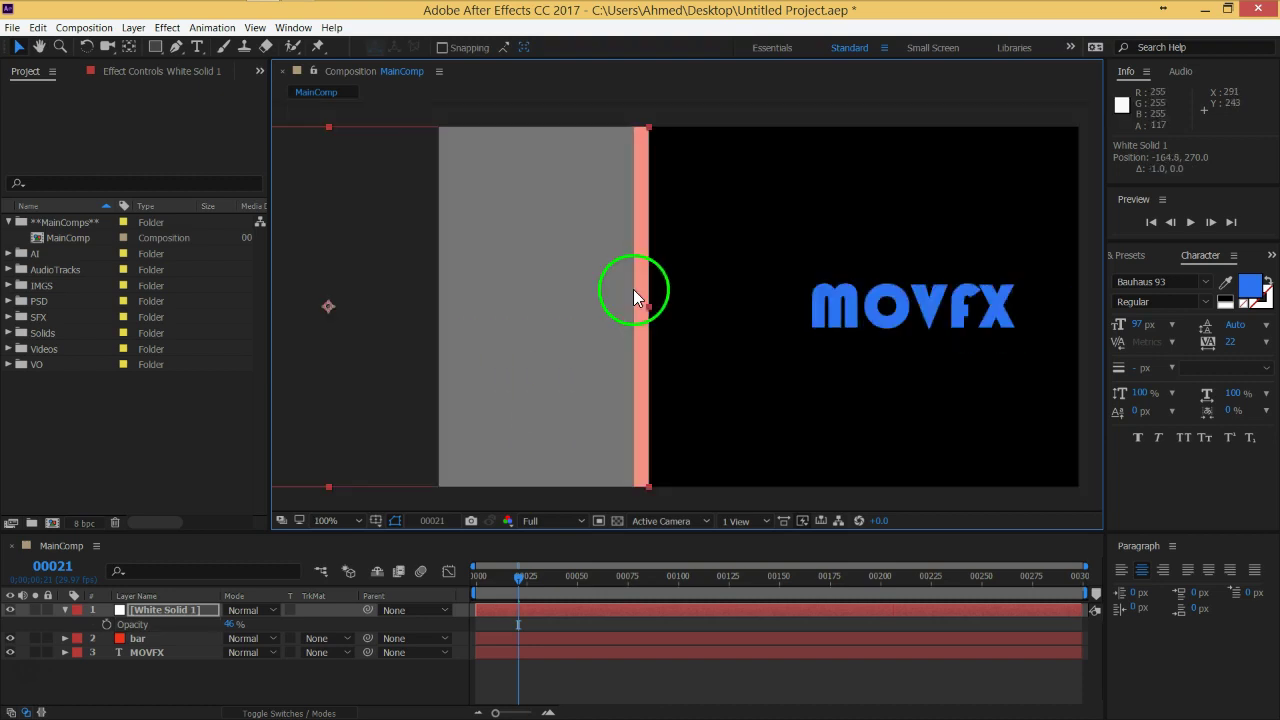
drag(232, 627, 329, 626)
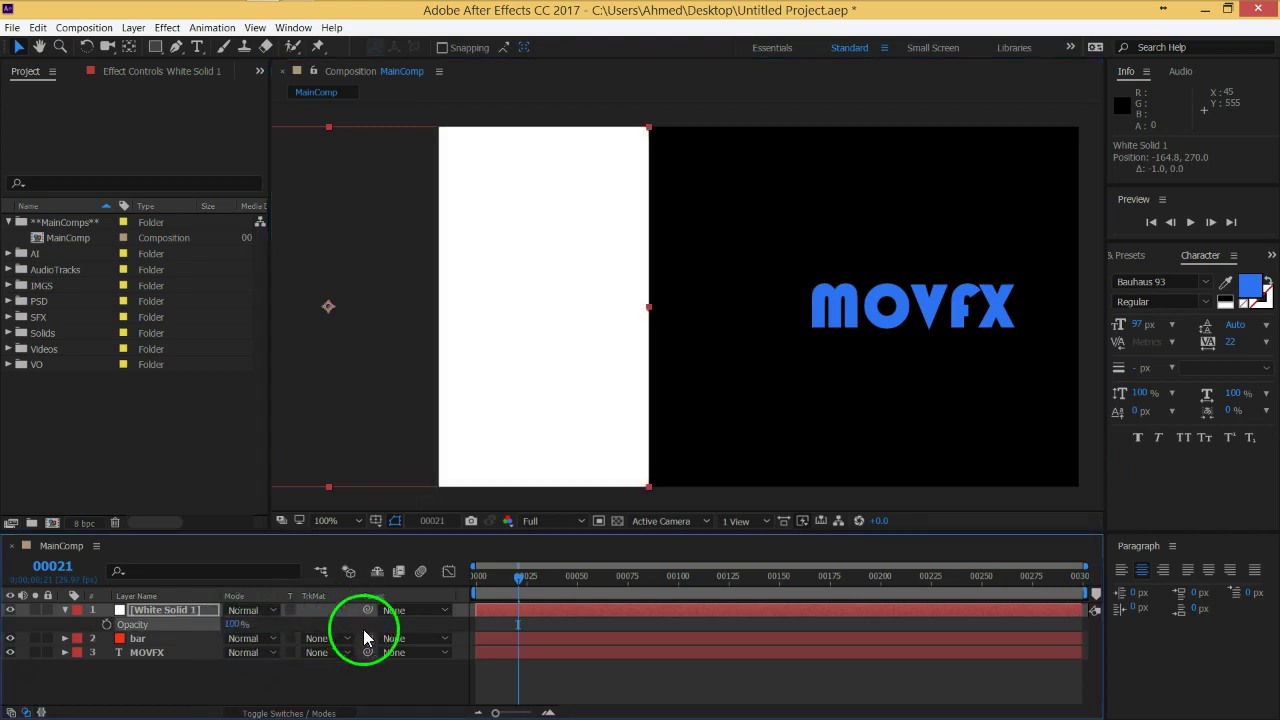
click(329, 680)
scroll(700, 429, down, 2)
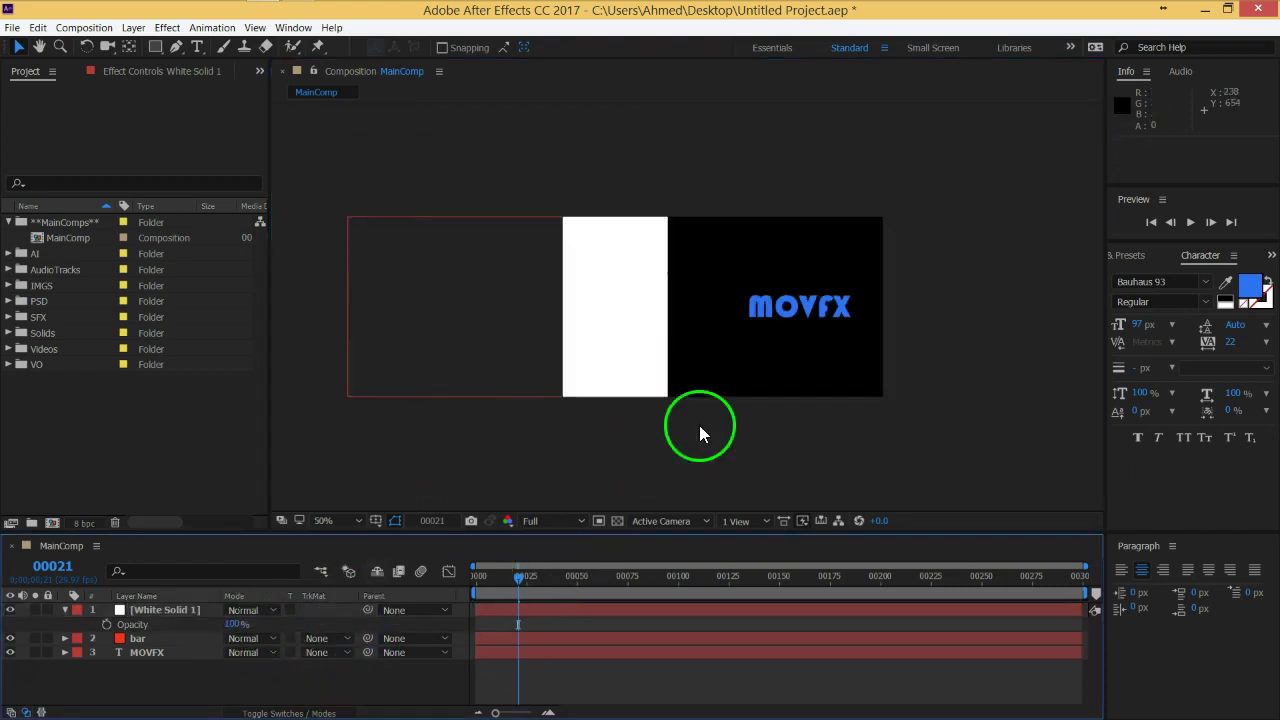
scroll(688, 410, up, 2)
drag(688, 412, 683, 406)
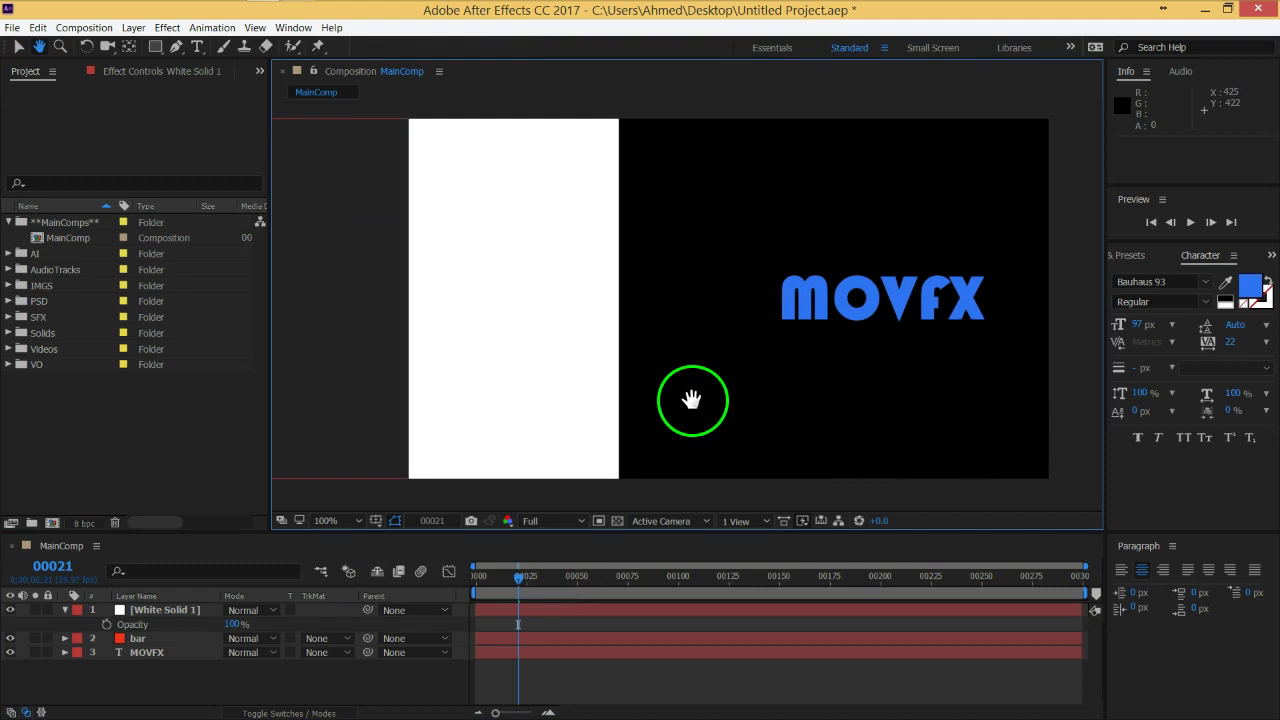
Move the bar layer above White Solid 1 in the layer stack.
click(65, 610)
drag(132, 618, 137, 609)
click(280, 660)
Hide the red bar, show the checkerboard, and scrub MOVFX past the solid edge, ending at frame 00069.
drag(497, 578, 639, 586)
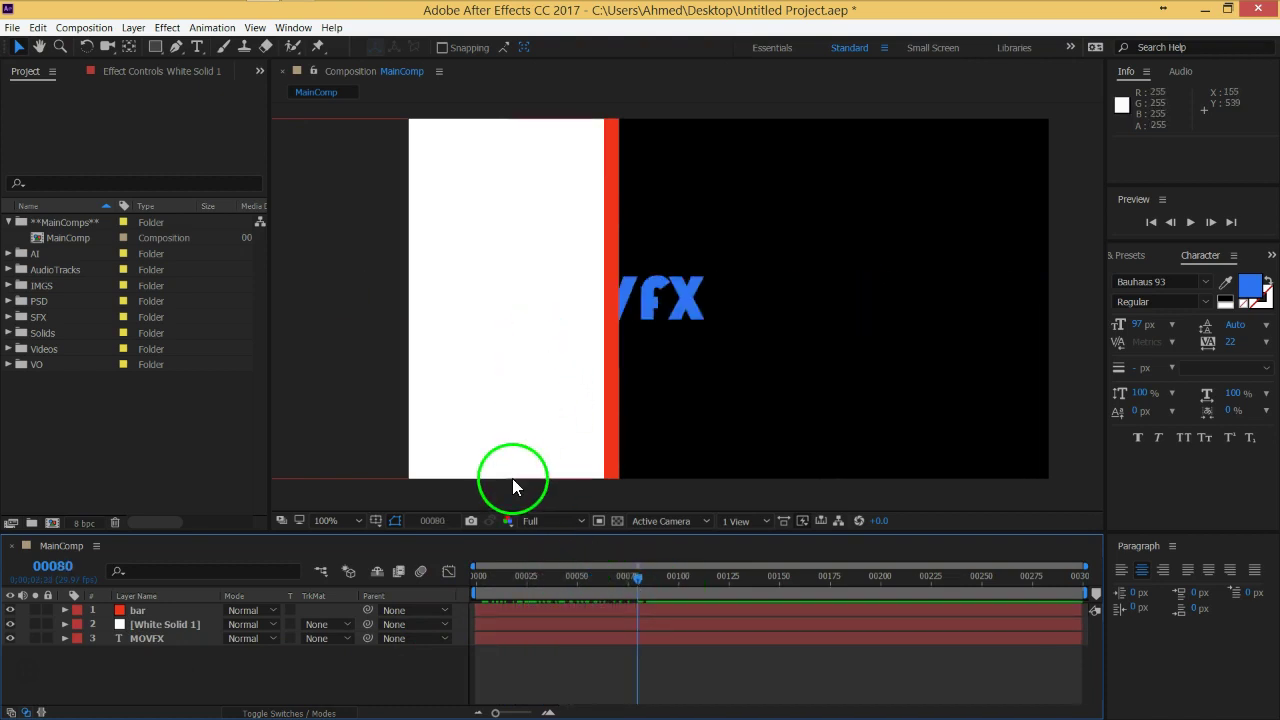
click(10, 611)
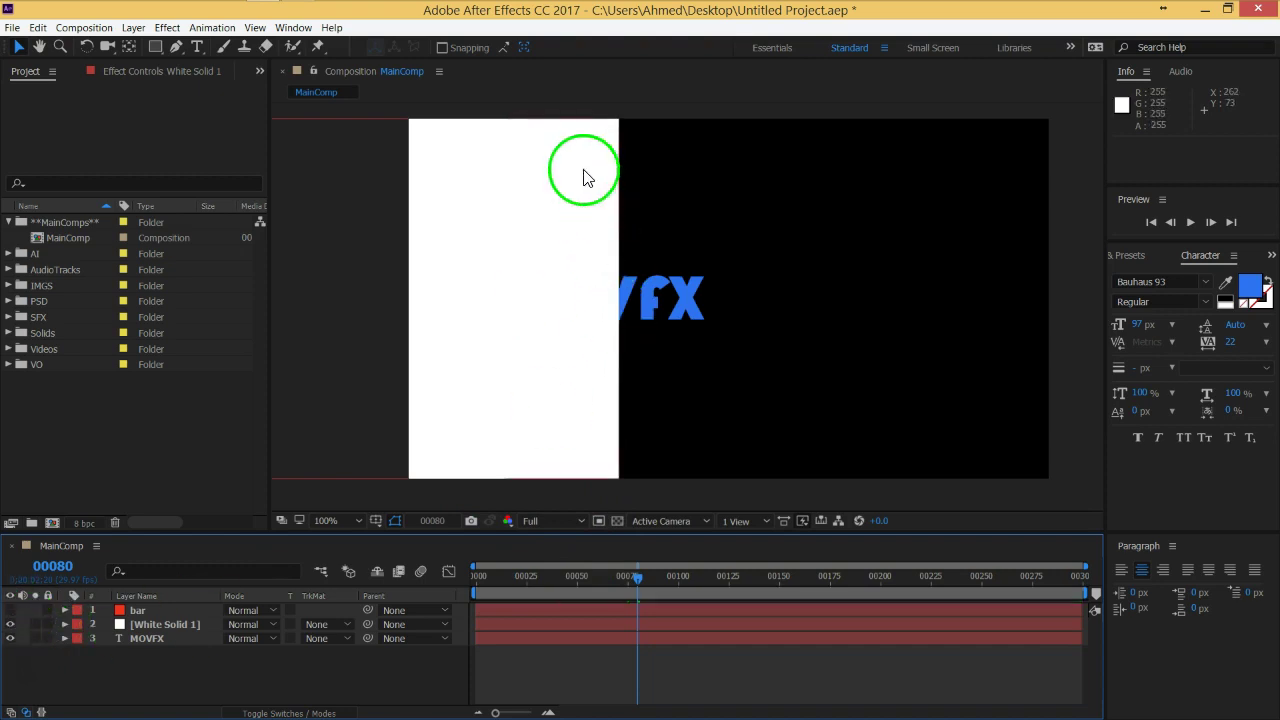
drag(633, 576, 575, 576)
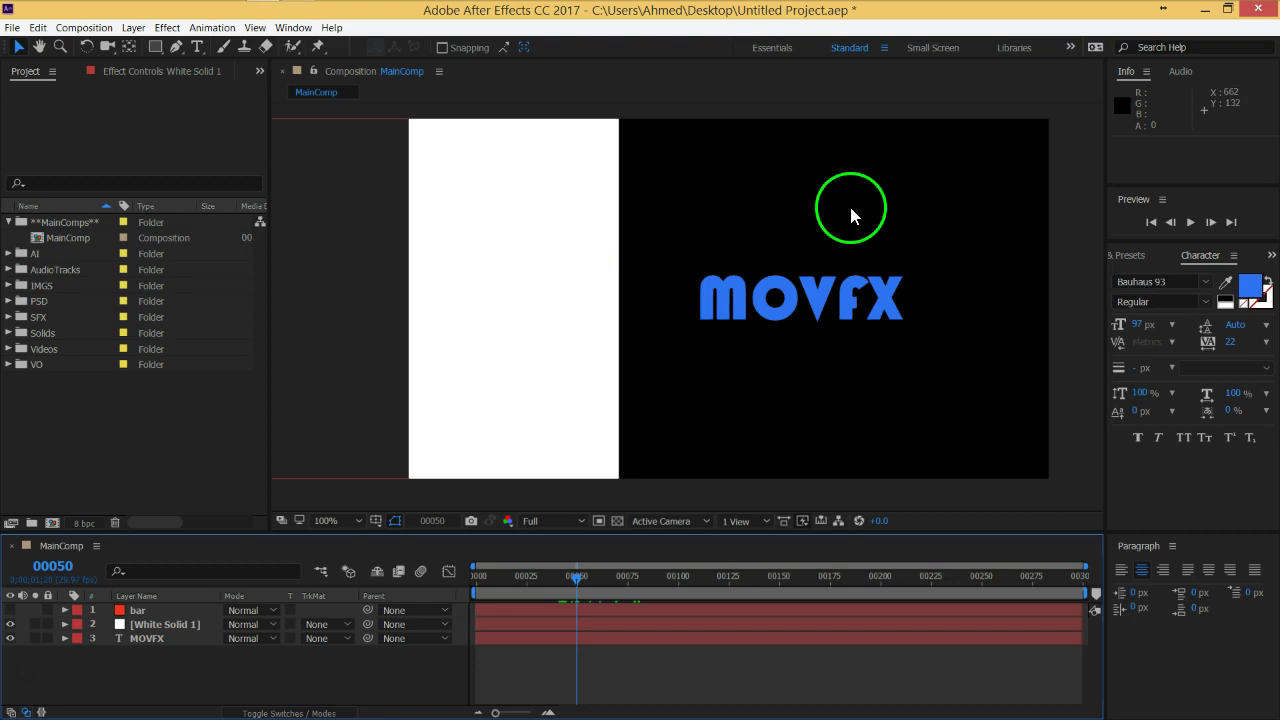
click(618, 521)
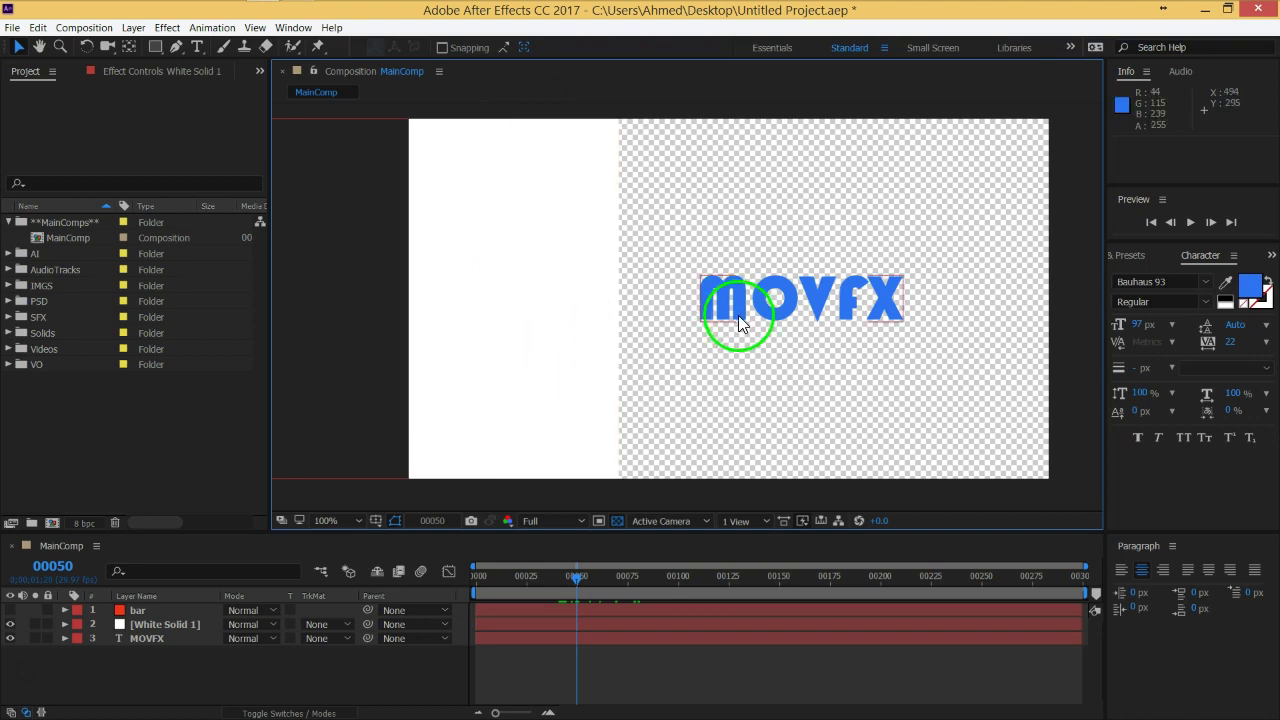
mouse_move(577, 576)
mouse_down()
mouse_move(512, 575)
mouse_move(599, 576)
mouse_up()
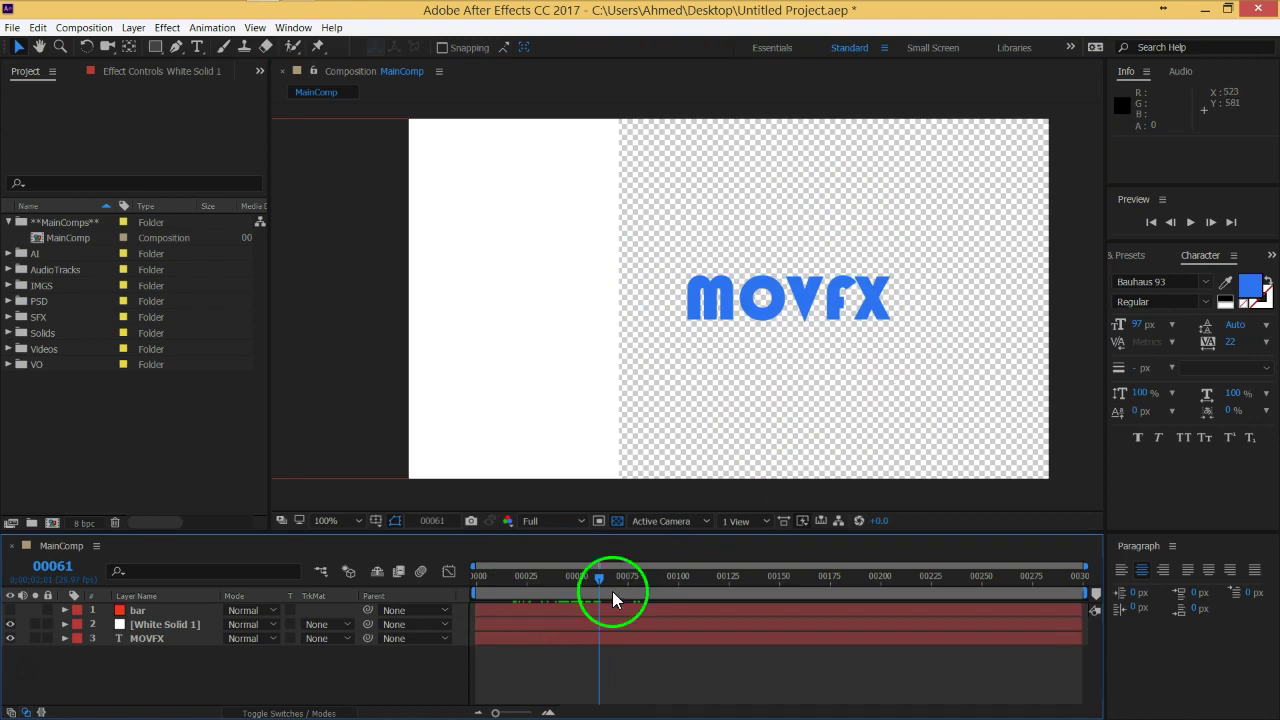
drag(601, 590, 648, 590)
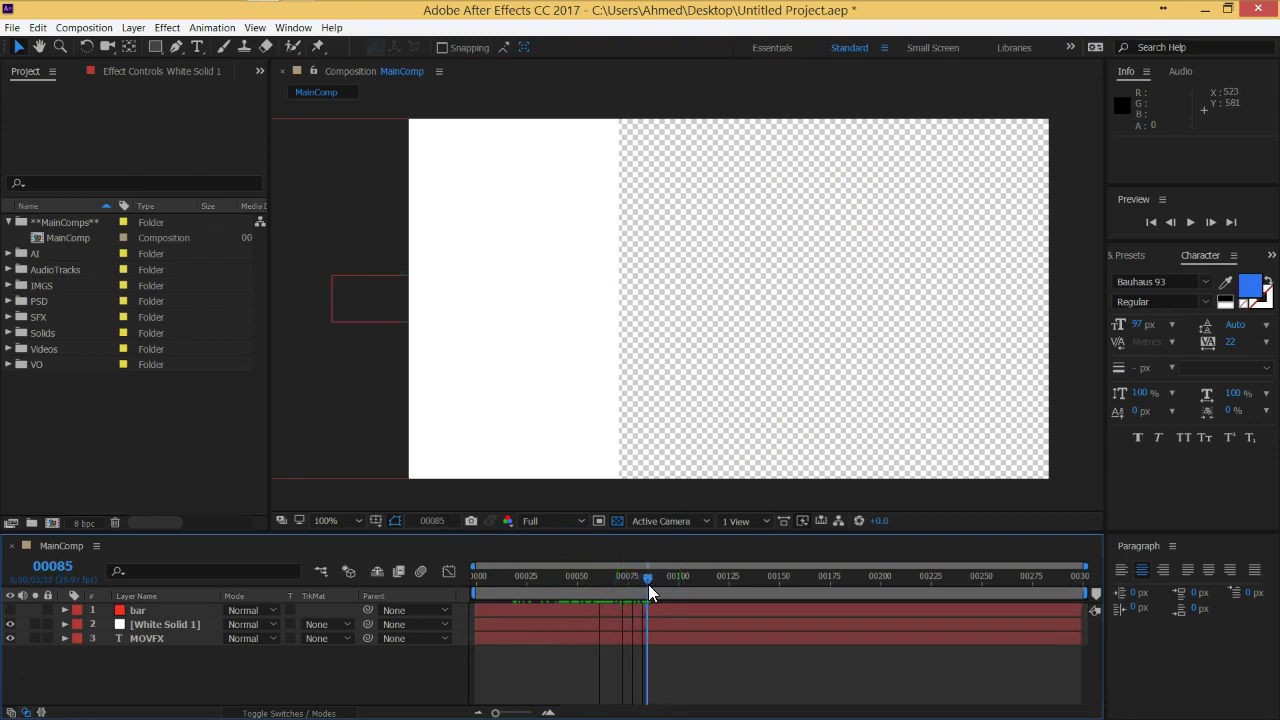
drag(648, 590, 615, 590)
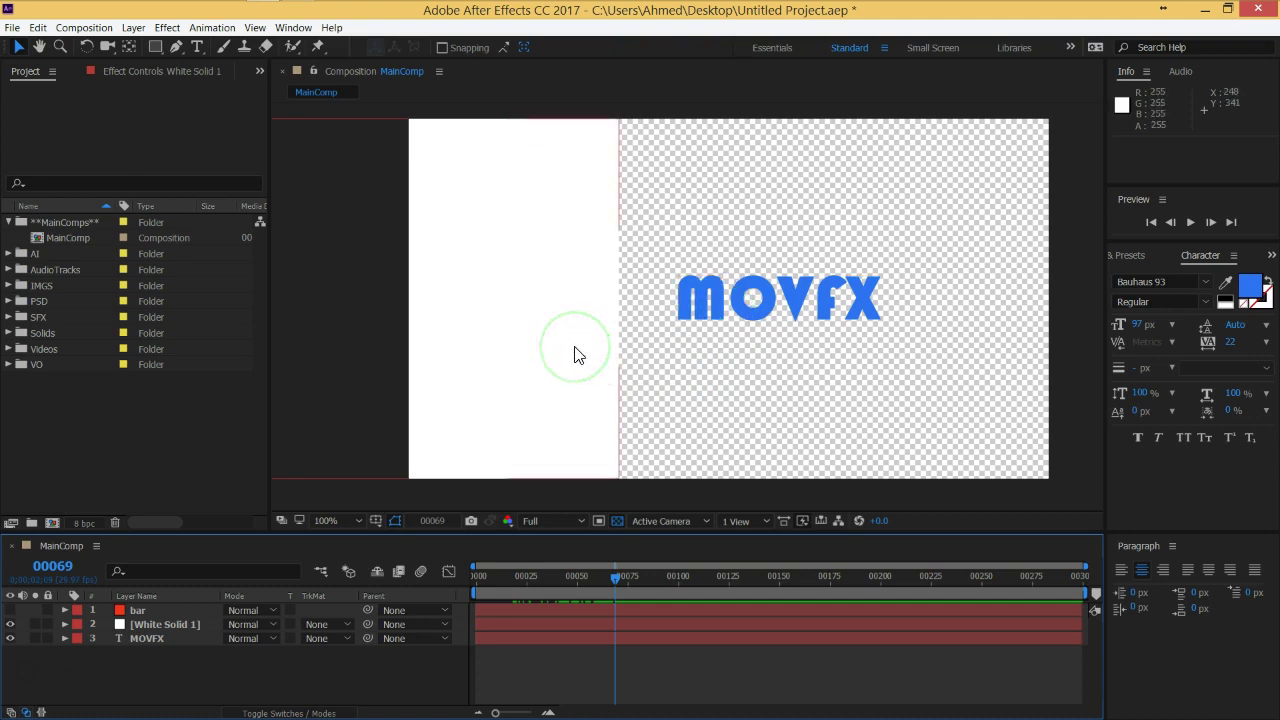
Set MOVFX's track matte to Alpha Matte using White Solid 1.
click(160, 662)
click(144, 641)
click(150, 624)
click(200, 692)
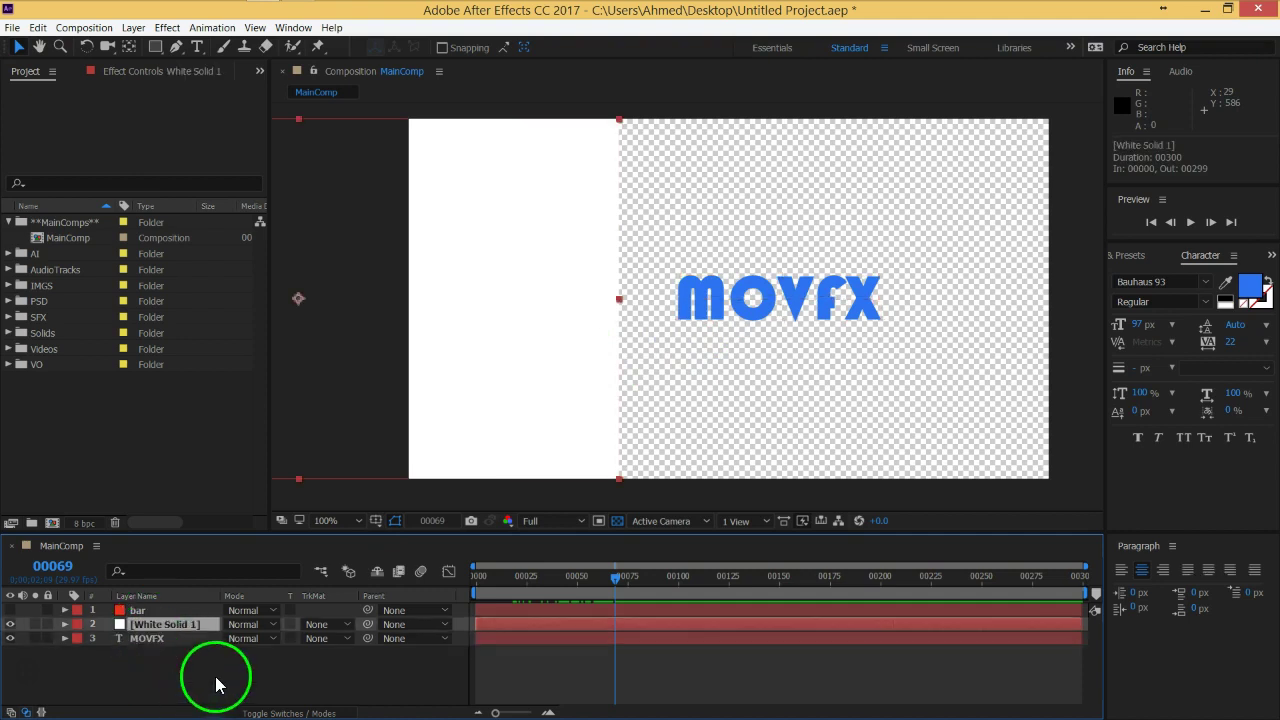
click(230, 682)
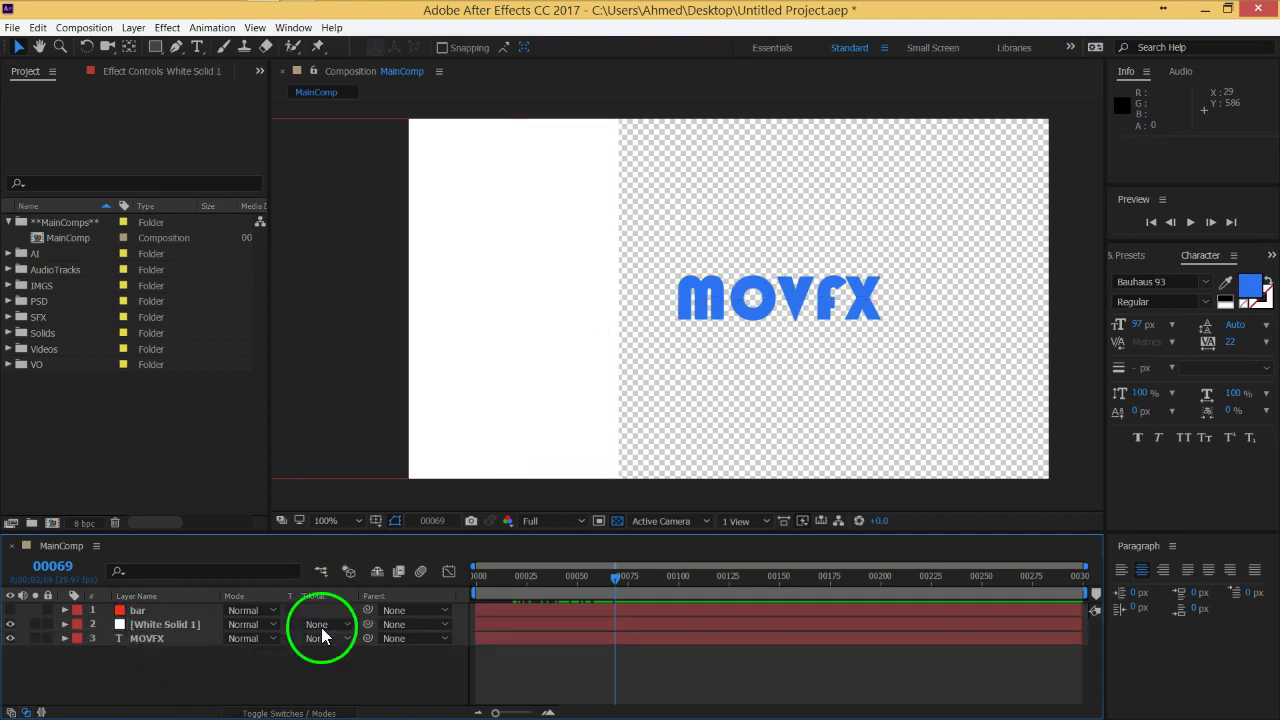
click(284, 714)
click(305, 714)
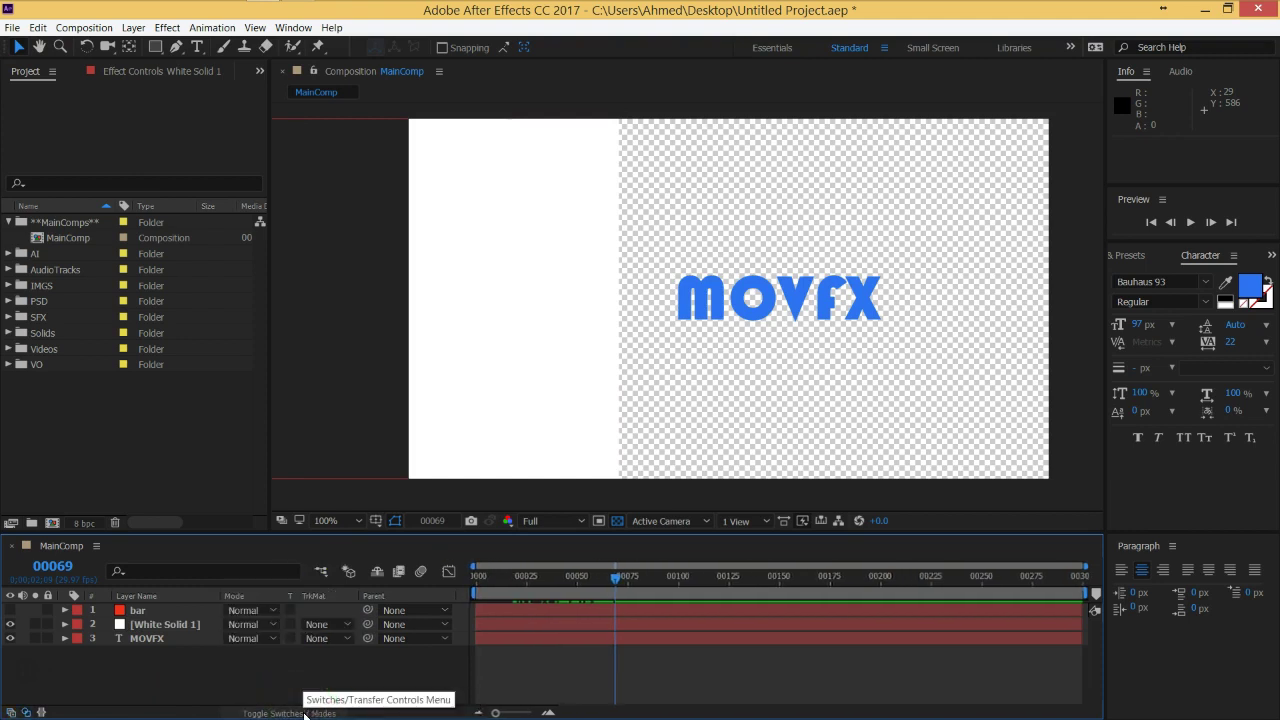
click(157, 639)
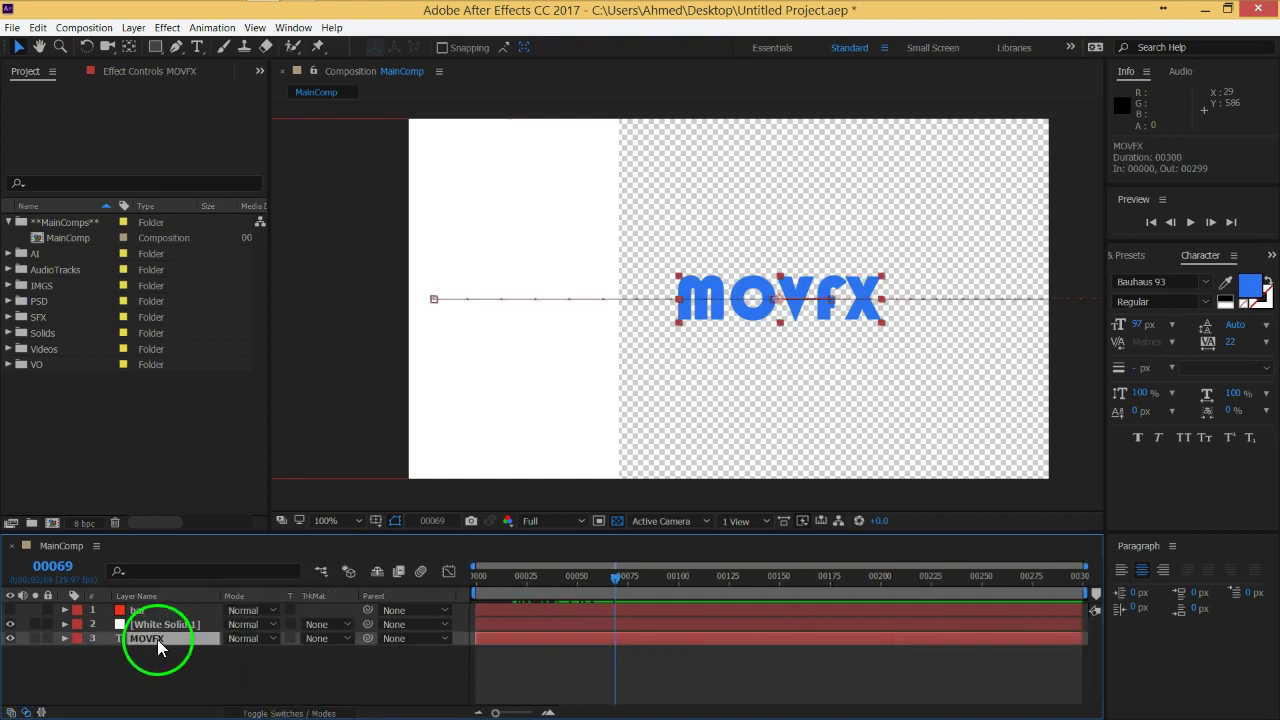
click(348, 640)
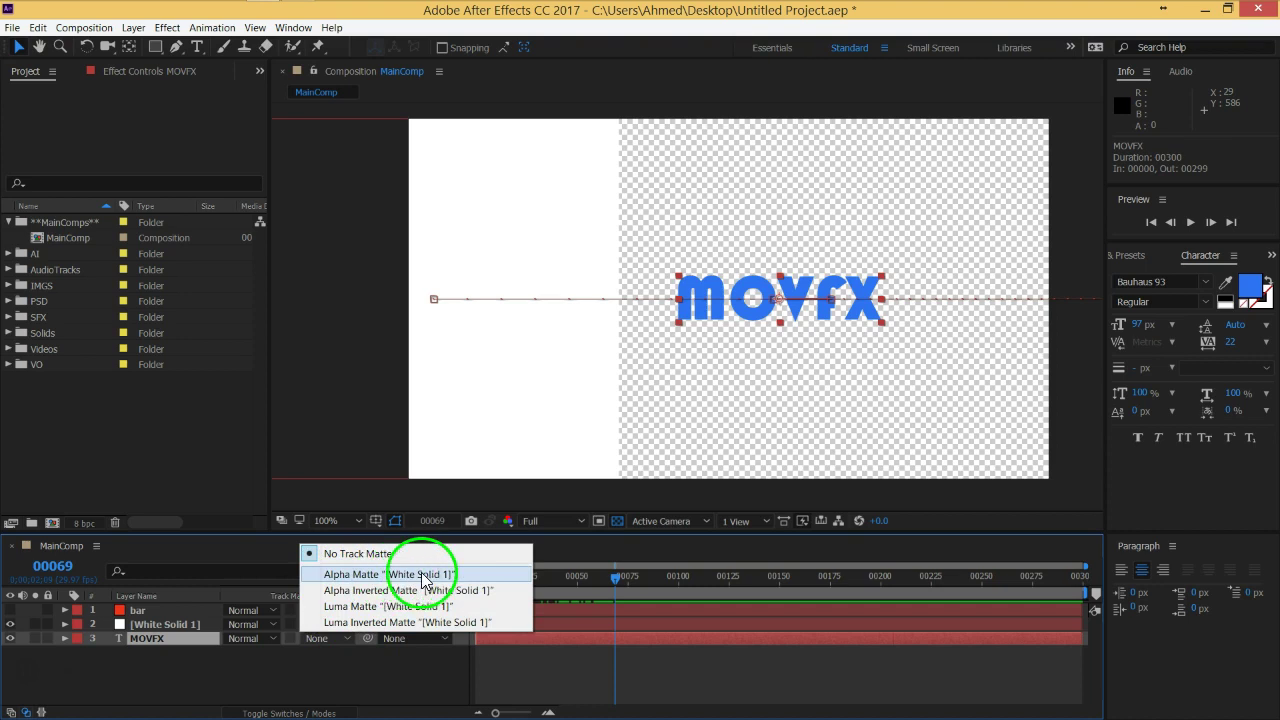
click(357, 574)
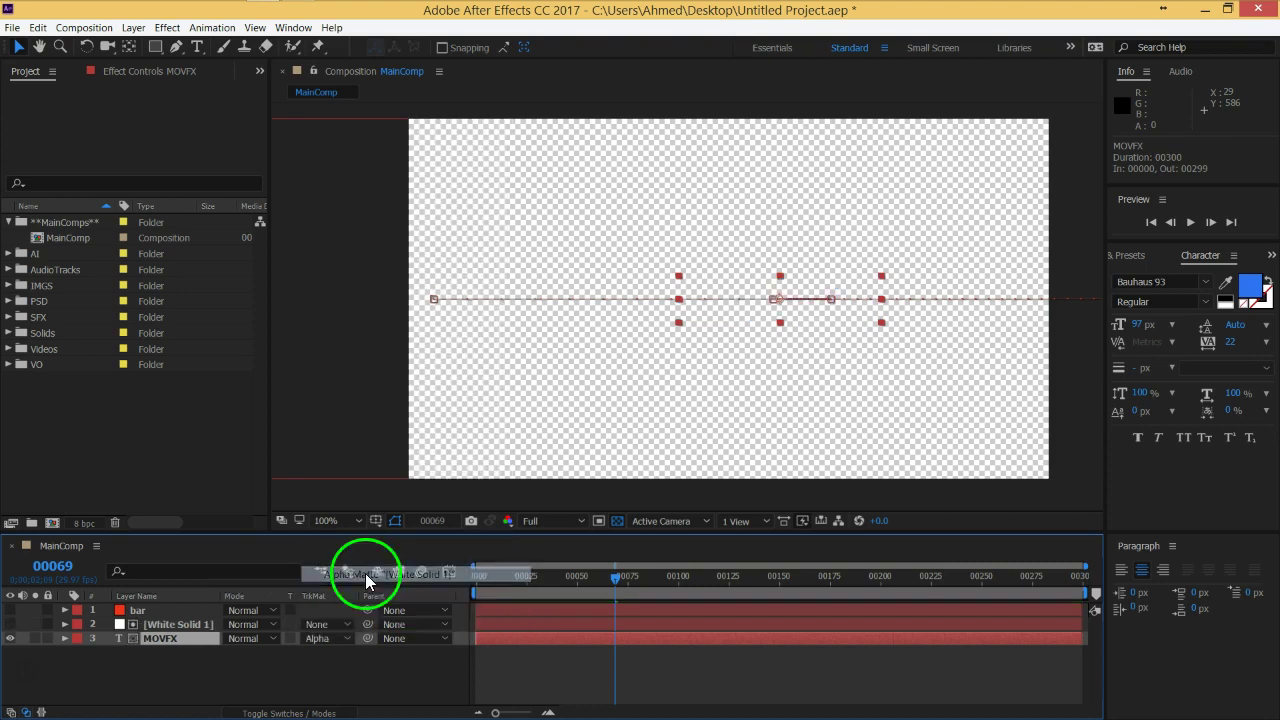
click(344, 676)
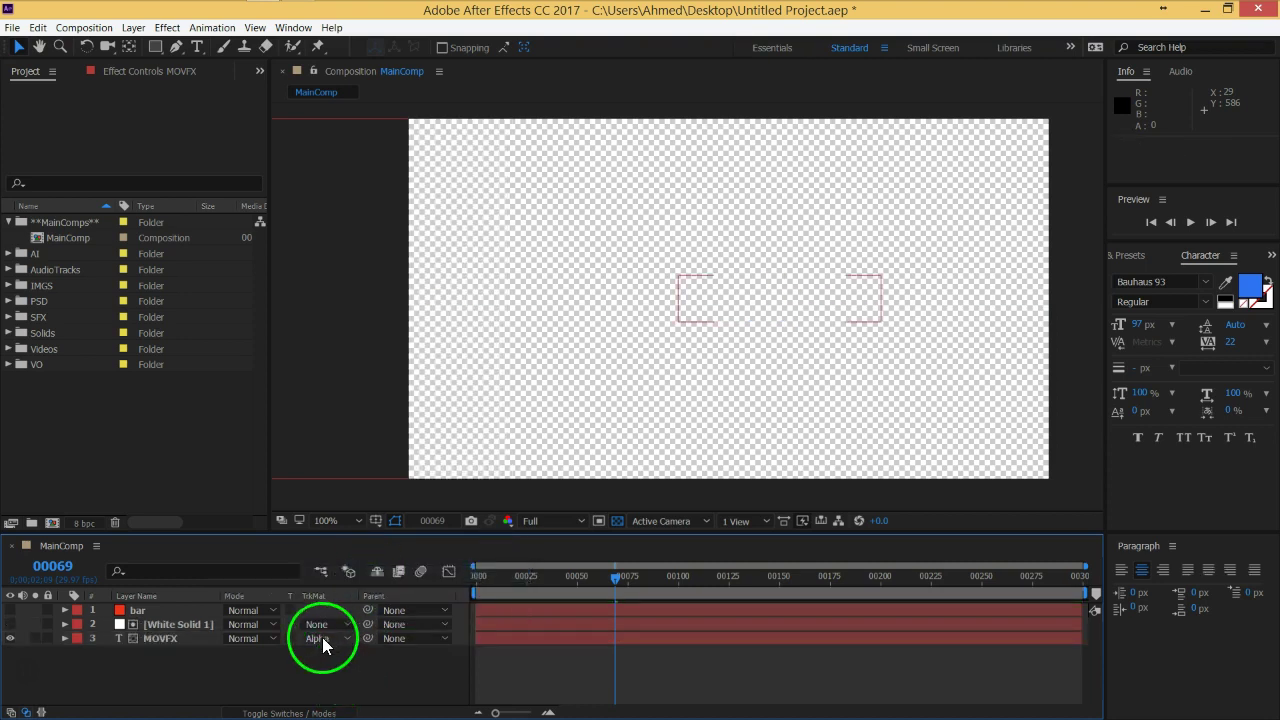
Check a later frame, then switch MOVFX to Alpha Inverted Matte "[White Solid 1]".
click(322, 637)
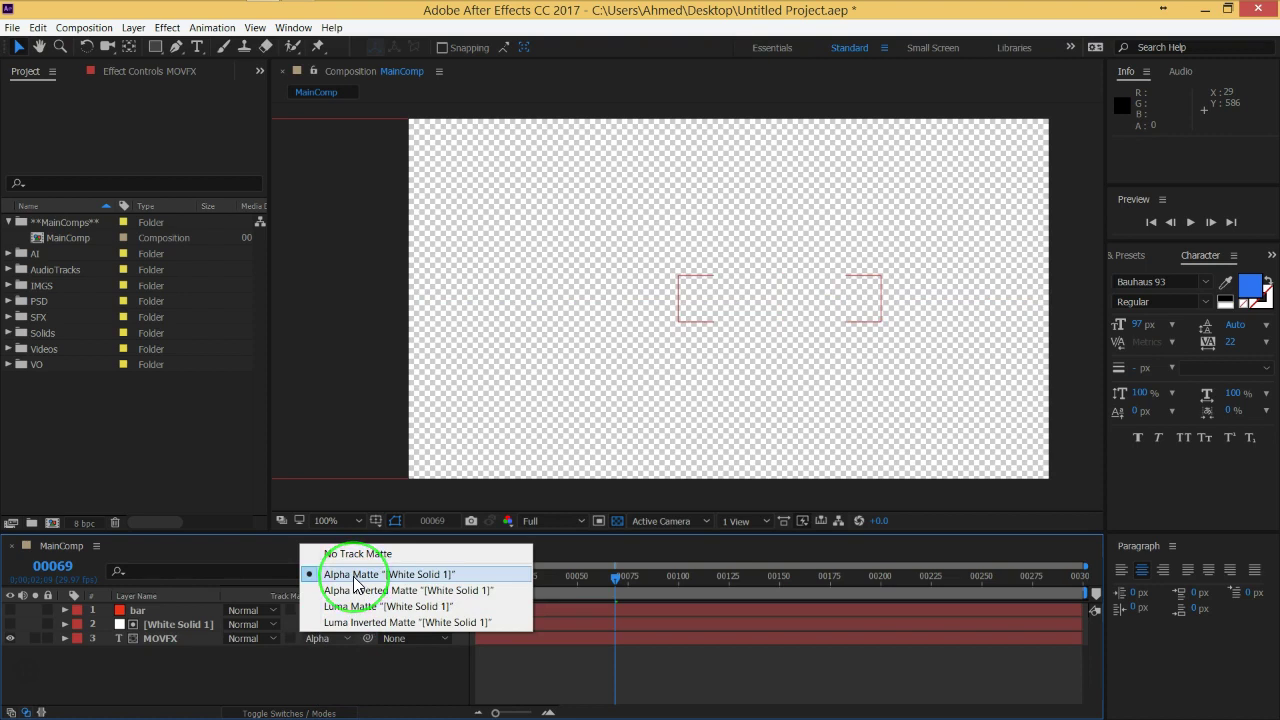
click(289, 654)
click(176, 641)
click(778, 316)
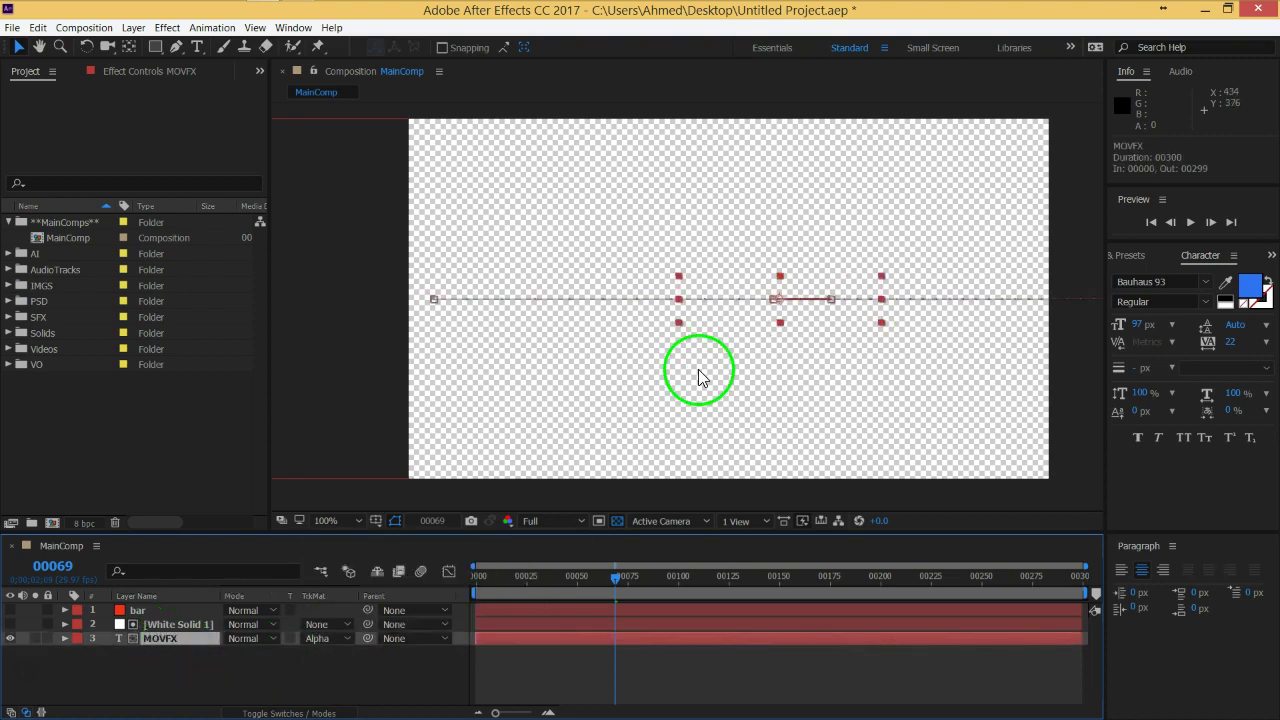
mouse_move(619, 577)
mouse_down()
mouse_move(651, 578)
mouse_move(601, 578)
mouse_up()
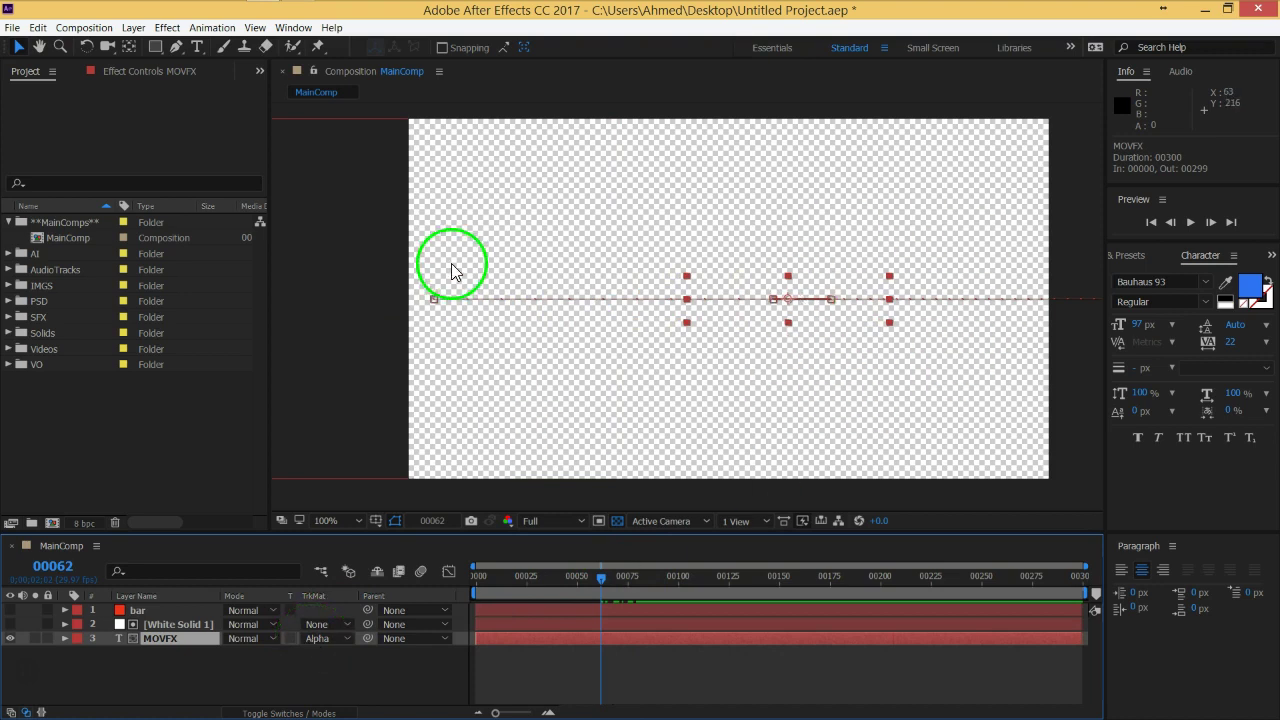
click(347, 639)
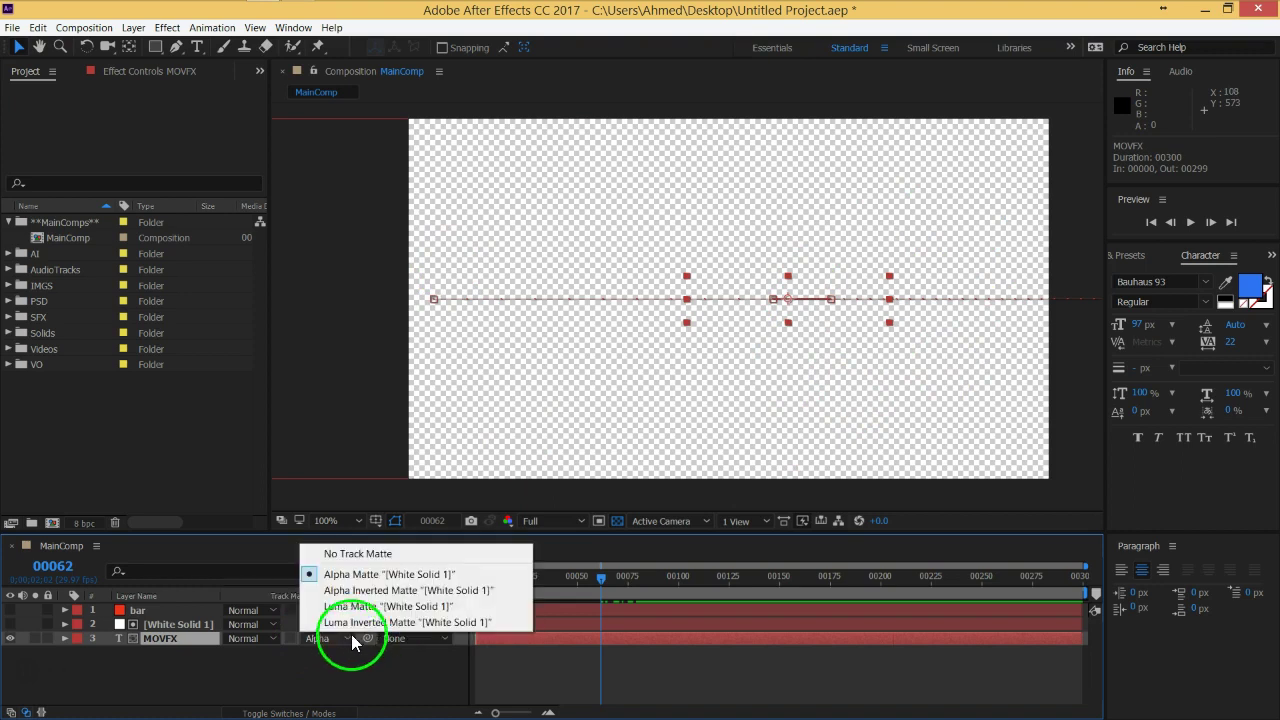
click(357, 591)
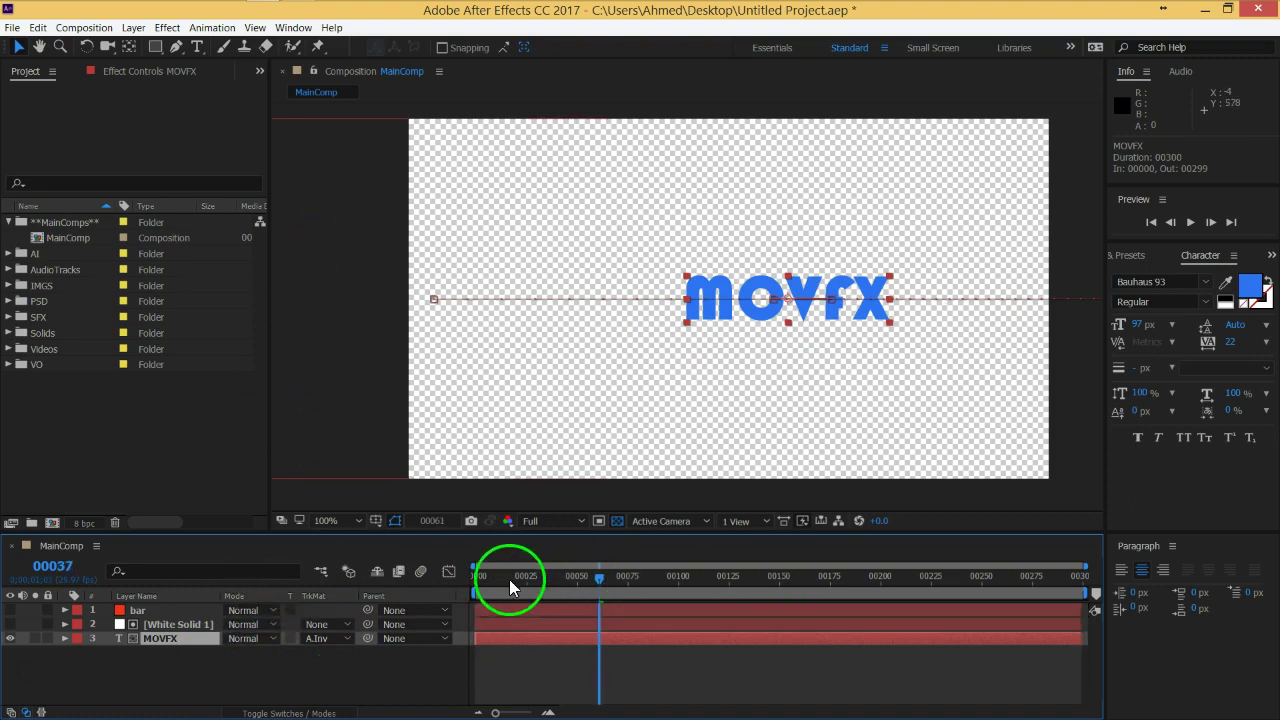
Preview the animation from the start of the timeline.
drag(509, 579, 443, 622)
key(space)
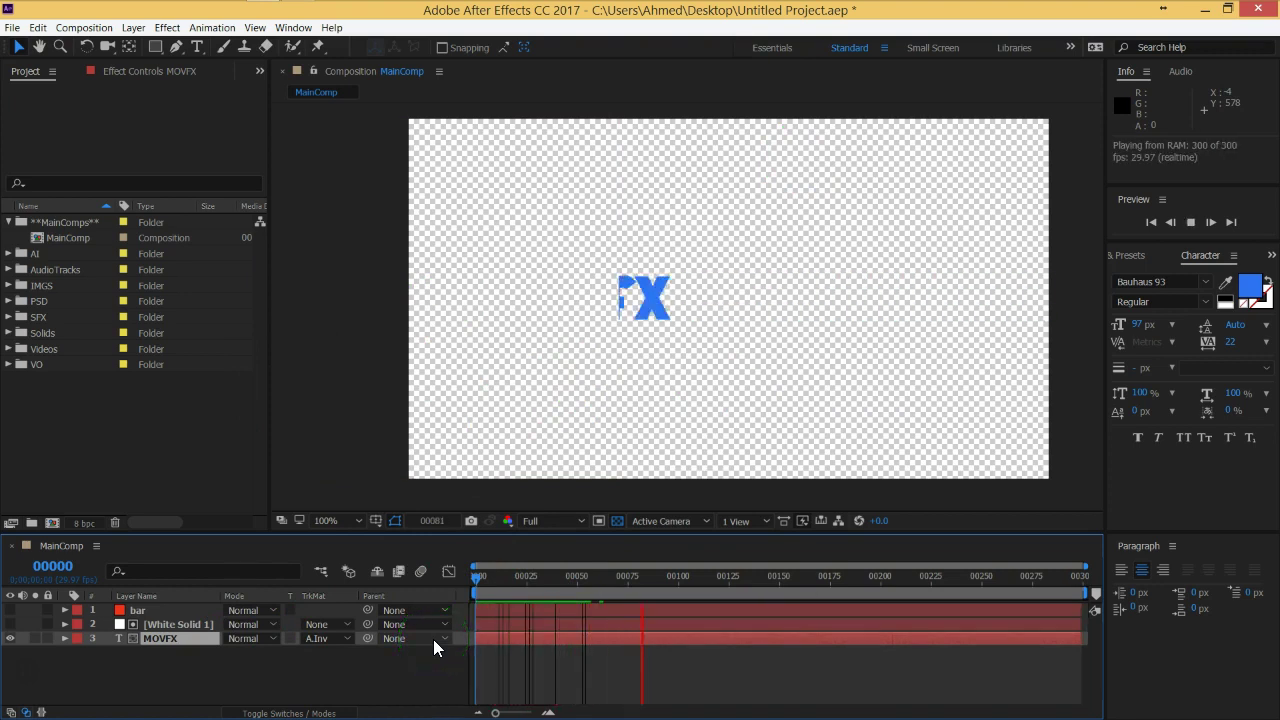
key(space)
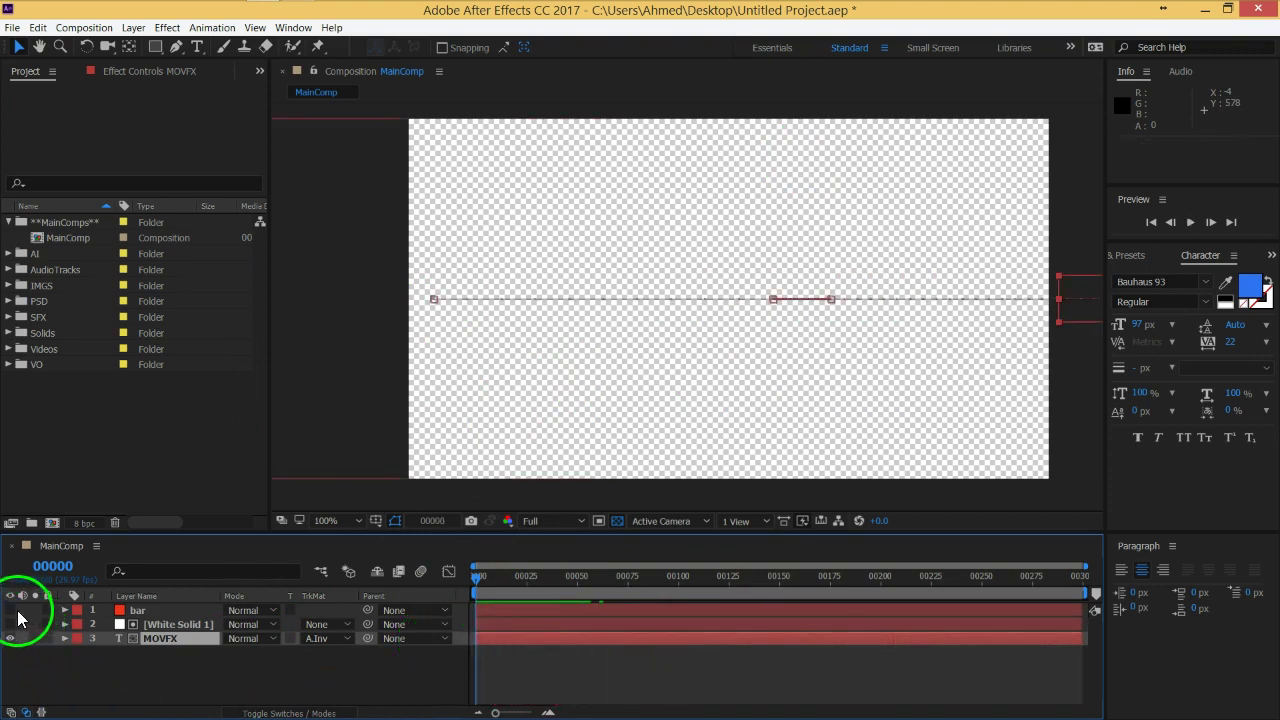
Show the red bar layer, turn off the transparency grid, and preview the animation on black.
click(11, 610)
click(115, 682)
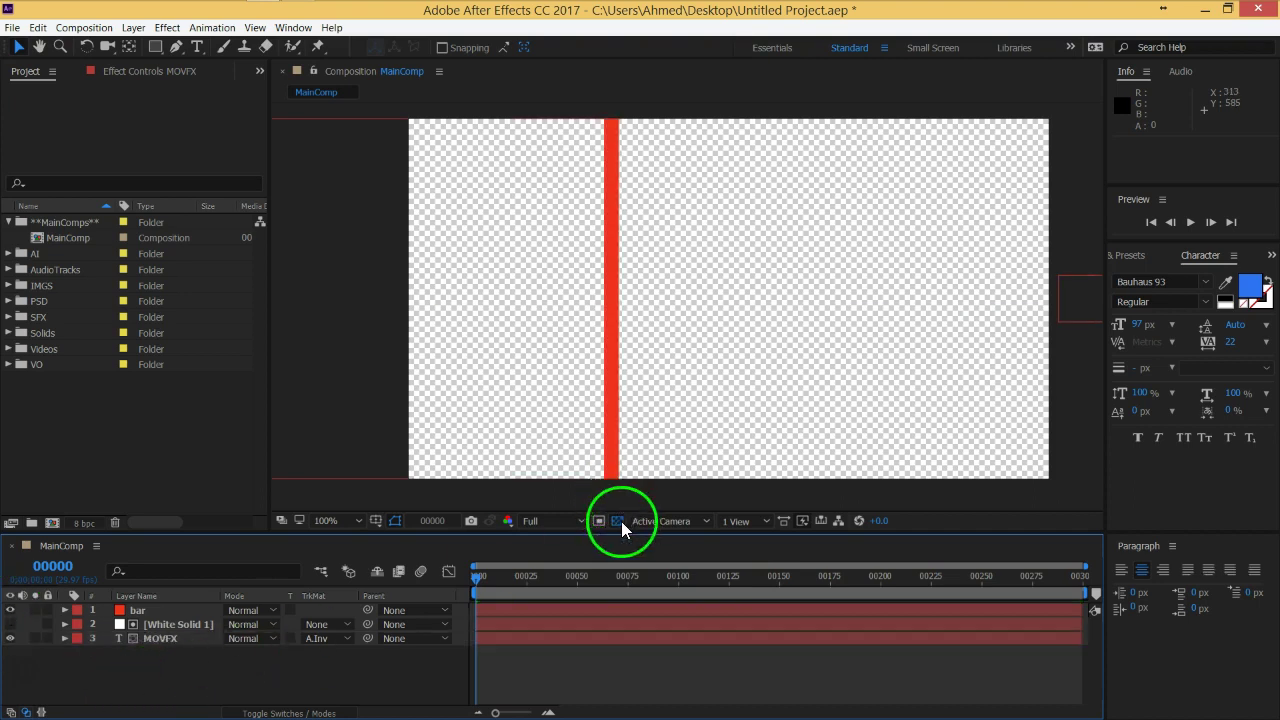
click(617, 521)
key(space)
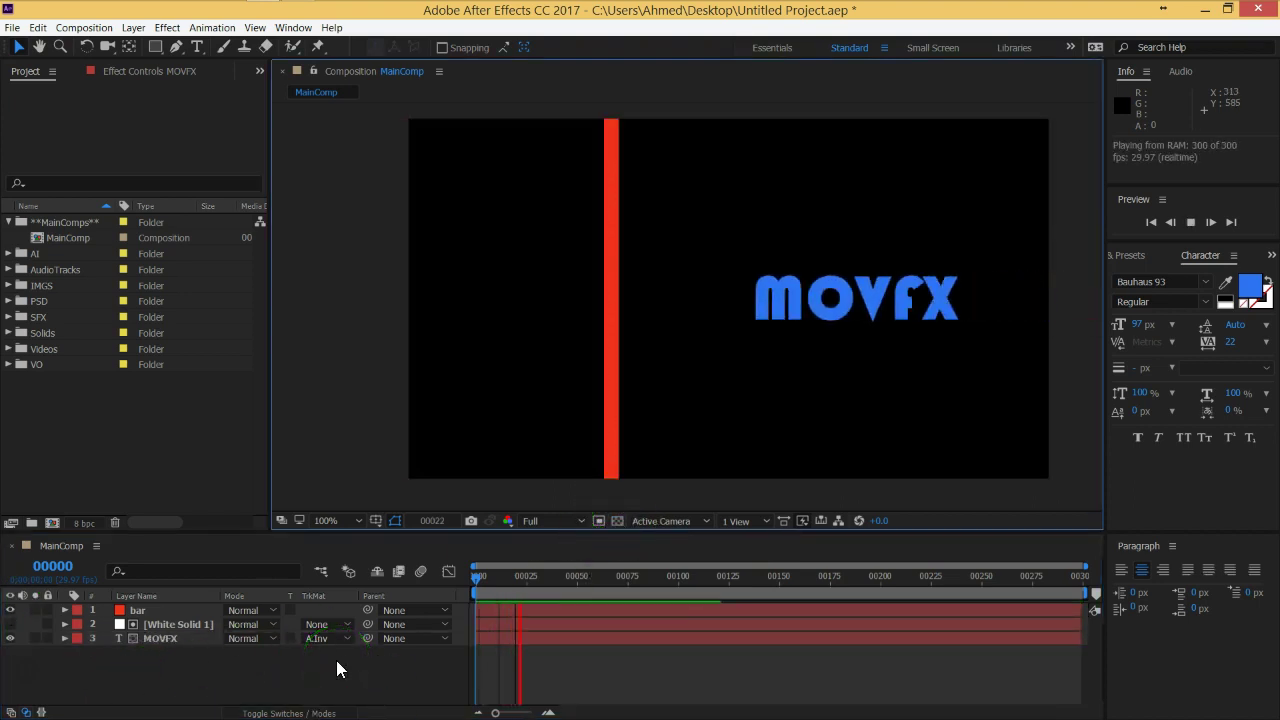
key(space)
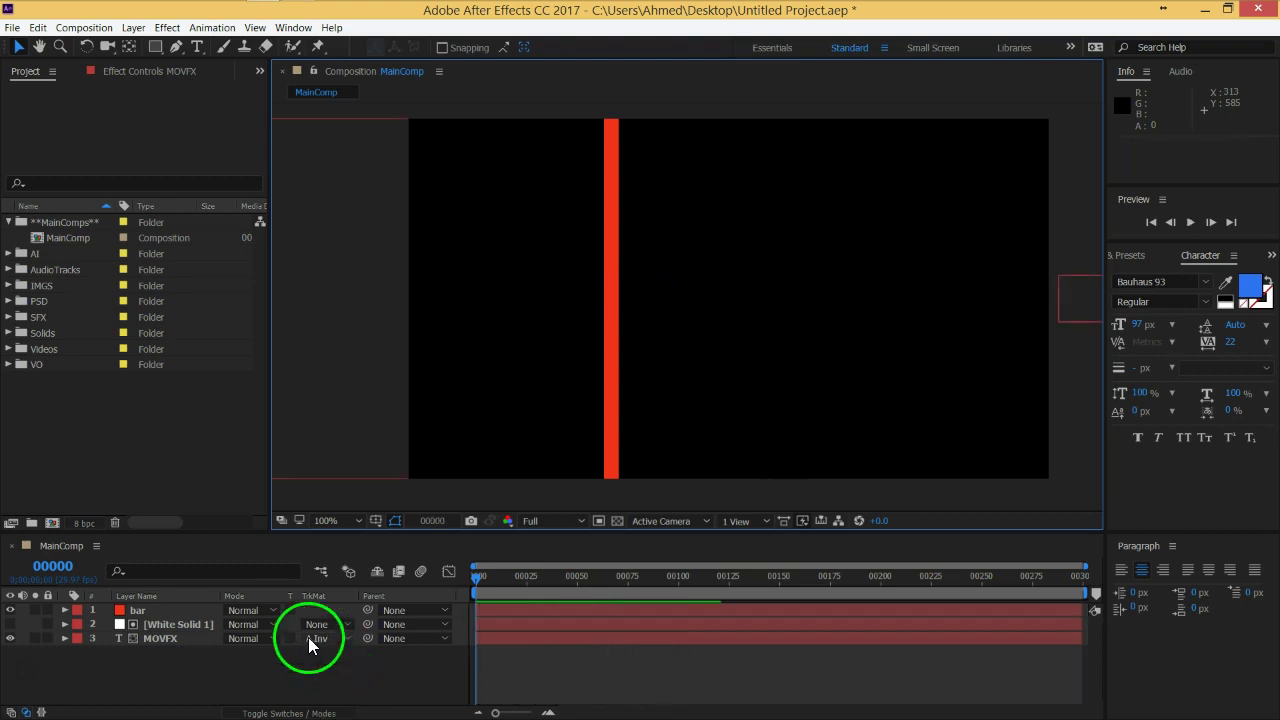
click(309, 640)
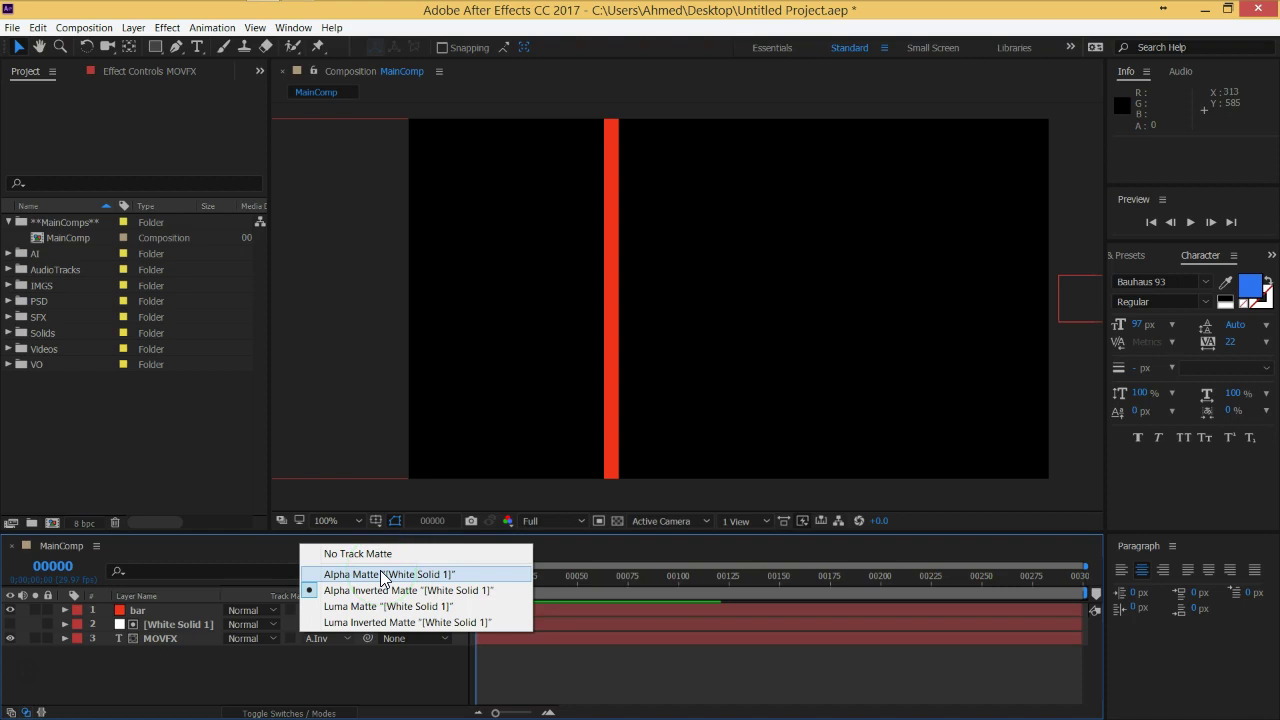
click(240, 672)
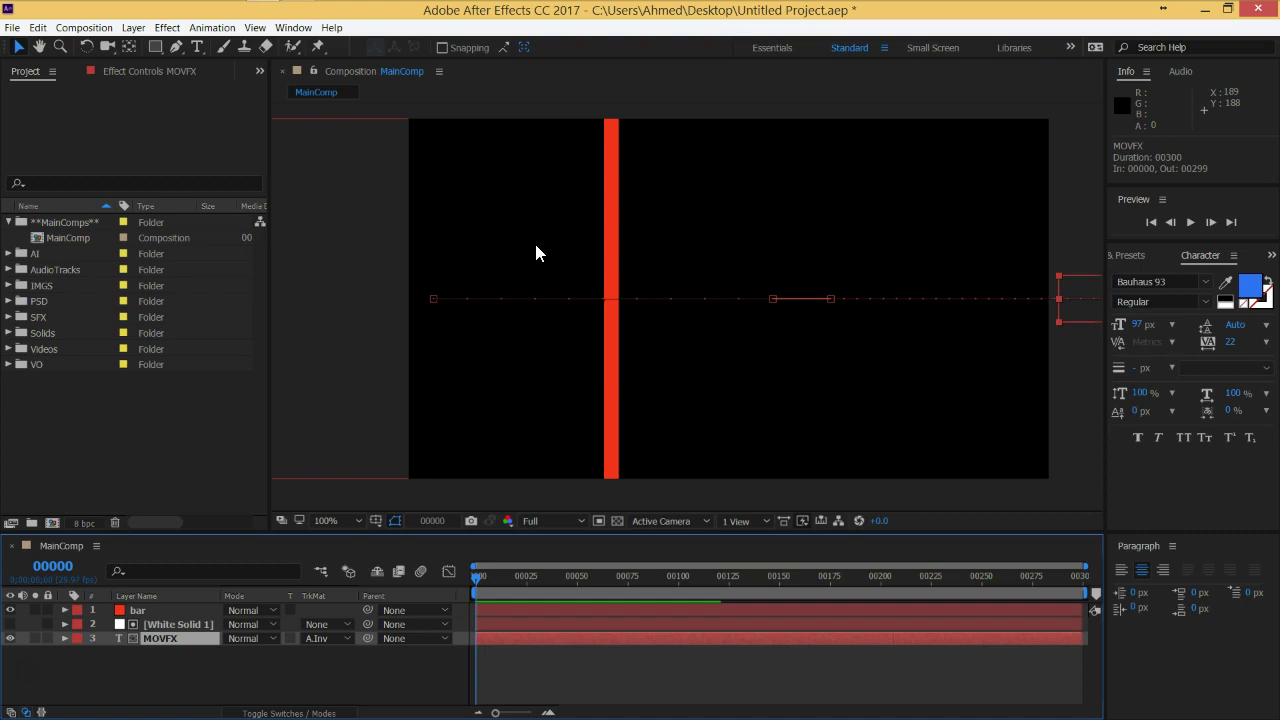
Review MOVFX's track matte choices, keeping Alpha Inverted Matte for now.
click(527, 296)
click(337, 643)
click(316, 683)
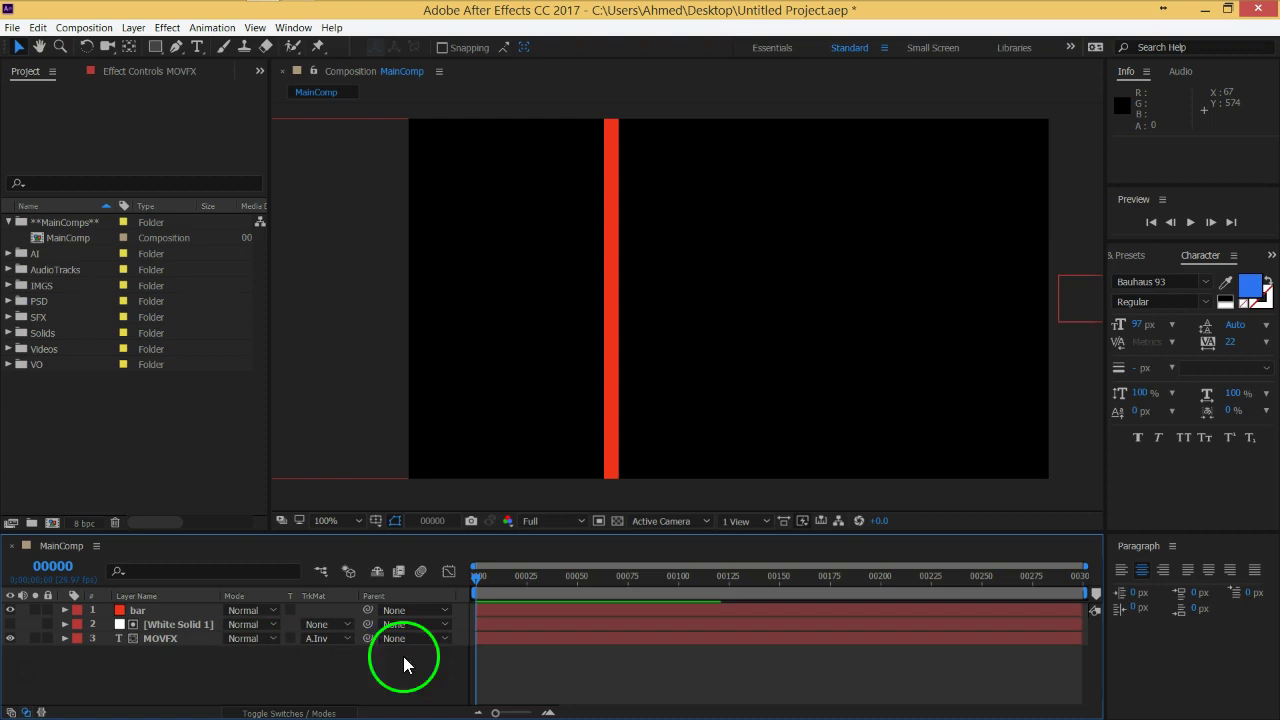
click(313, 639)
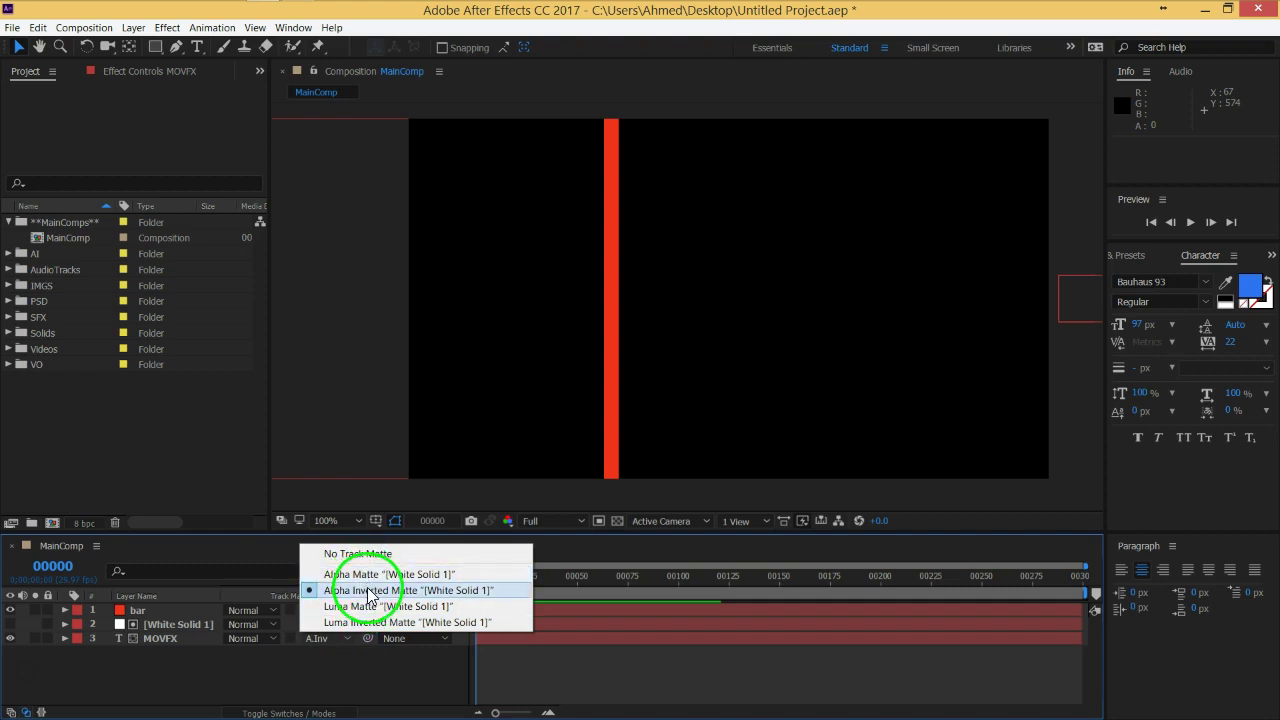
click(367, 596)
click(306, 686)
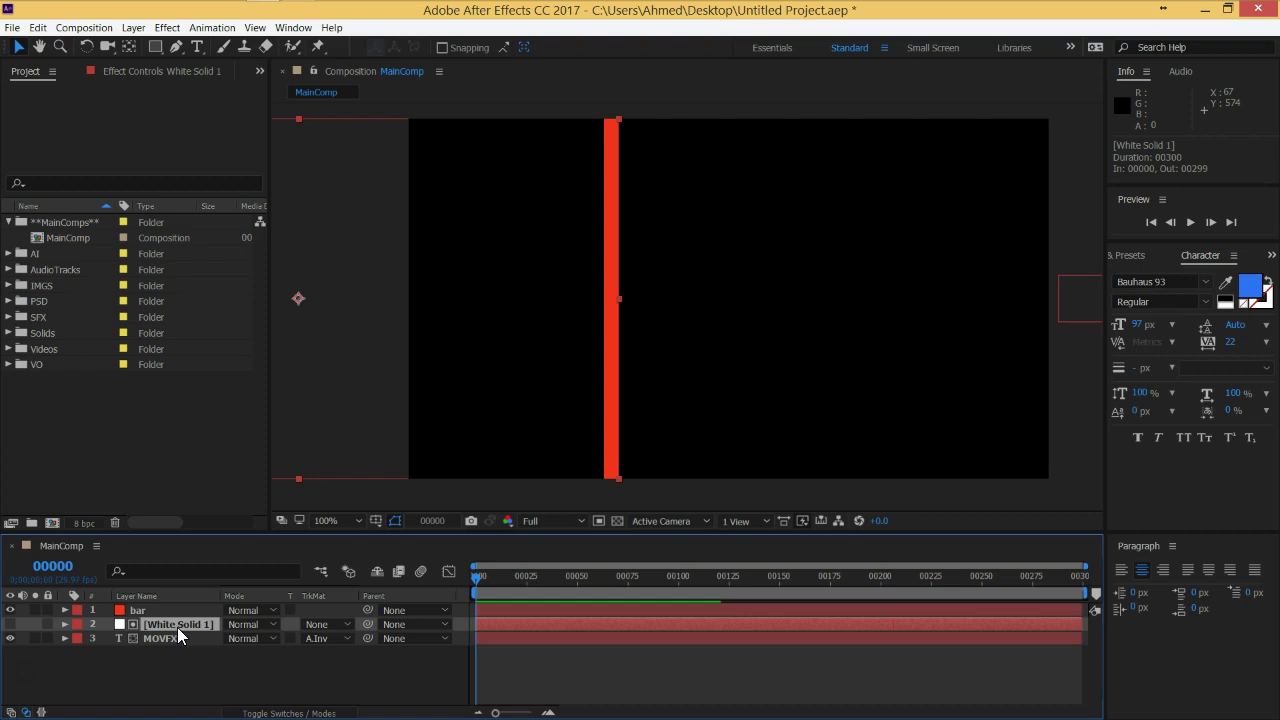
Turn the checkerboard back on, set MOVFX to No Track Matte, and make White Solid 1 visible.
click(617, 521)
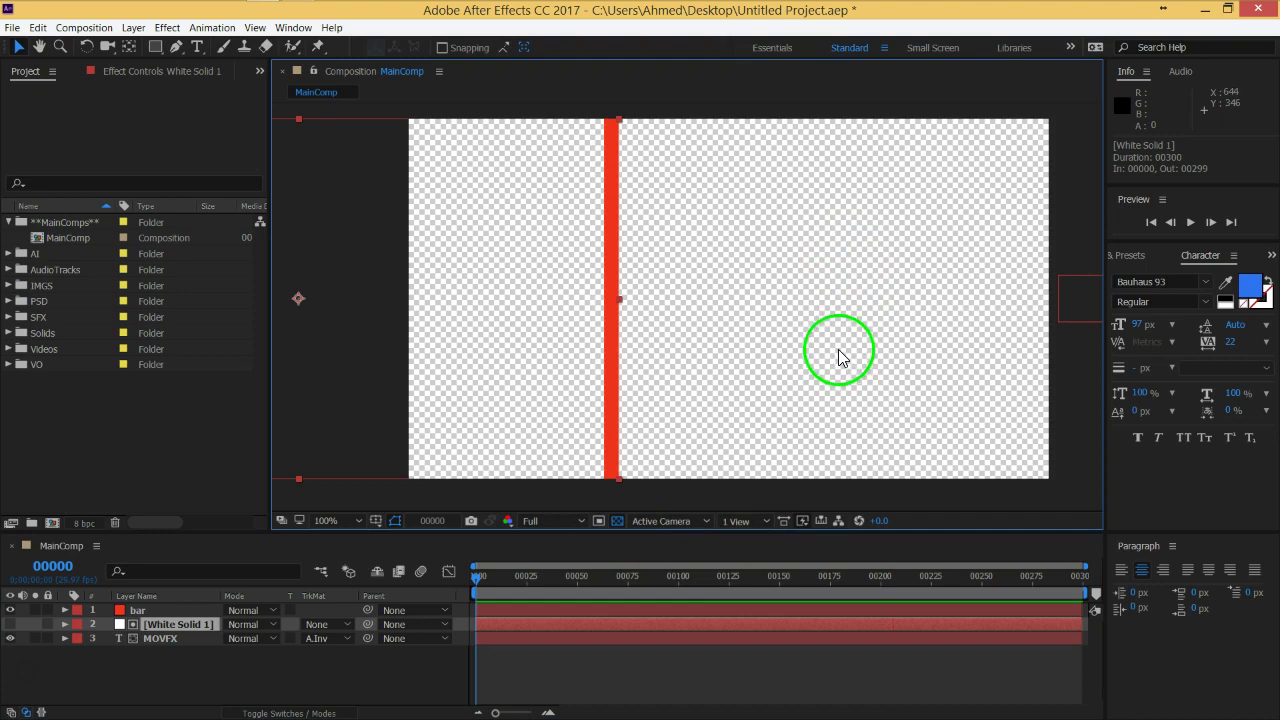
click(322, 639)
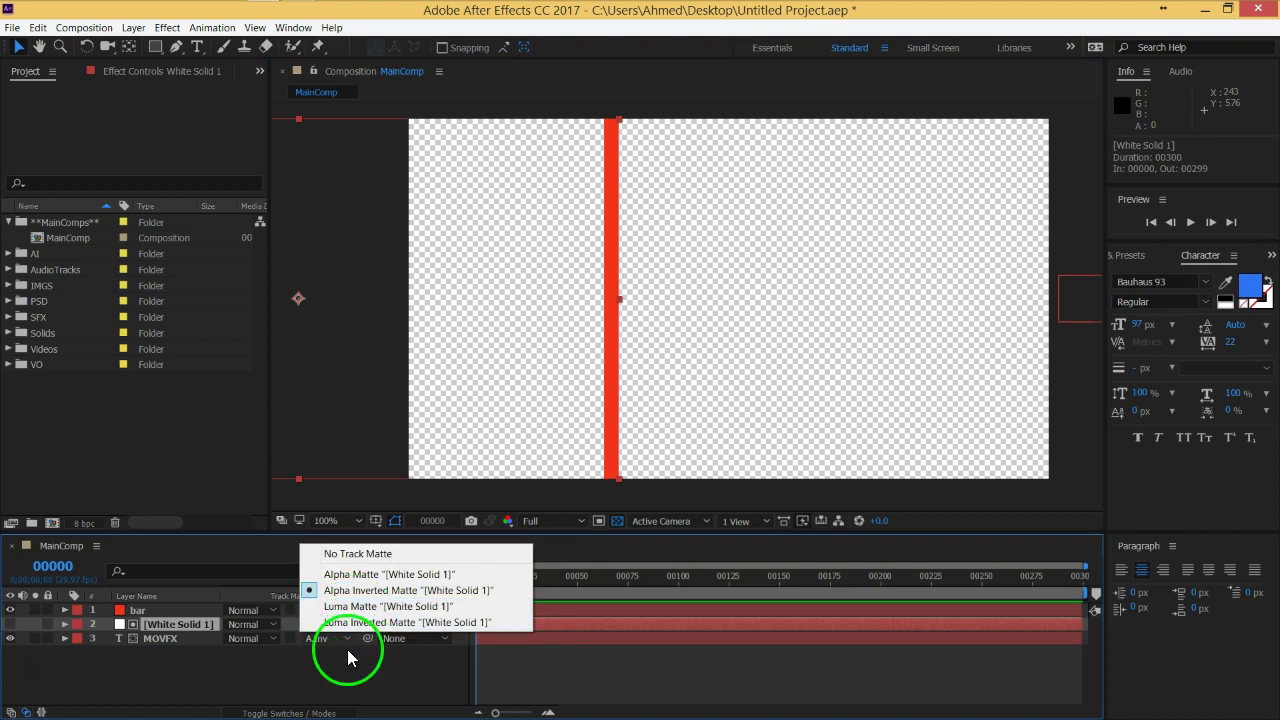
click(339, 657)
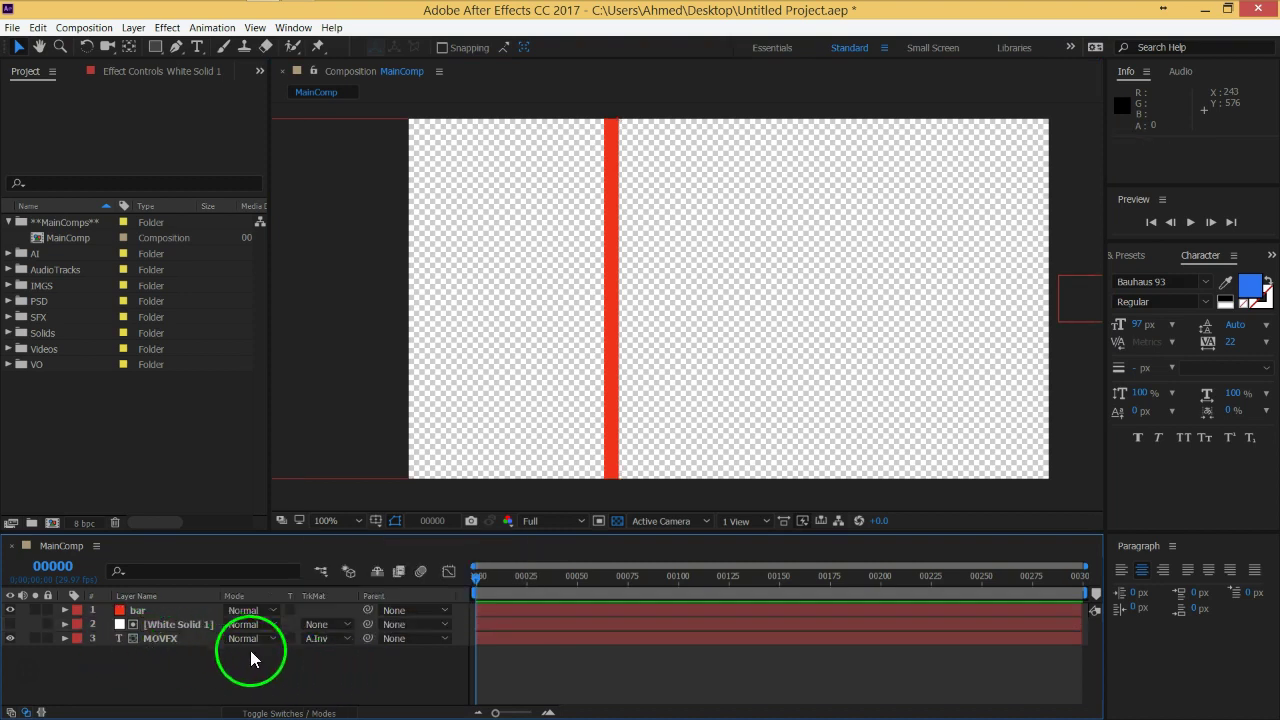
click(325, 639)
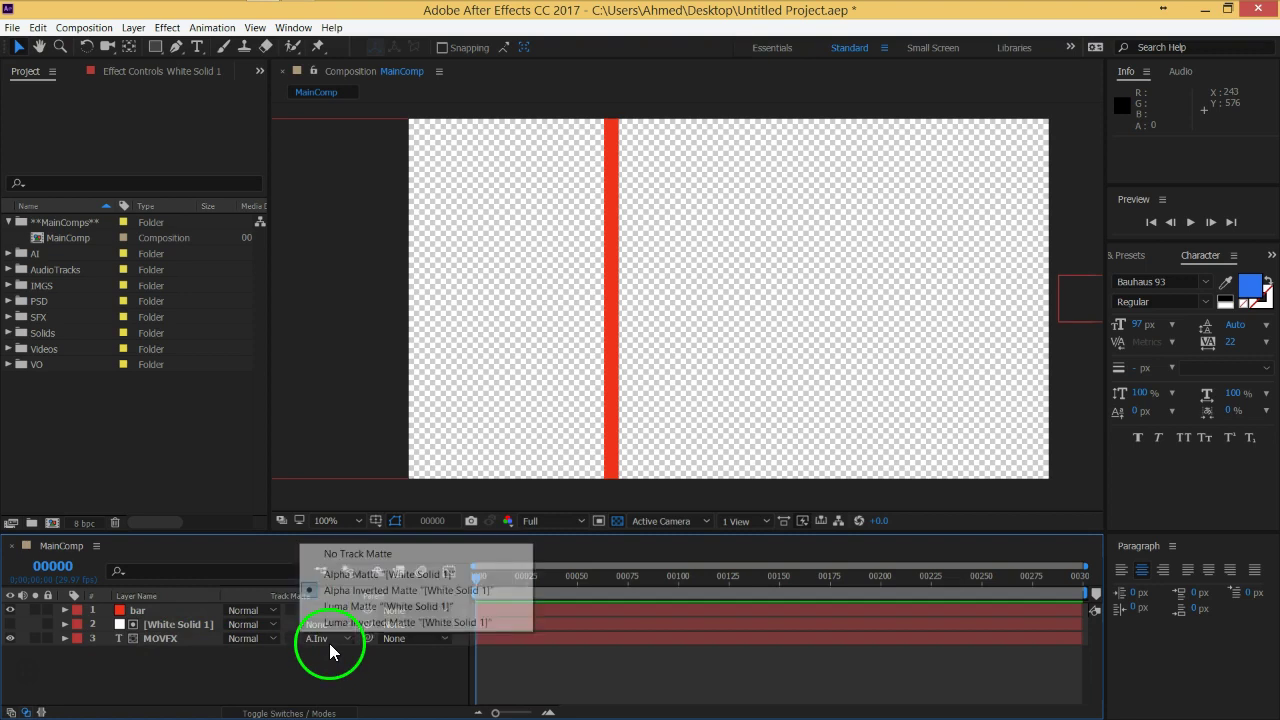
click(334, 557)
click(10, 624)
click(200, 624)
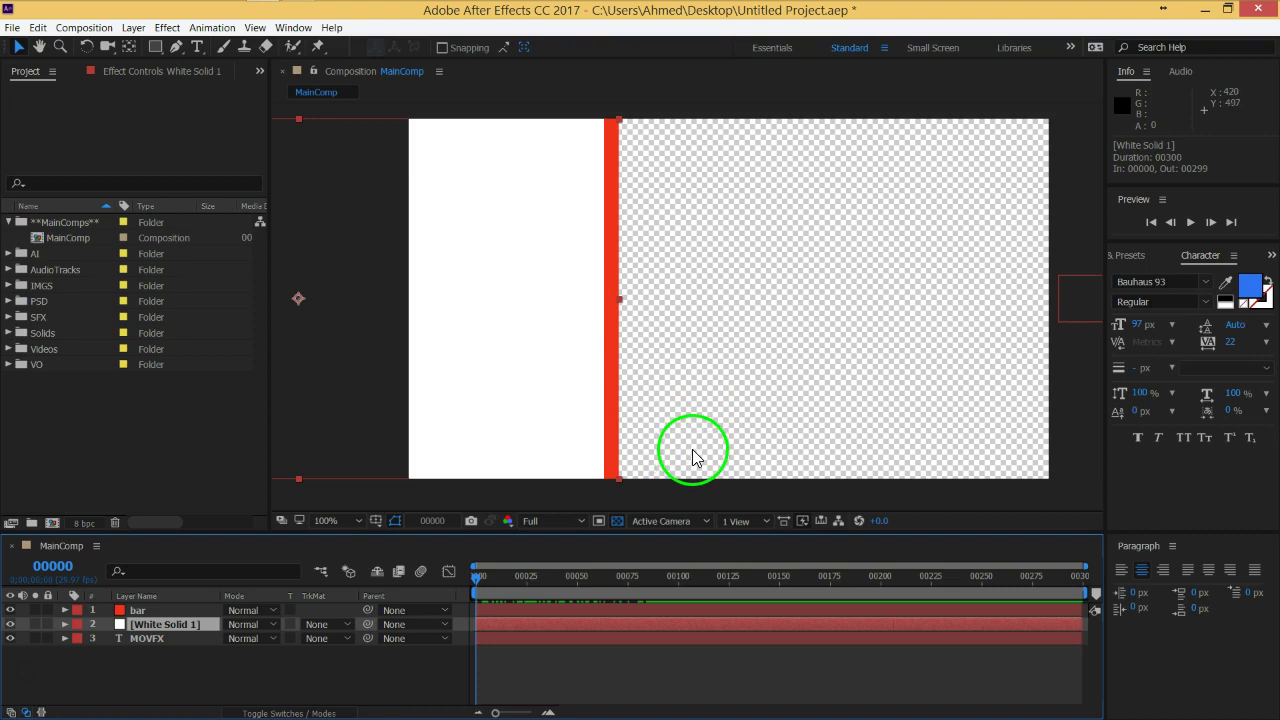
Hide the bar layer and reset White Solid 1's Position to 480, 270 so it fills the frame.
click(10, 610)
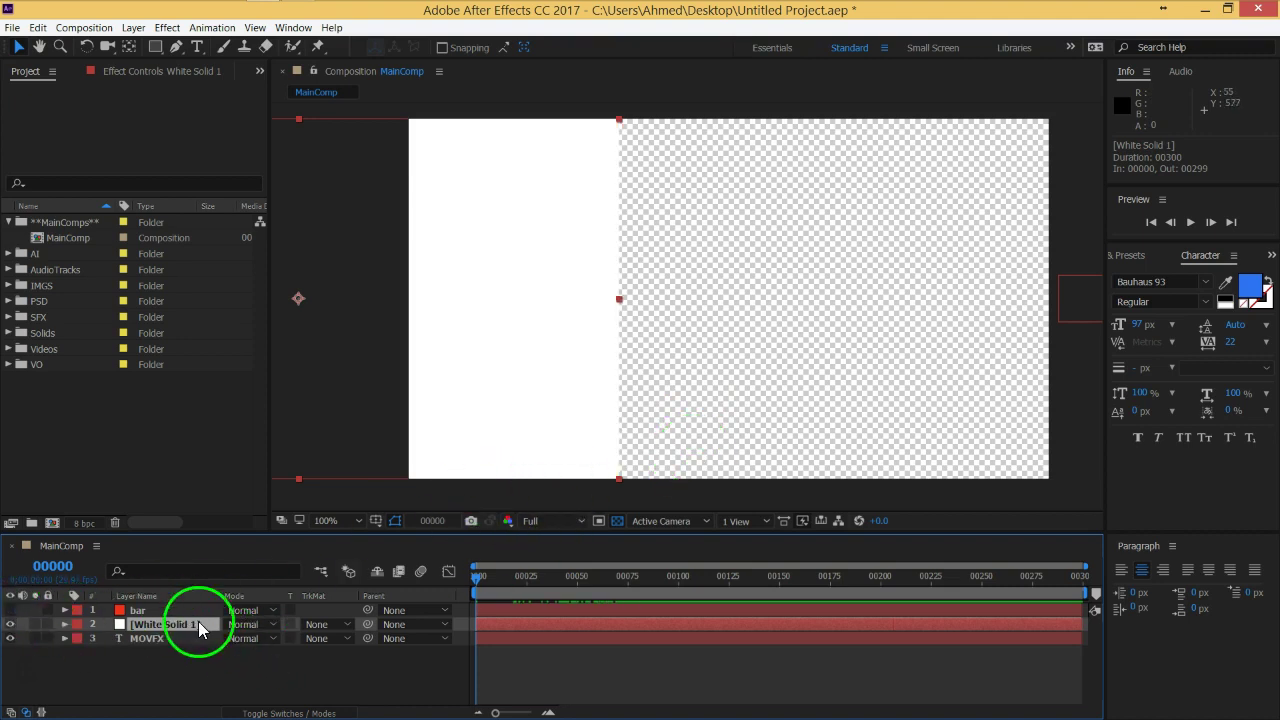
key(p)
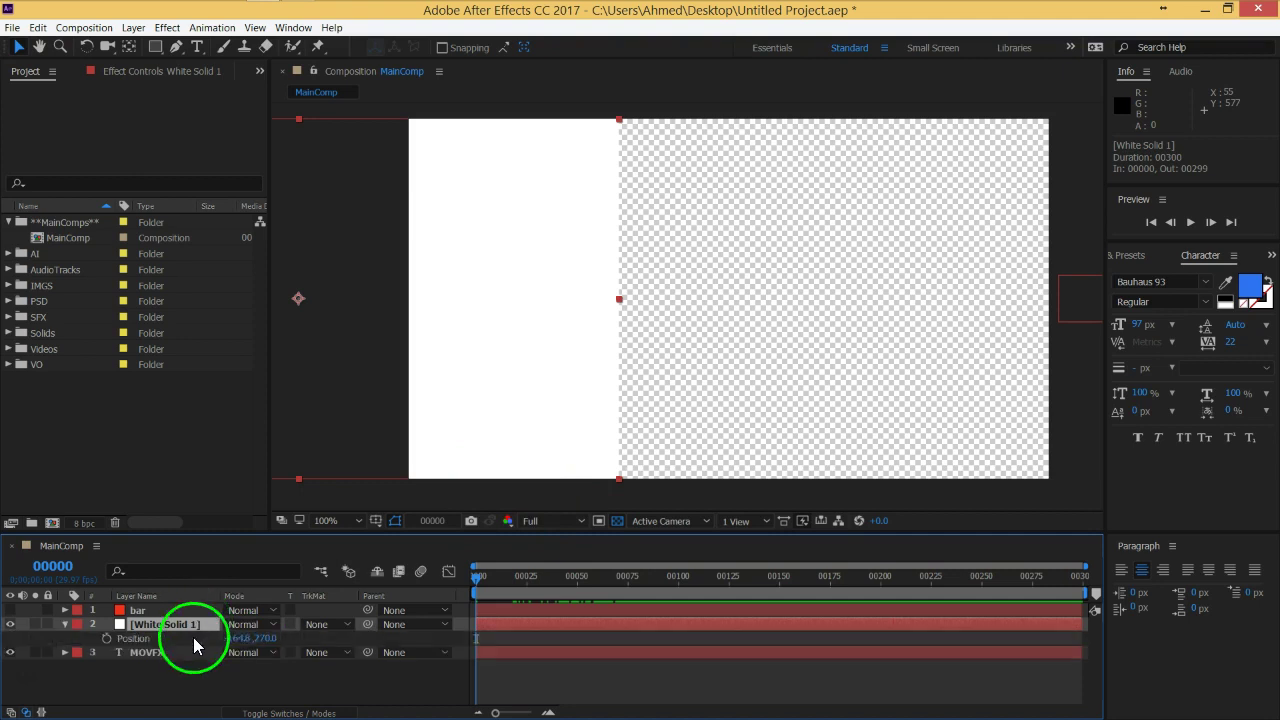
right_click(193, 637)
click(229, 596)
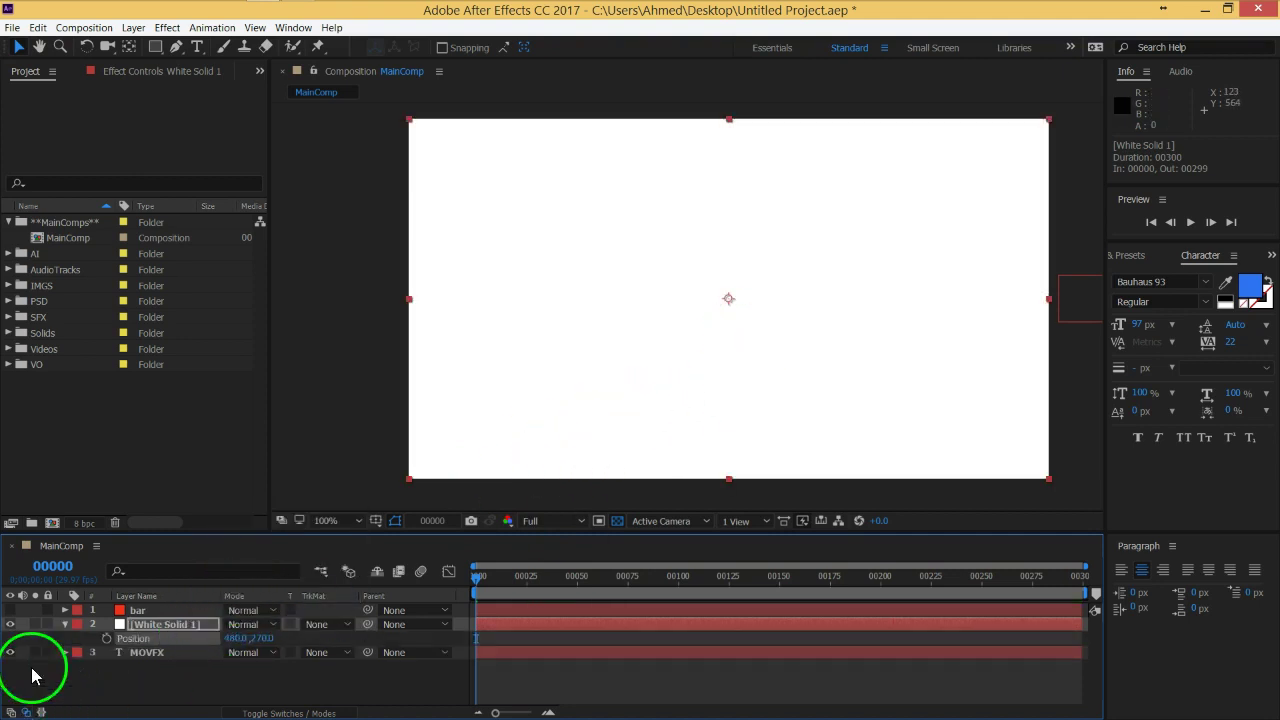
click(65, 624)
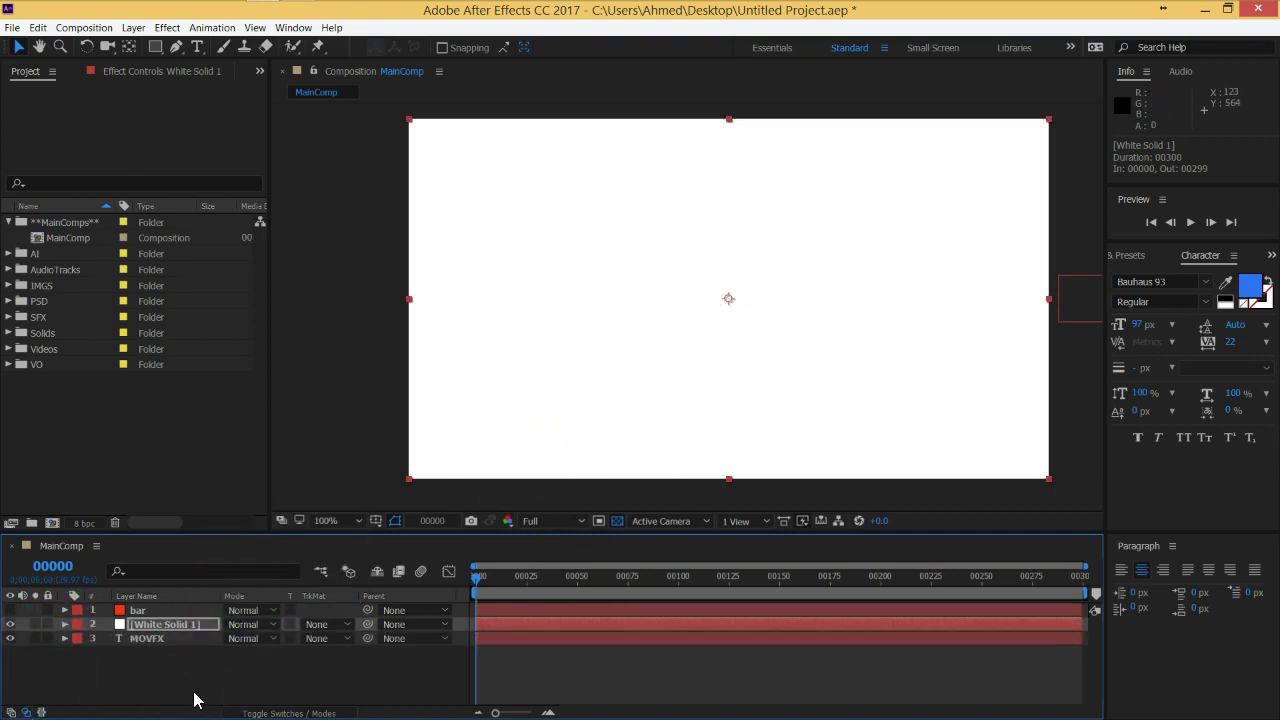
click(230, 686)
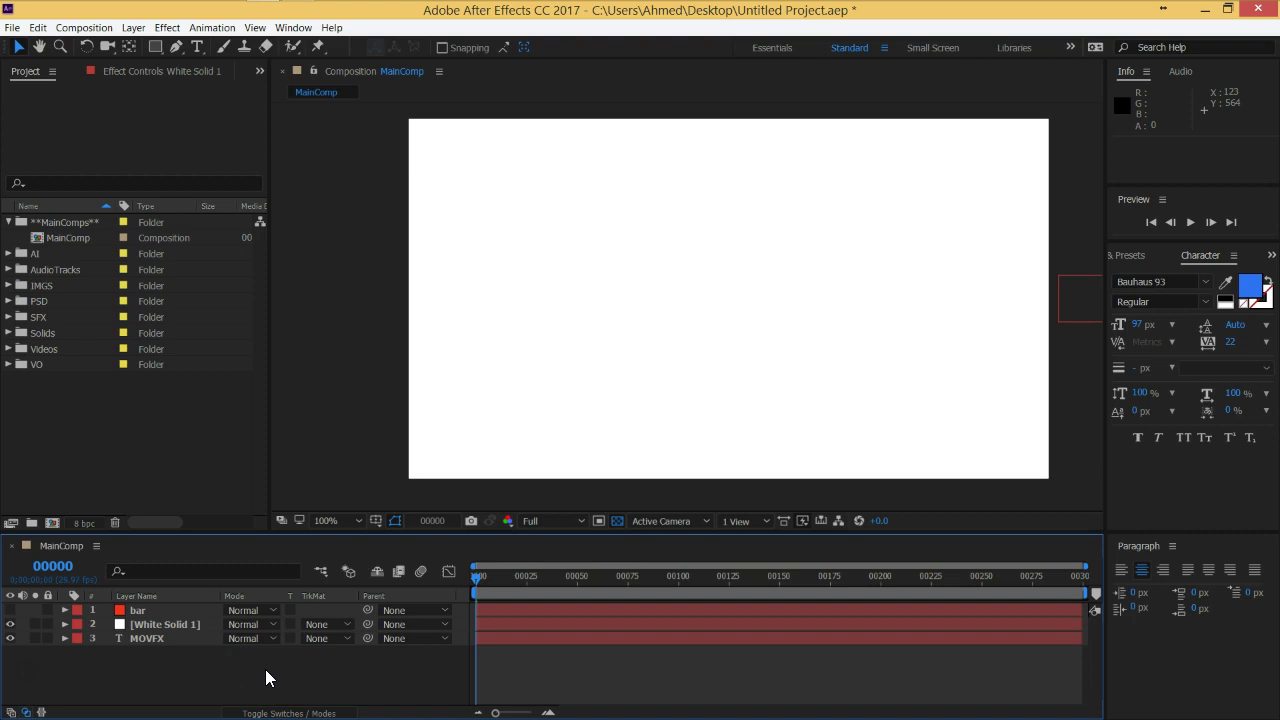
Search Effects & Presets for 'ram' and apply Gradient Ramp to White Solid 1.
click(255, 624)
click(1163, 275)
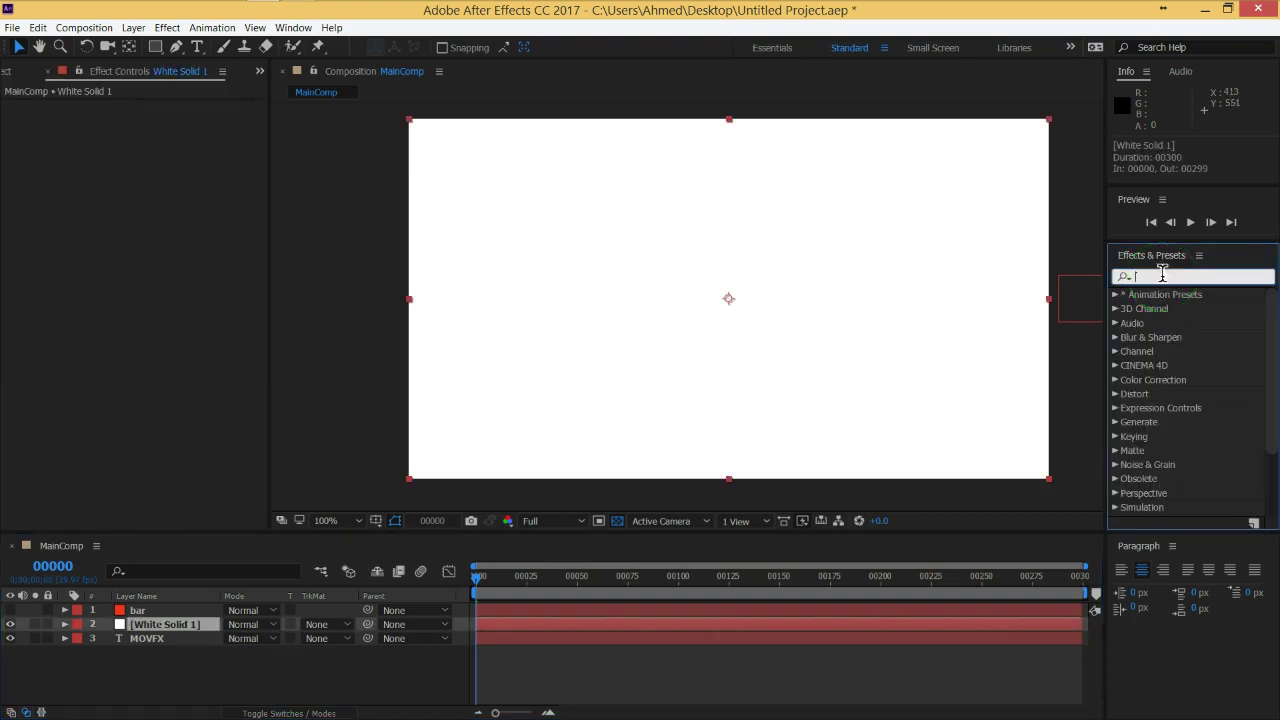
text(Ranp)
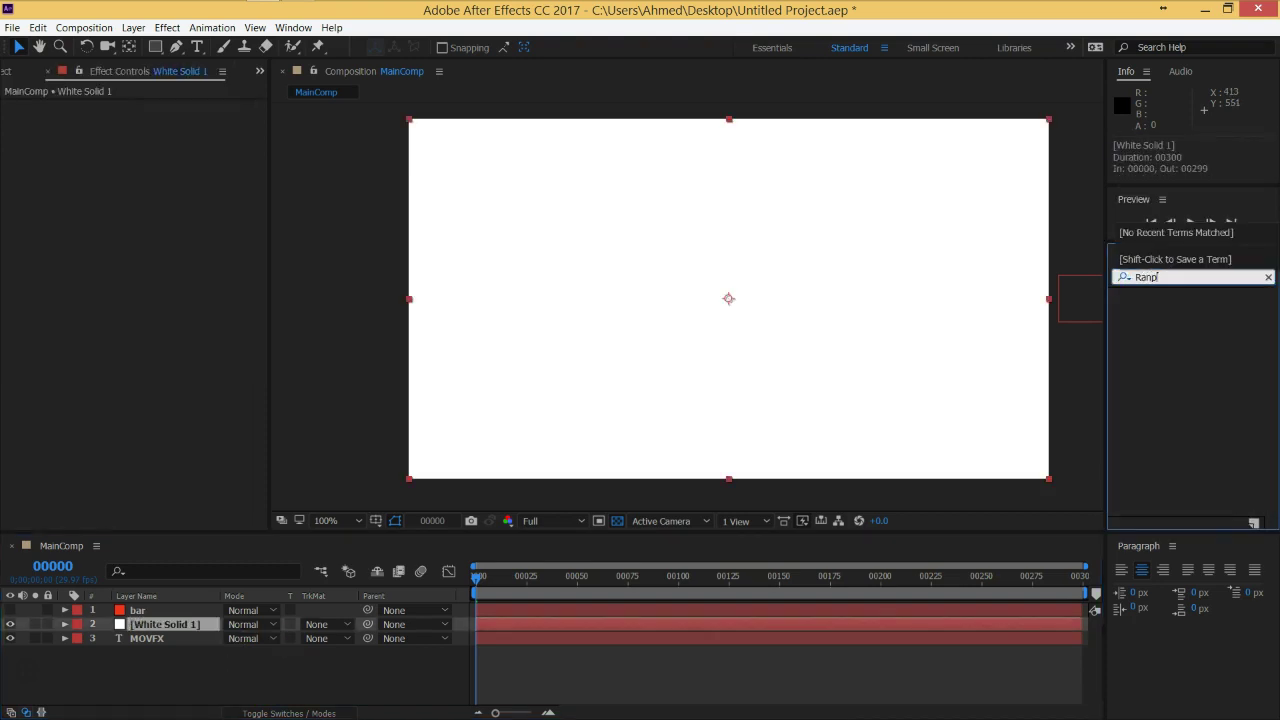
key(BackSpace)
key(BackSpace)
key(BackSpace)
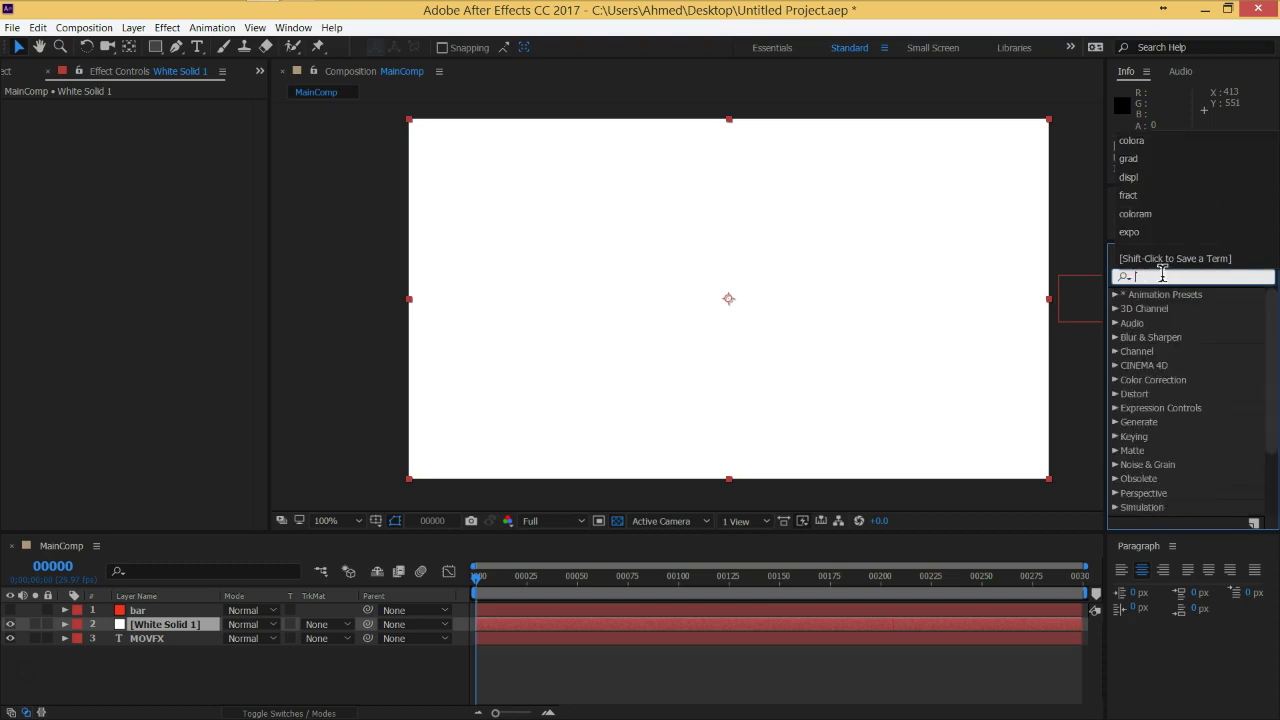
text(ram)
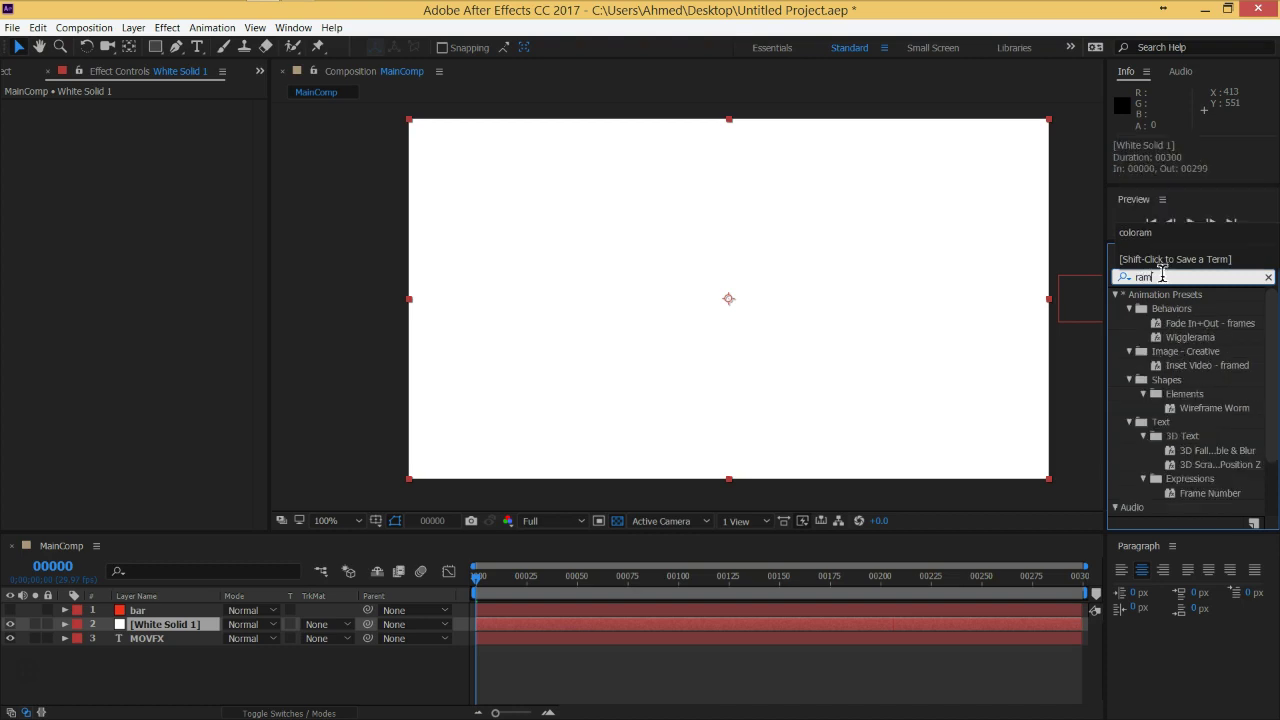
scroll(1203, 449, down, 2)
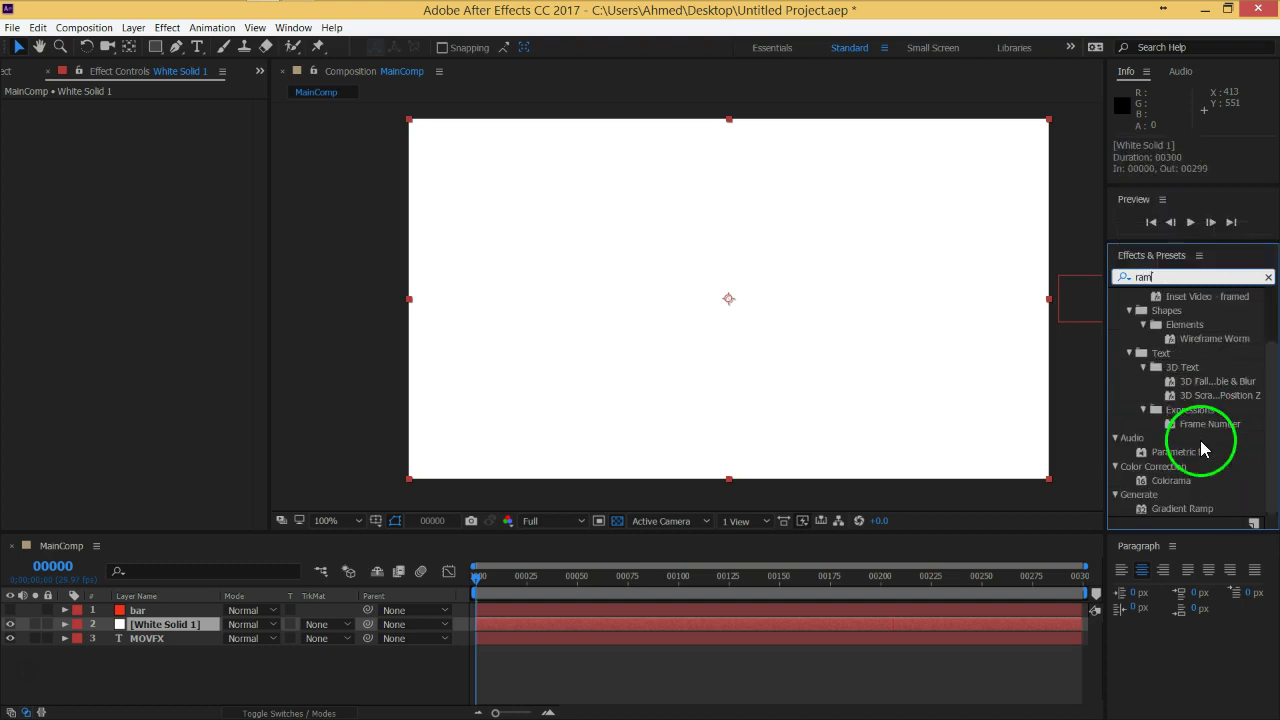
double_click(1191, 509)
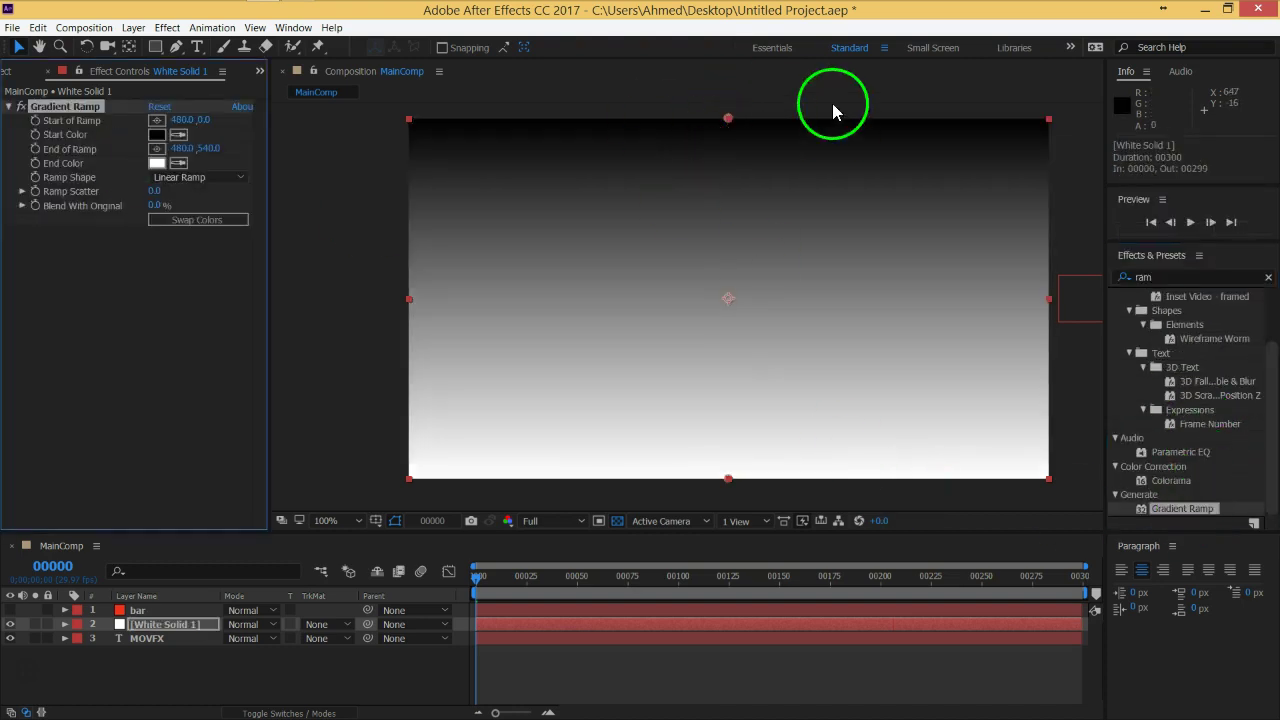
Place the ramp start at the right edge (961, 274) and the end at the left edge (3, 270).
mouse_move(728, 122)
mouse_down()
mouse_move(726, 90)
mouse_move(725, 164)
mouse_up()
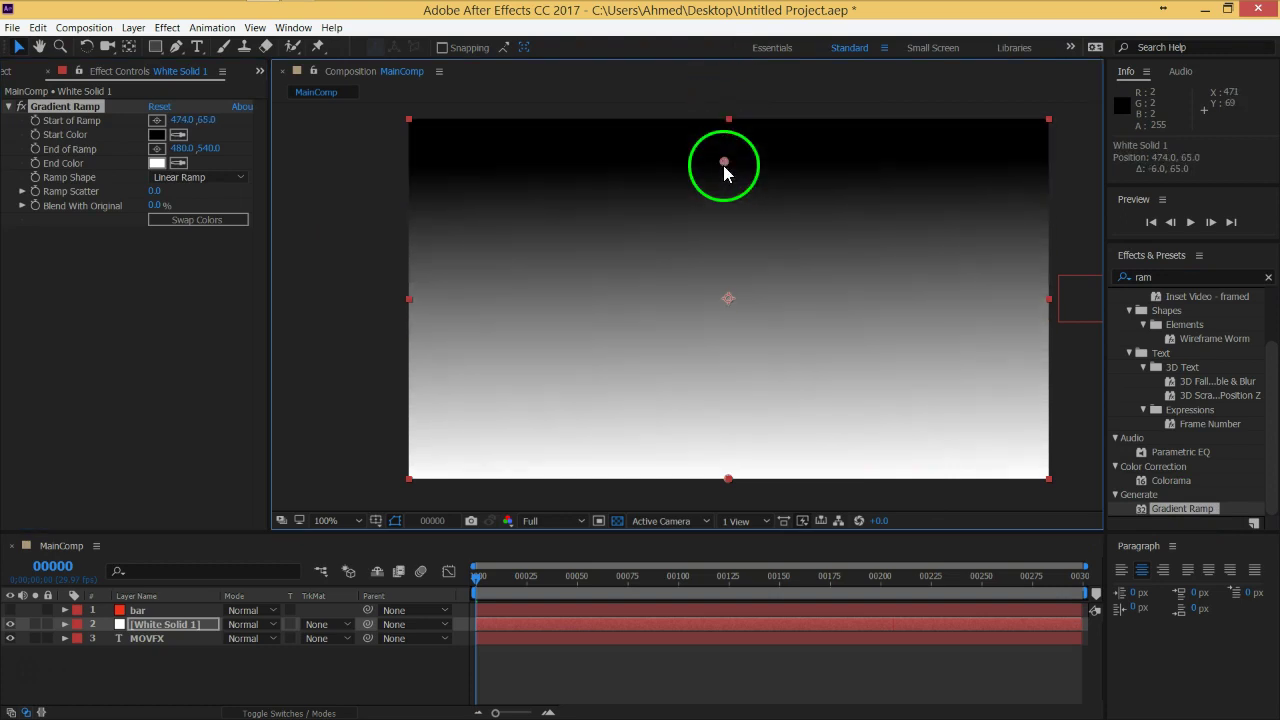
key(ctrl+z)
mouse_move(728, 120)
mouse_down()
mouse_move(726, 271)
mouse_move(1049, 303)
mouse_up()
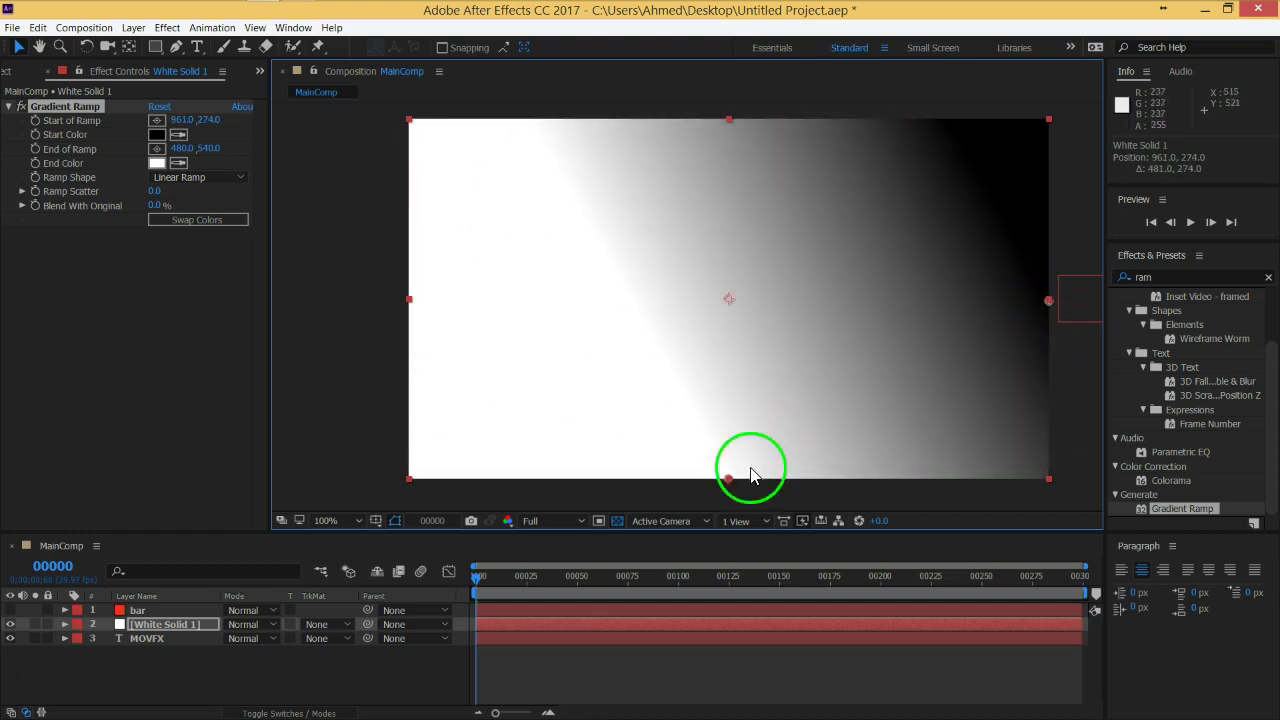
mouse_move(729, 484)
mouse_down()
mouse_move(415, 313)
mouse_move(411, 297)
mouse_up()
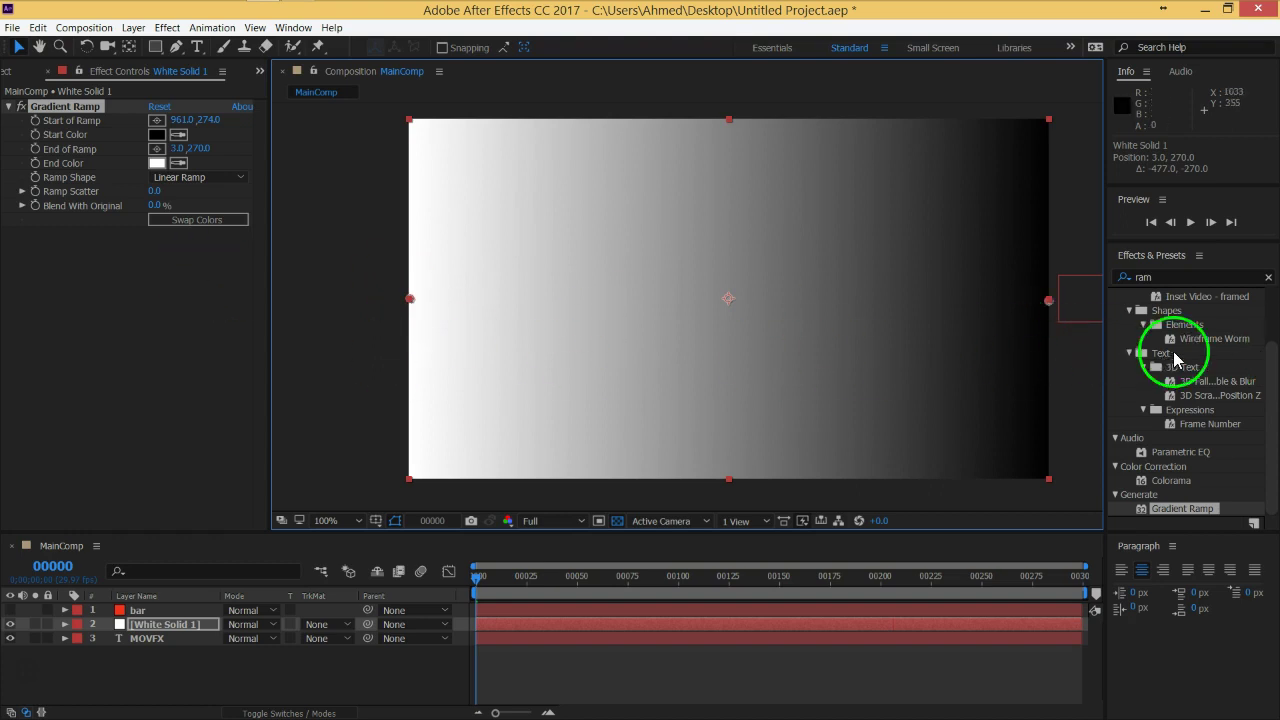
Search 'coloram', drop Colorama onto the gradient solid, and pick the Ramp Grey output palette.
click(1172, 277)
text(coloram)
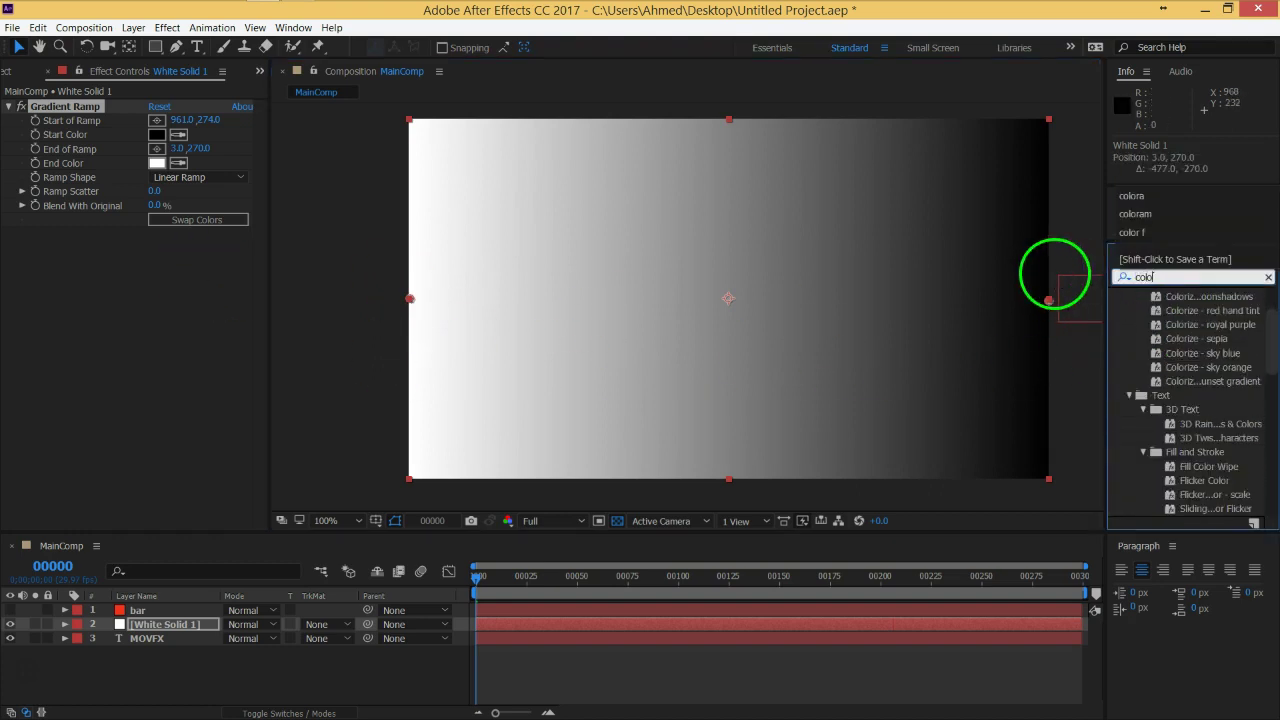
click(1084, 304)
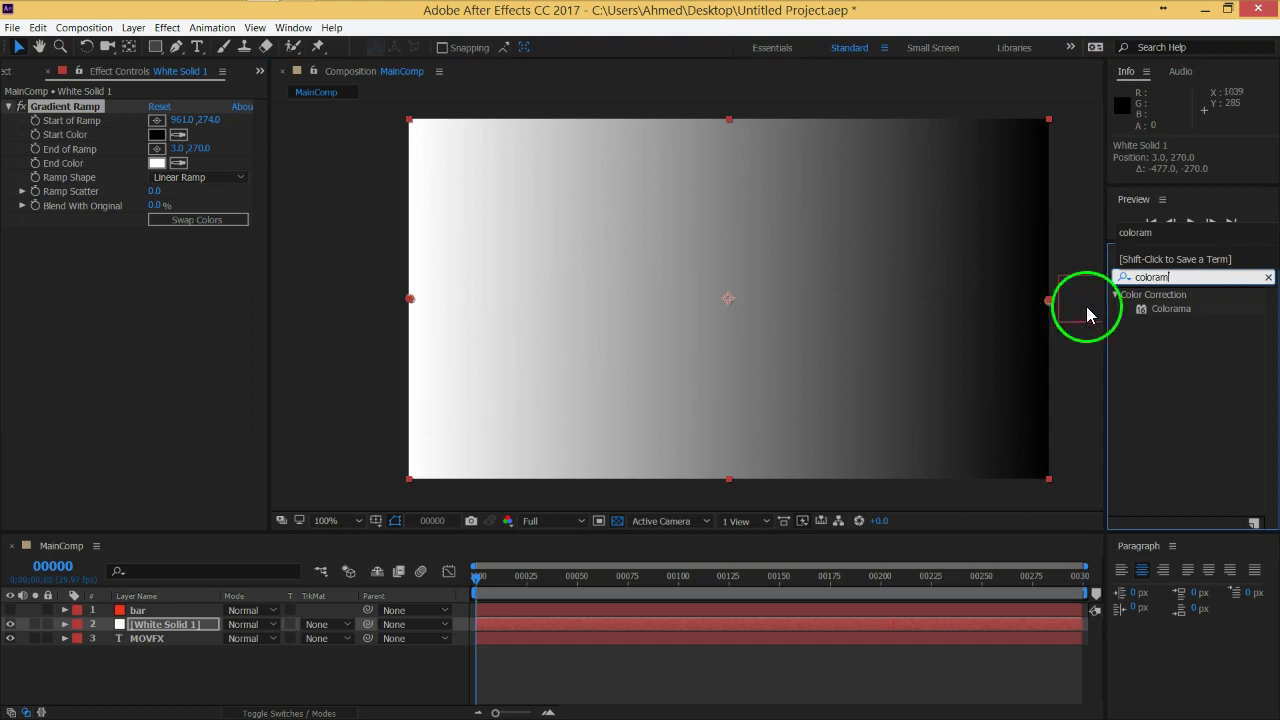
drag(1160, 310, 1026, 331)
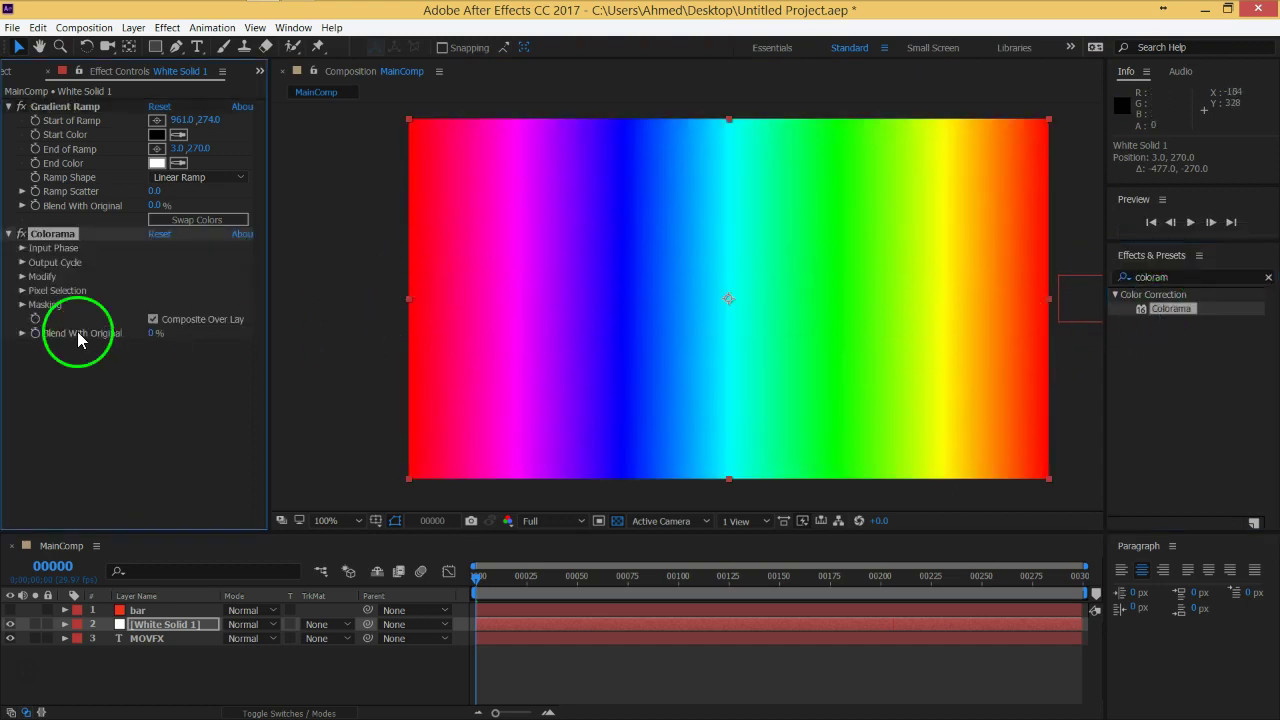
click(22, 262)
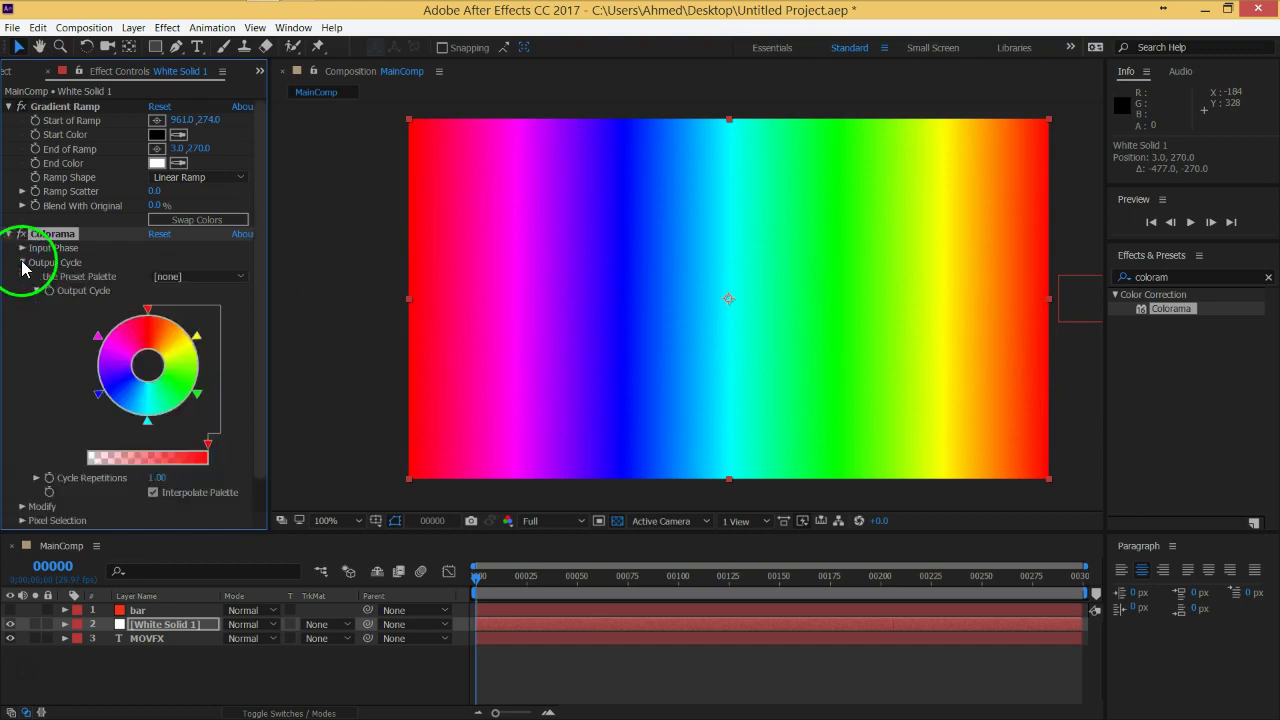
click(220, 277)
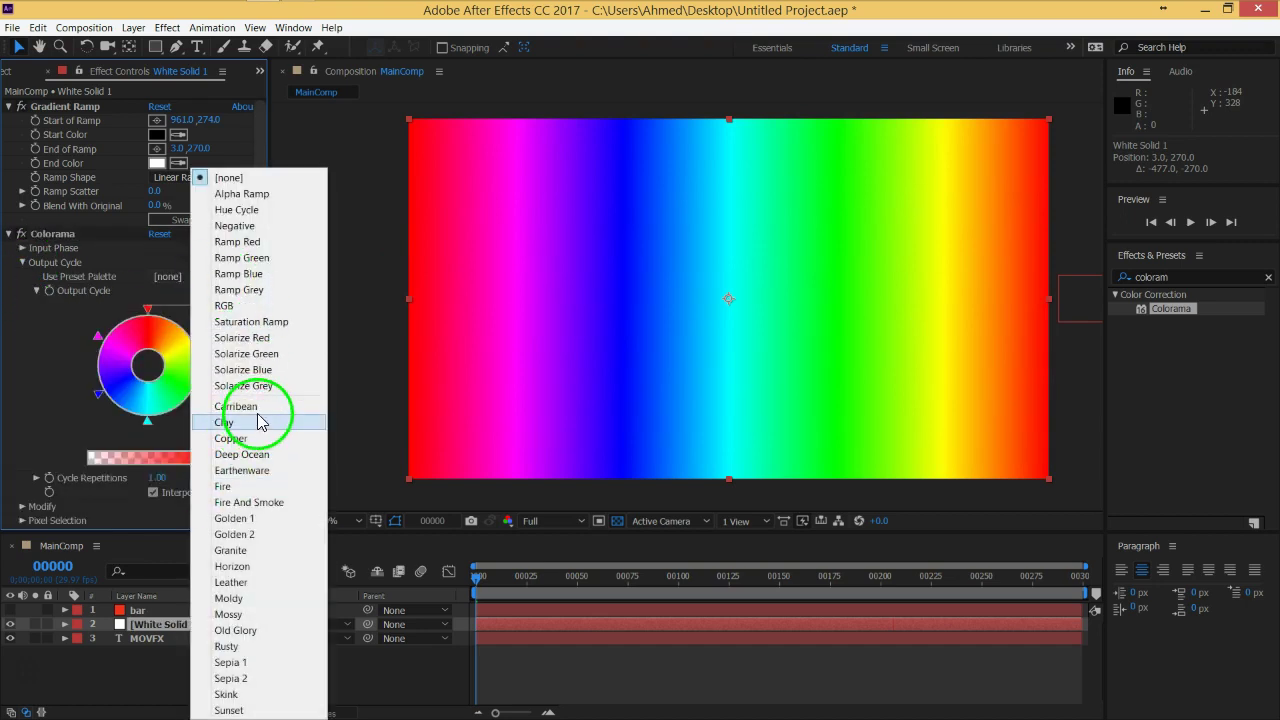
click(258, 289)
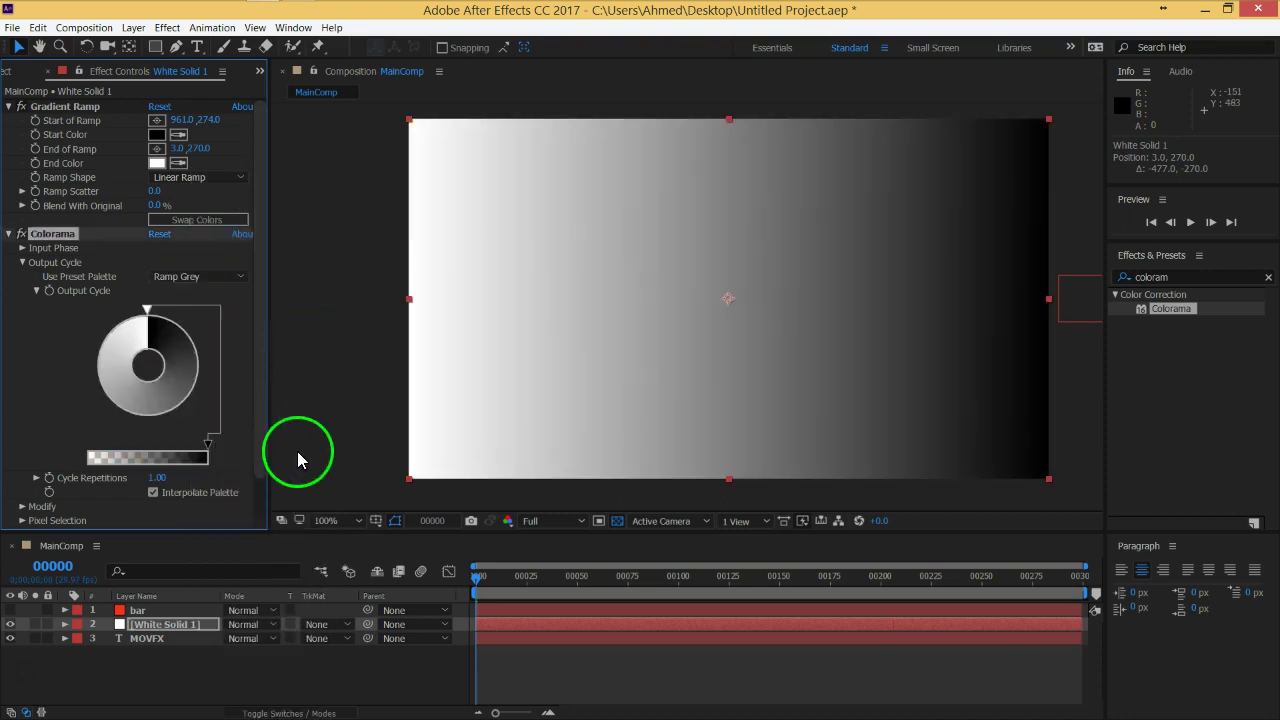
Set Colorama Cycle Repetitions to 3.90 and nudge the Gradient Ramp end point.
drag(157, 478, 184, 485)
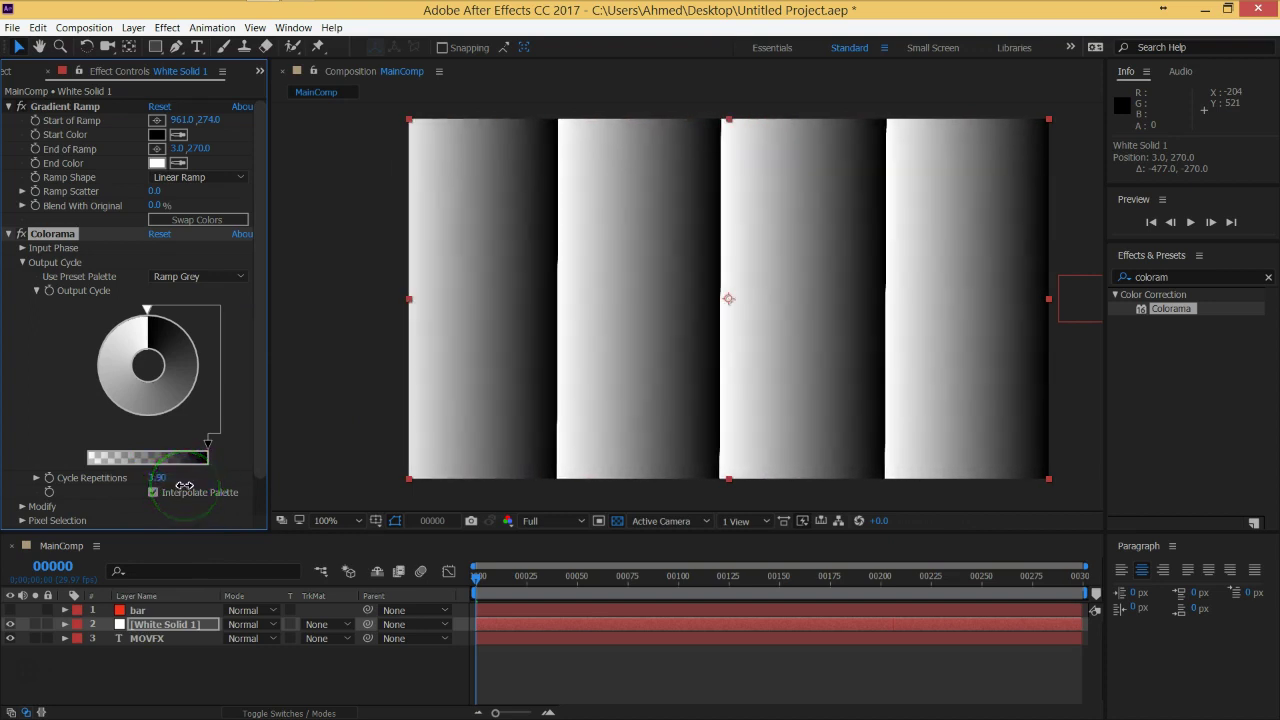
click(61, 105)
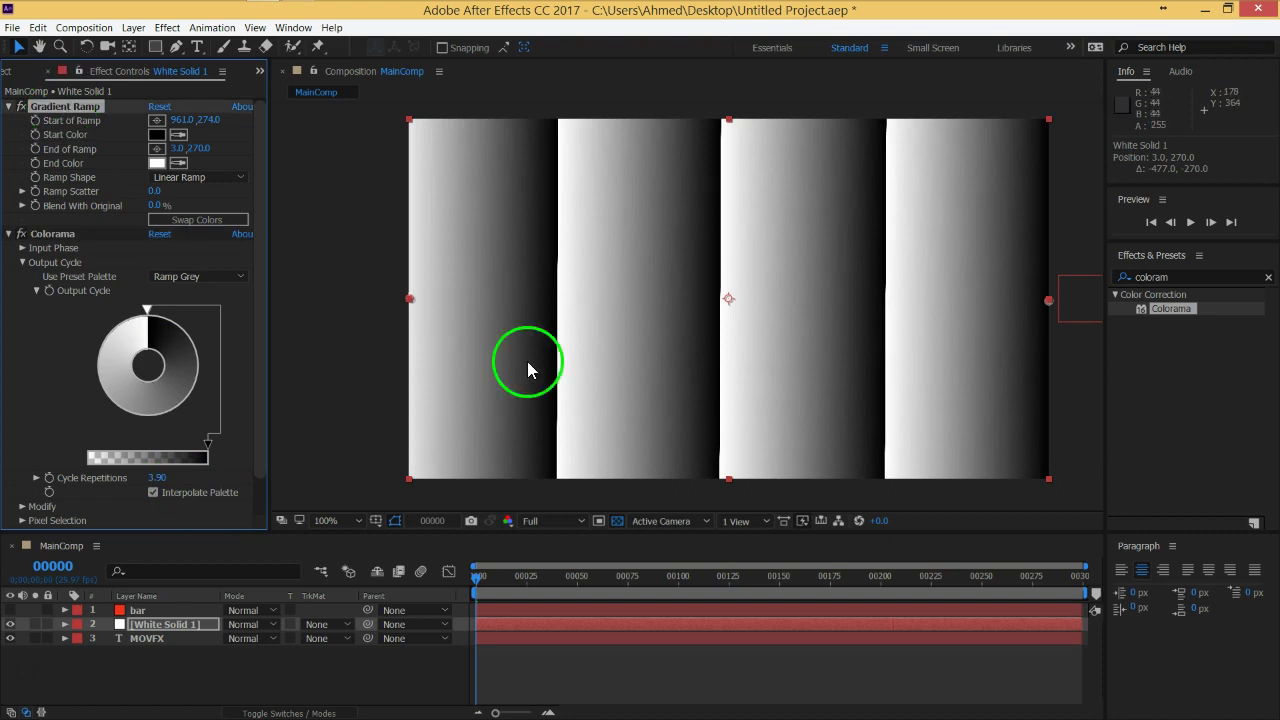
mouse_move(417, 315)
mouse_down()
mouse_move(548, 328)
mouse_move(121, 333)
mouse_move(396, 328)
mouse_move(409, 302)
mouse_up()
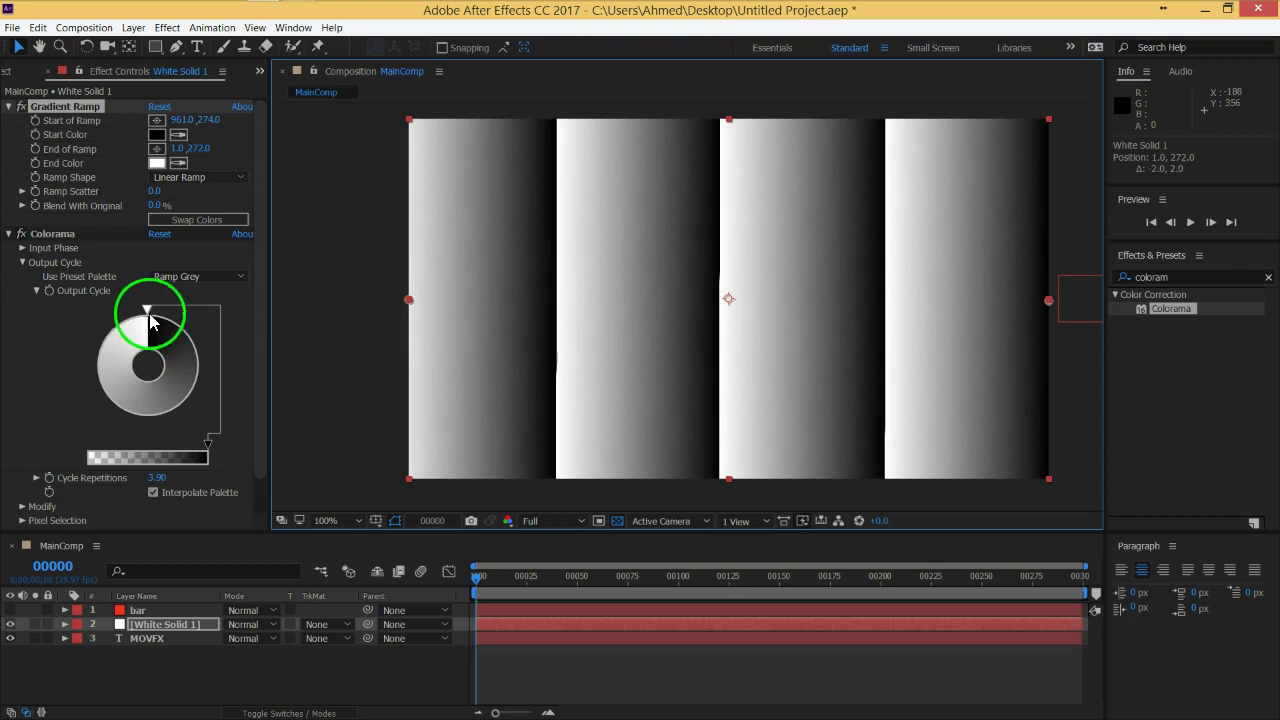
Drag the Output Cycle wheel markers to reshape the light bands and dark gaps.
drag(148, 314, 95, 347)
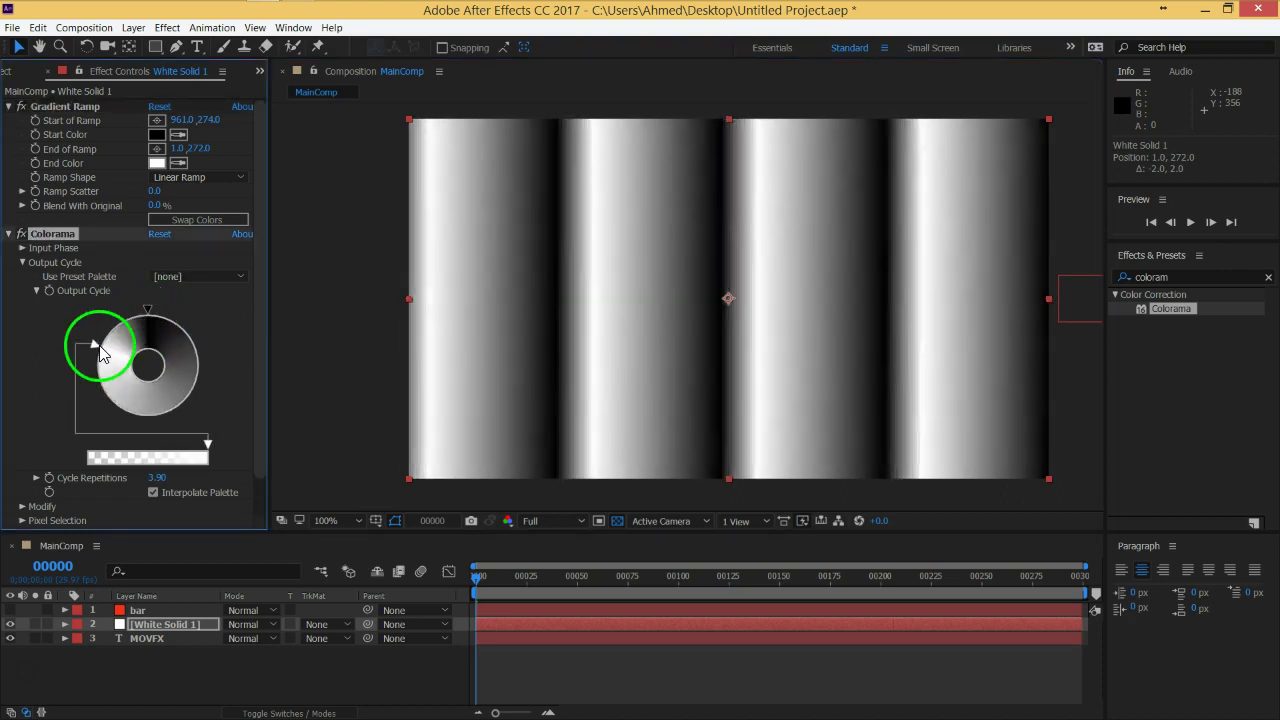
drag(148, 310, 220, 374)
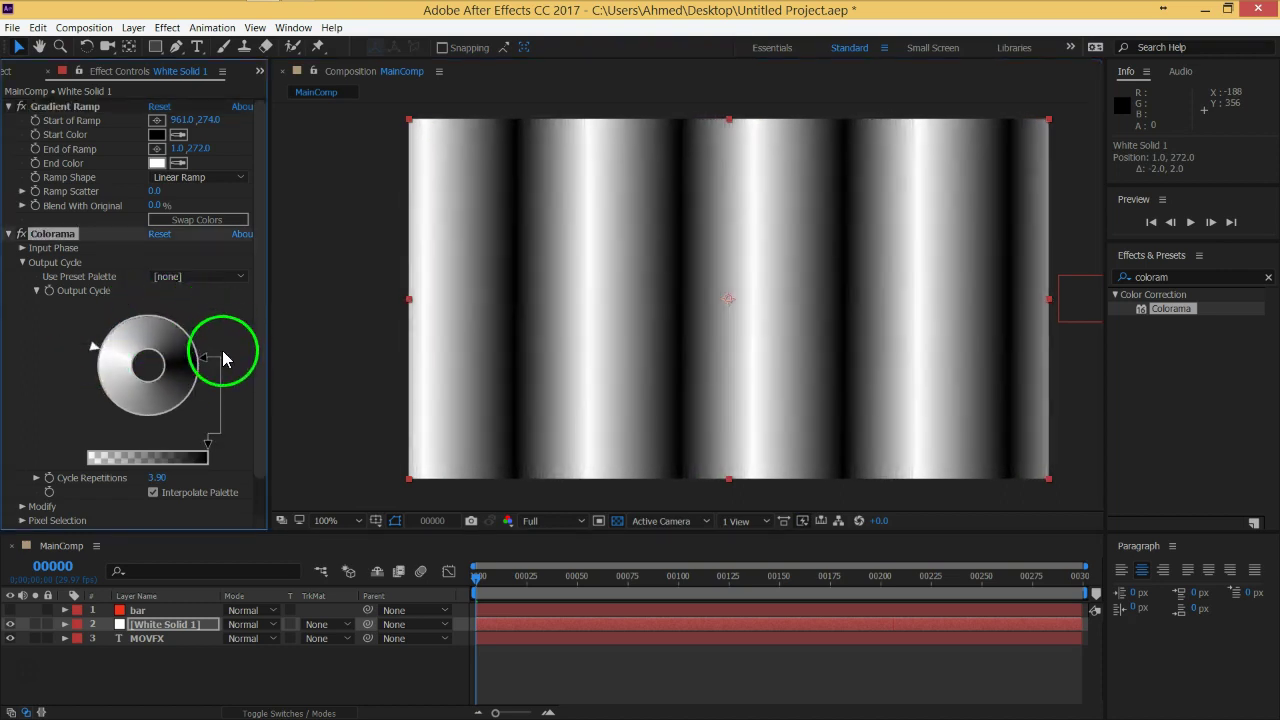
mouse_move(220, 374)
mouse_down()
mouse_move(84, 370)
mouse_move(157, 347)
mouse_up()
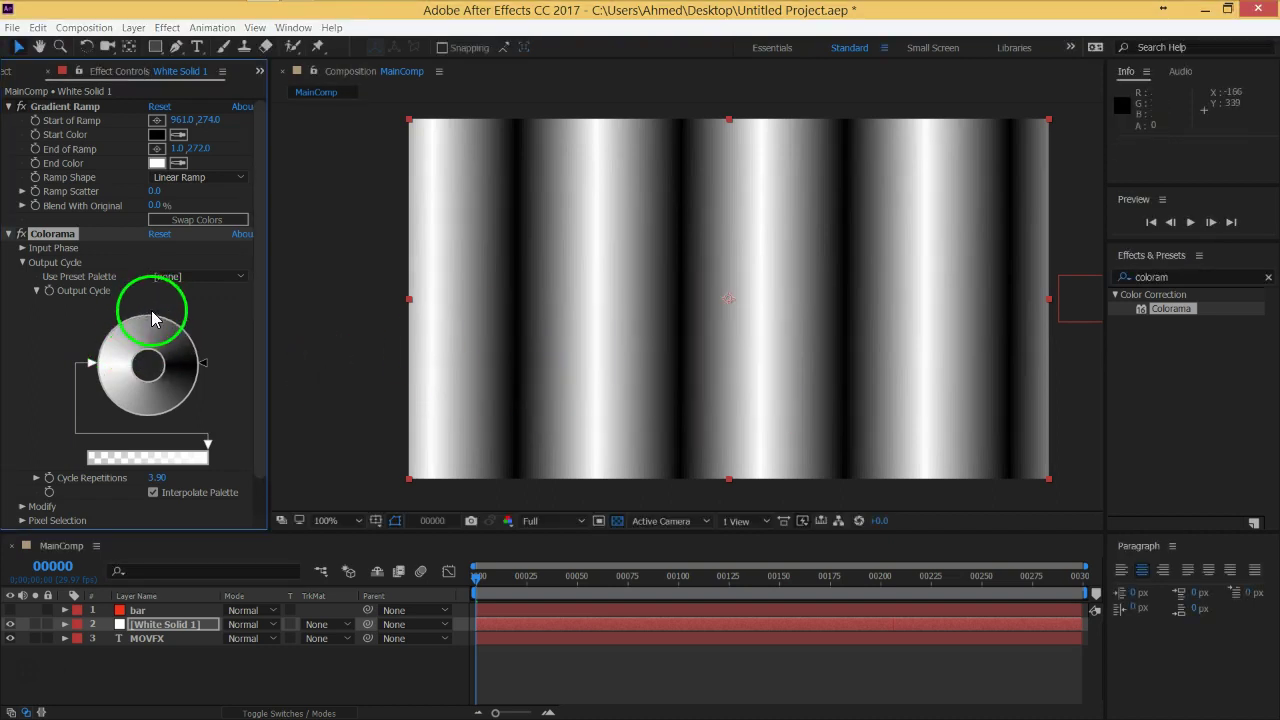
Set two Output Cycle markers to black and rotate the cycle to shift the bands.
double_click(150, 305)
click(25, 224)
click(42, 291)
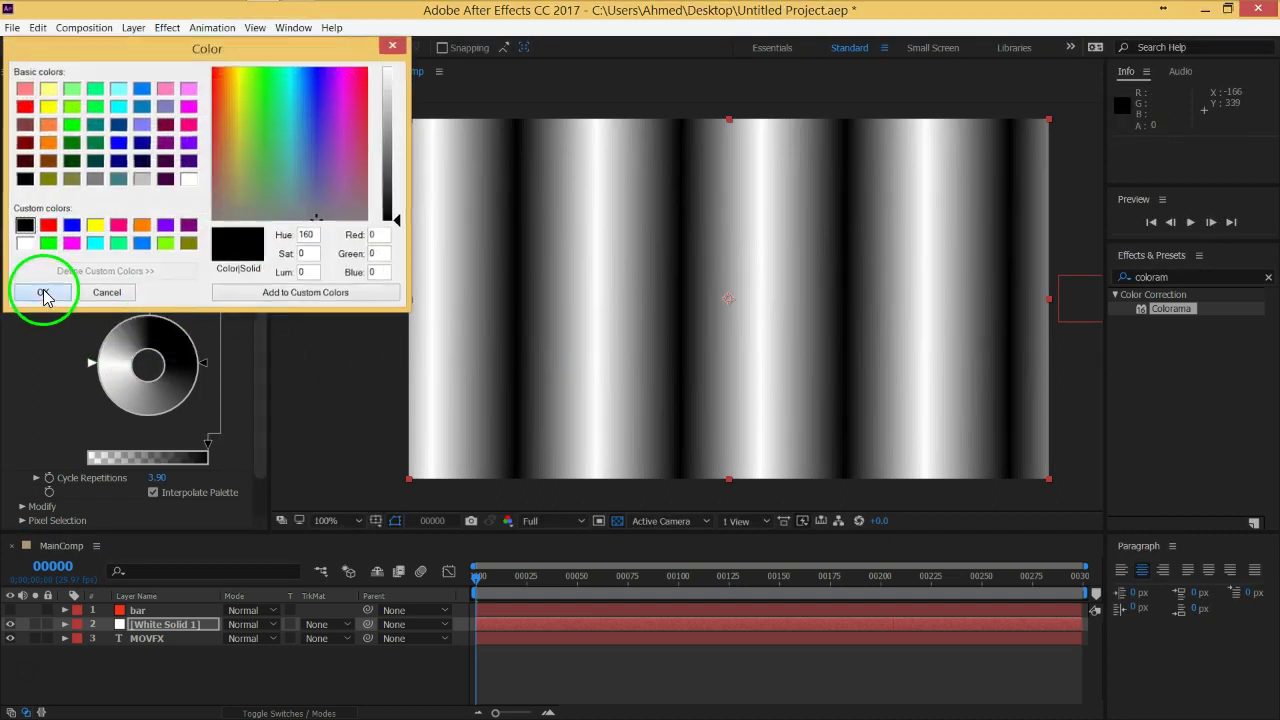
drag(146, 418, 151, 399)
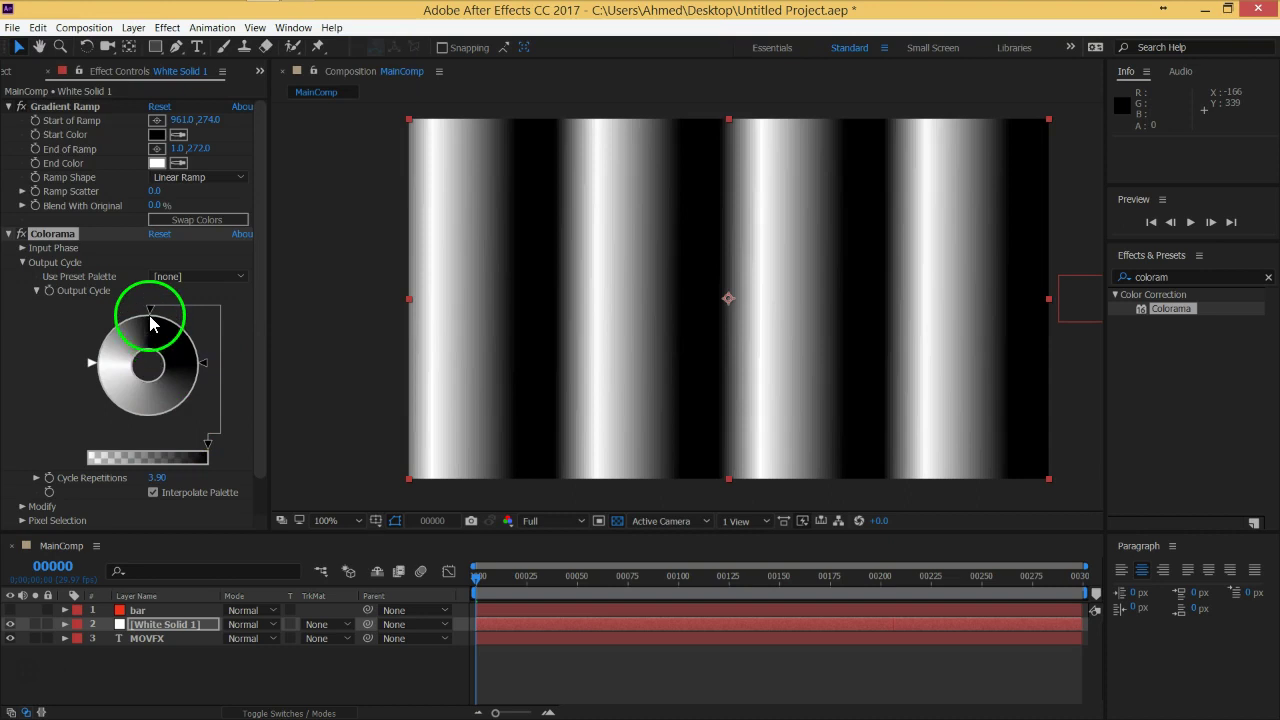
double_click(147, 416)
click(25, 224)
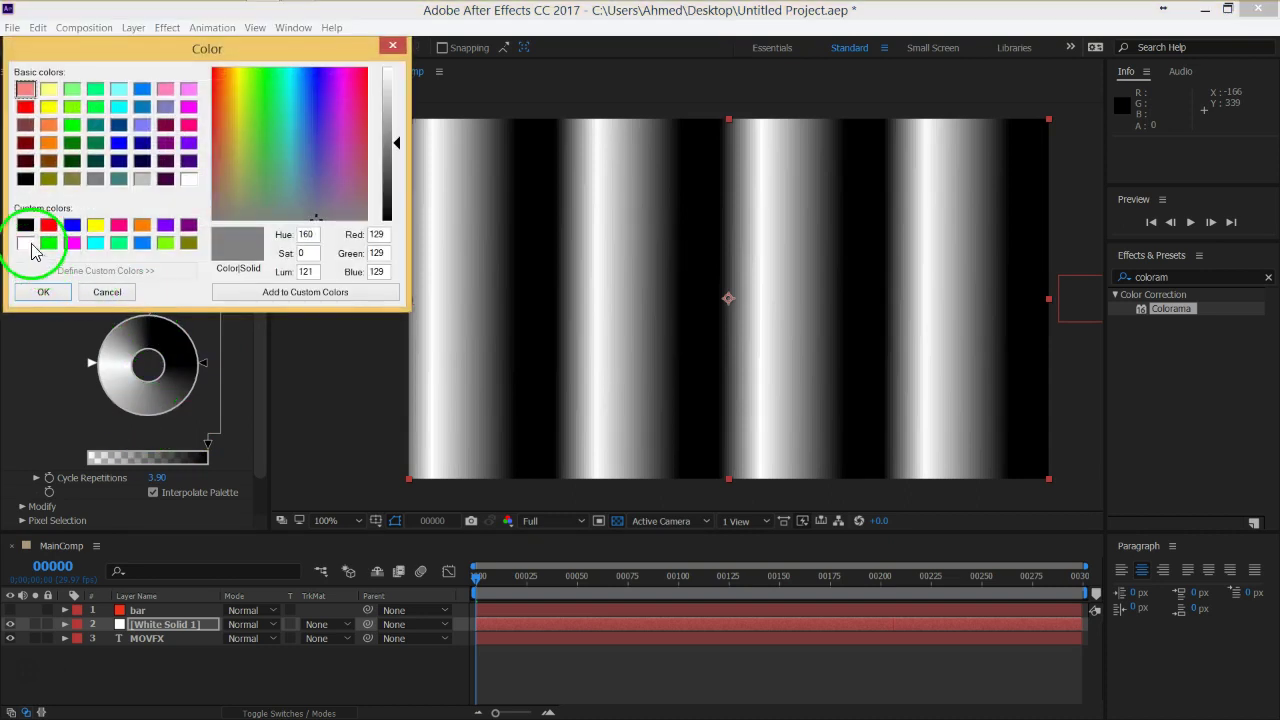
click(42, 291)
click(145, 416)
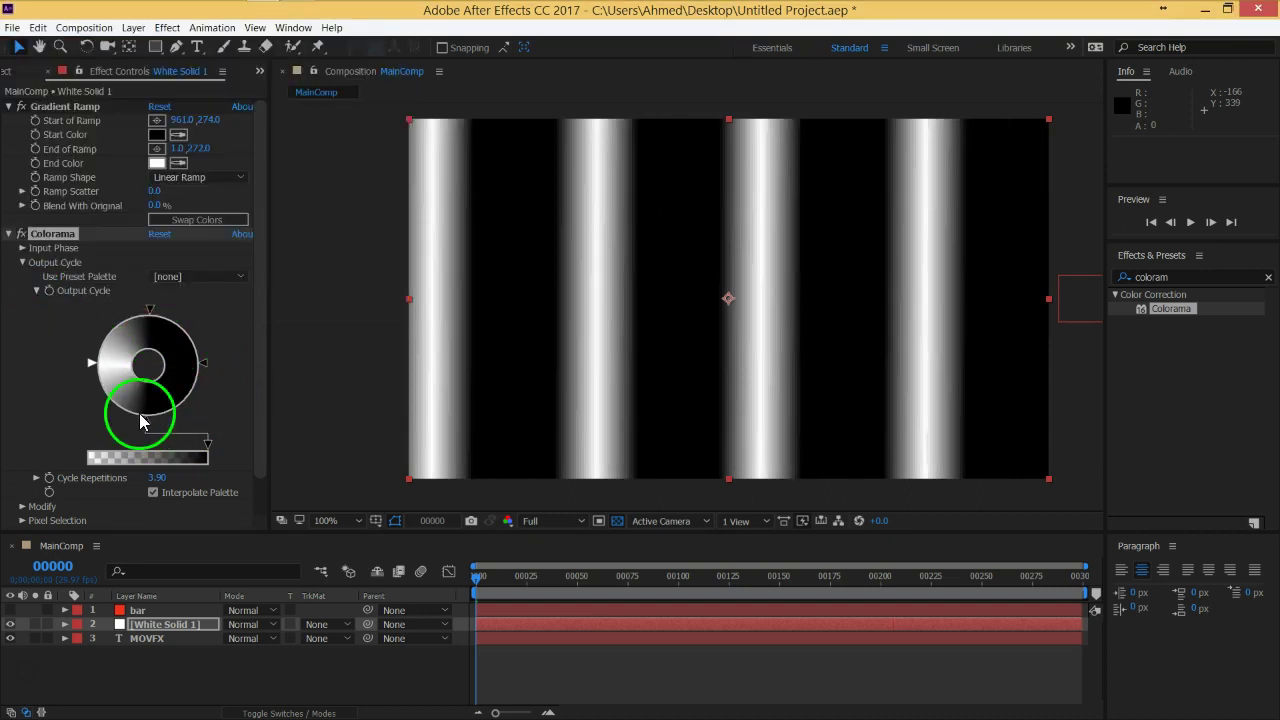
Reduce Colorama Cycle Repetitions to 1.50 for a single soft light band.
click(128, 660)
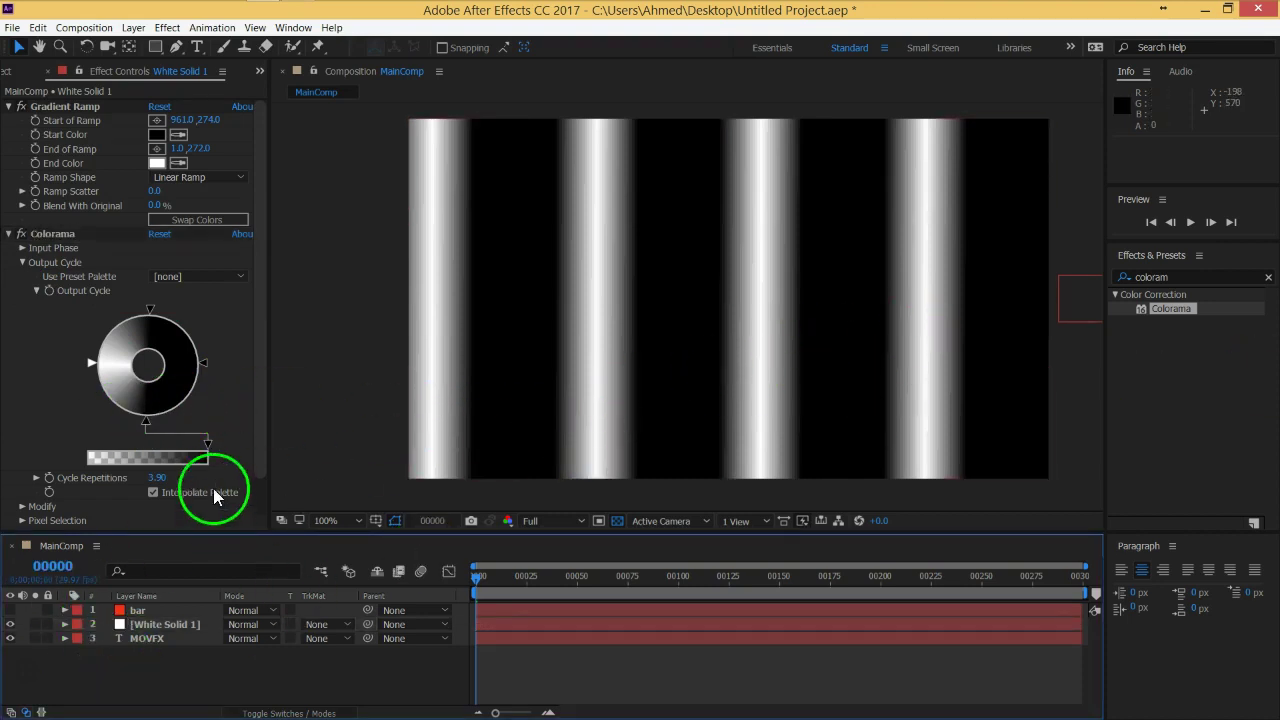
drag(159, 478, 140, 481)
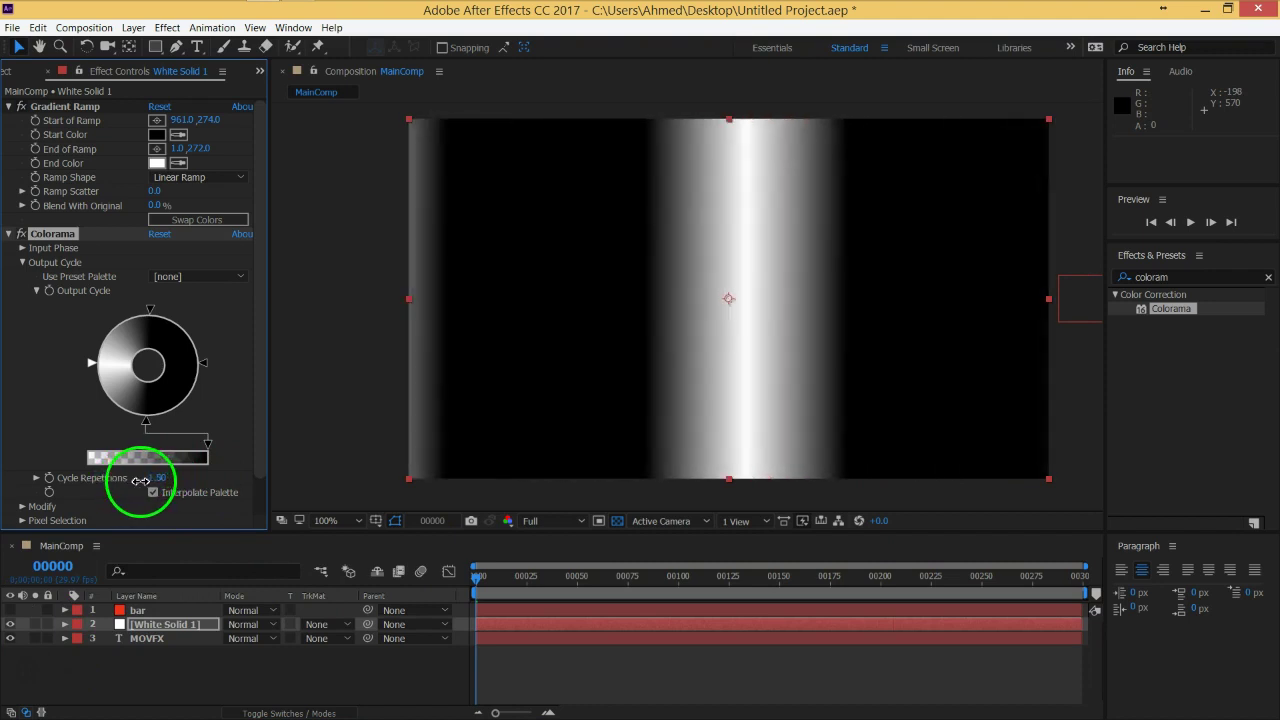
click(162, 479)
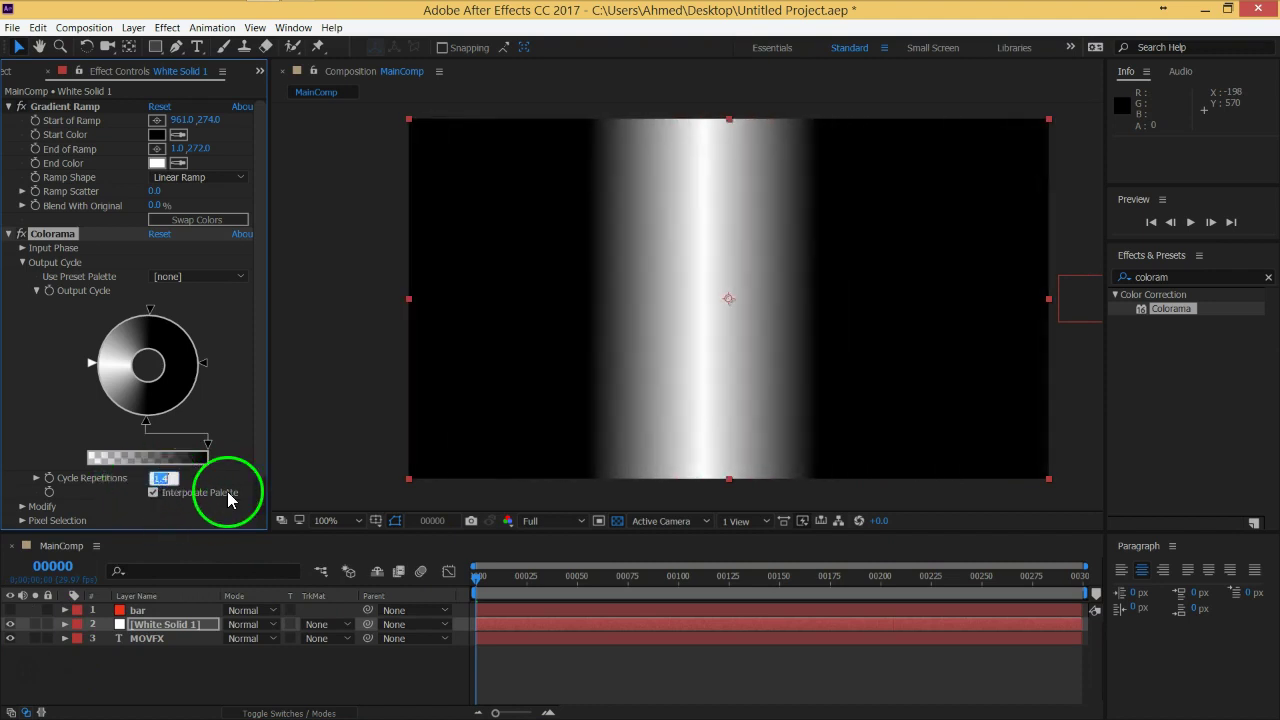
Hide bar and White Solid 1, turn off the transparency grid, and scrub the MOVFX slide-in.
click(223, 672)
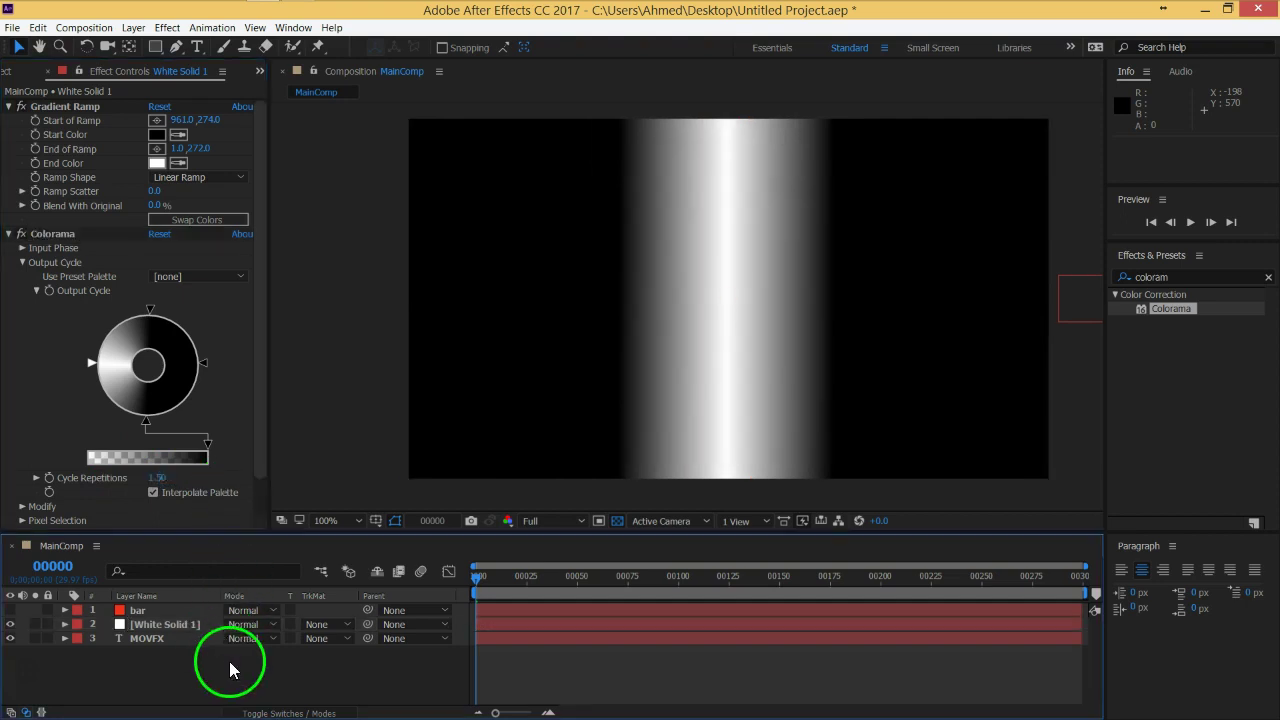
click(150, 640)
click(10, 610)
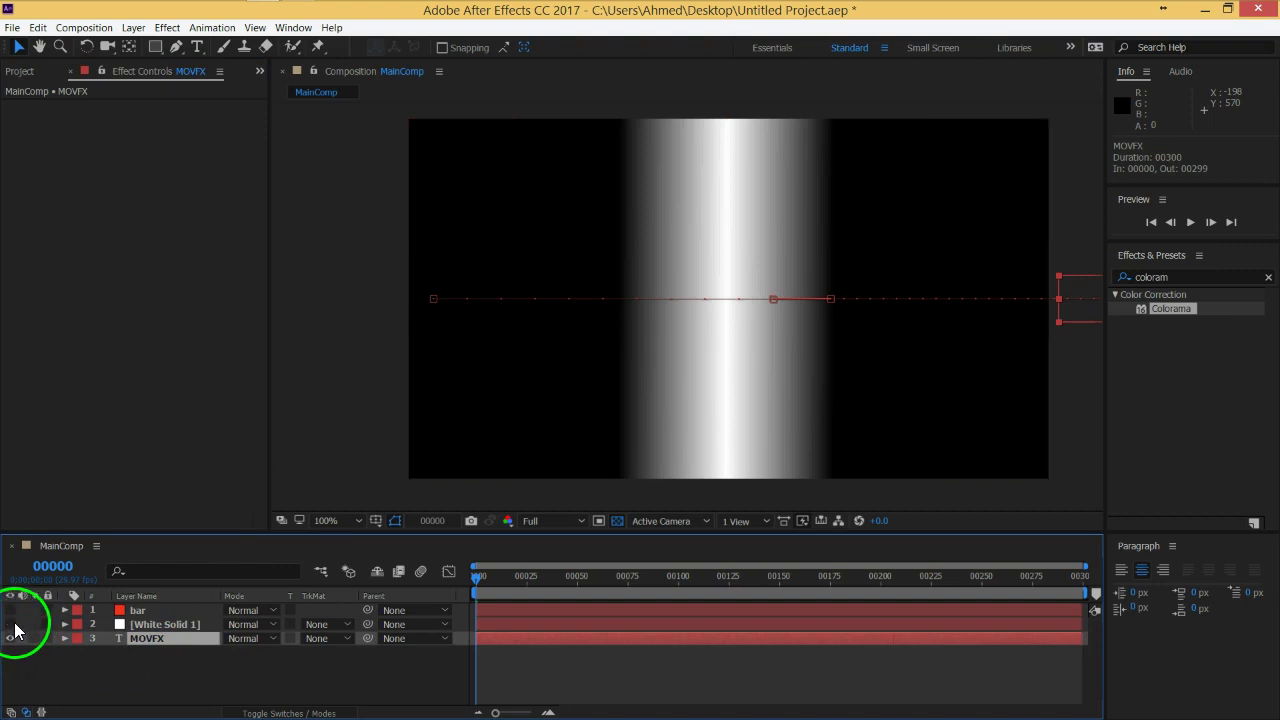
click(10, 624)
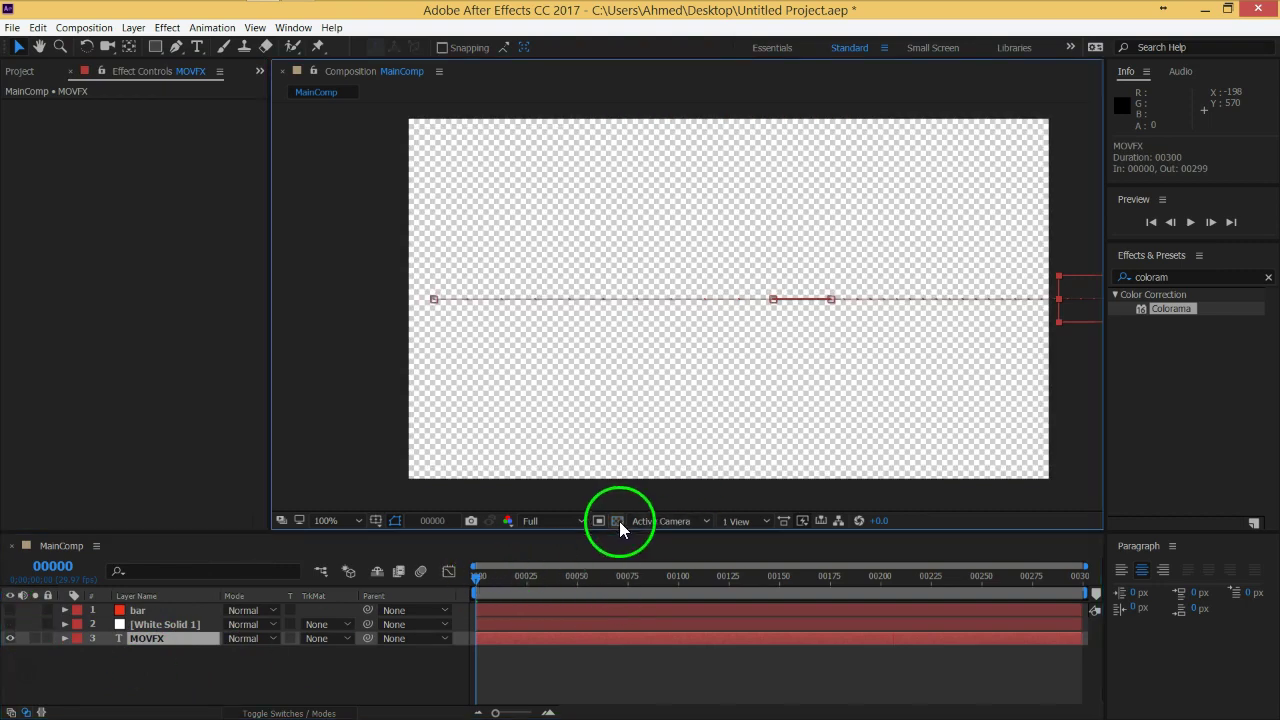
click(617, 521)
drag(480, 585, 710, 603)
Reveal the MOVFX Position keyframes and review the text centred in frame.
click(236, 639)
key(p)
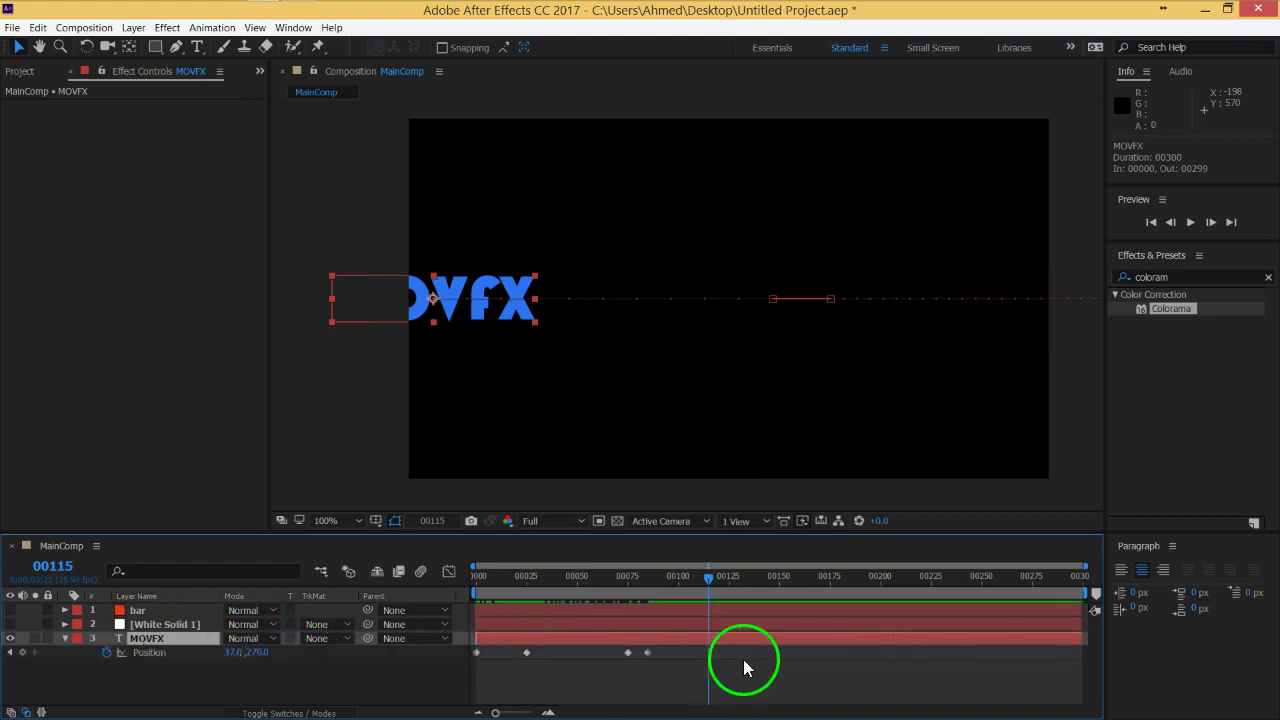
mouse_move(709, 581)
mouse_down()
mouse_move(641, 582)
mouse_move(658, 596)
mouse_up()
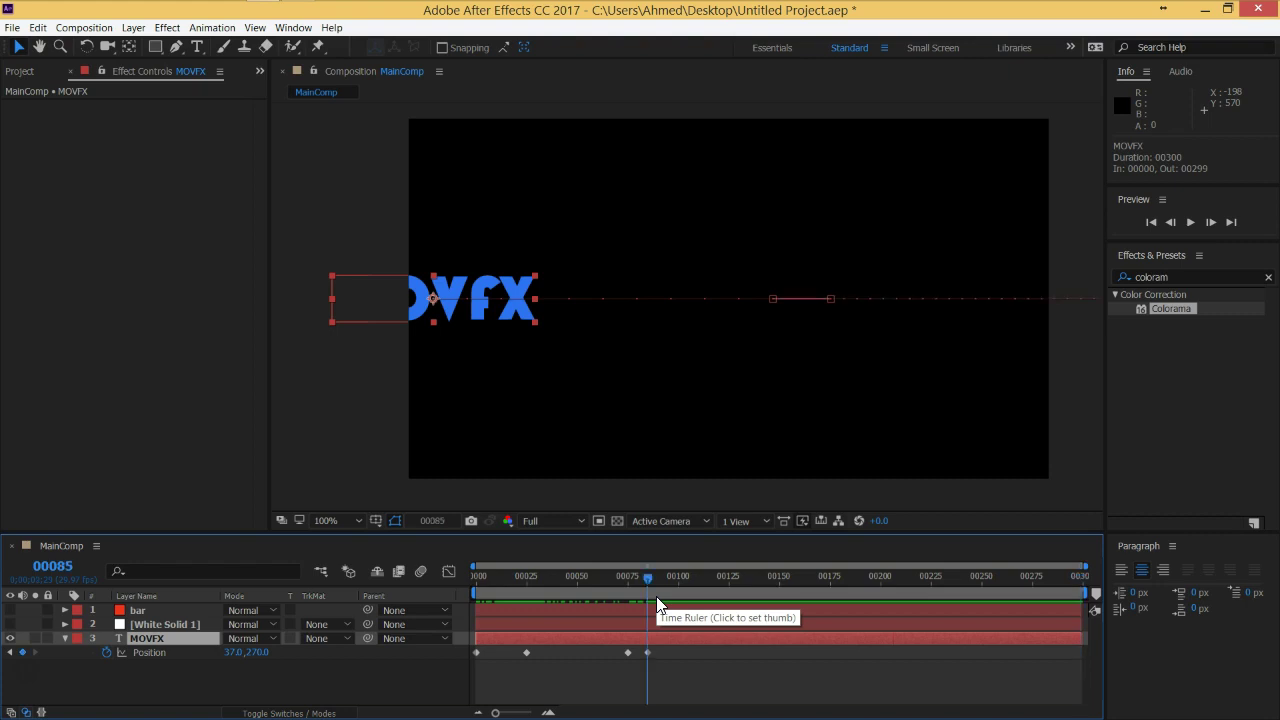
Move the 00085 Position keyframe to X -157 so MOVFX exits off the left edge.
key(Home)
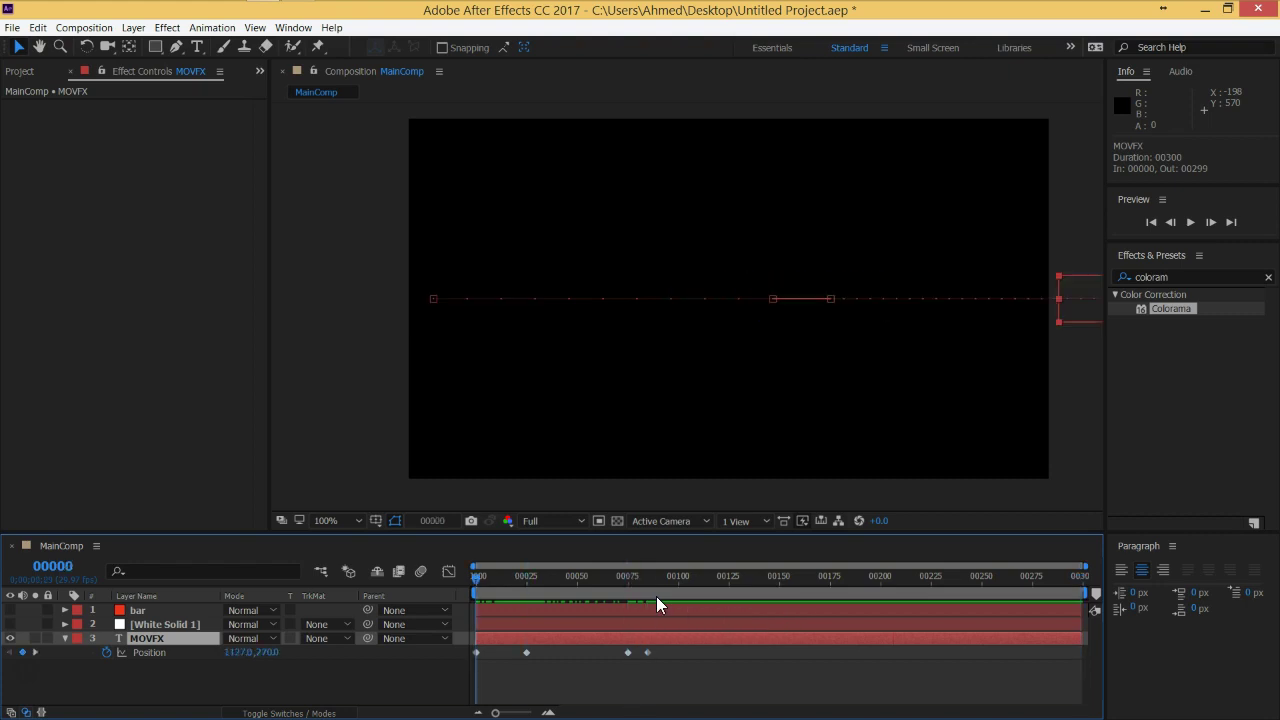
key(k)
key(k)
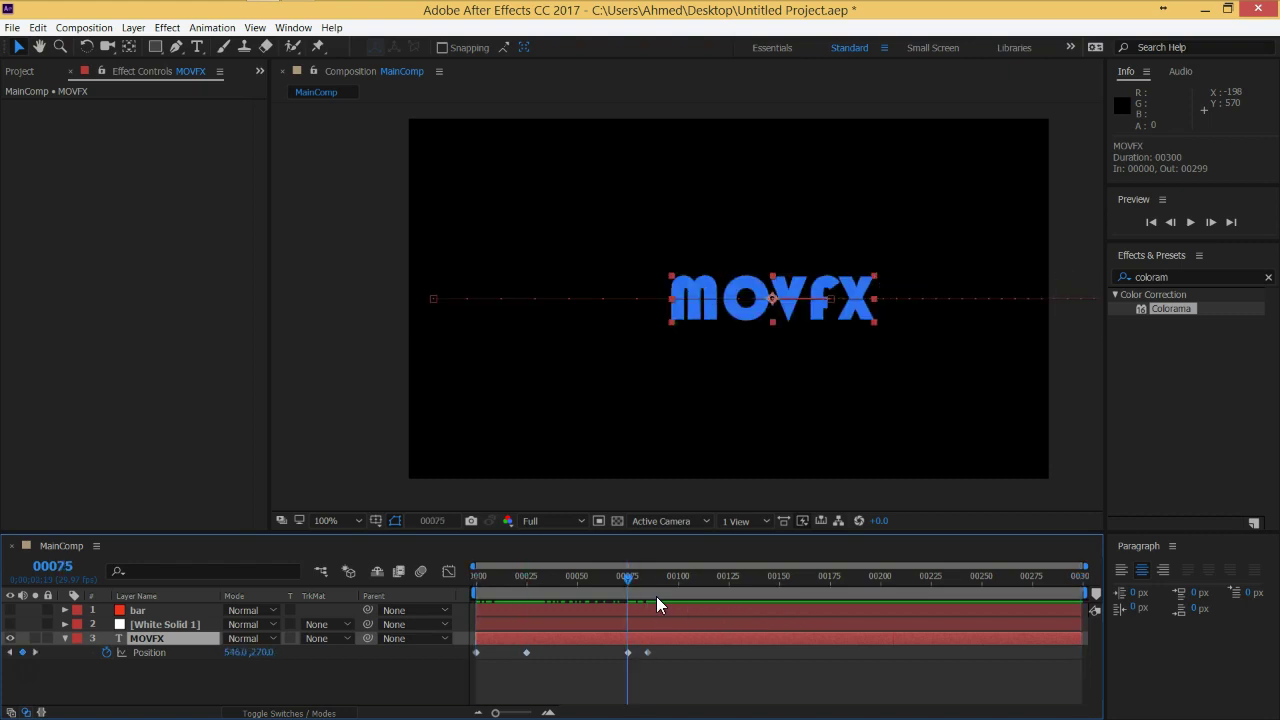
key(k)
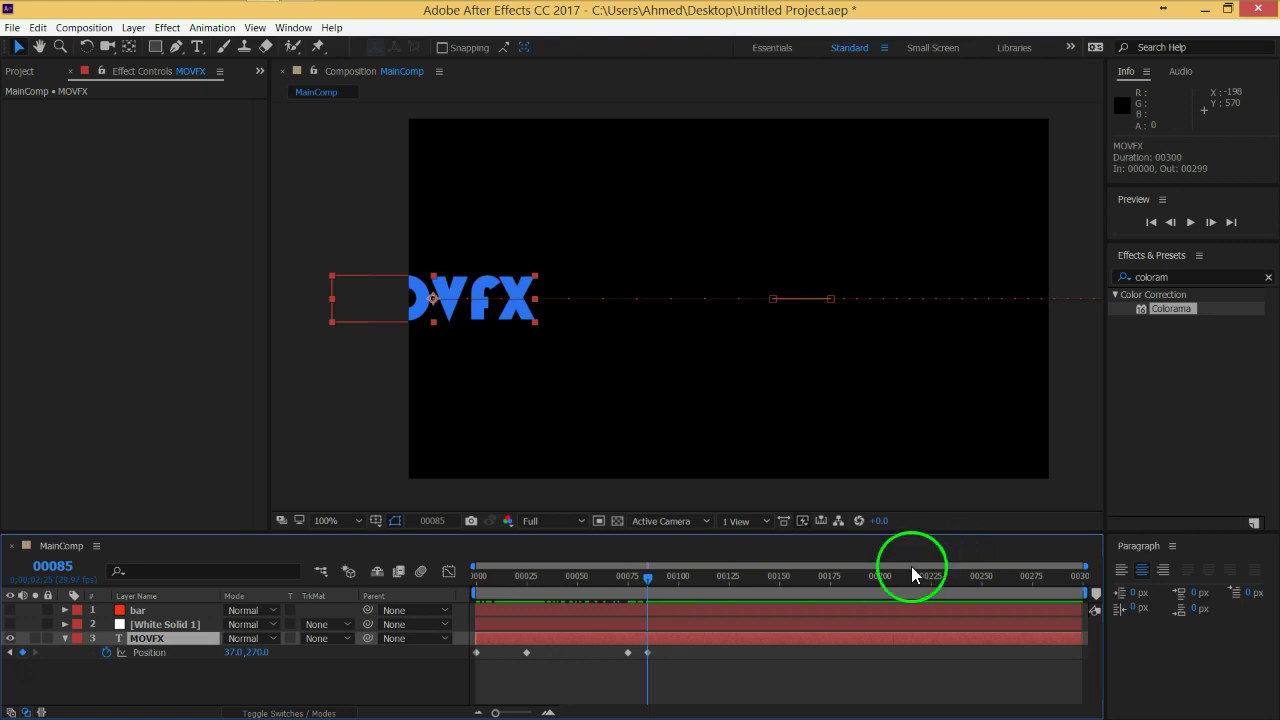
drag(229, 656, 53, 645)
drag(646, 578, 552, 578)
Easy Ease all four MOVFX Position keyframes and end the work area at the current frame.
drag(666, 676, 458, 641)
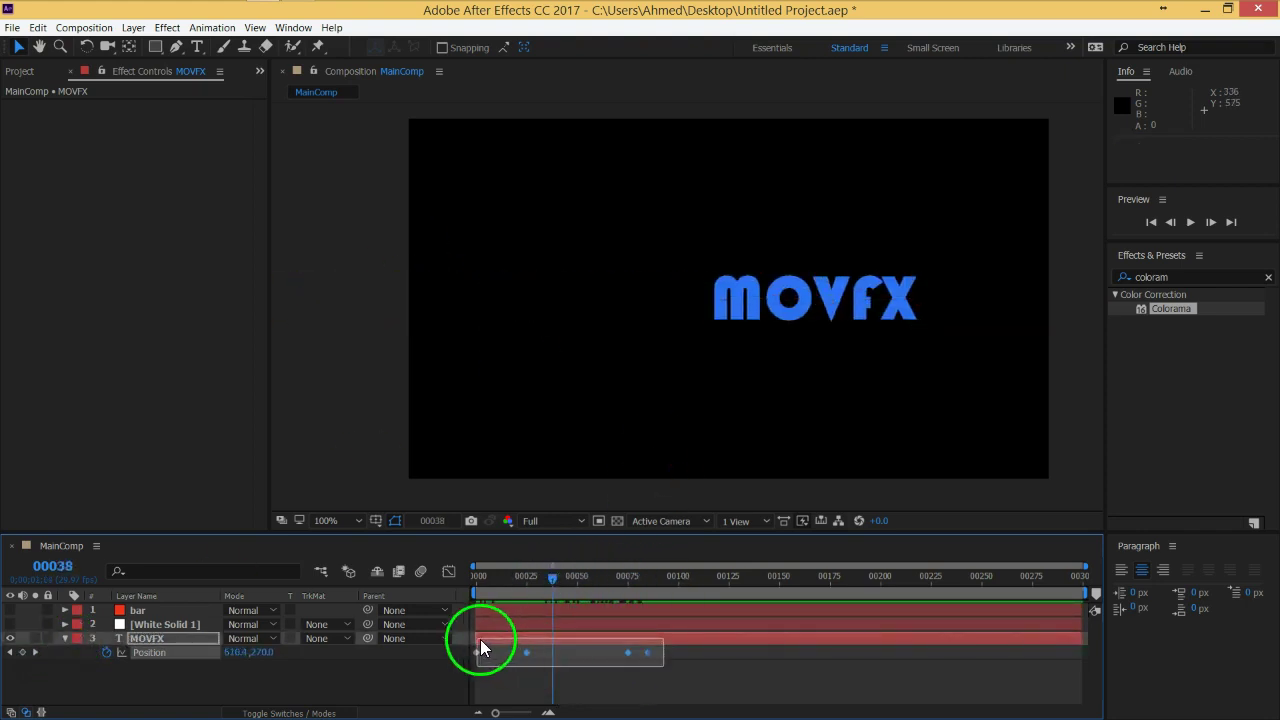
key(F9)
mouse_move(551, 577)
mouse_down()
mouse_move(474, 577)
mouse_move(655, 579)
mouse_up()
key(n)
Preview the eased MOVFX slide-in and exit, checking the text at frame 00076.
click(665, 670)
key(space)
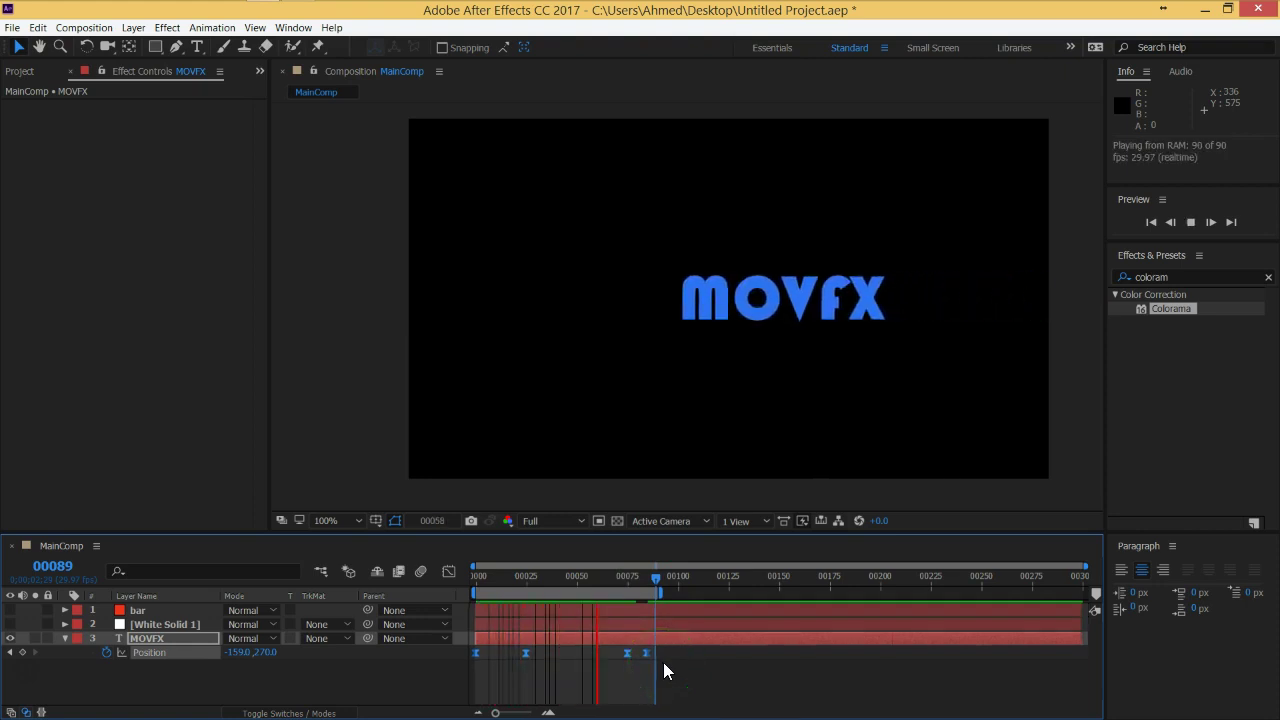
key(space)
click(630, 668)
drag(662, 577, 476, 581)
click(577, 680)
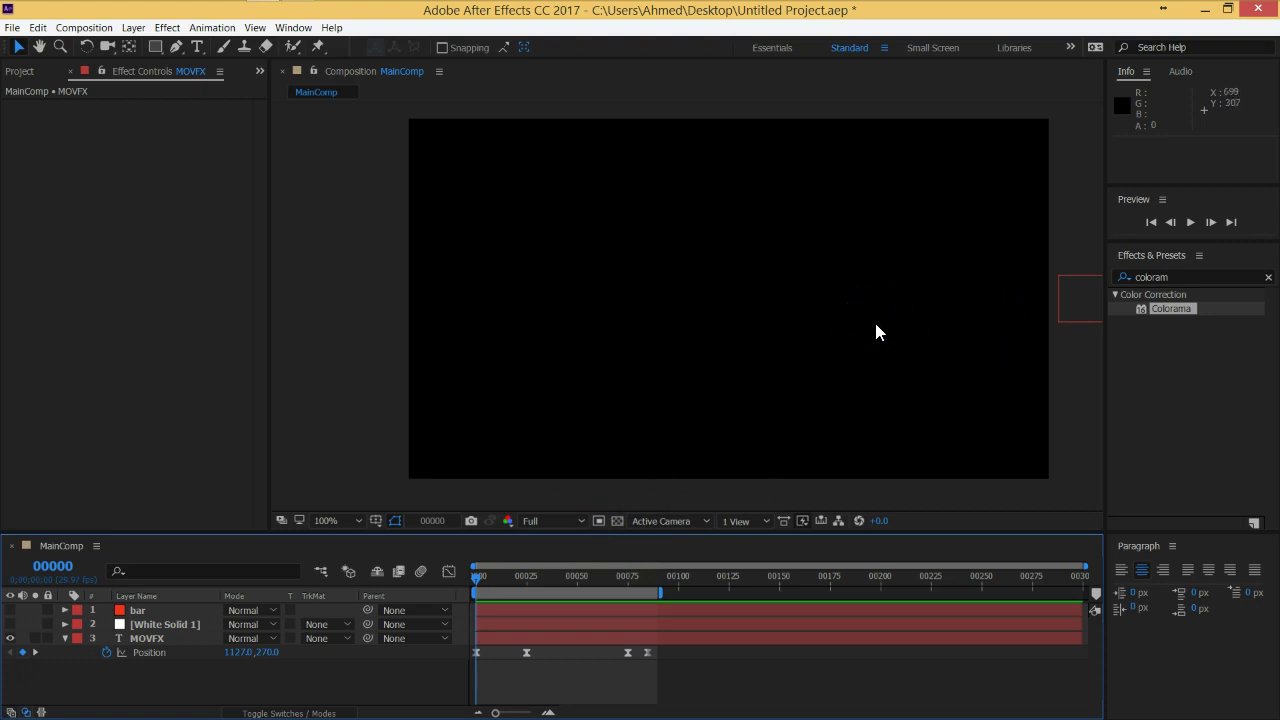
key(space)
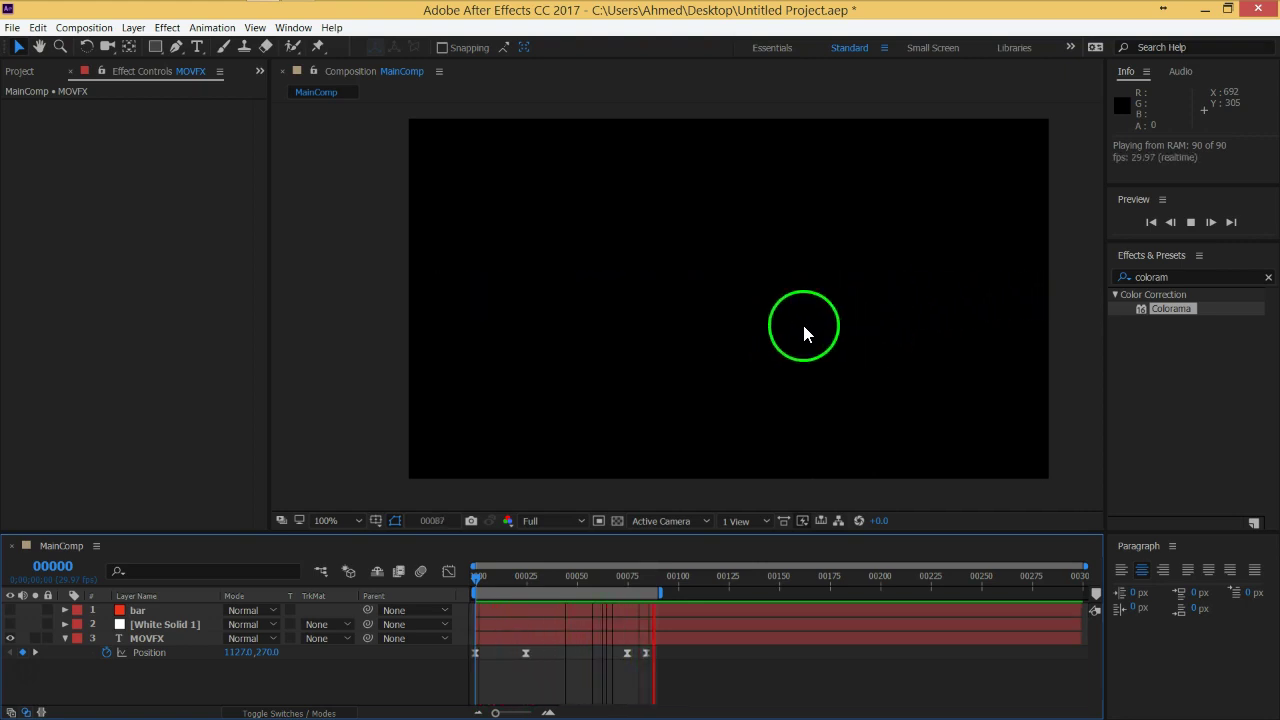
click(643, 686)
click(580, 617)
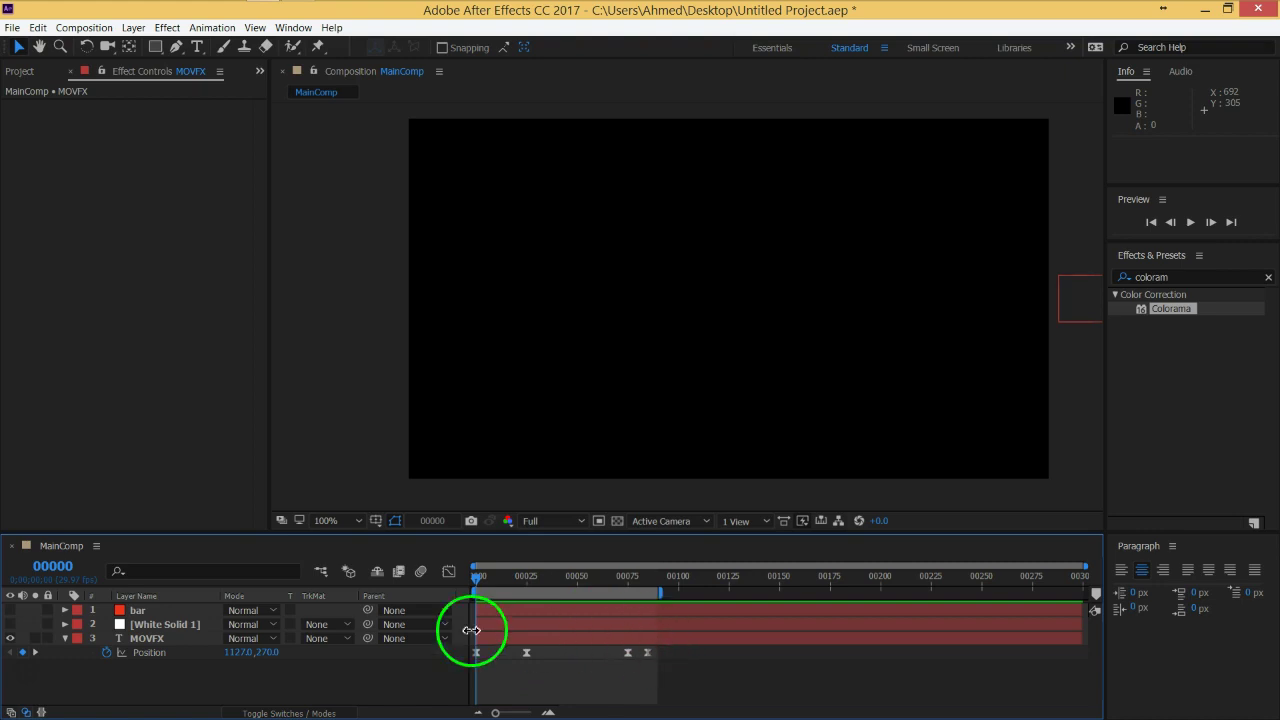
Inspect the MOVFX Position speed graph in the Graph Editor, then return to keyframes.
drag(674, 686, 468, 645)
click(450, 574)
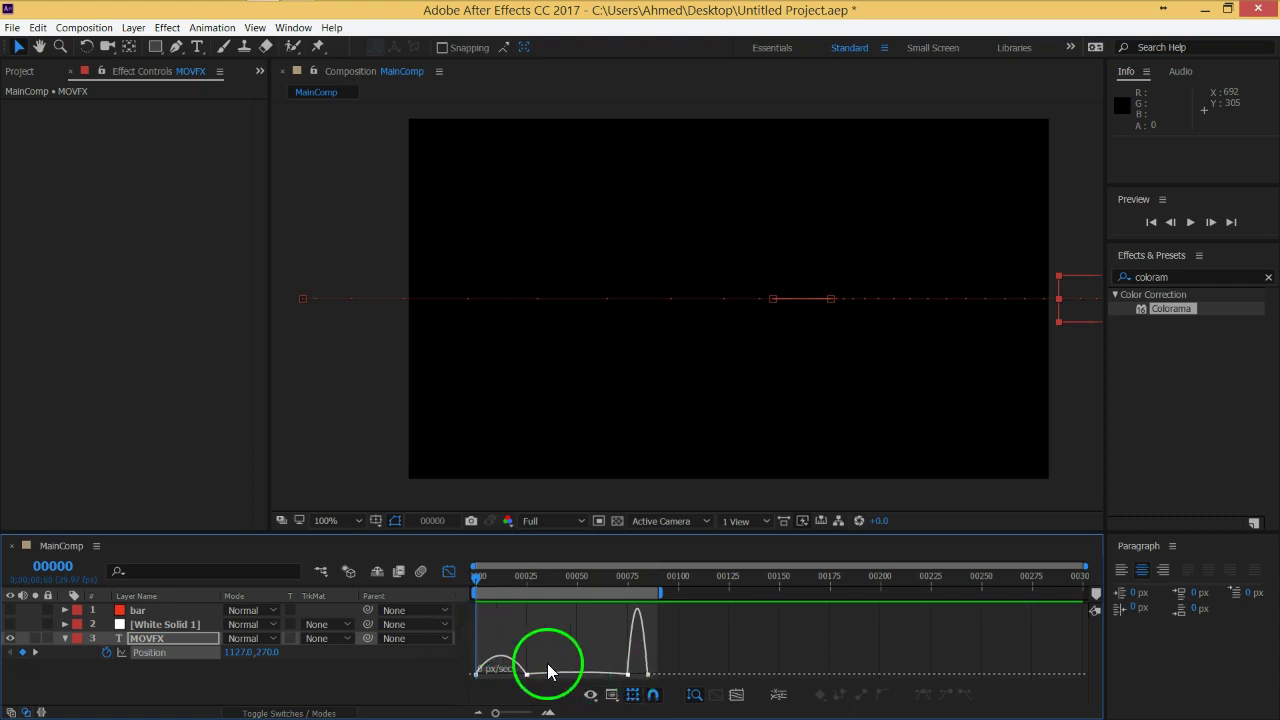
click(450, 574)
click(570, 685)
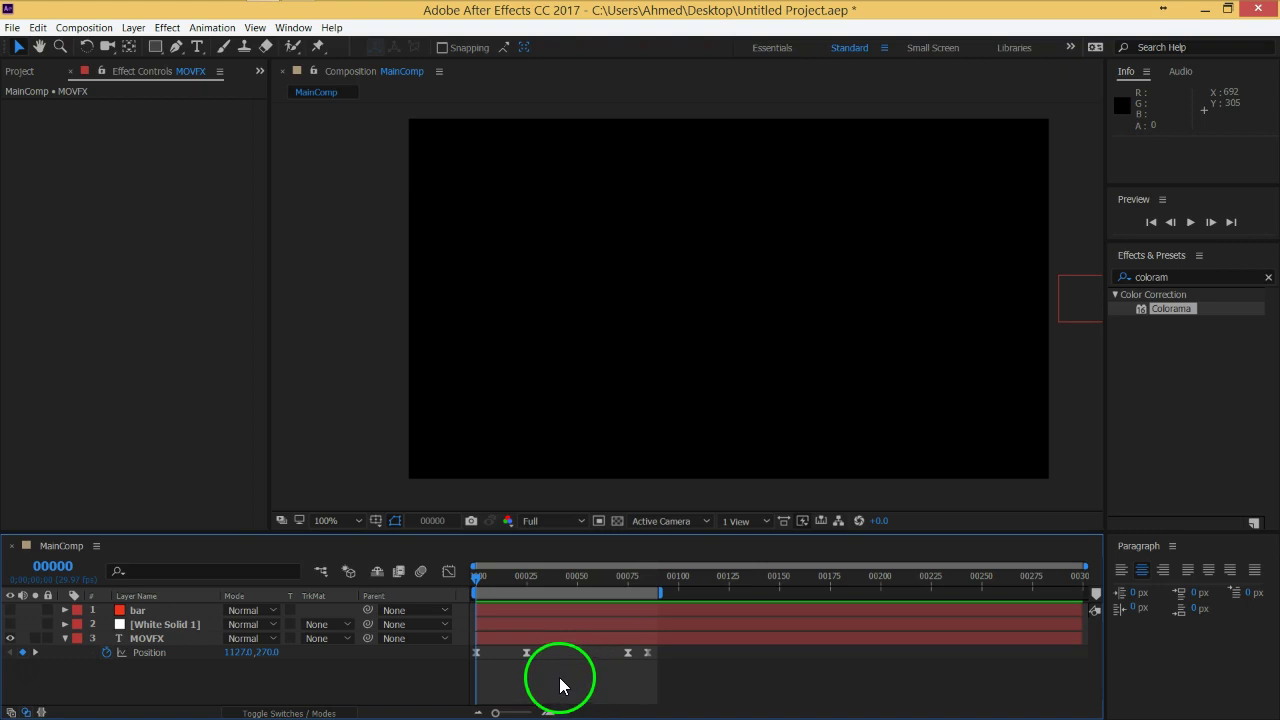
Make the two middle Position keyframes linear and preview the motion.
drag(521, 670, 636, 655)
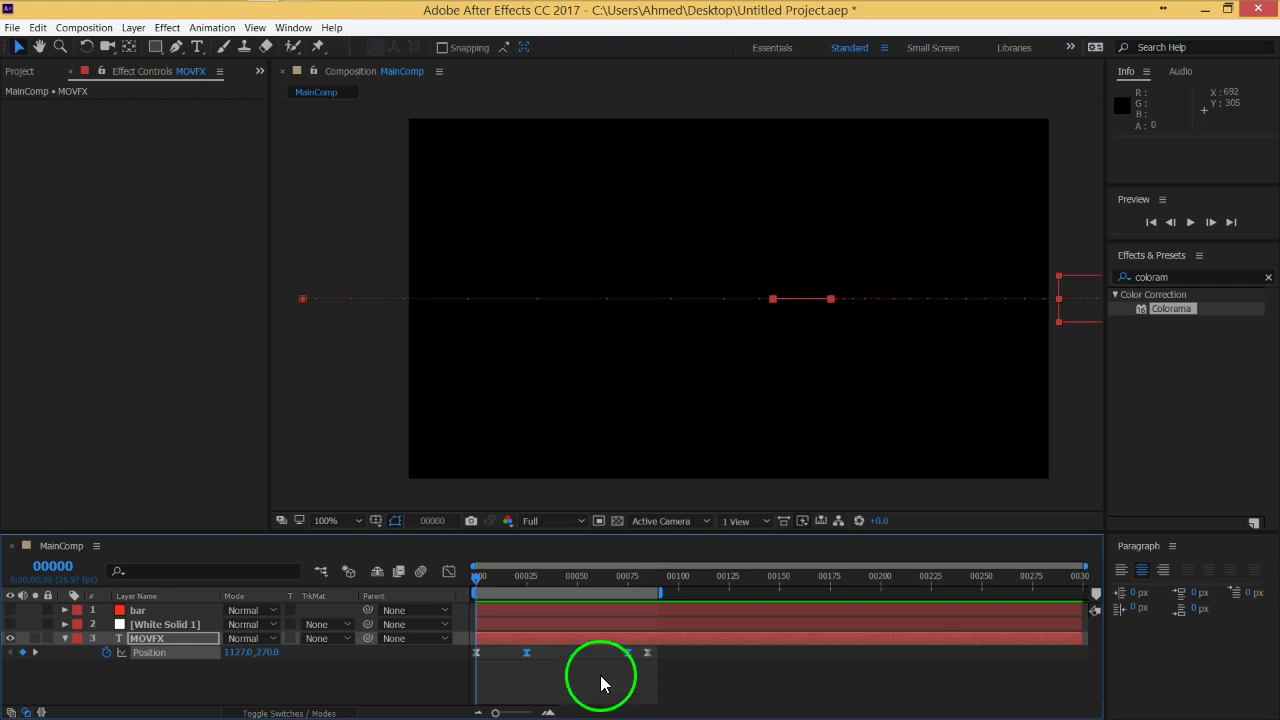
ctrl+click(526, 654)
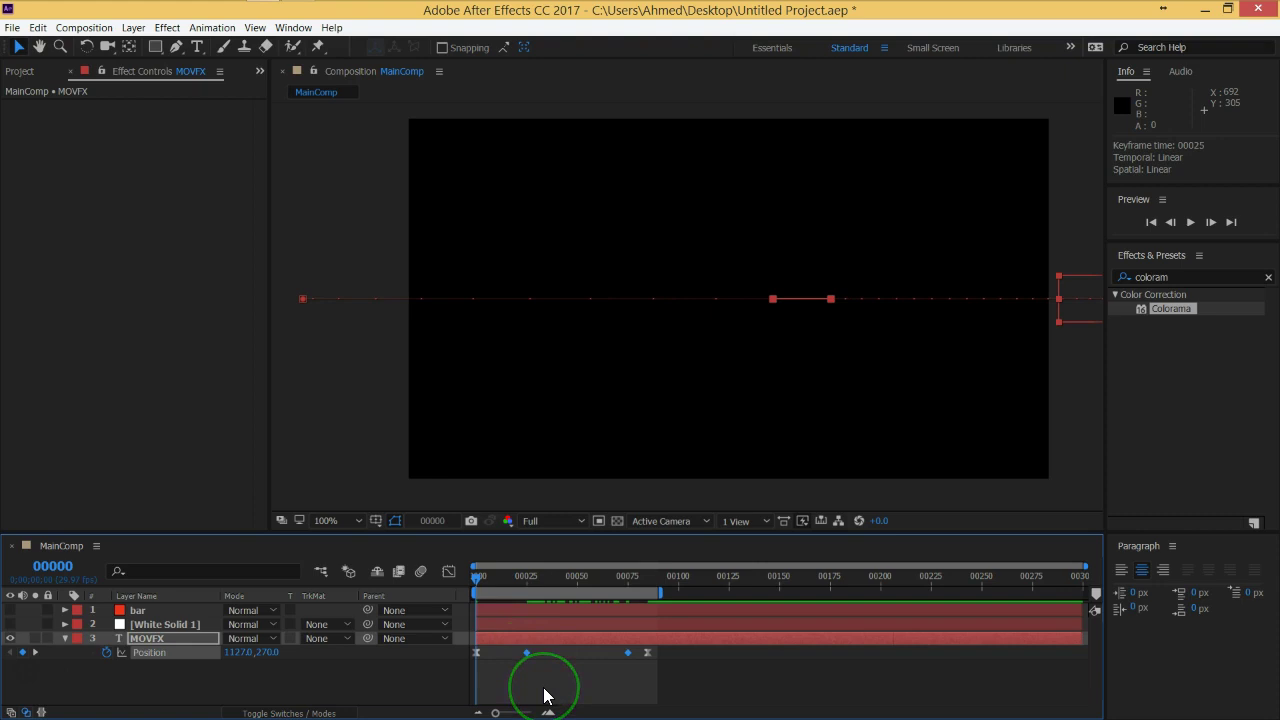
key(space)
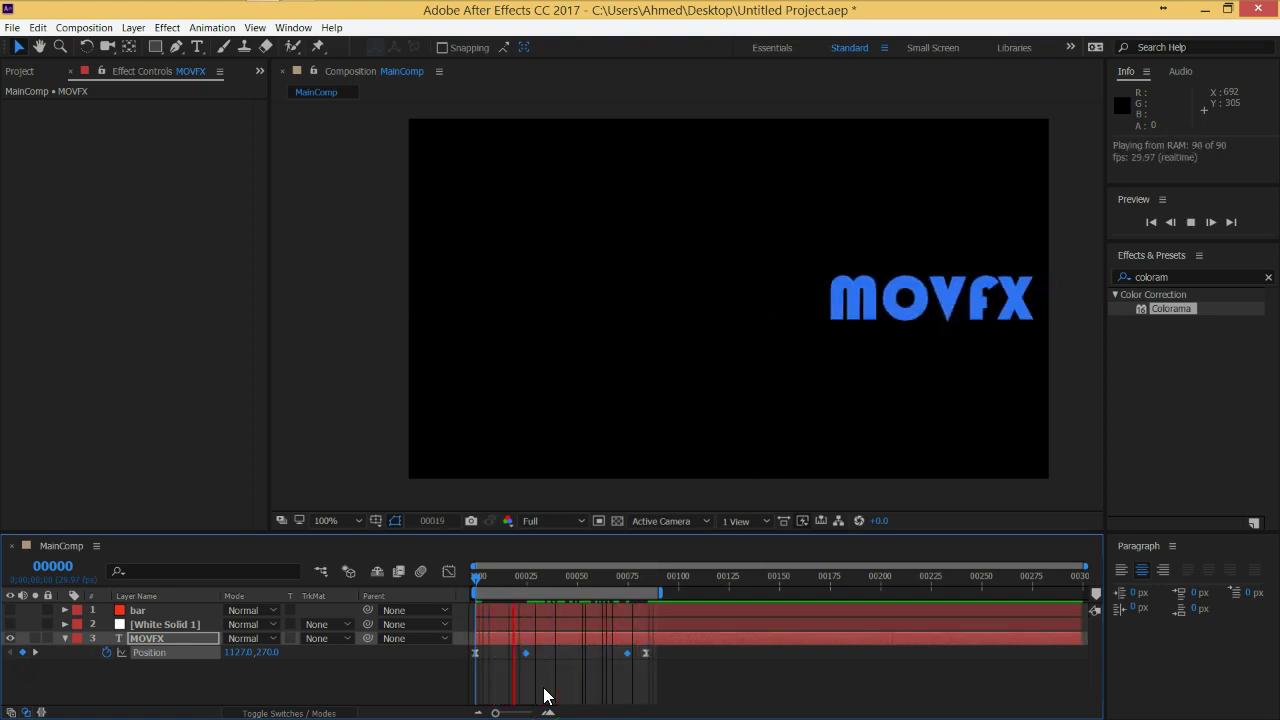
click(604, 692)
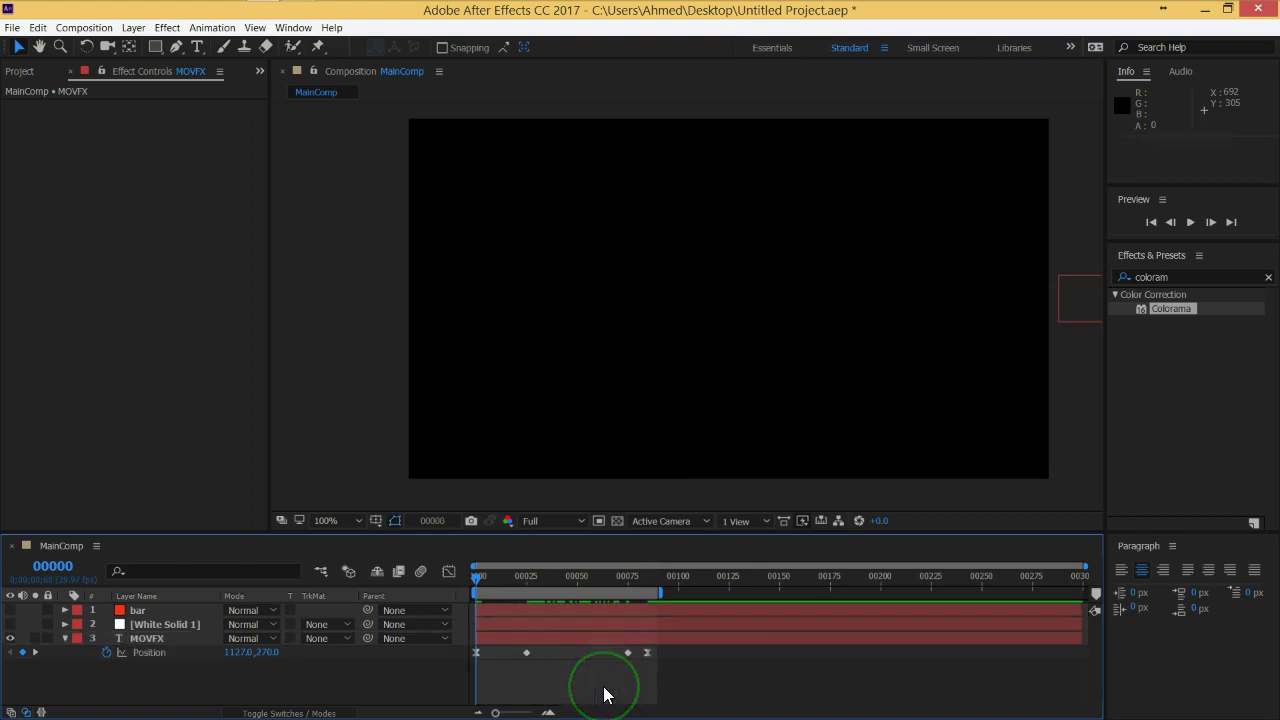
Convert the 00025 and 00075 Position keyframes to Auto Bezier and preview the motion.
click(495, 681)
click(475, 658)
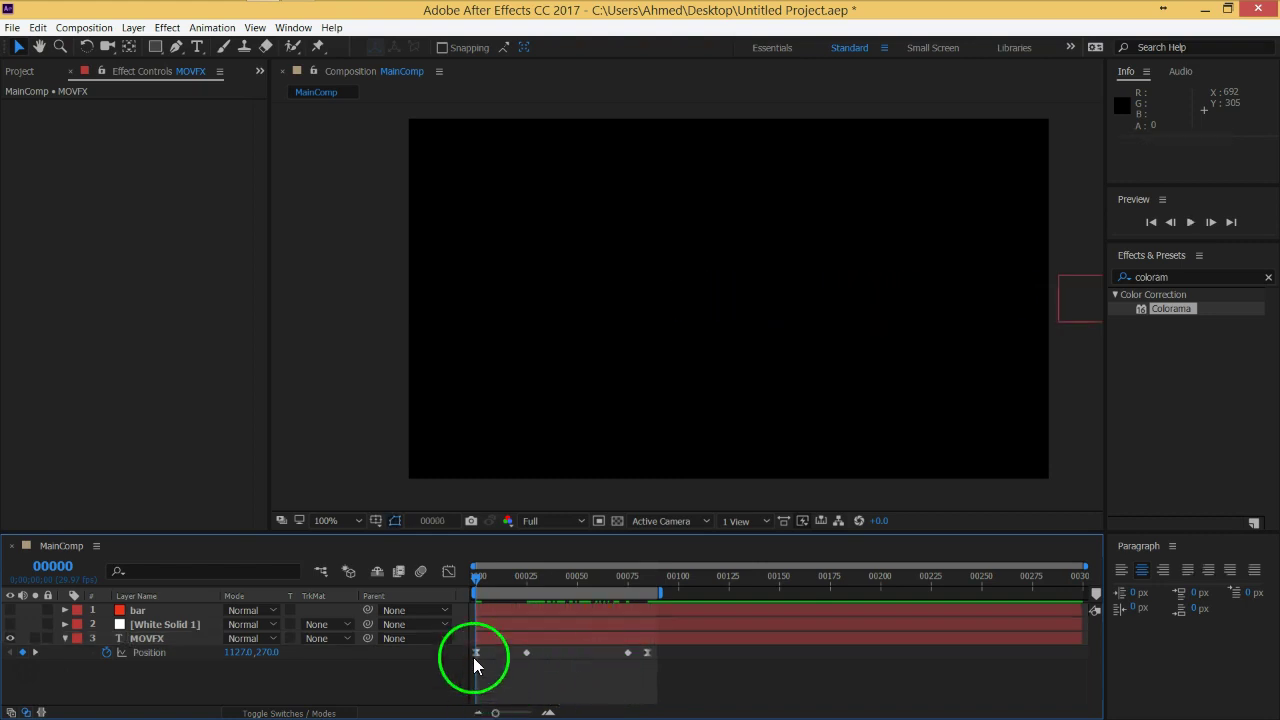
click(529, 656)
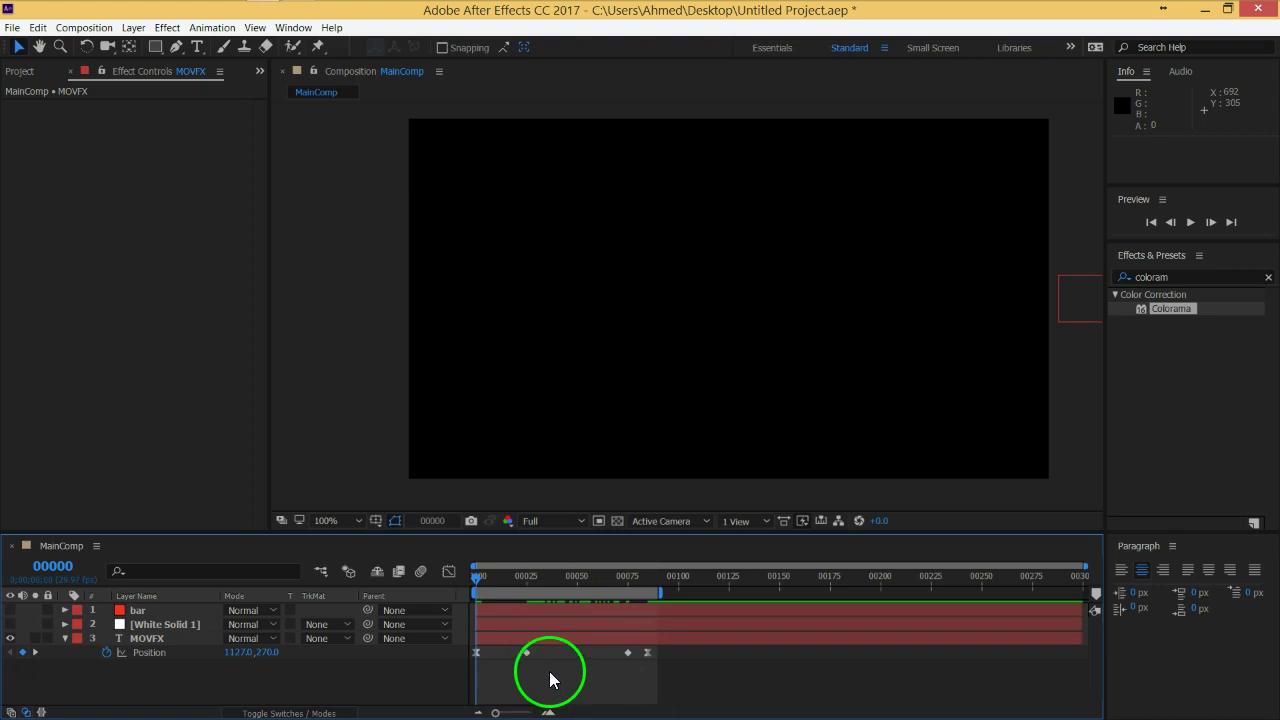
click(633, 657)
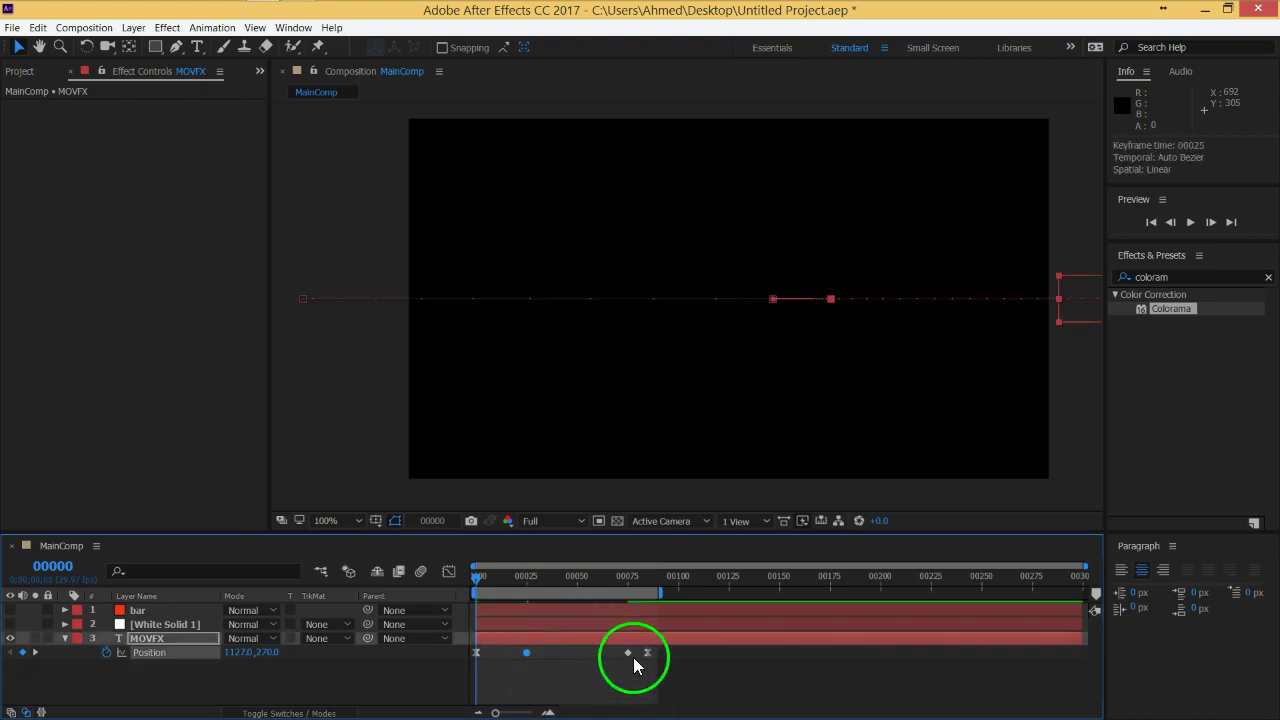
click(629, 652)
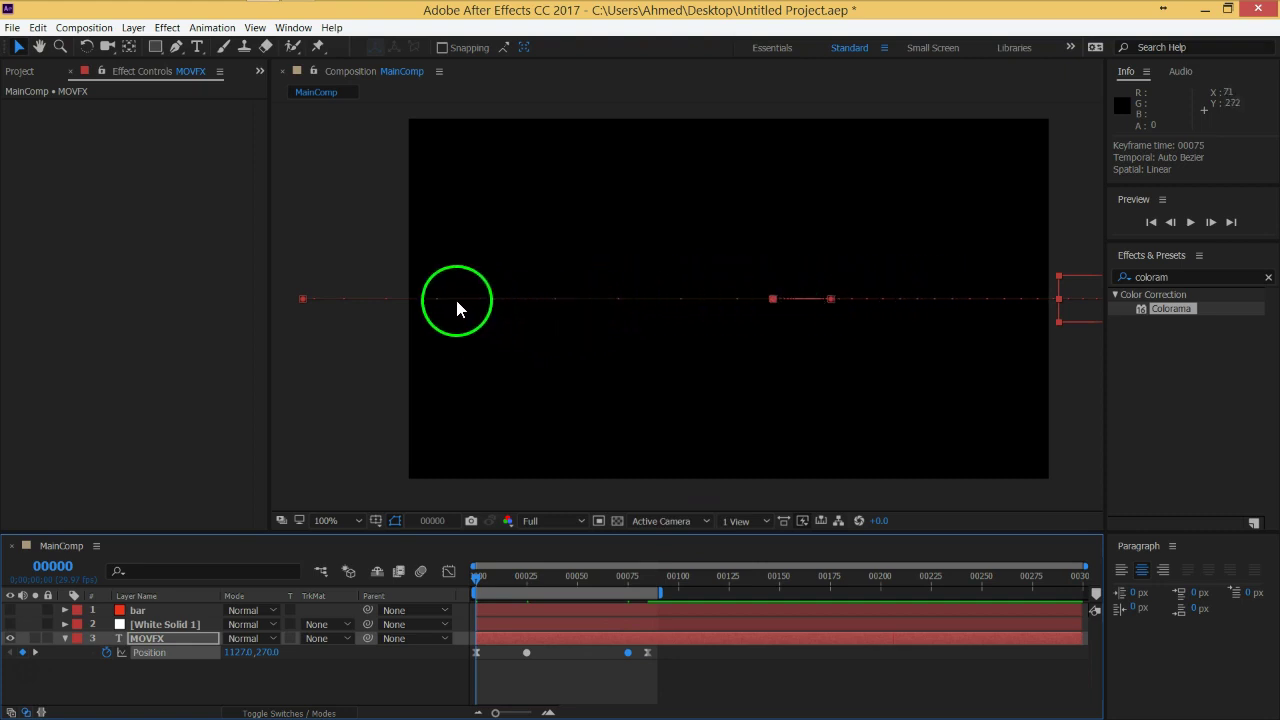
drag(518, 665, 634, 672)
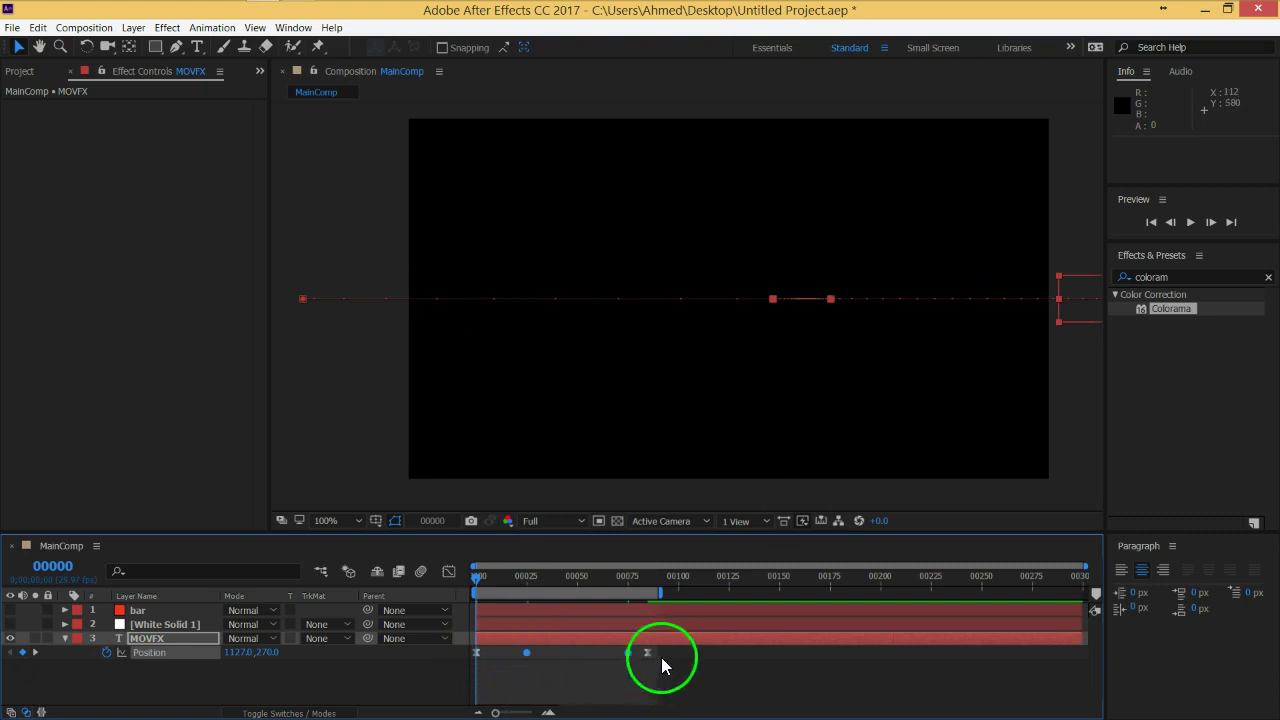
key(space)
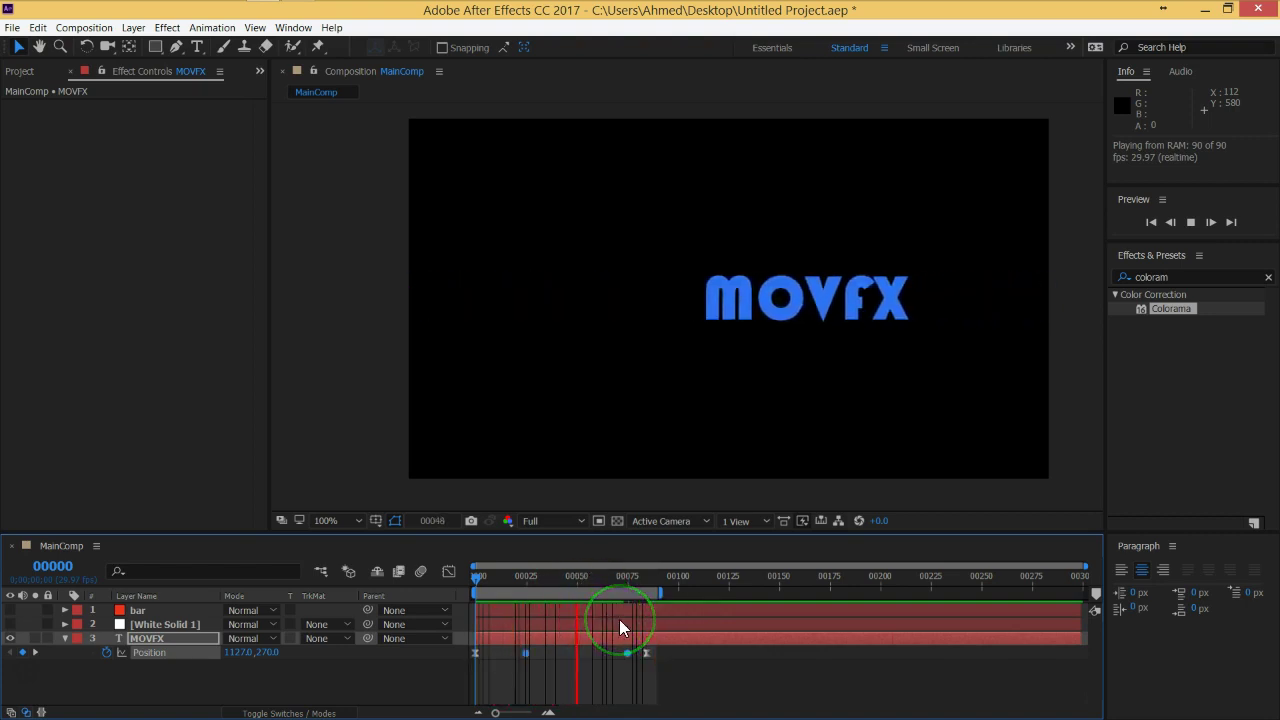
click(605, 627)
click(591, 683)
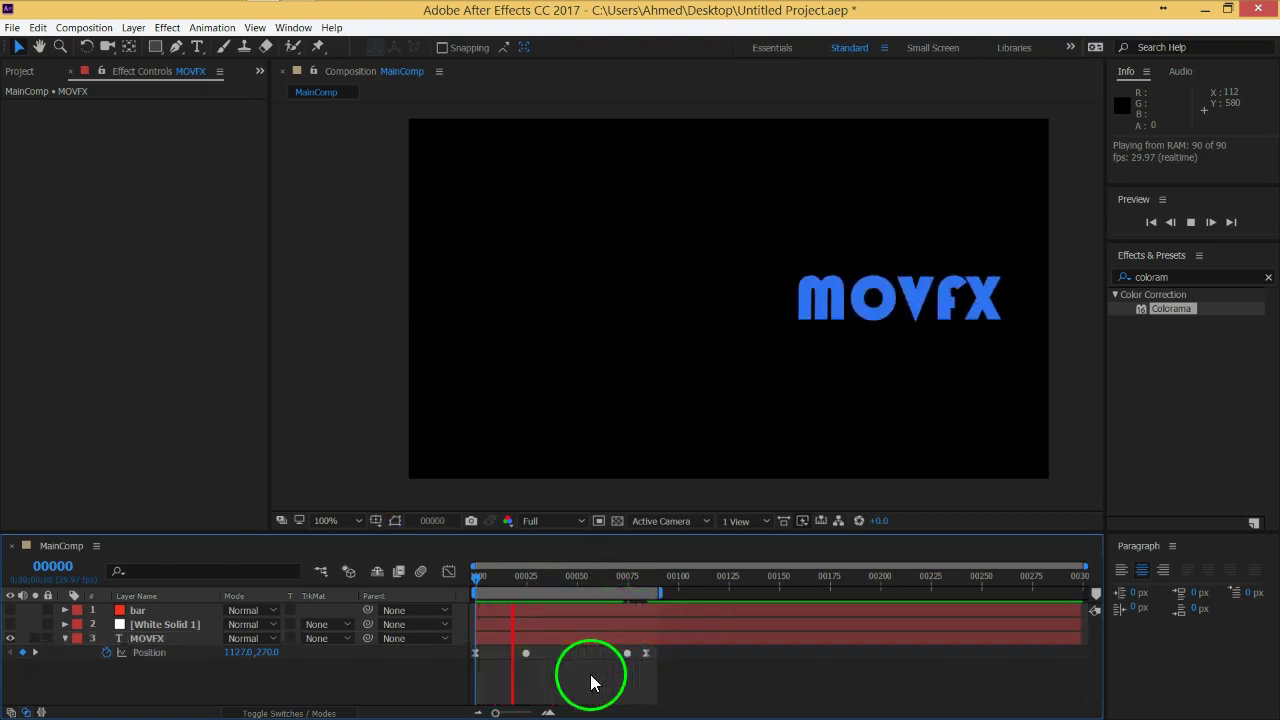
key(space)
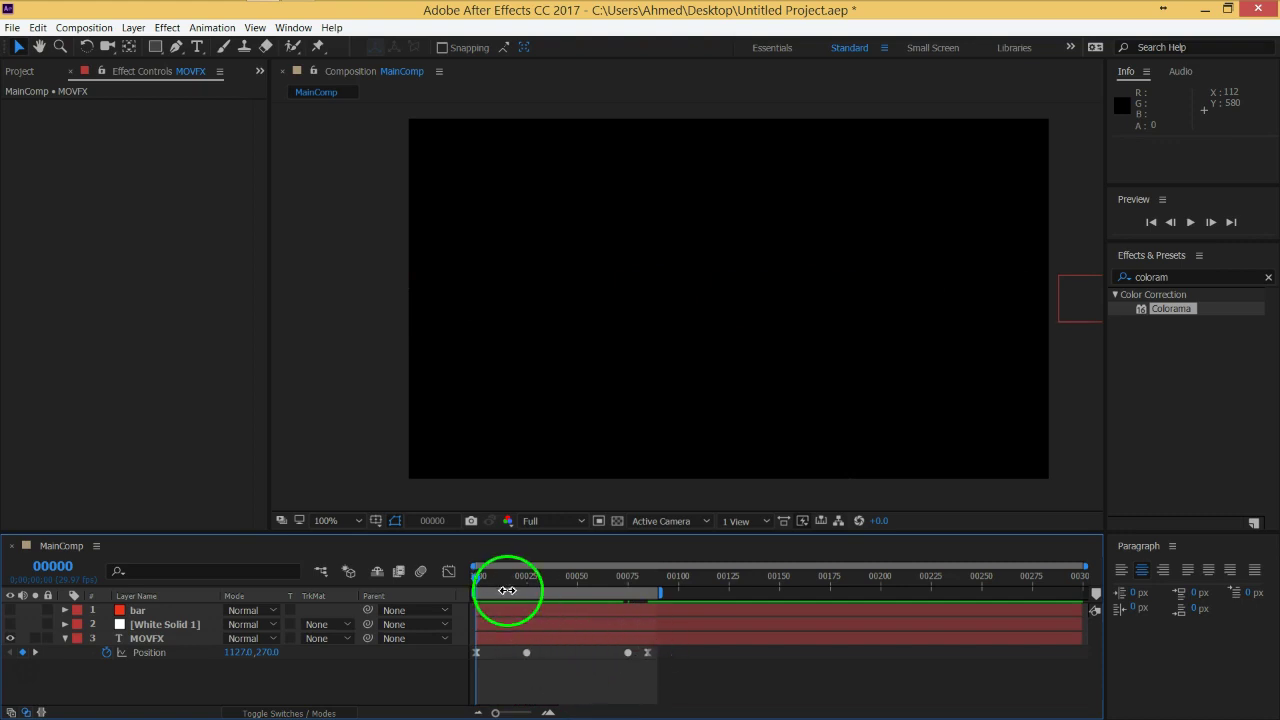
Review MOVFX sliding in at midway frames, then make White Solid 1 visible again.
mouse_move(480, 578)
mouse_down()
mouse_move(598, 600)
mouse_move(566, 640)
mouse_up()
drag(523, 677, 632, 648)
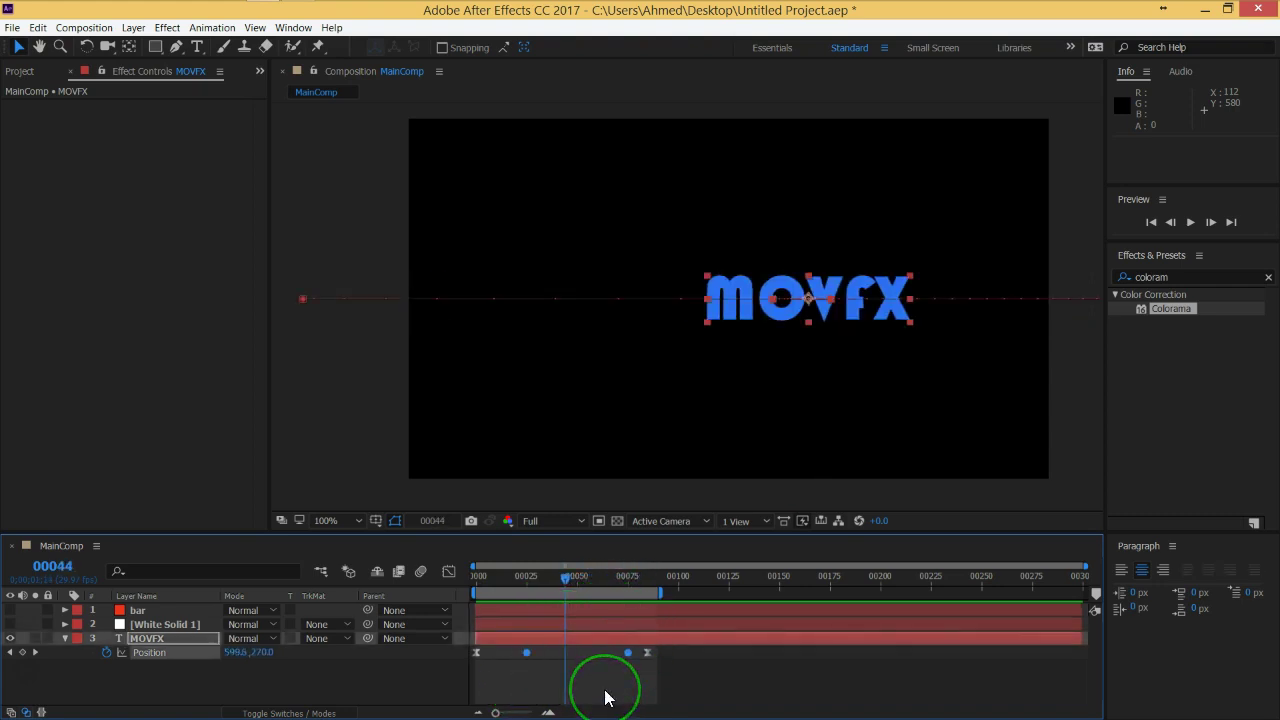
click(526, 654)
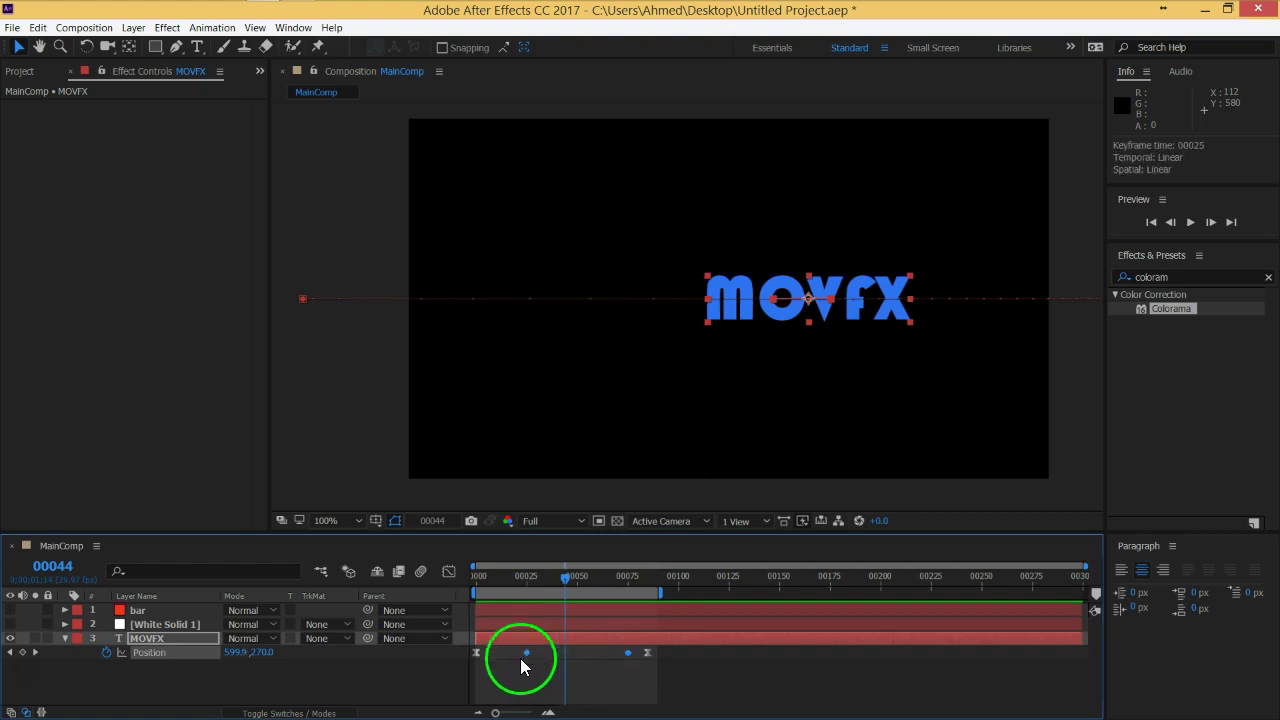
mouse_move(573, 583)
mouse_down()
mouse_move(505, 604)
mouse_move(542, 614)
mouse_up()
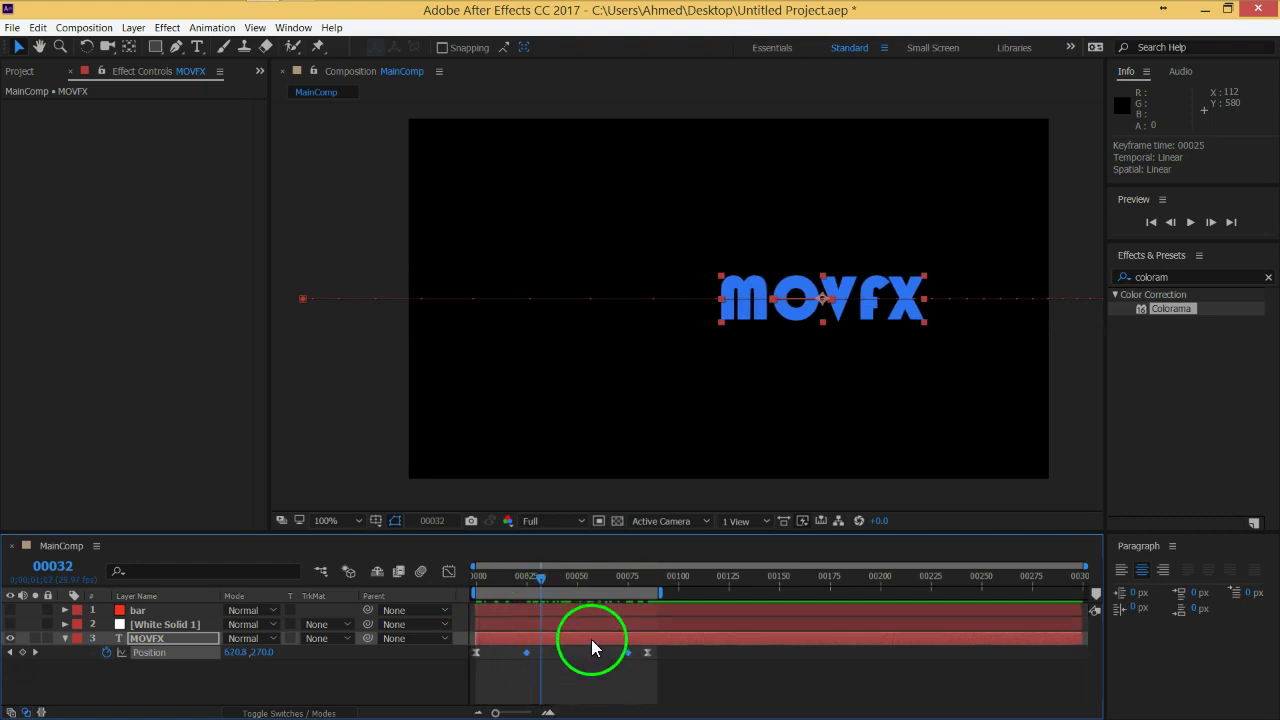
click(10, 624)
Collapse MOVFX Position at 00025, check White Solid 1, and turn on the transparency grid.
click(403, 673)
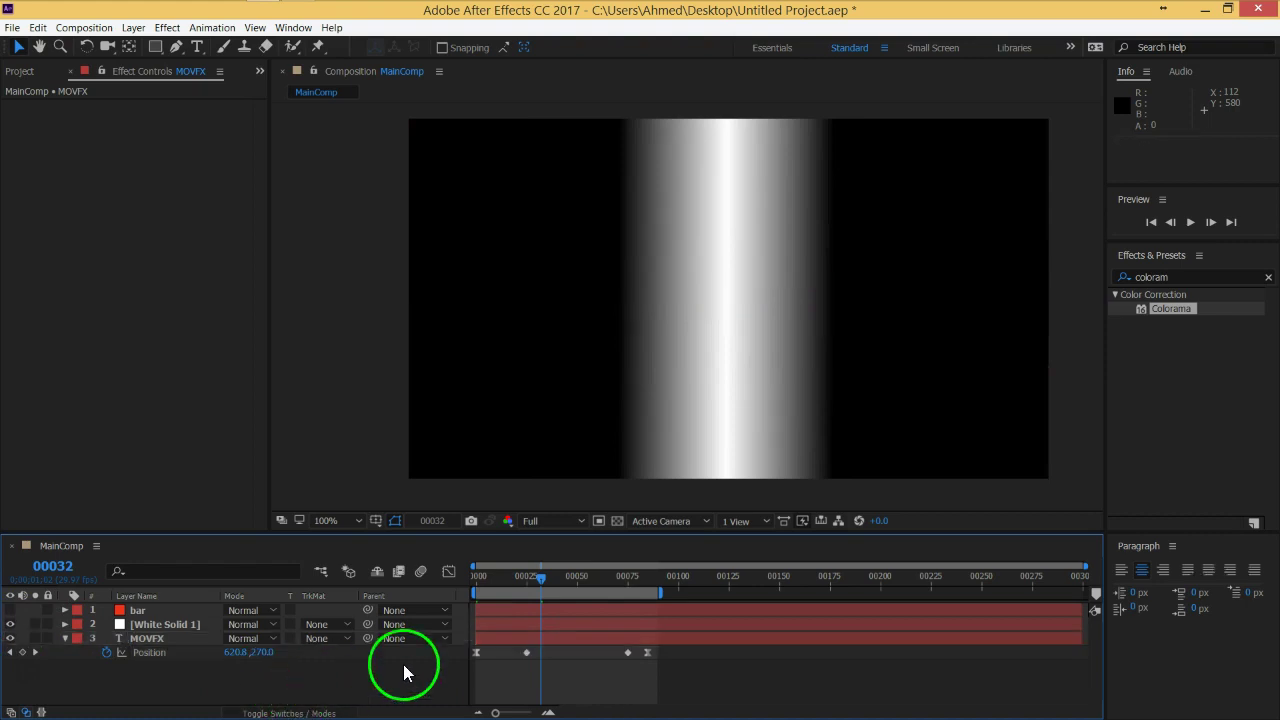
drag(538, 579, 524, 581)
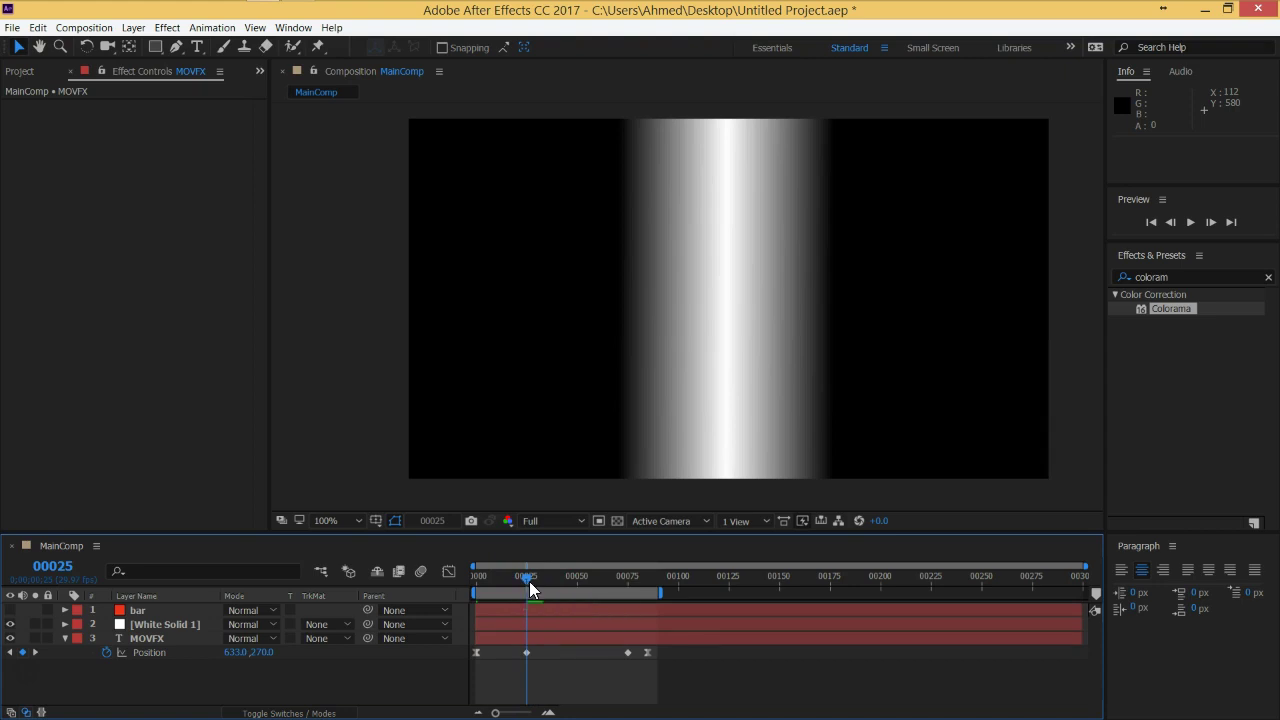
click(65, 638)
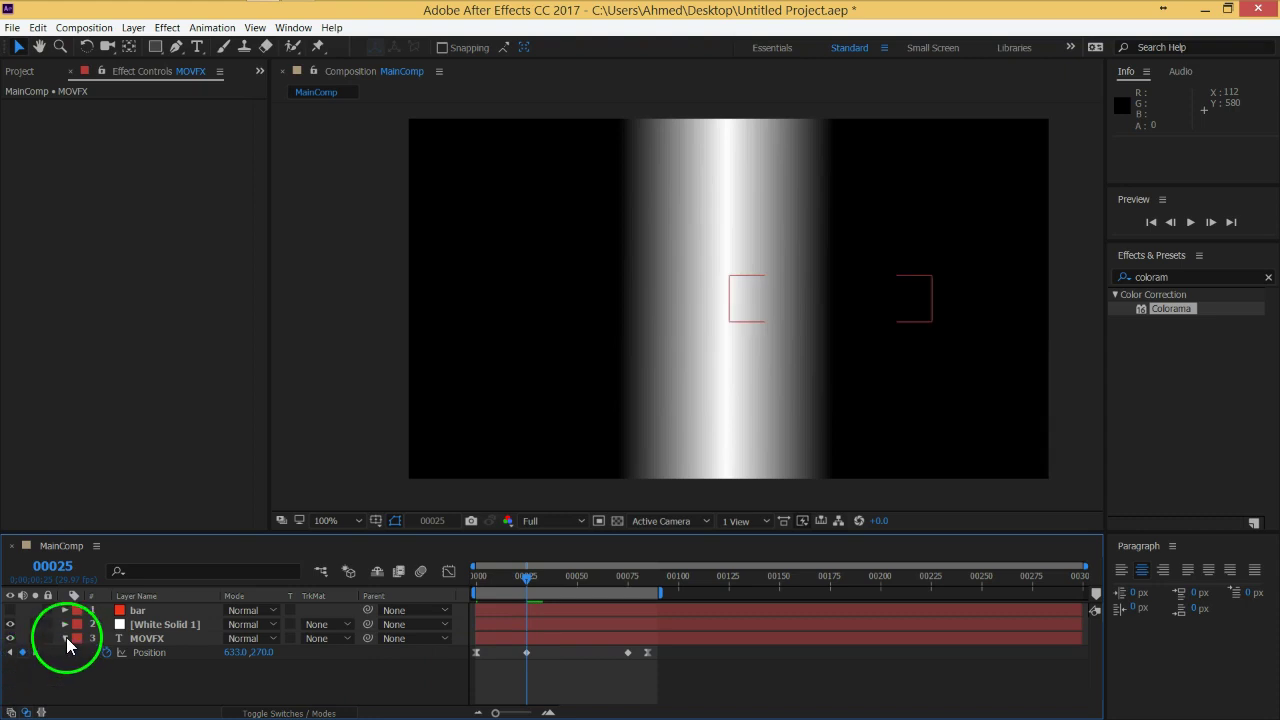
click(145, 640)
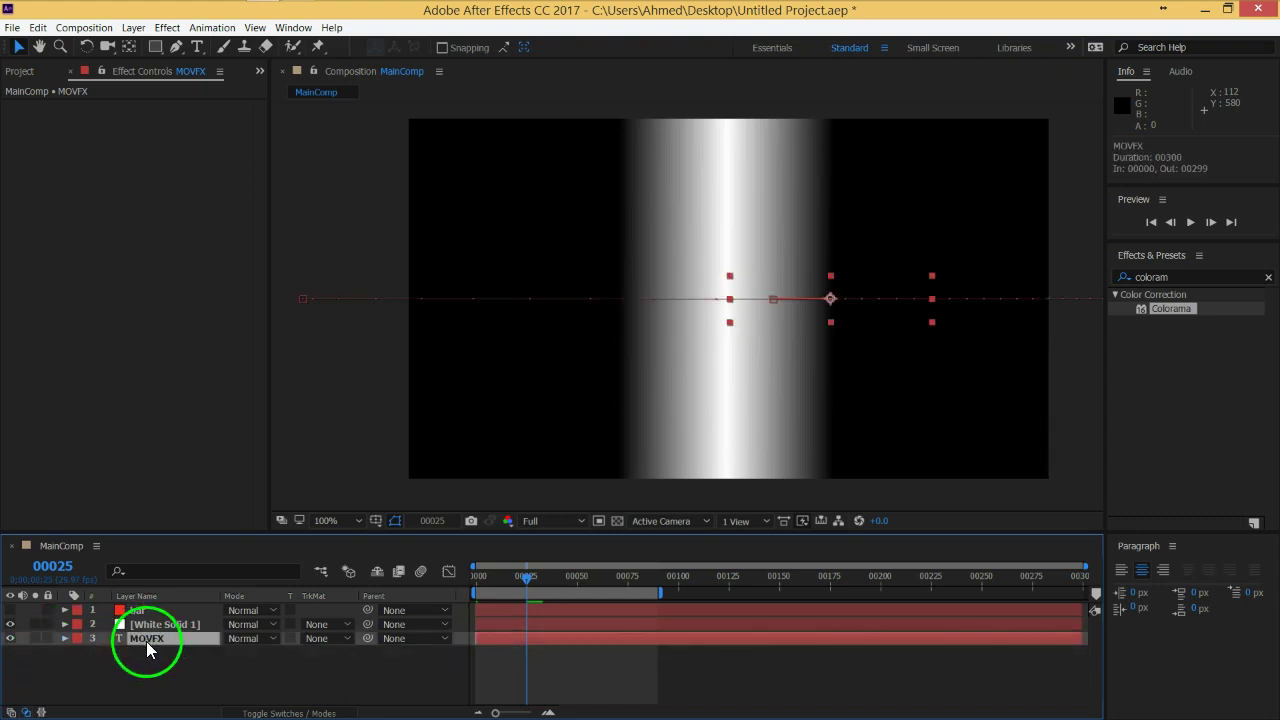
click(326, 641)
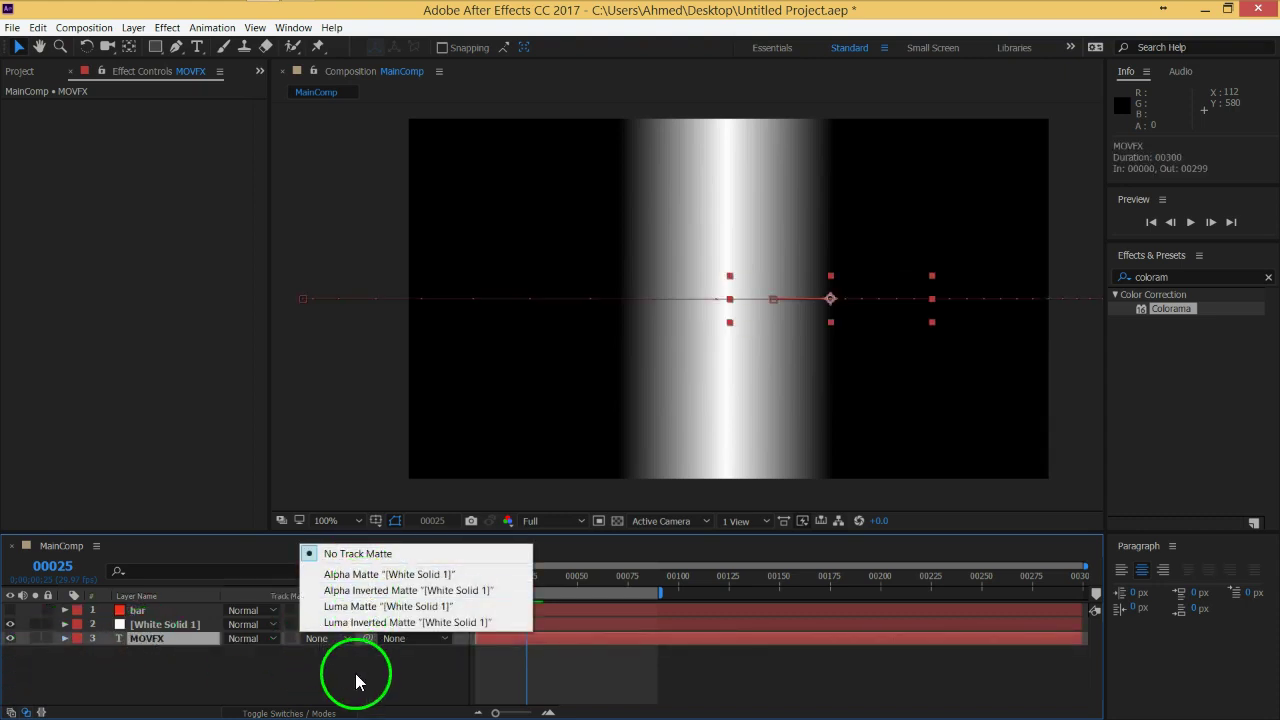
click(356, 678)
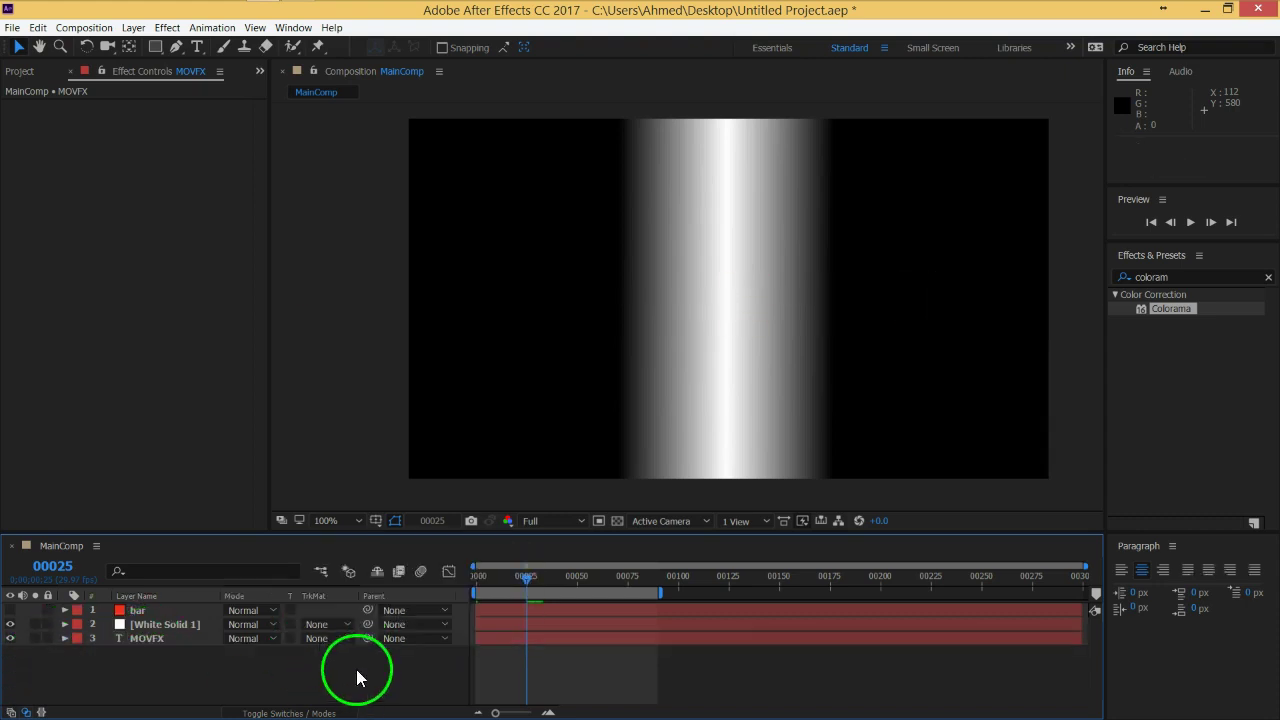
click(181, 627)
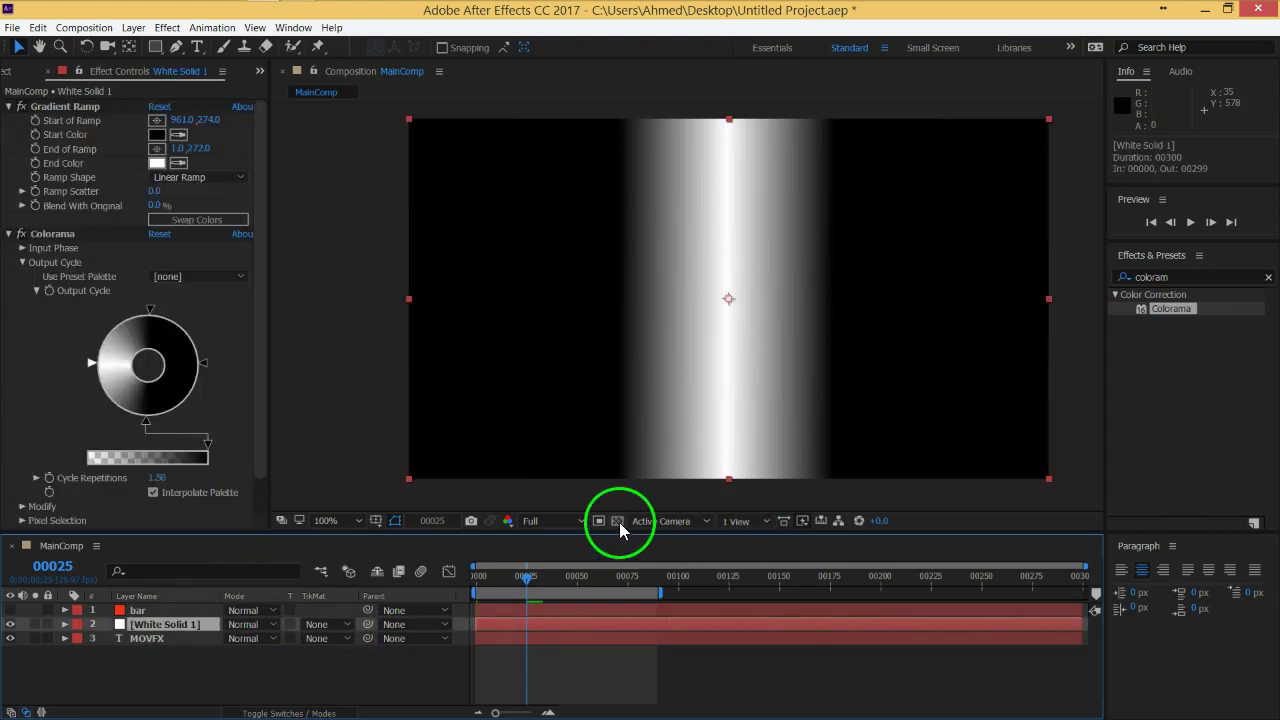
click(617, 521)
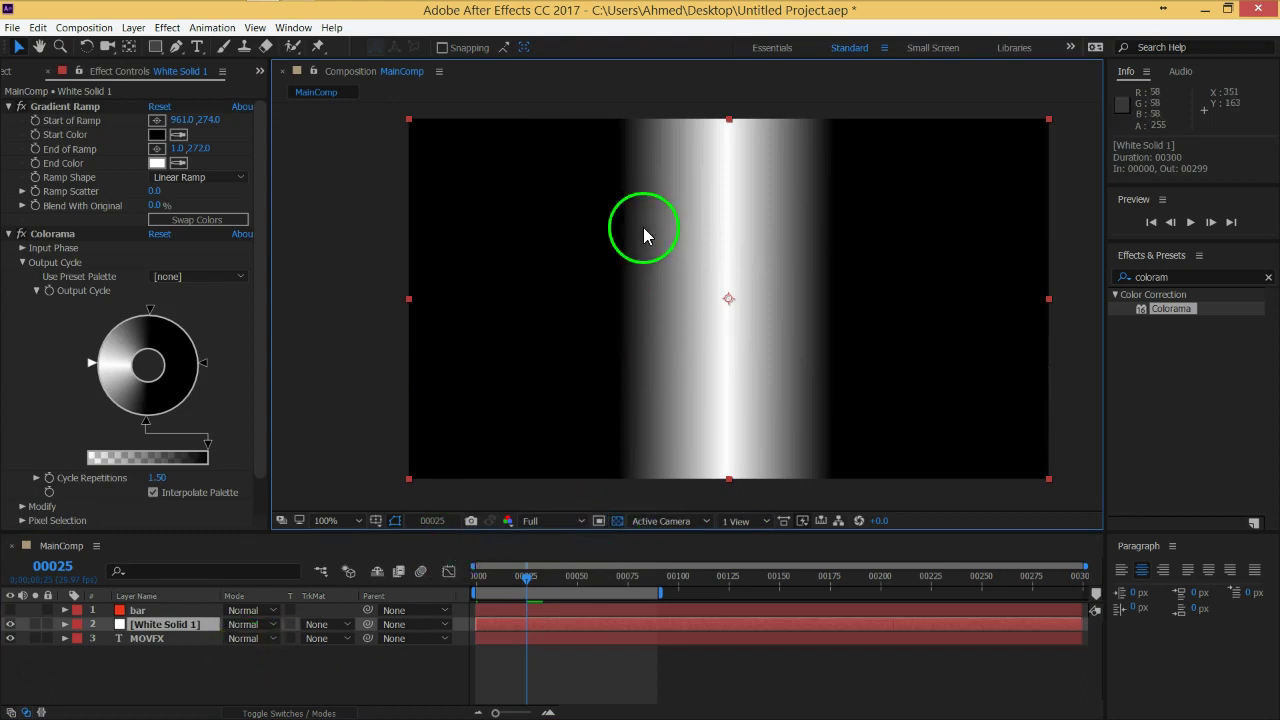
click(224, 675)
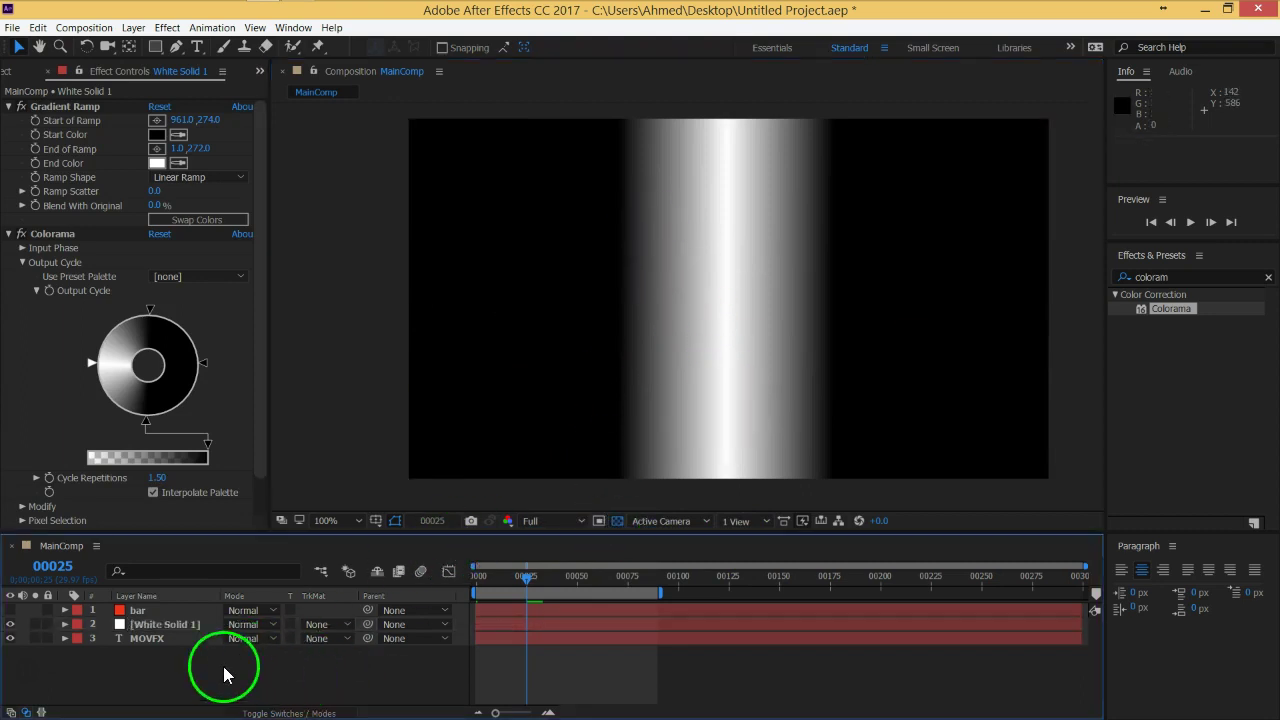
Set MOVFX's track matte to Luma Matte "[White Solid 1]".
click(165, 639)
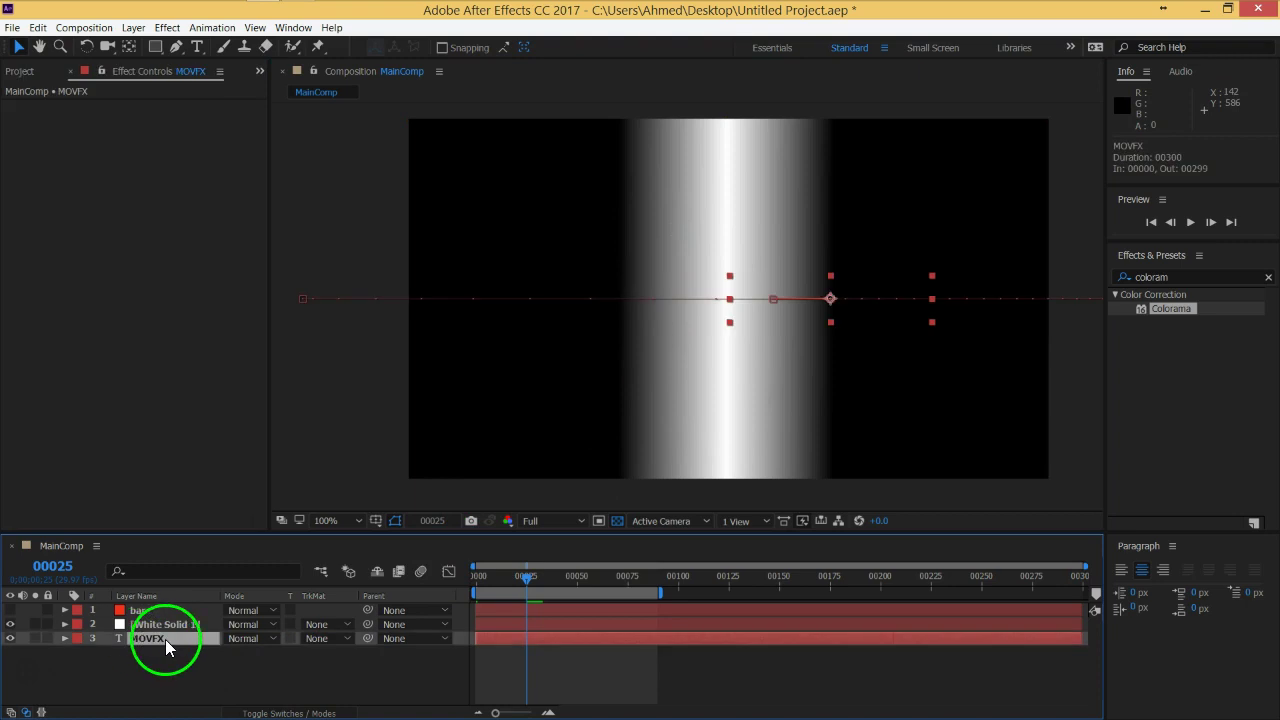
click(319, 639)
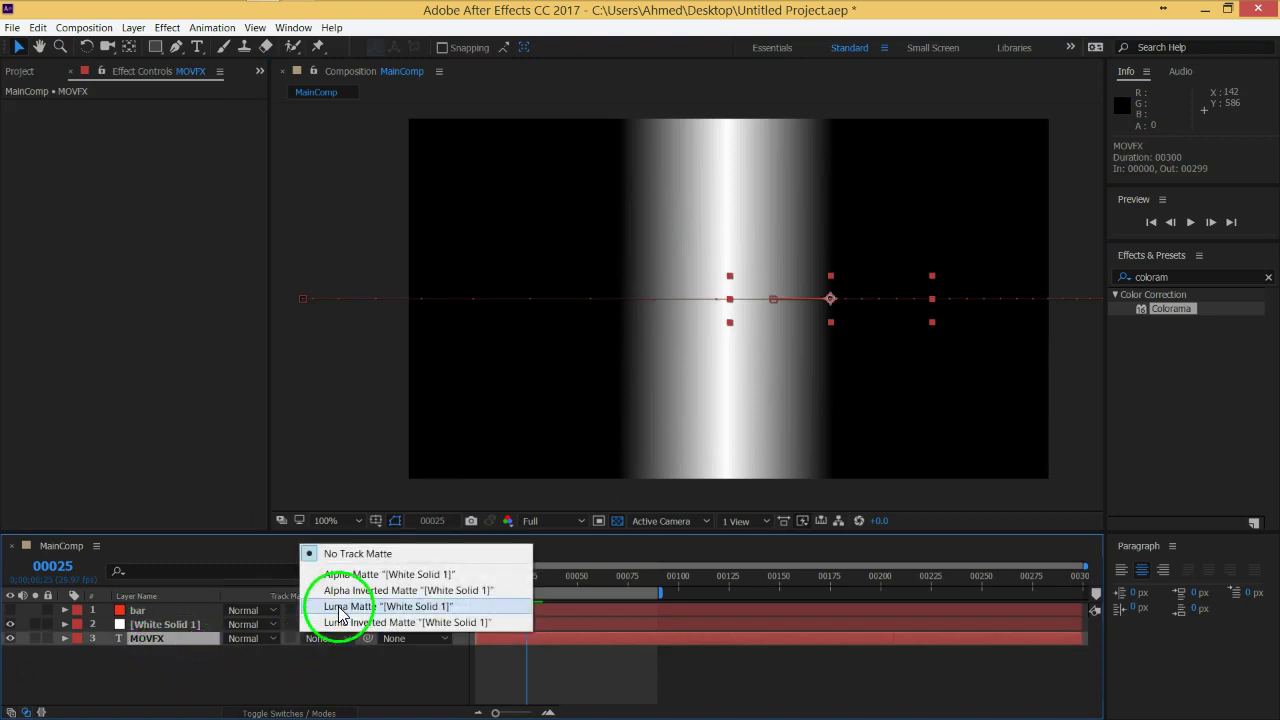
click(340, 614)
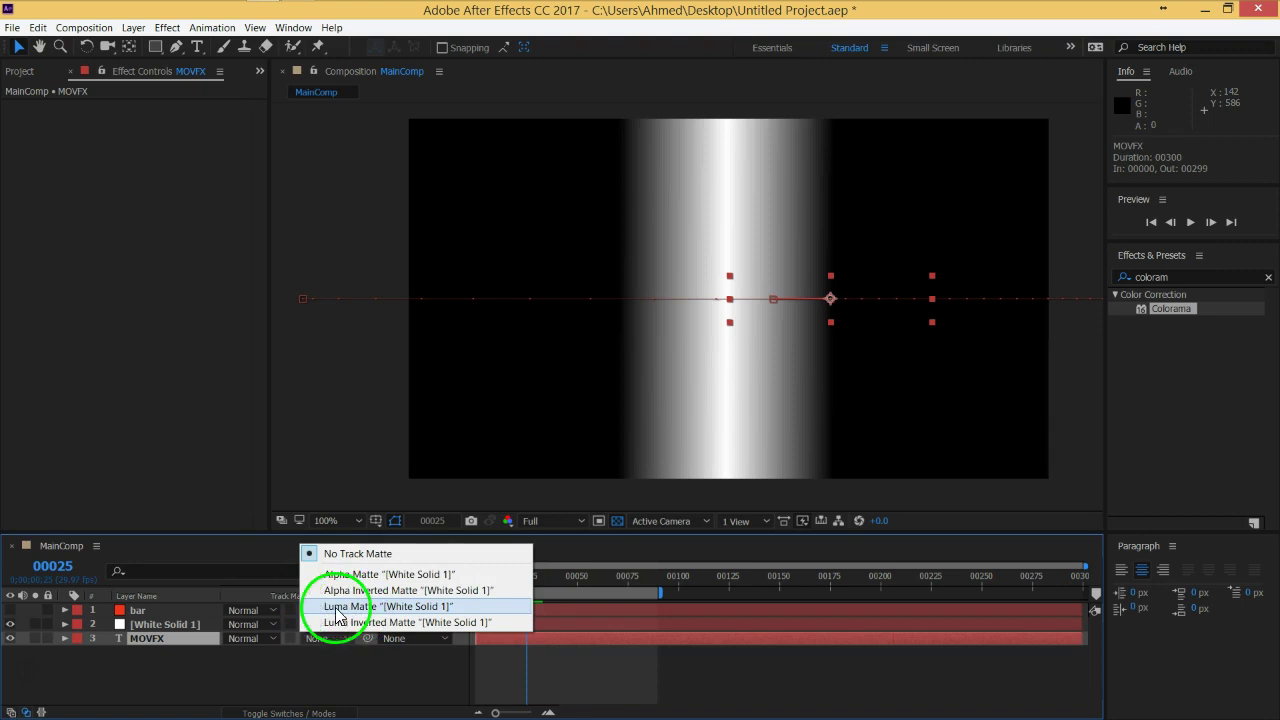
click(958, 303)
click(360, 606)
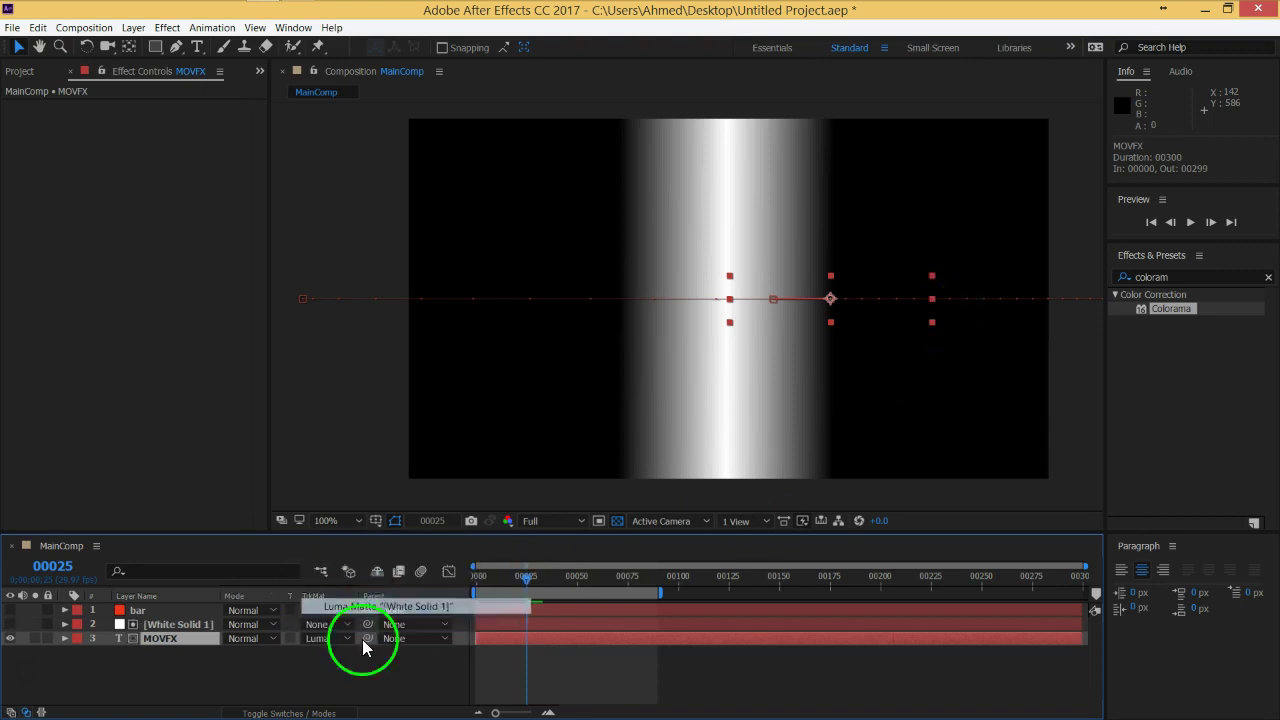
click(454, 676)
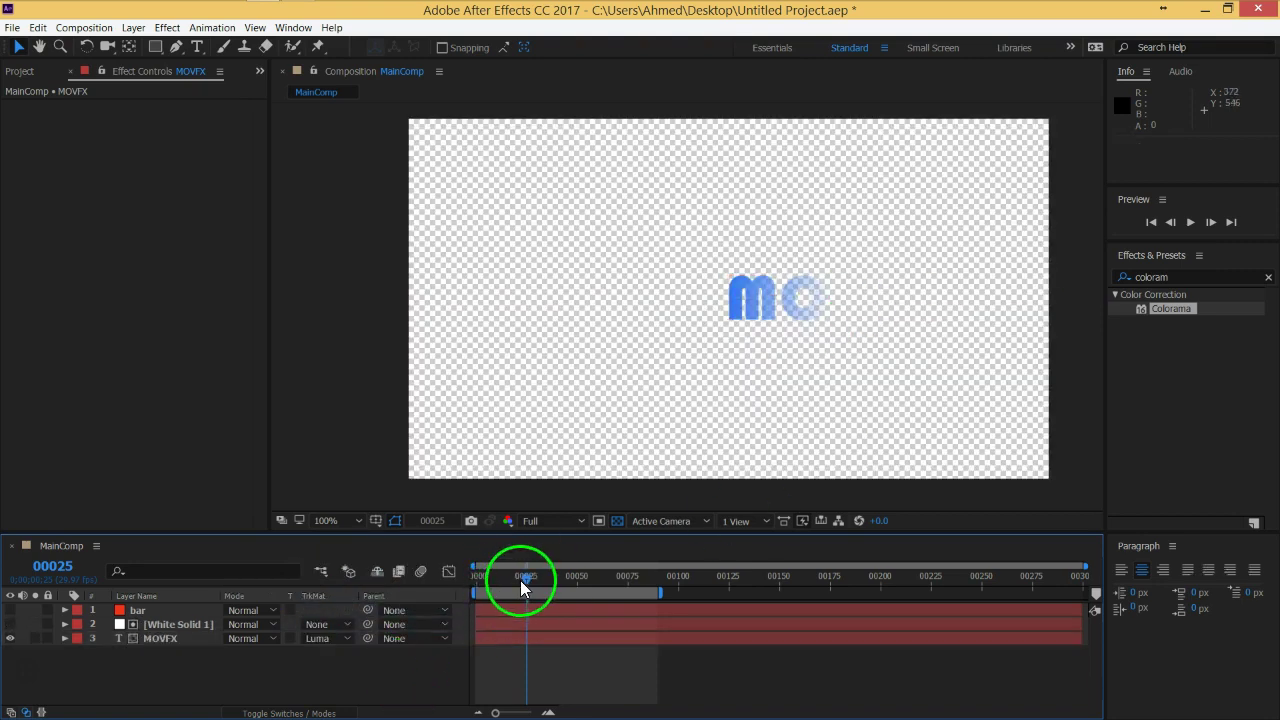
Turn off the transparency grid and preview the luma-matted MOVFX animation from frame 0.
drag(520, 580, 481, 588)
click(679, 530)
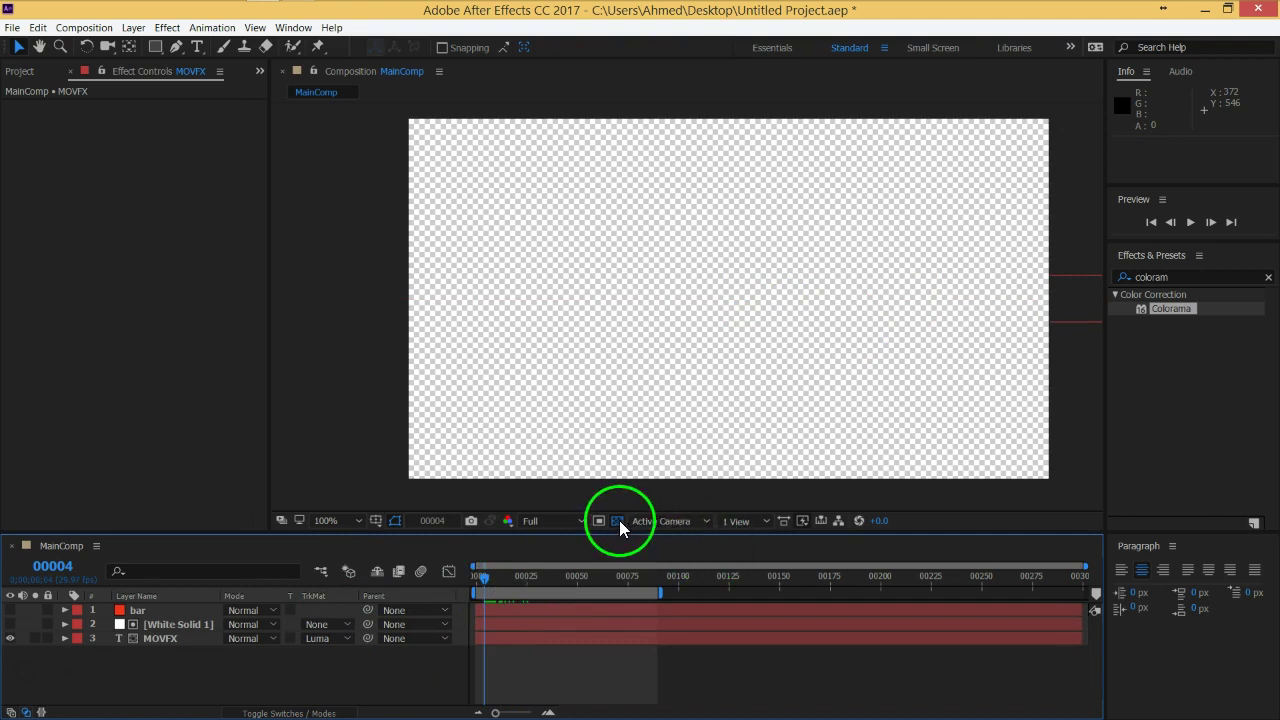
click(617, 521)
drag(520, 592, 480, 586)
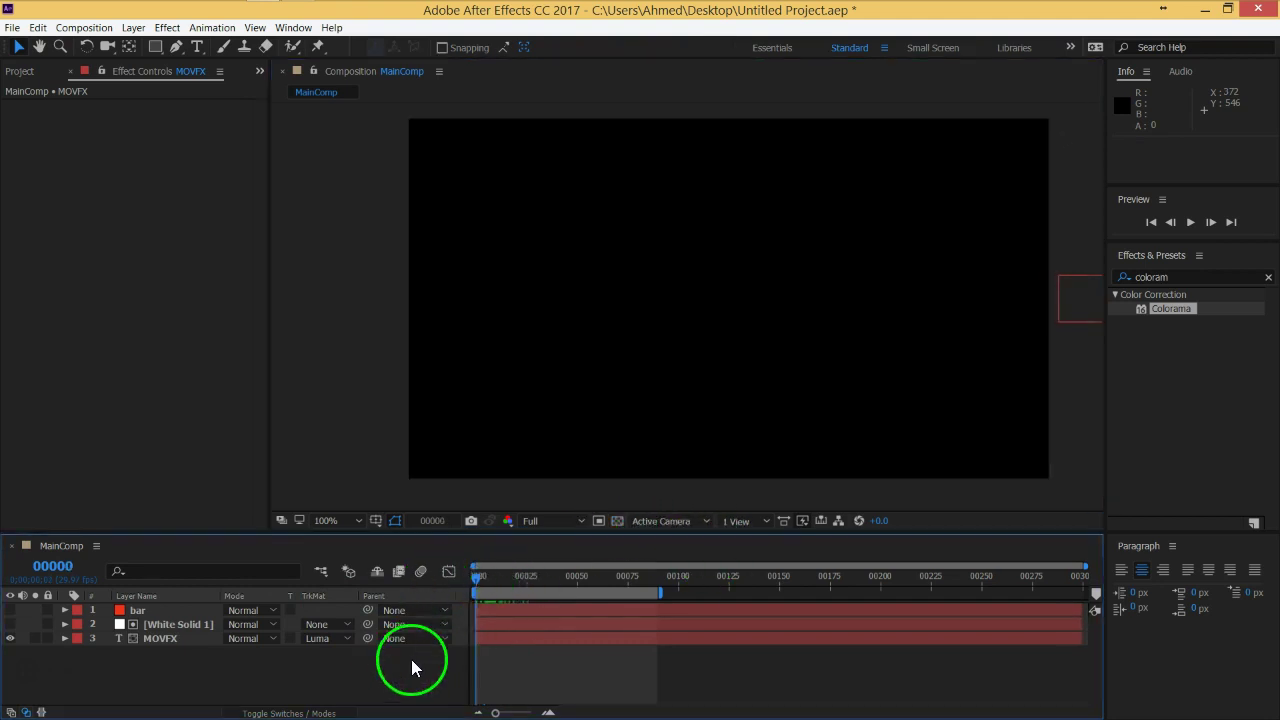
key(space)
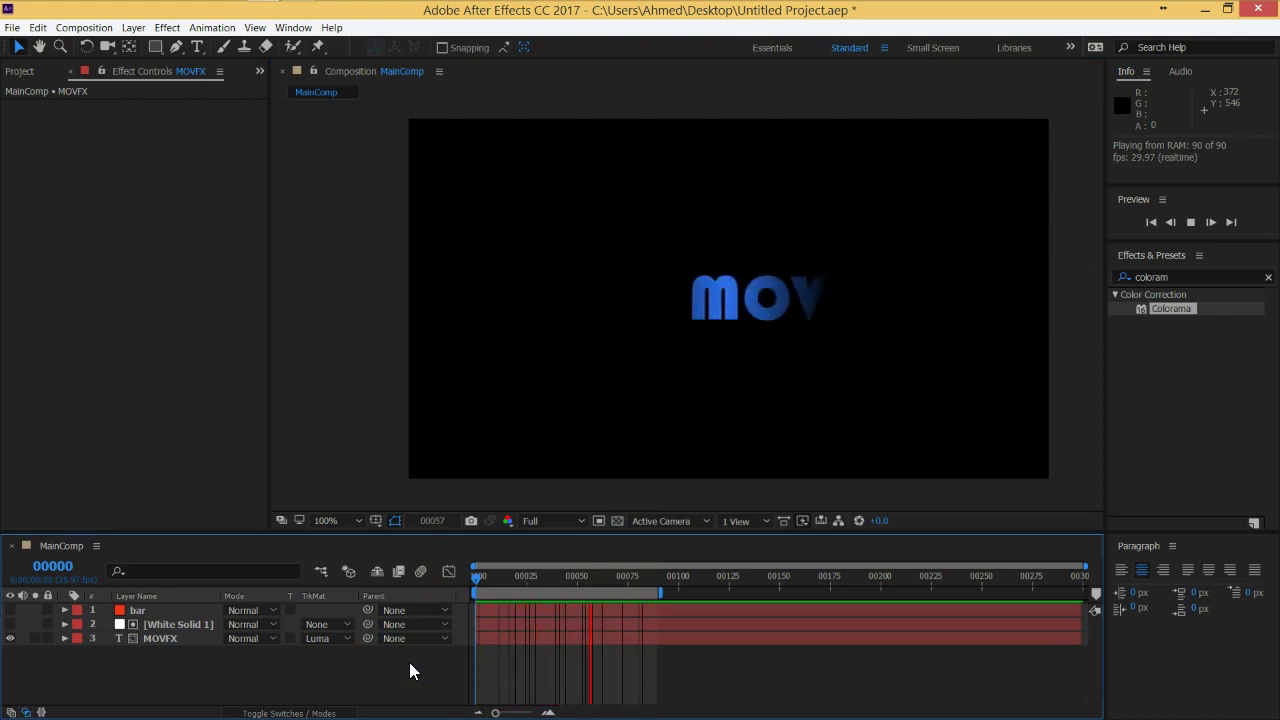
key(space)
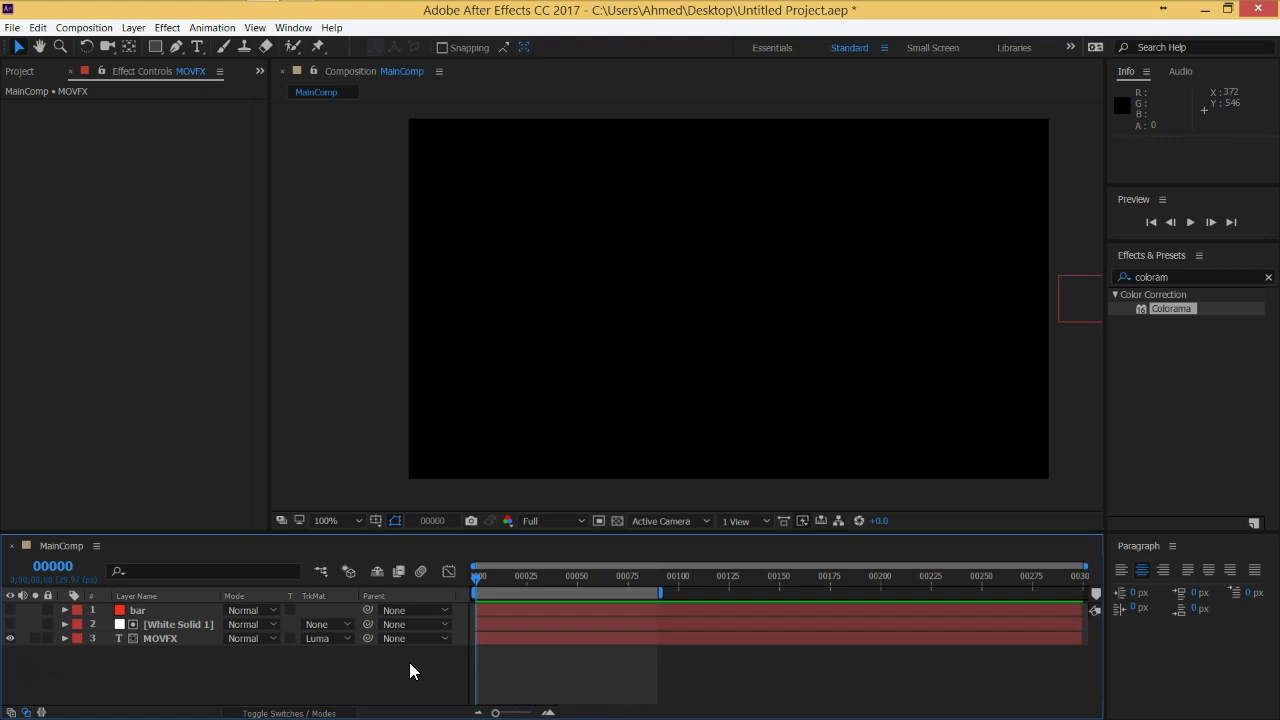
Set MOVFX's track matte to Luma Inverted "[White Solid 1]", preview it, and scrub to frame 00061.
click(345, 640)
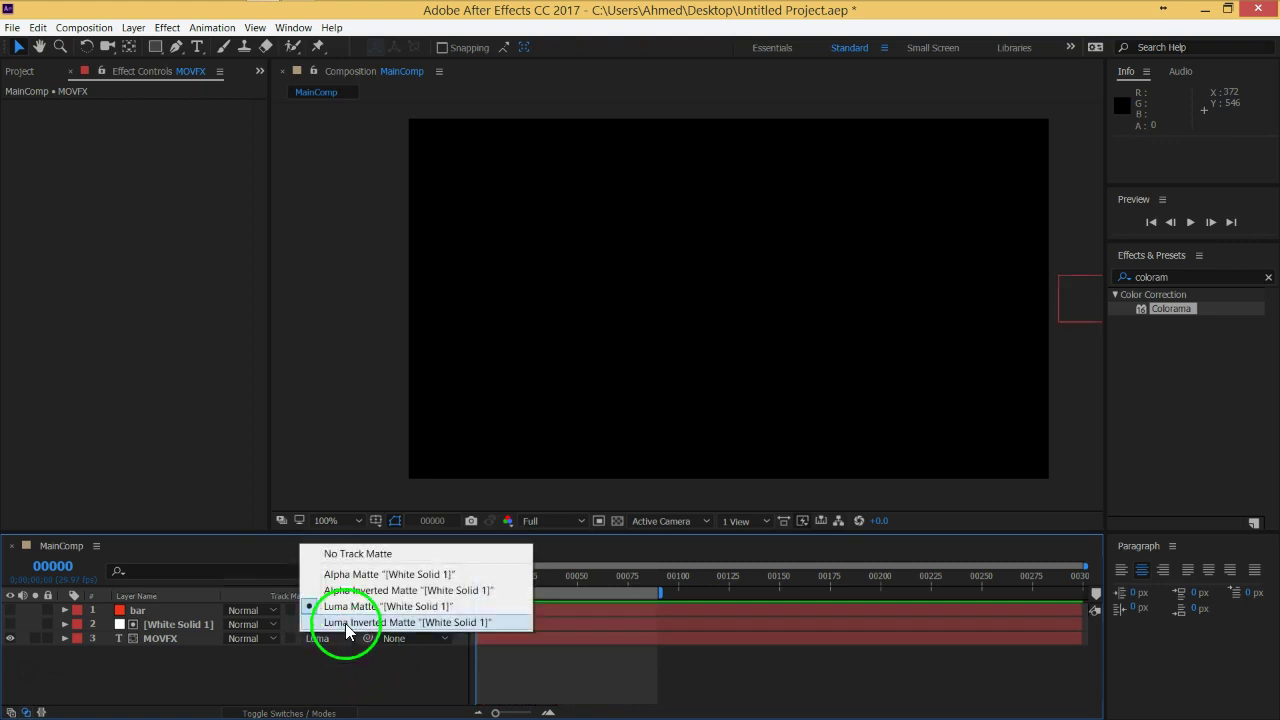
click(345, 623)
key(space)
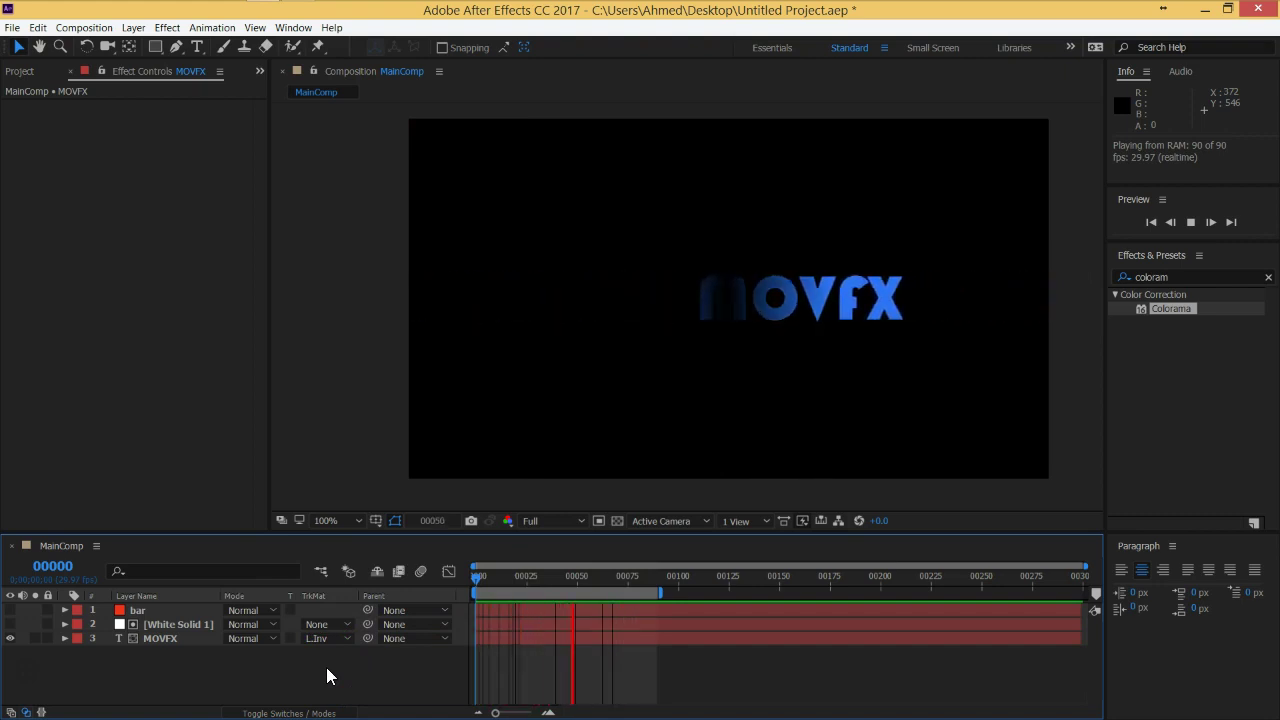
key(space)
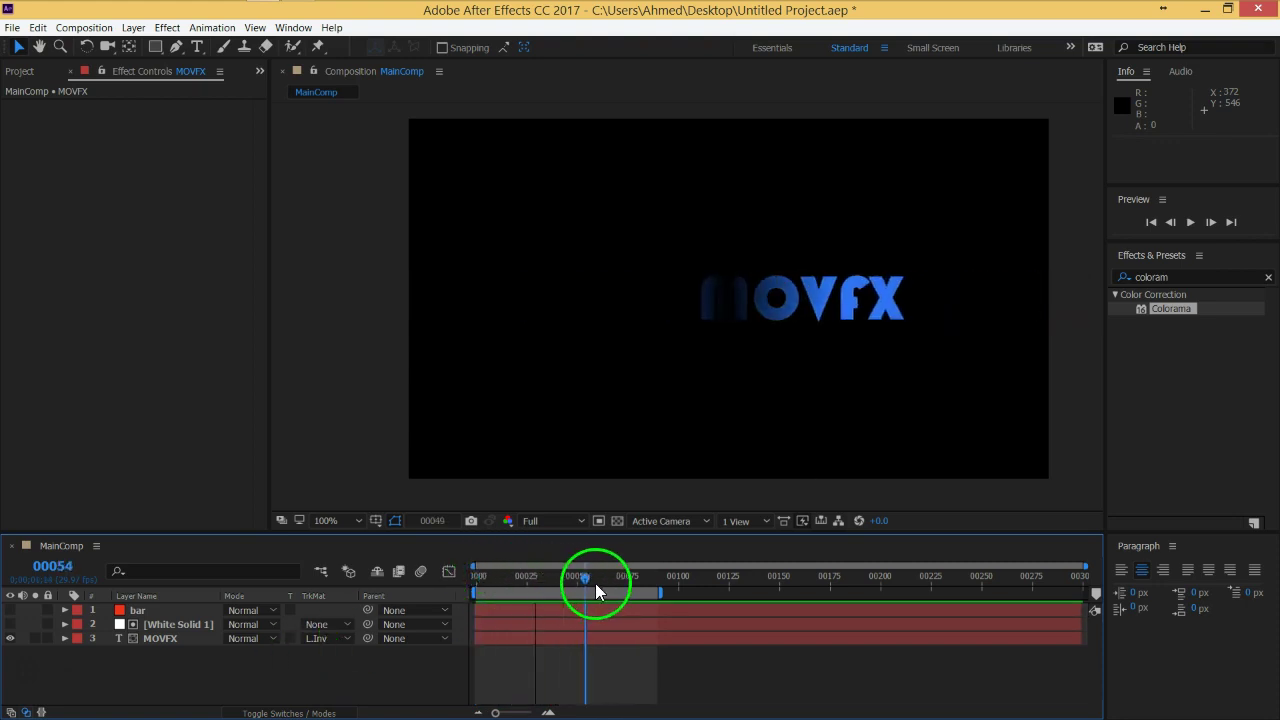
drag(490, 583, 601, 588)
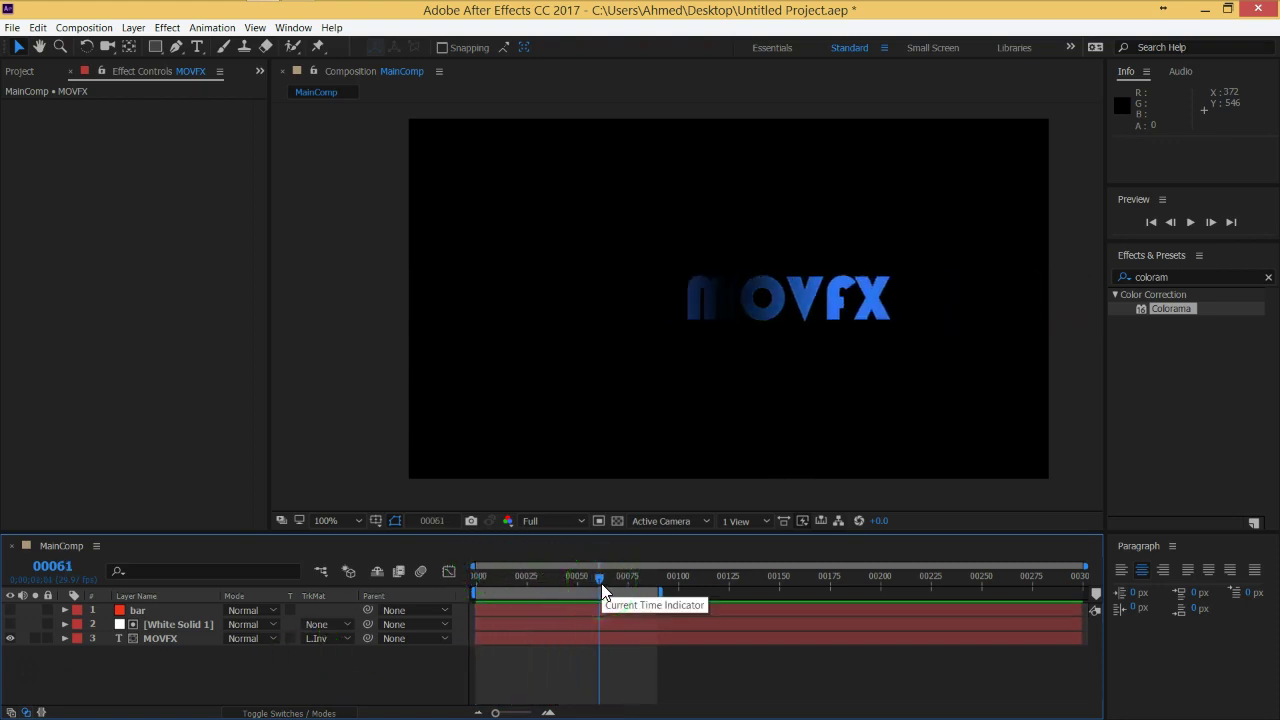
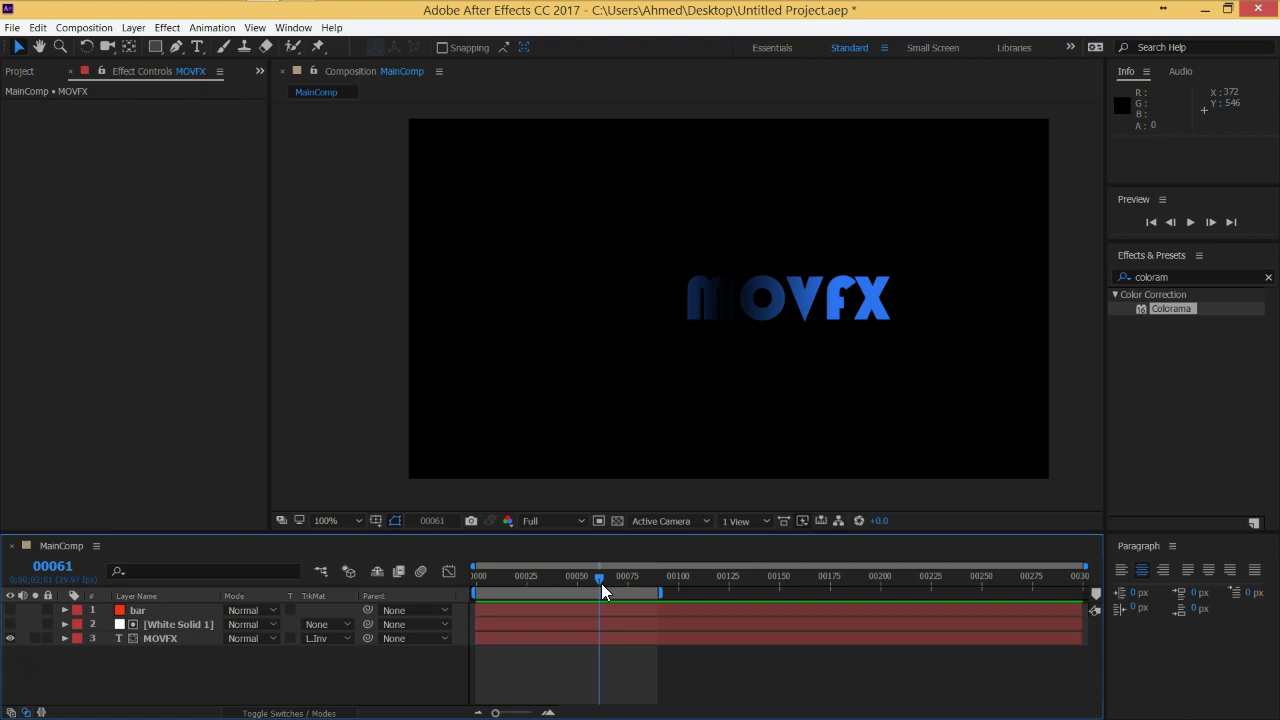
Turn on the White Solid 1 gradient layer and check it in the comp.
click(631, 594)
click(657, 437)
click(746, 437)
click(746, 300)
click(100, 677)
click(15, 627)
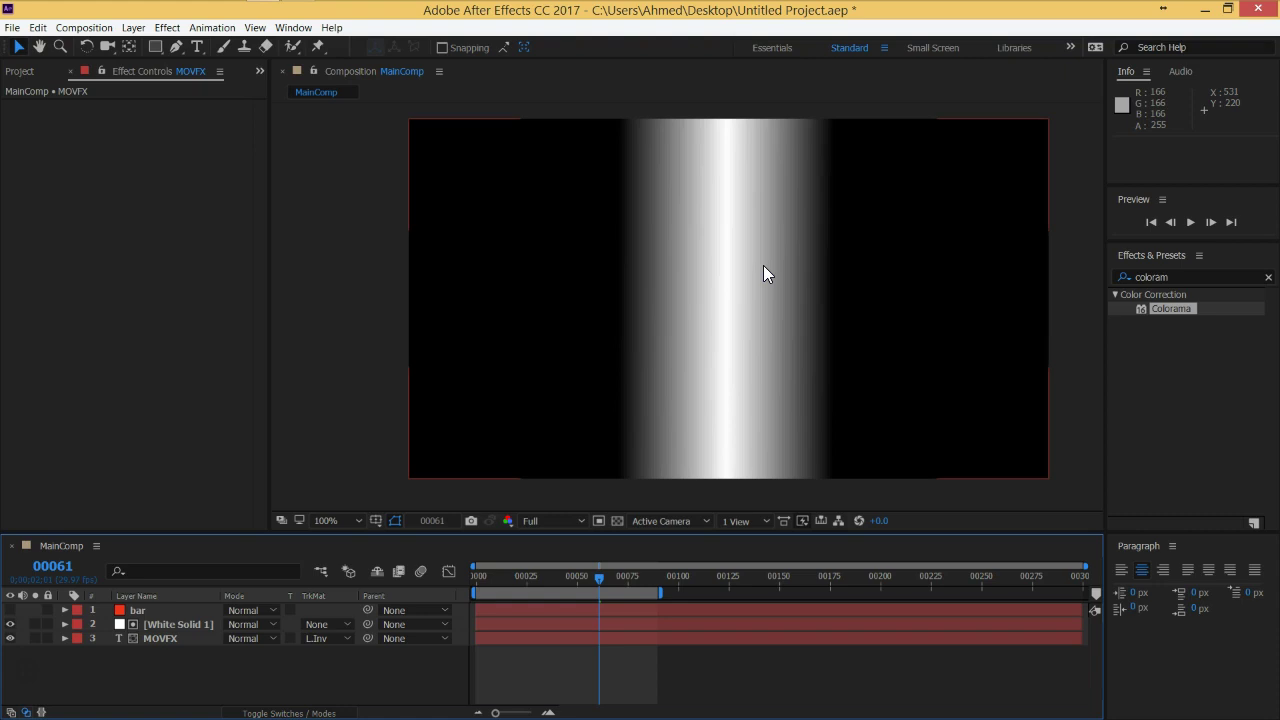
drag(760, 284, 744, 258)
click(744, 354)
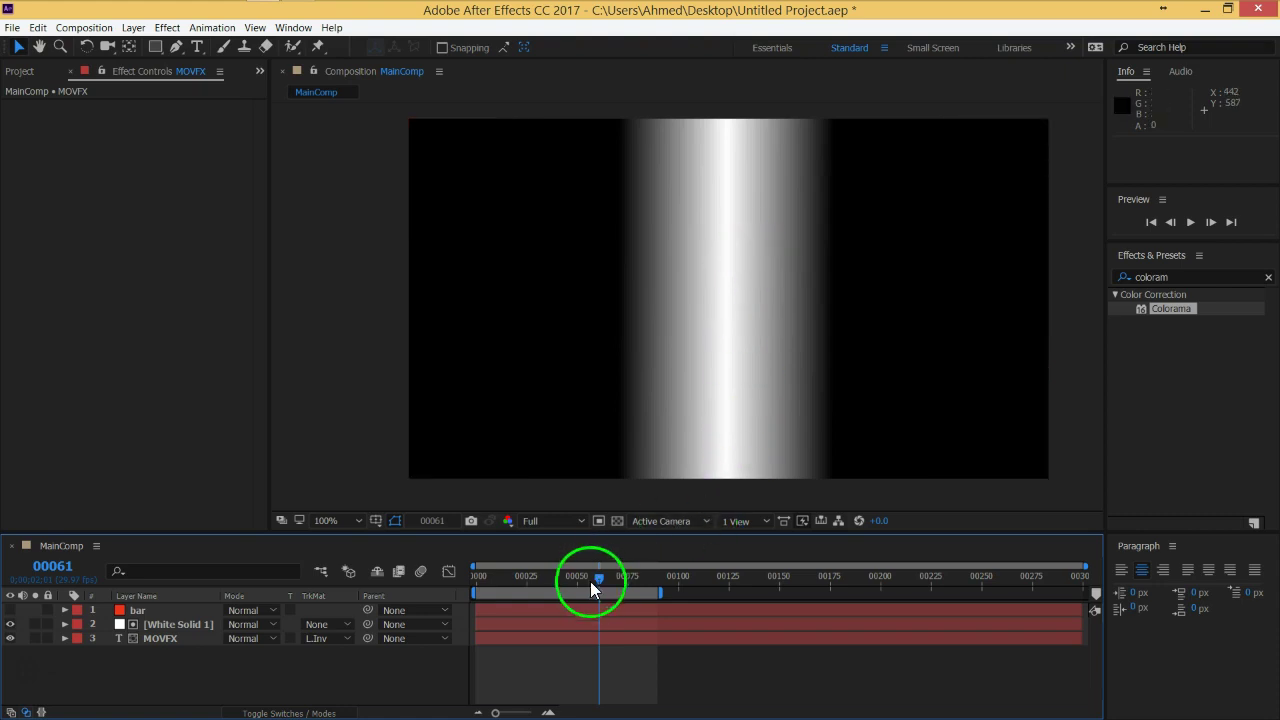
Scrub the title animation between frames 48, 30 and the start, then hide White Solid 1.
drag(475, 588, 584, 590)
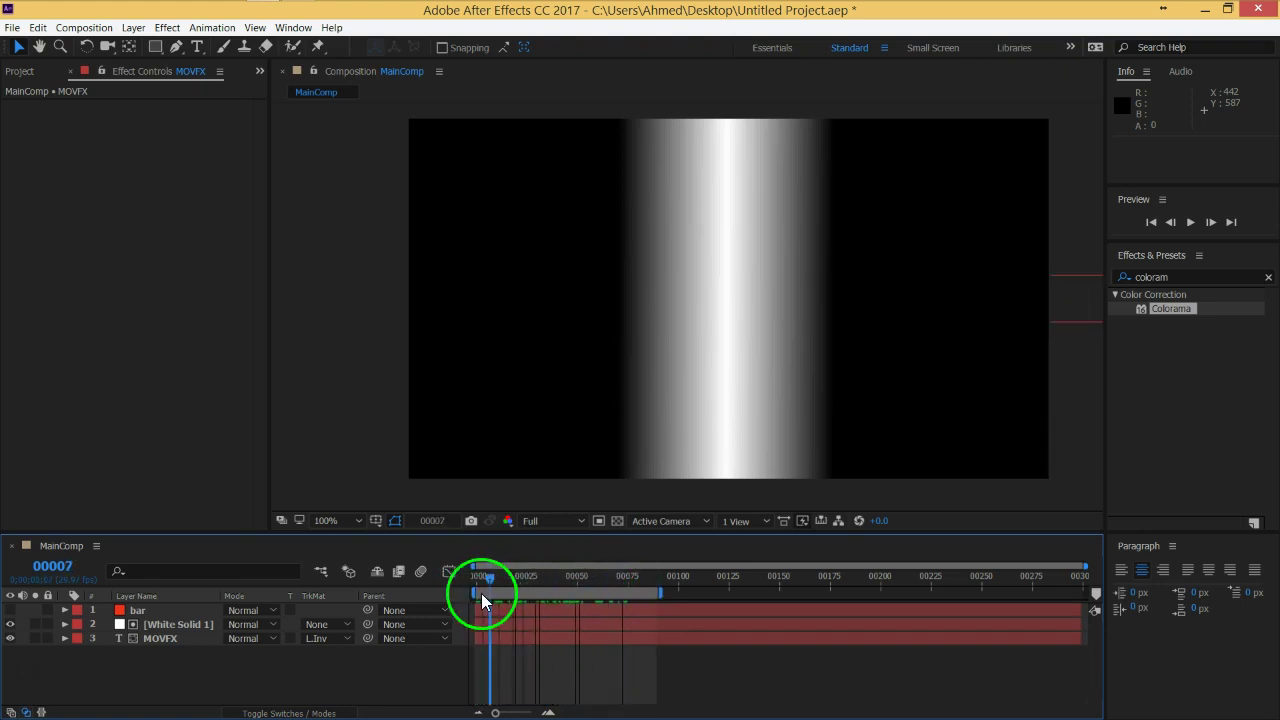
drag(481, 598, 537, 590)
click(180, 624)
click(172, 638)
click(146, 663)
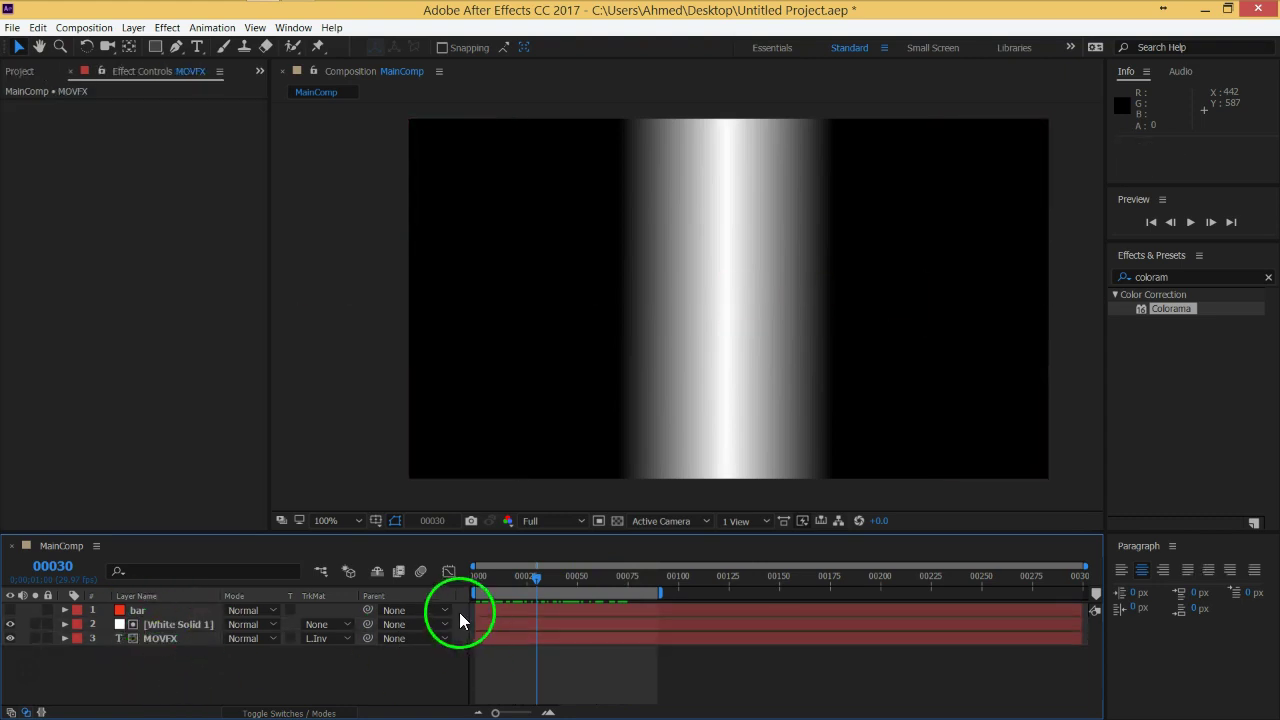
drag(533, 583, 460, 579)
click(10, 624)
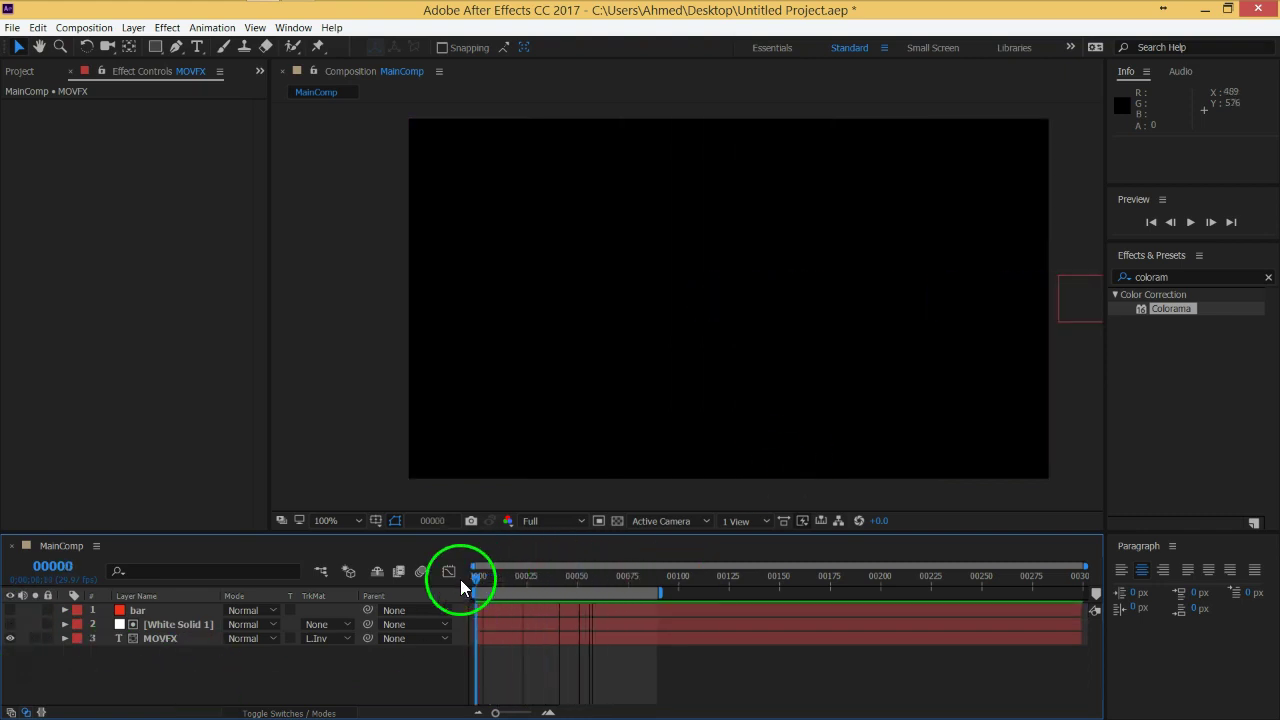
Expand the IMGS folder and preview each image from 64000-1 down to texturez_4017.jpg.
click(22, 71)
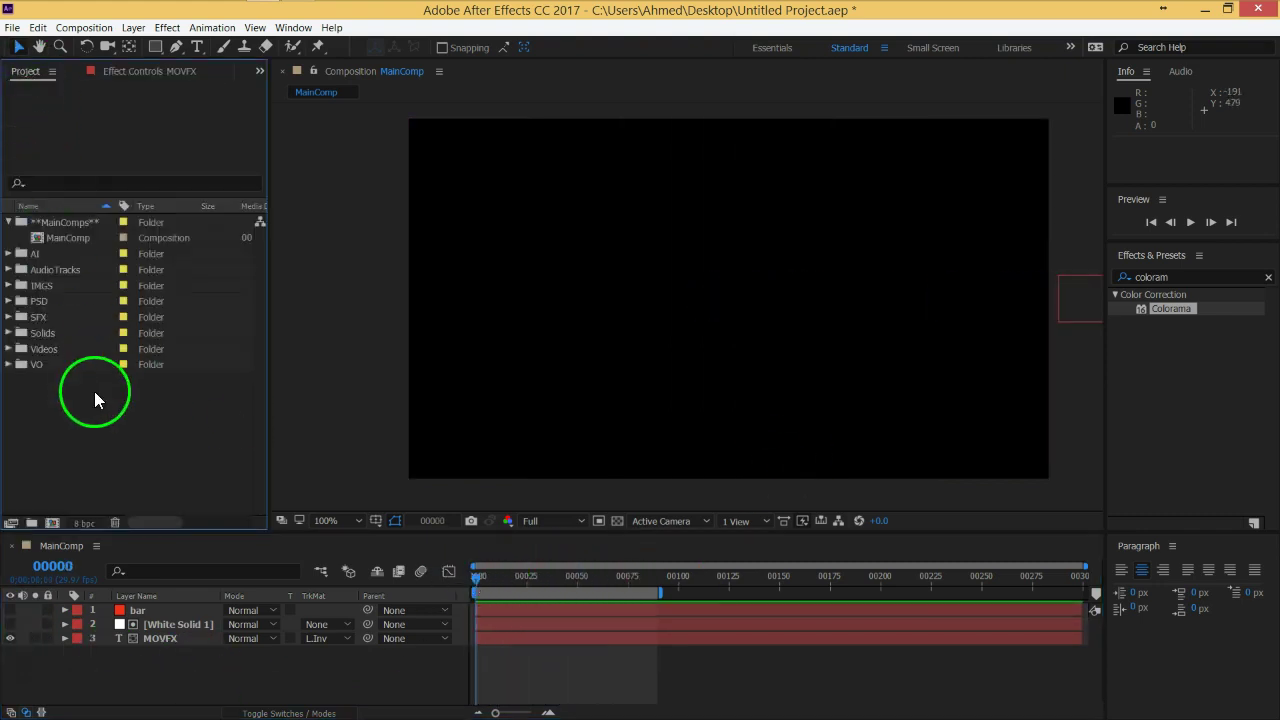
click(8, 285)
click(69, 301)
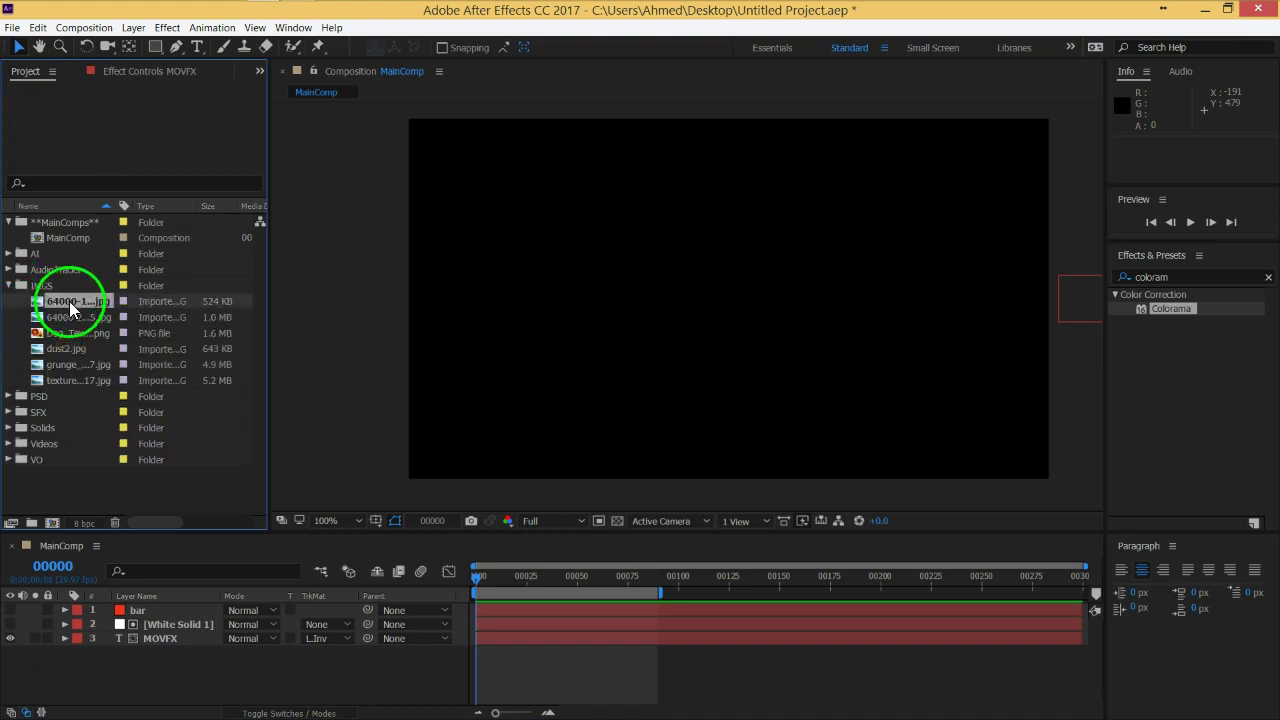
click(71, 317)
click(69, 330)
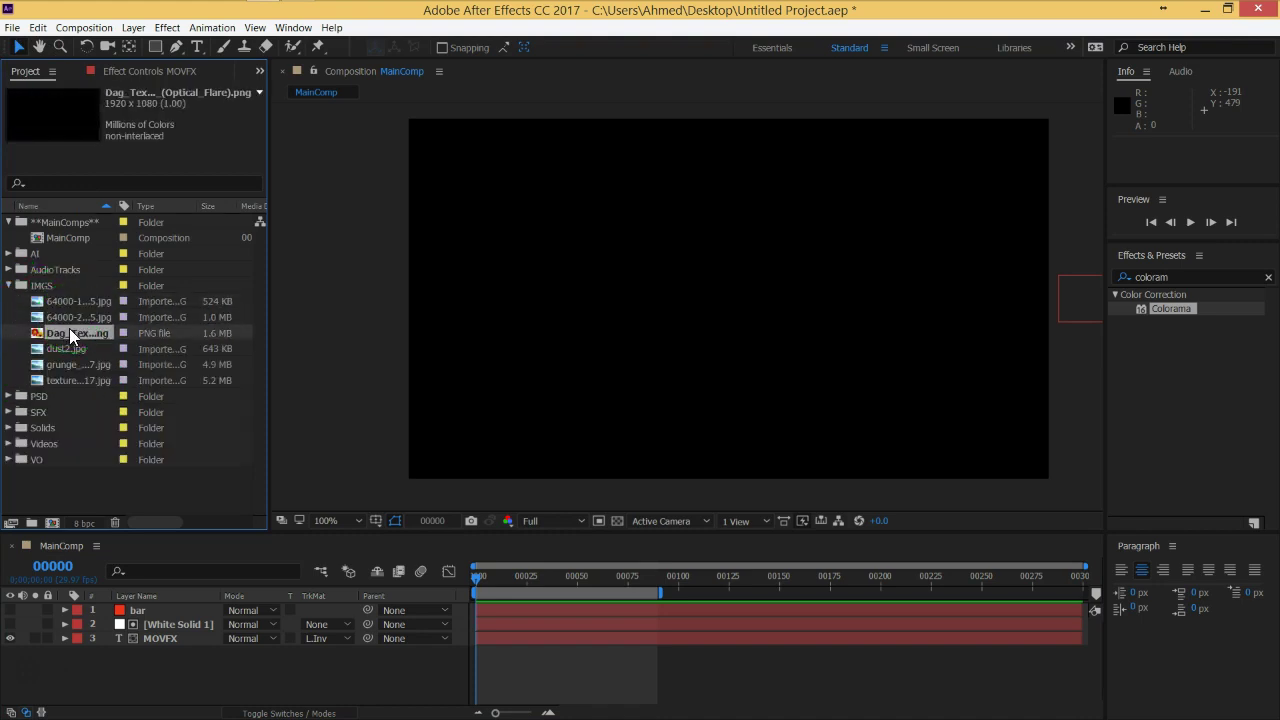
click(69, 349)
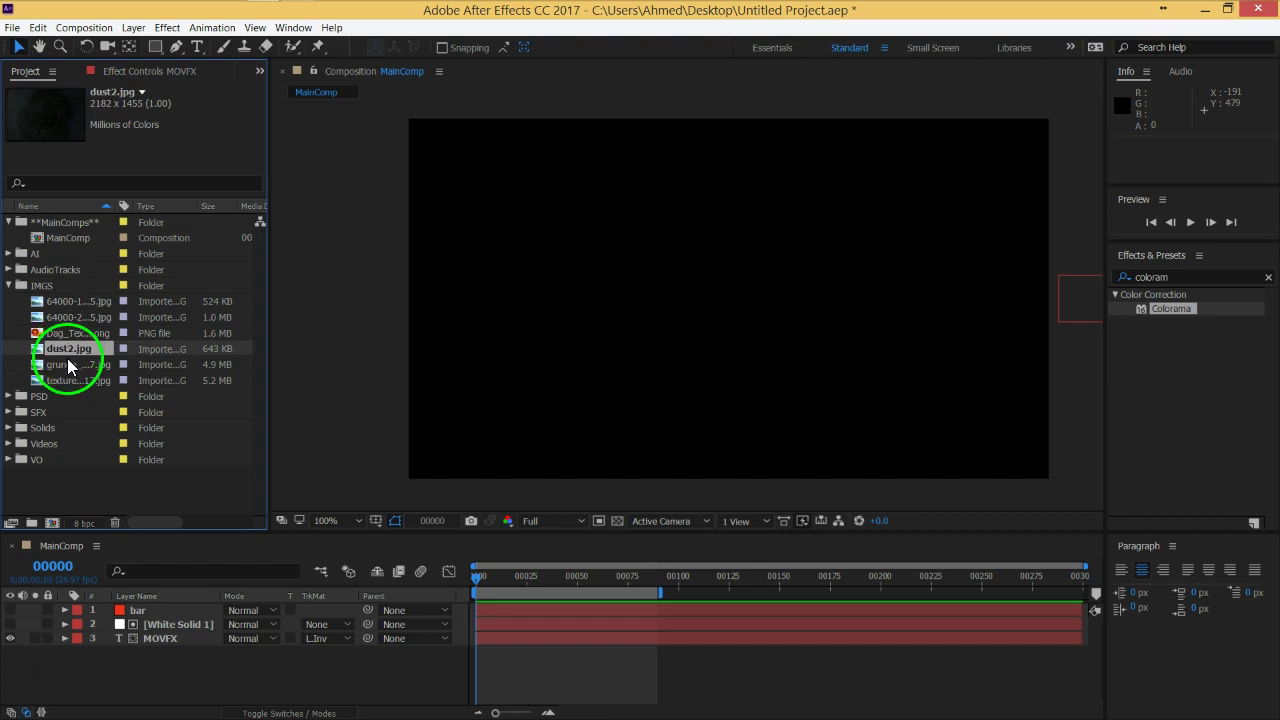
click(67, 365)
click(67, 378)
Compare the grunge wall, dust2, flare and 64000 images again, settling on texturez_4017.jpg.
click(67, 364)
click(66, 349)
click(65, 364)
click(69, 349)
click(66, 333)
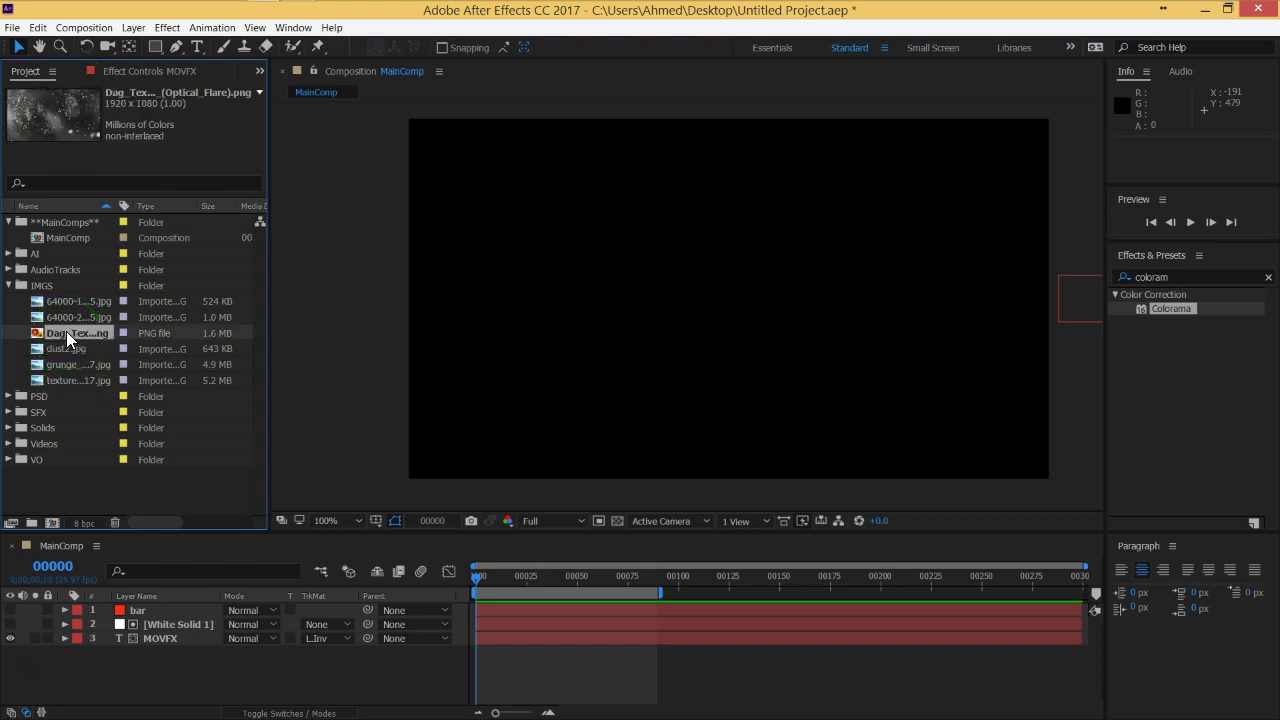
click(61, 317)
click(66, 302)
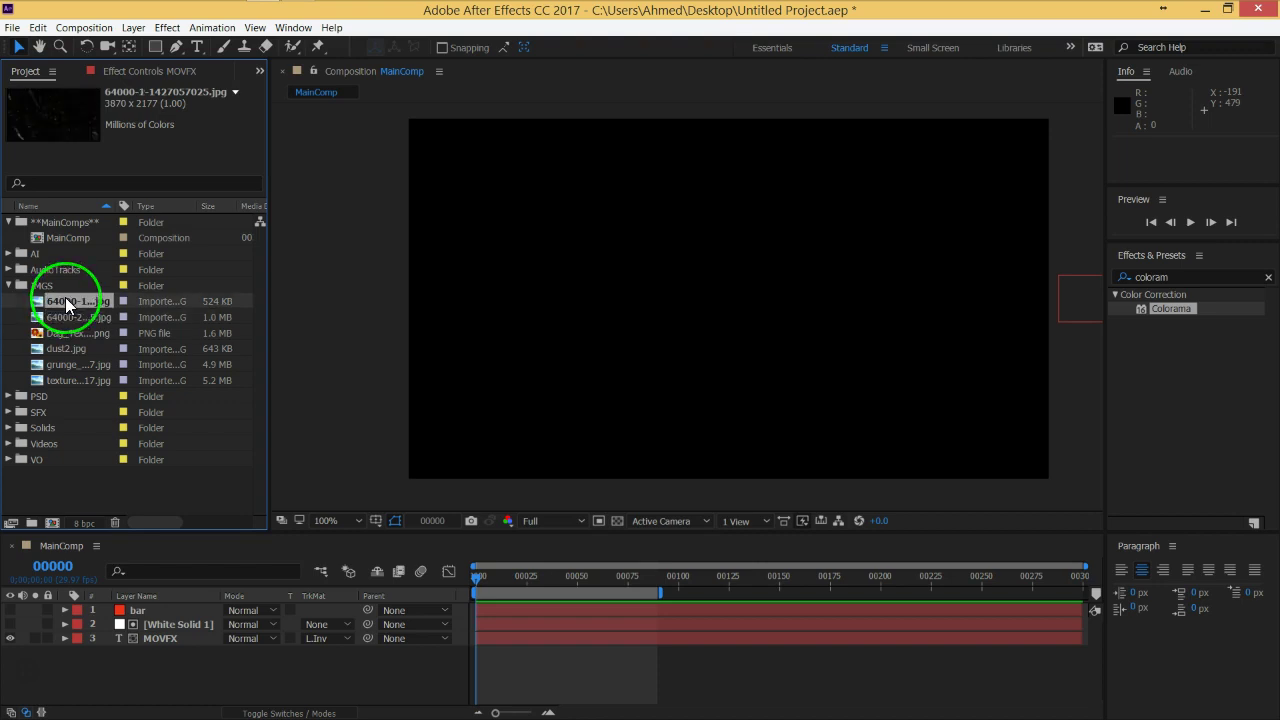
click(74, 381)
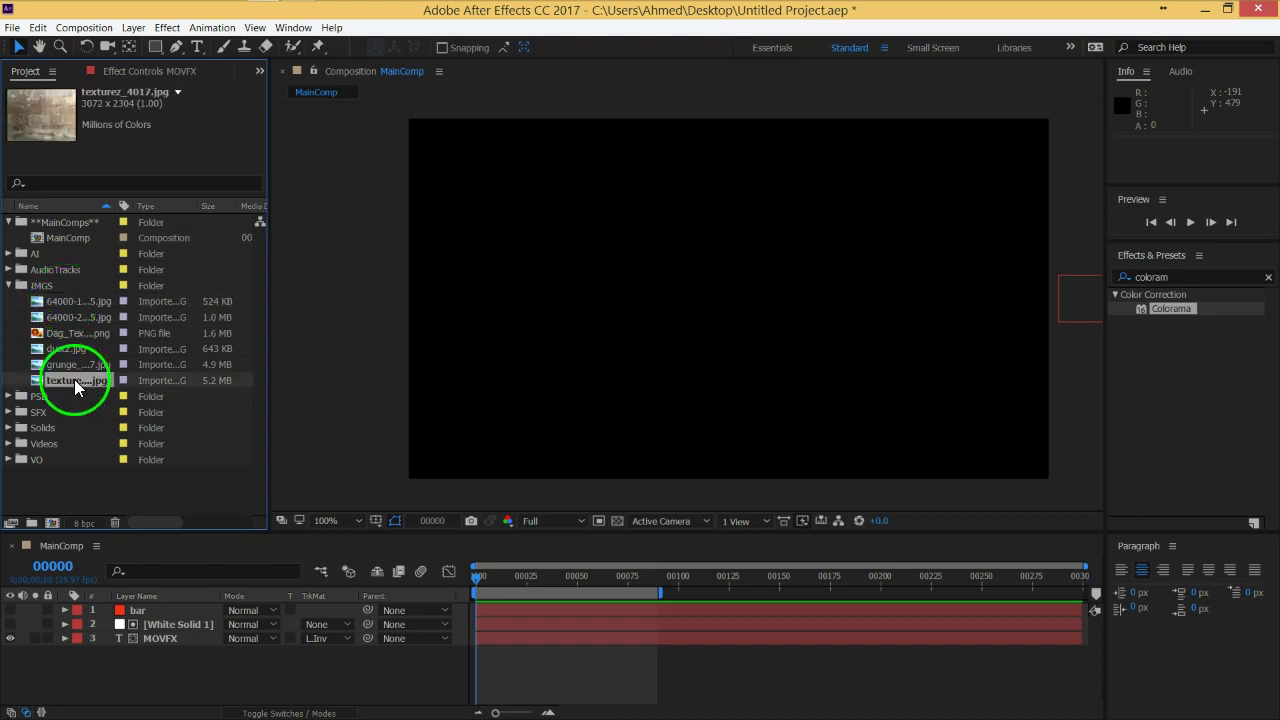
Add texturez_4017.jpg below MOVFX and shrink its scale to about 43%.
drag(61, 402, 150, 660)
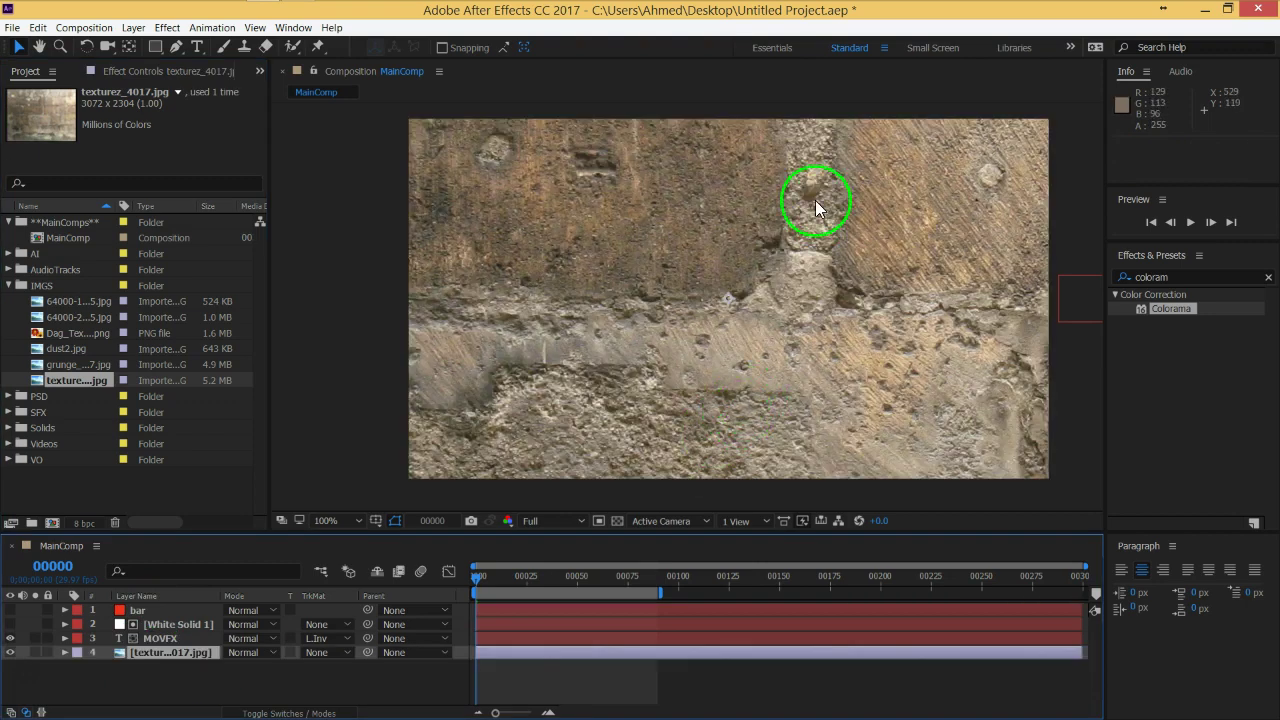
scroll(817, 207, down, 2)
scroll(757, 246, down, 2)
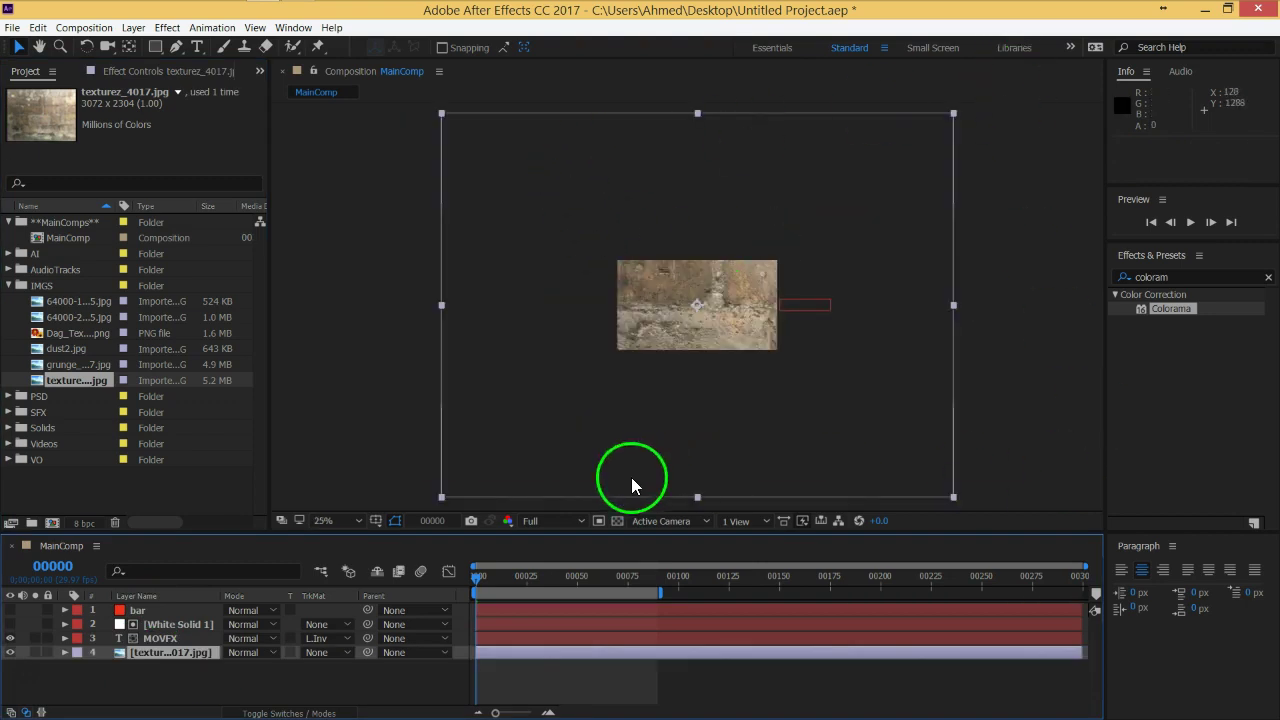
key(s)
drag(298, 684, 228, 671)
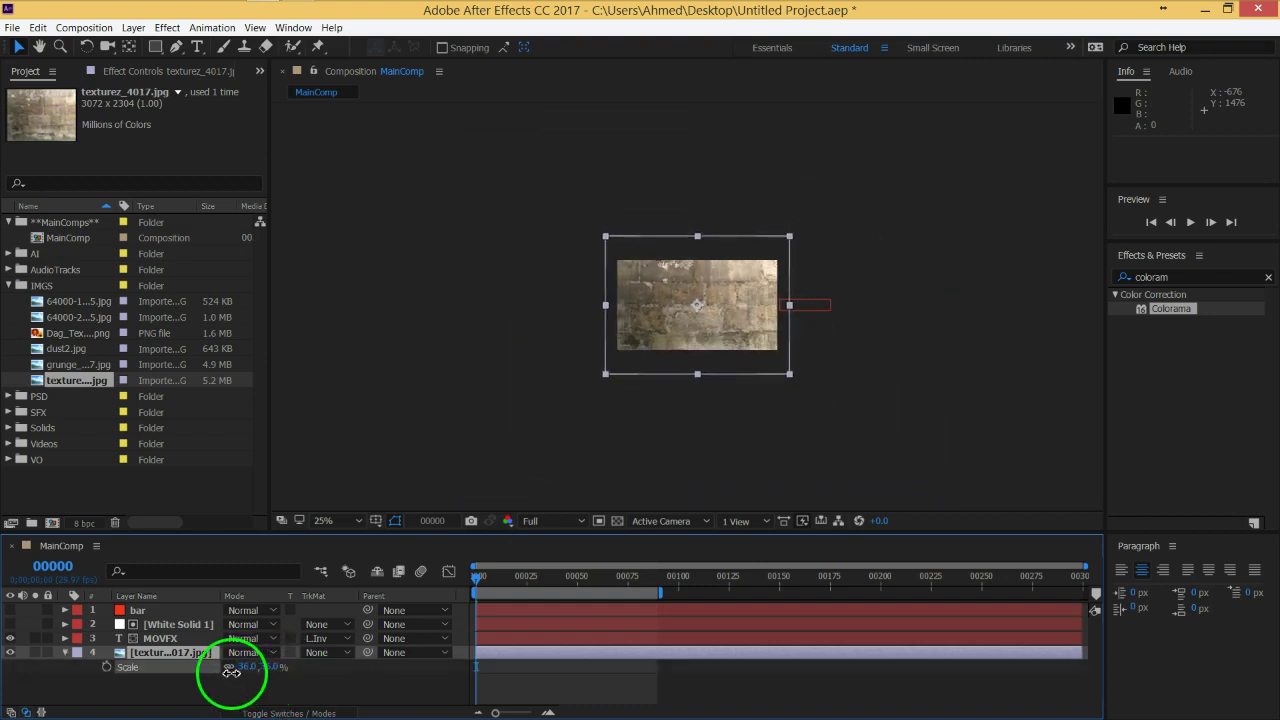
Fine-tune the texture's scale to 32% while checking its edges in the viewer.
scroll(666, 308, up, 4)
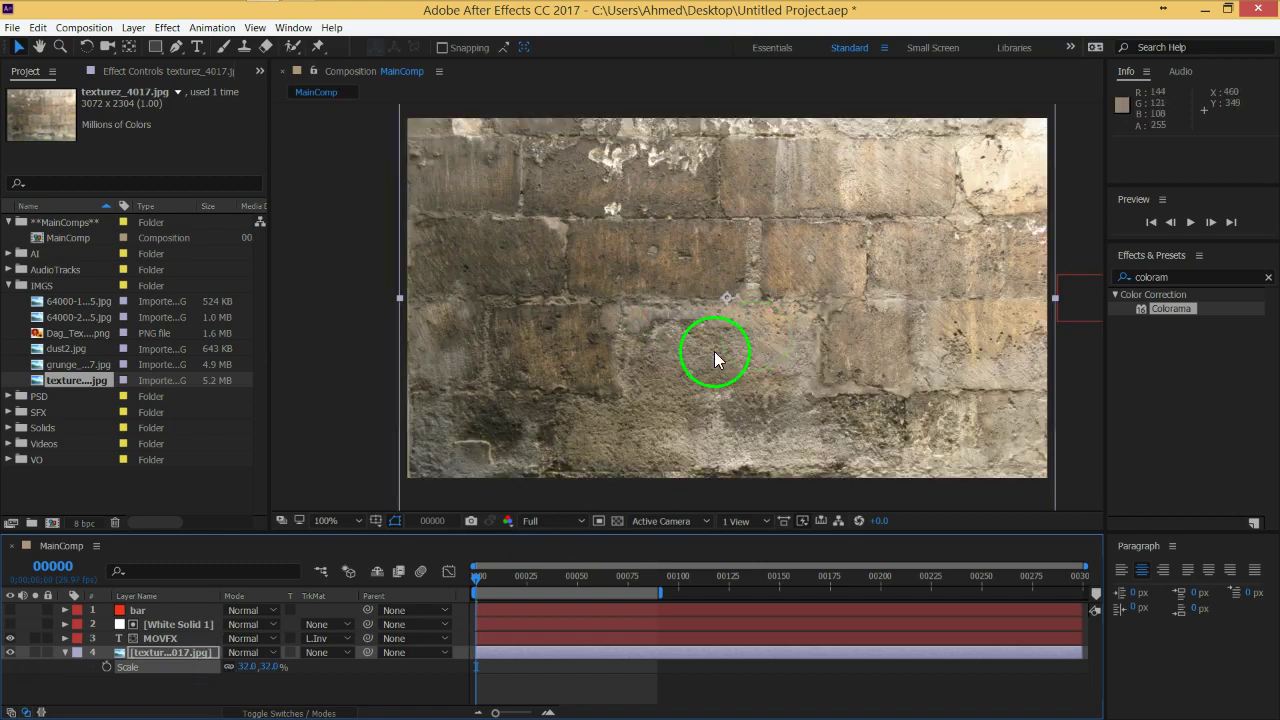
drag(766, 303, 730, 326)
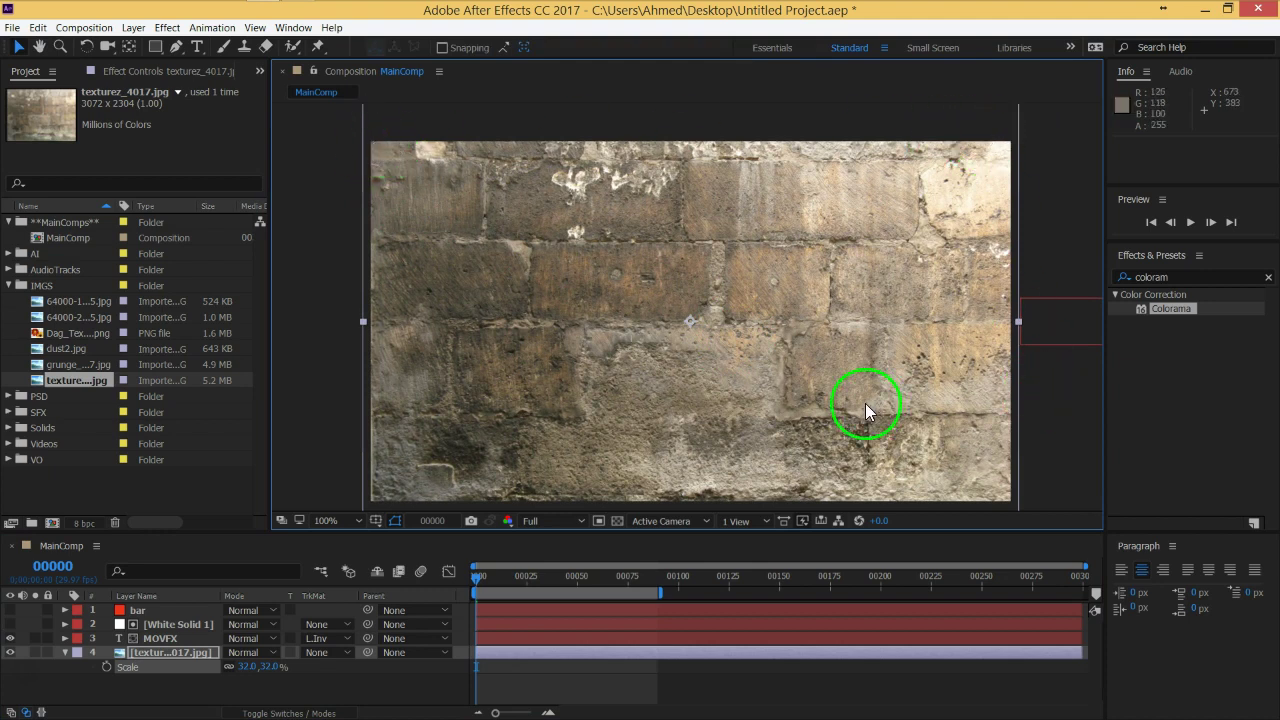
drag(786, 386, 571, 157)
mouse_move(680, 351)
mouse_down()
mouse_move(680, 213)
mouse_move(666, 289)
mouse_up()
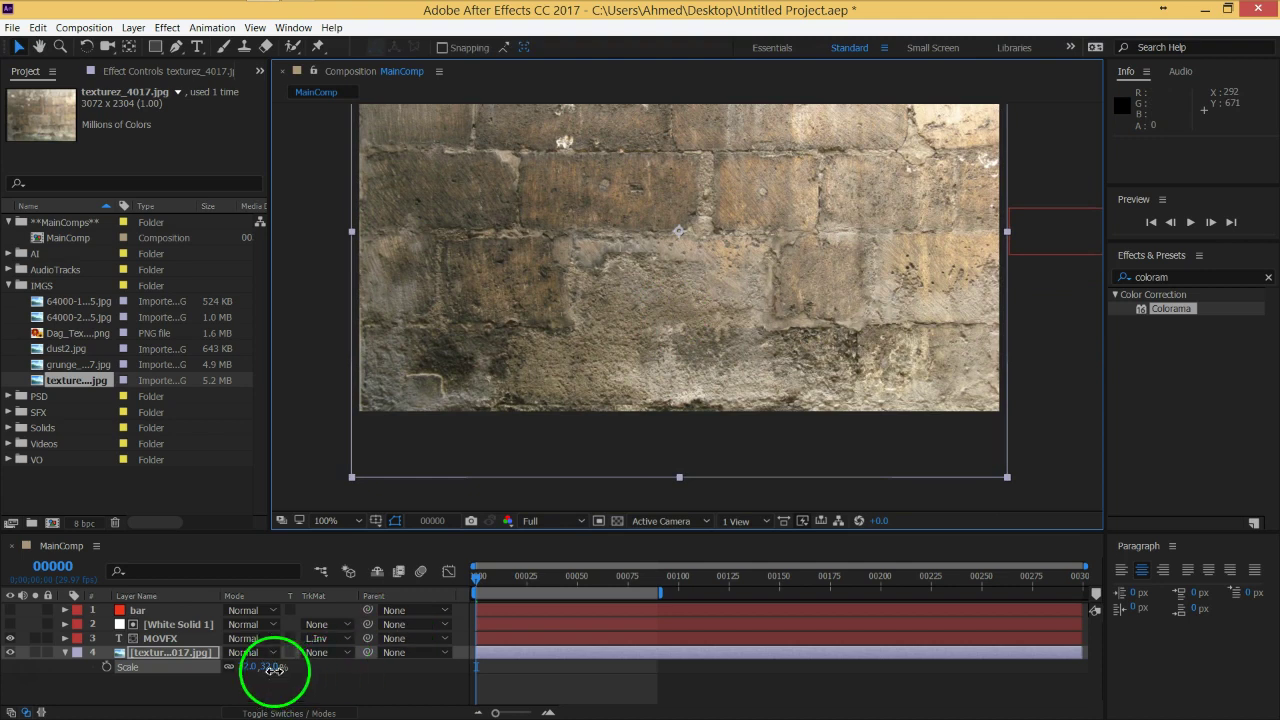
drag(272, 669, 275, 671)
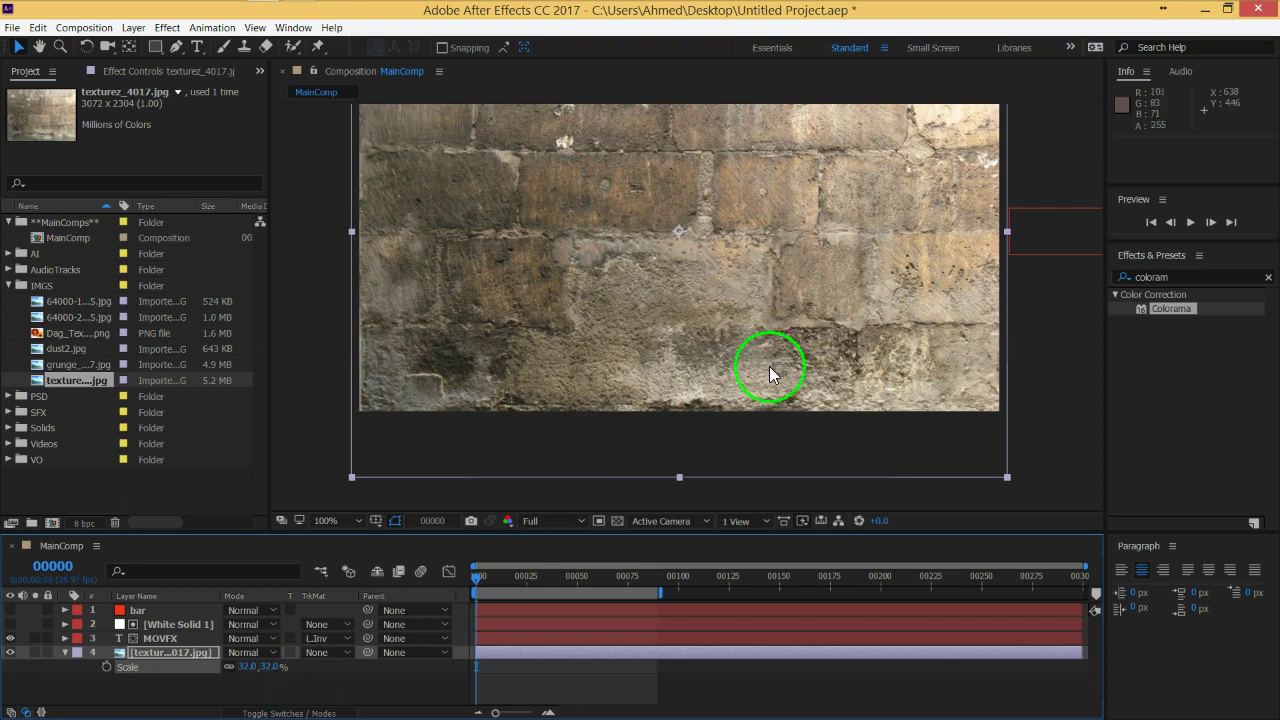
drag(766, 371, 691, 469)
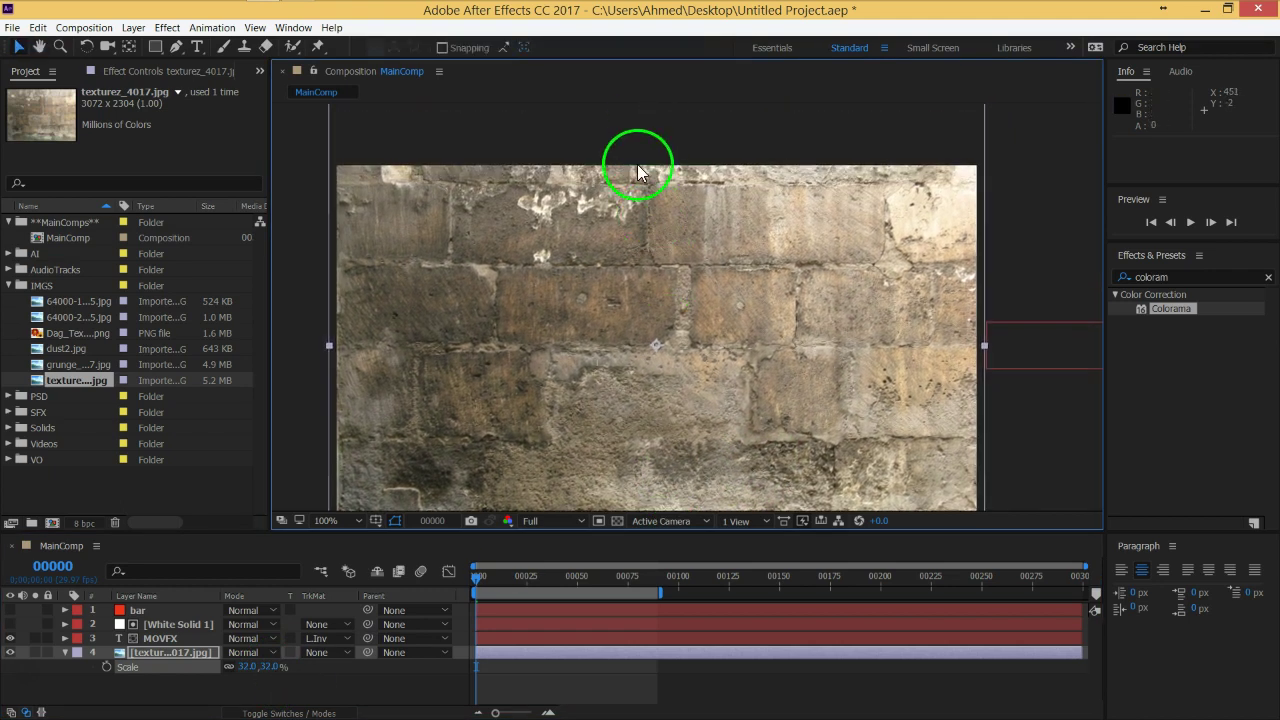
scroll(666, 209, down, 3)
drag(610, 347, 618, 354)
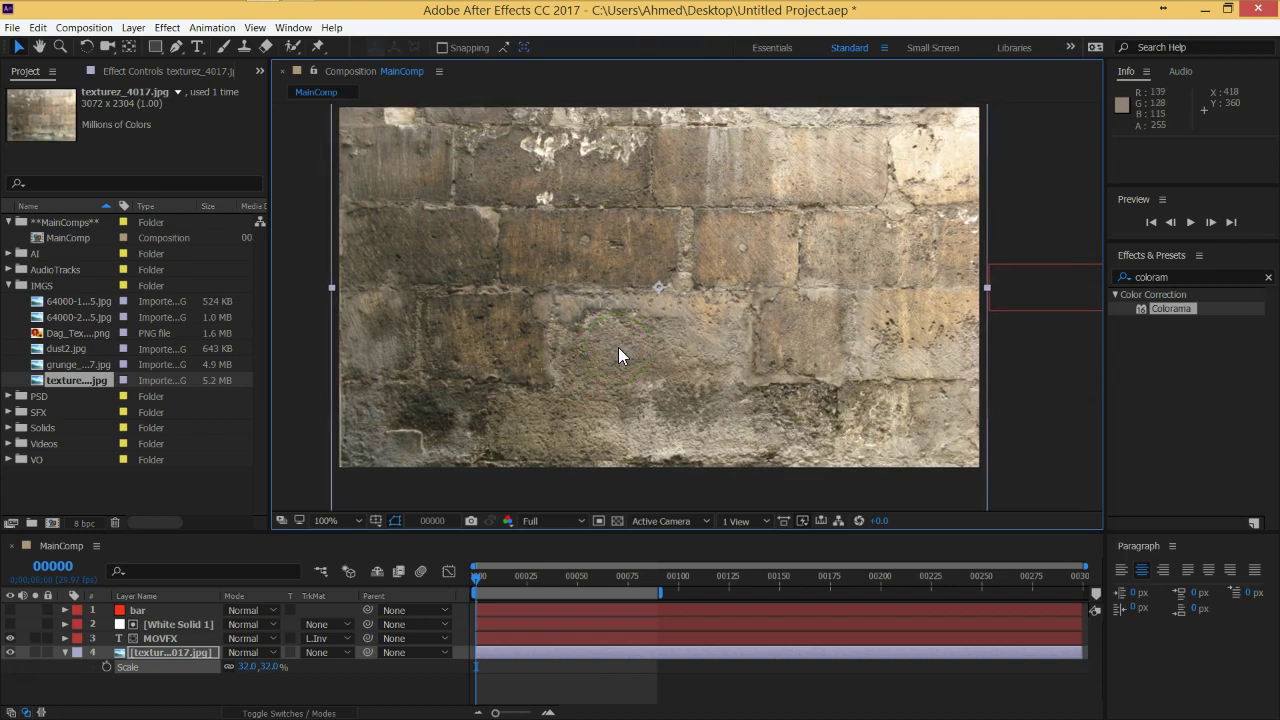
Fit the stone-wall texture layer to the comp frame with Ctrl+Alt+F.
click(309, 553)
click(202, 653)
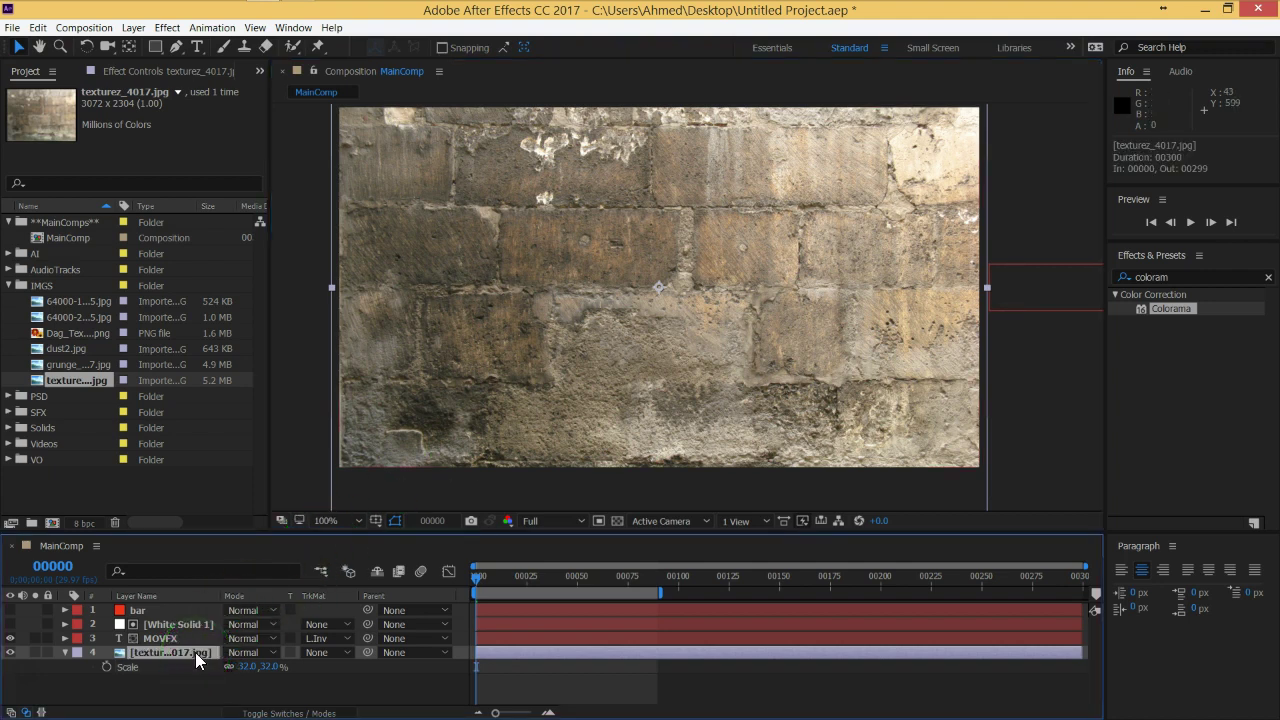
key(ctrl+alt+f)
click(629, 512)
click(750, 448)
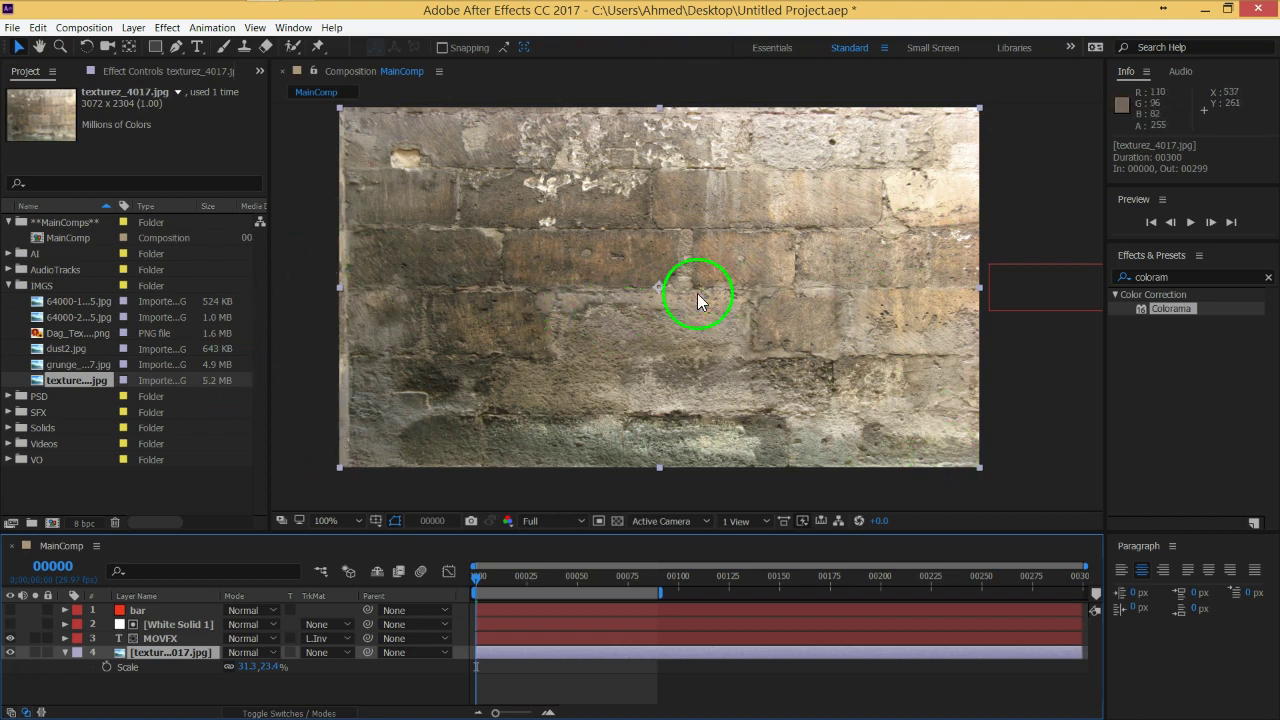
click(65, 652)
click(173, 692)
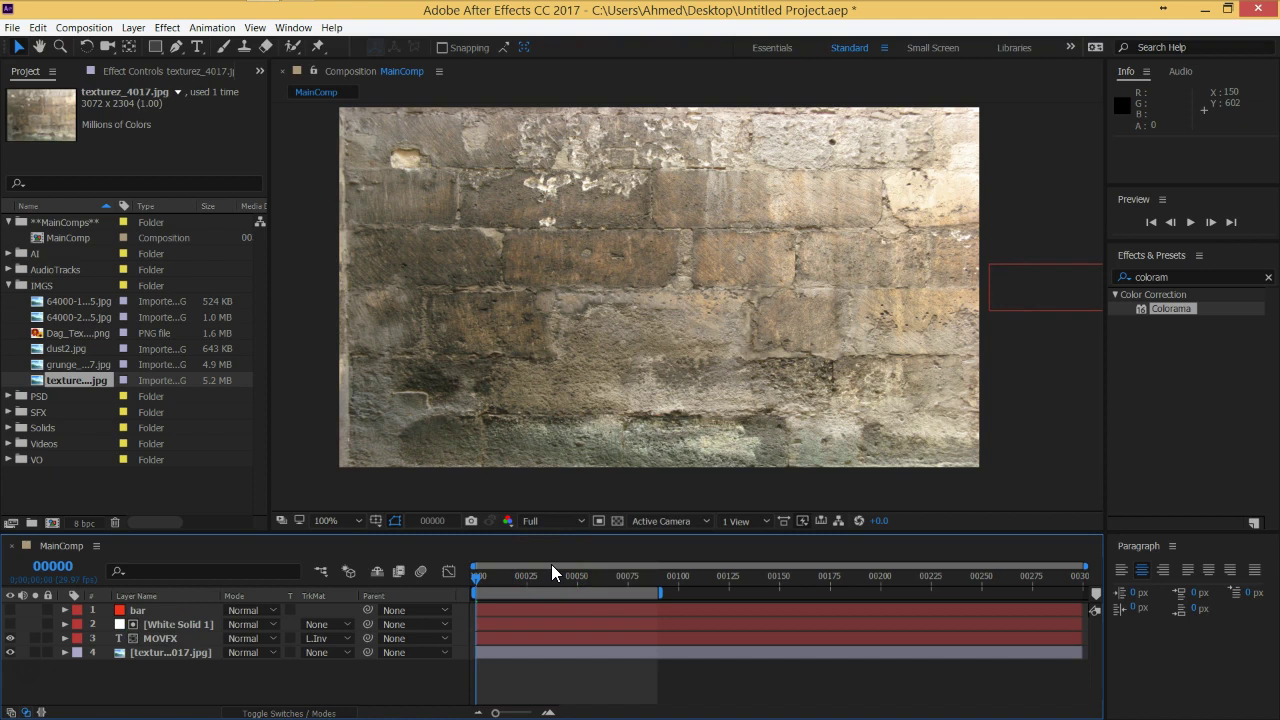
Add grunge_wall_in_istanbul_07.jpg above the stone wall and fit it to the comp.
click(76, 367)
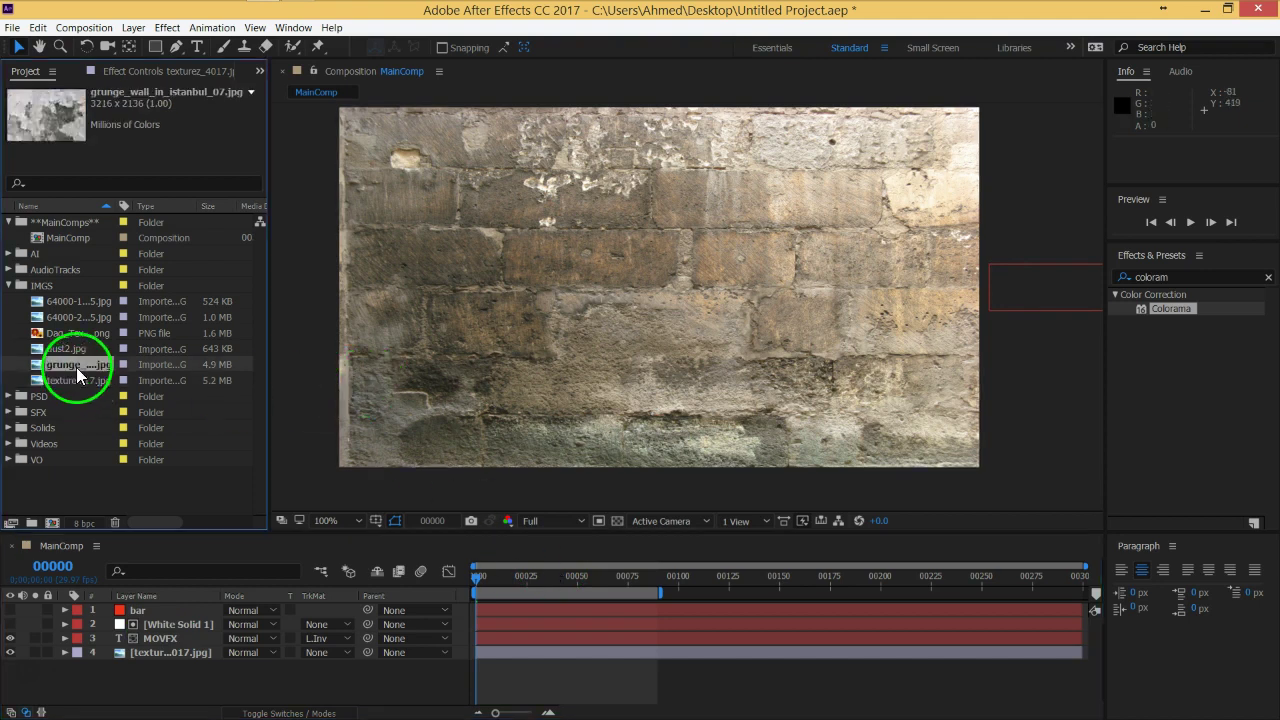
drag(76, 362, 185, 648)
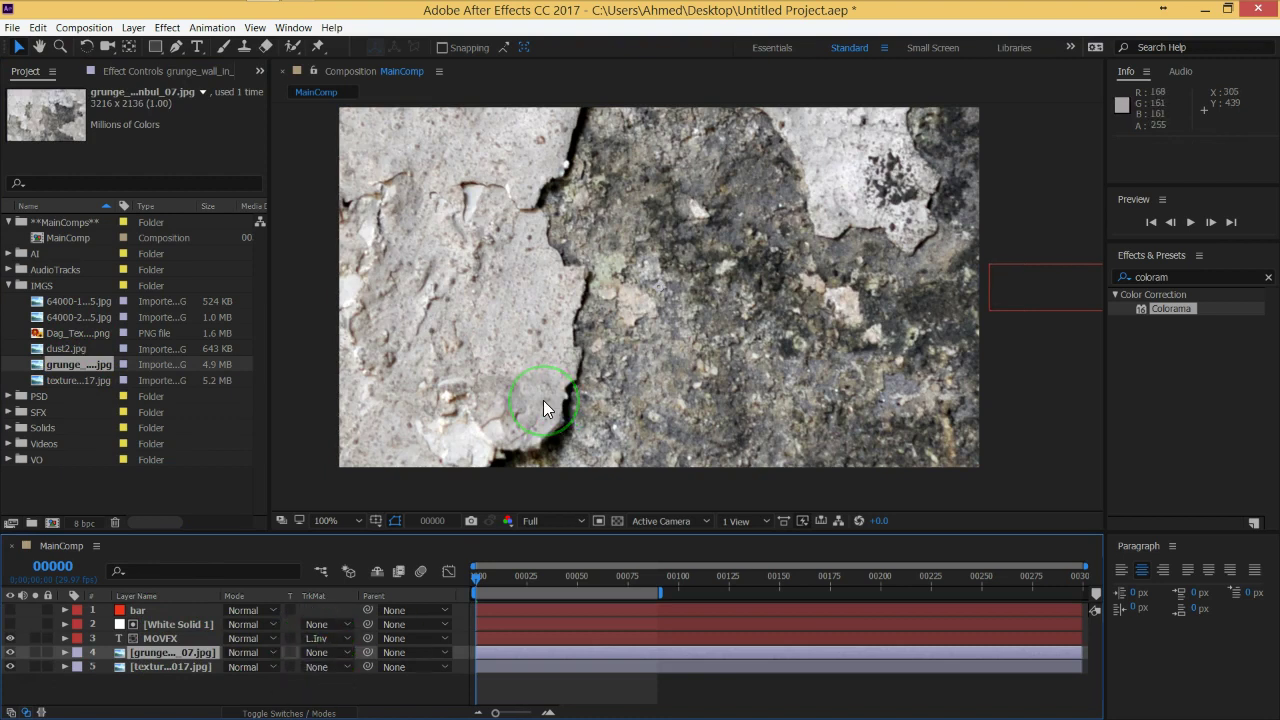
key(ctrl+alt+f)
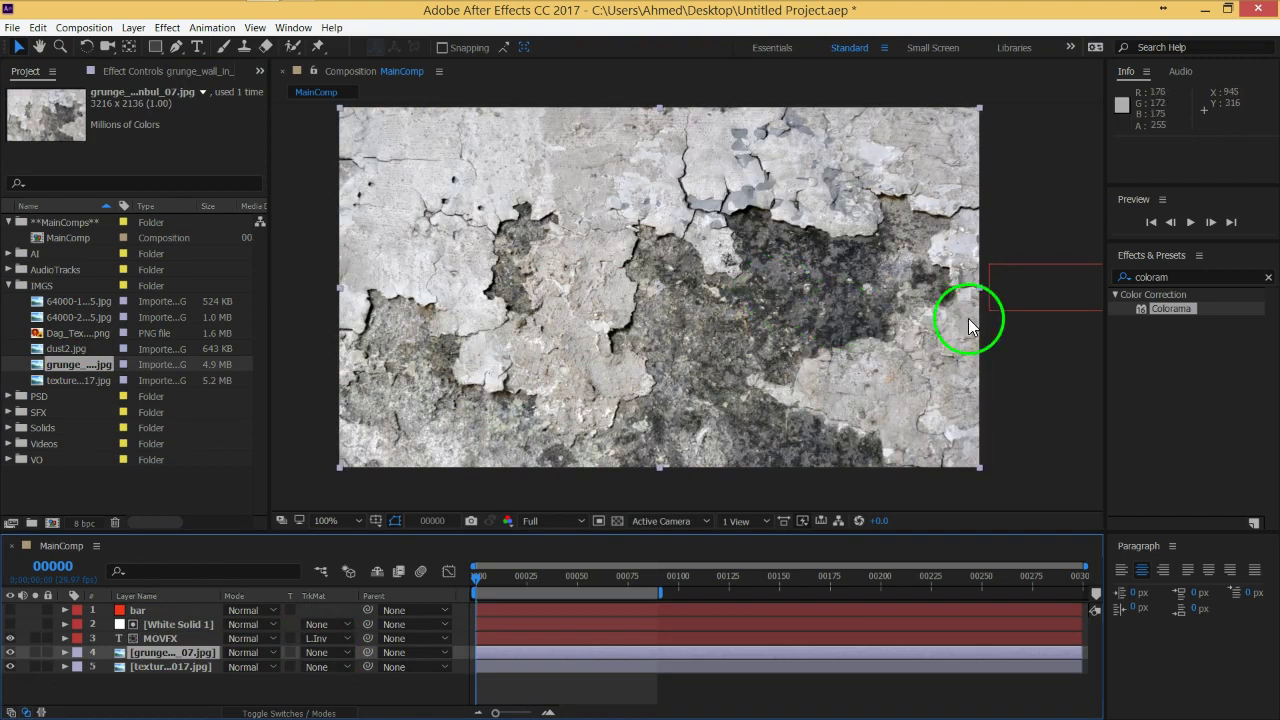
click(180, 664)
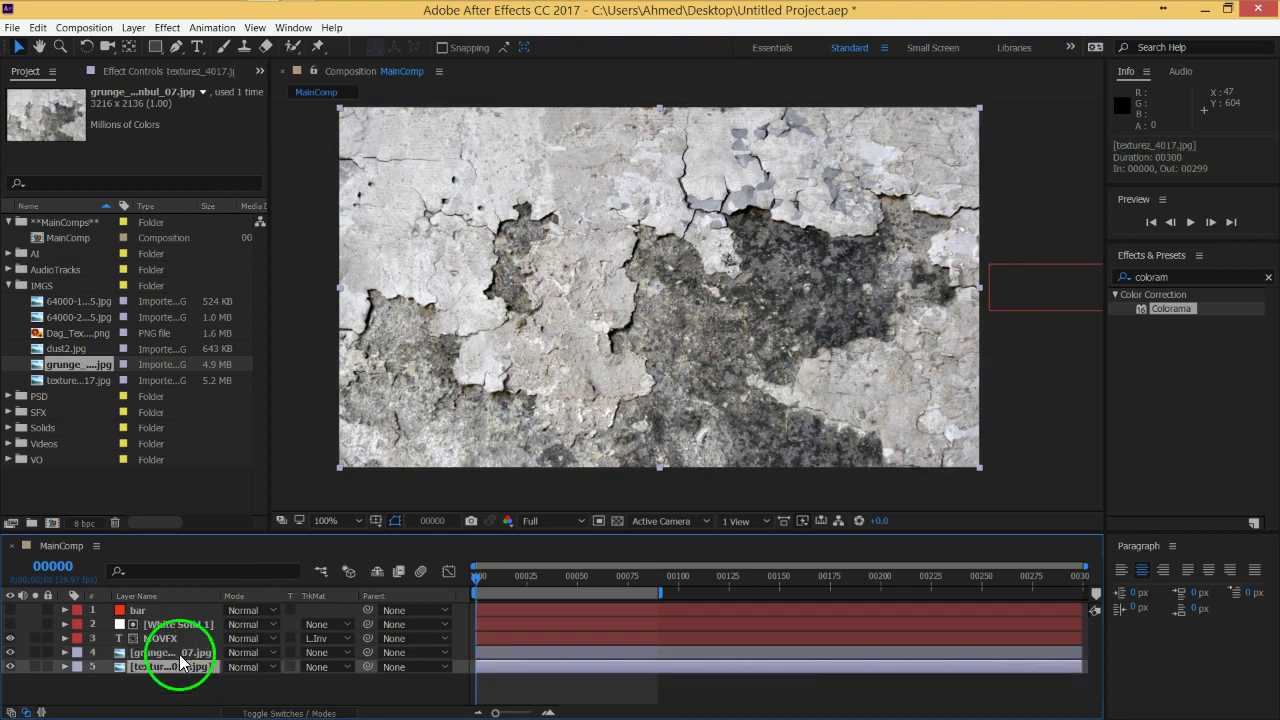
click(170, 652)
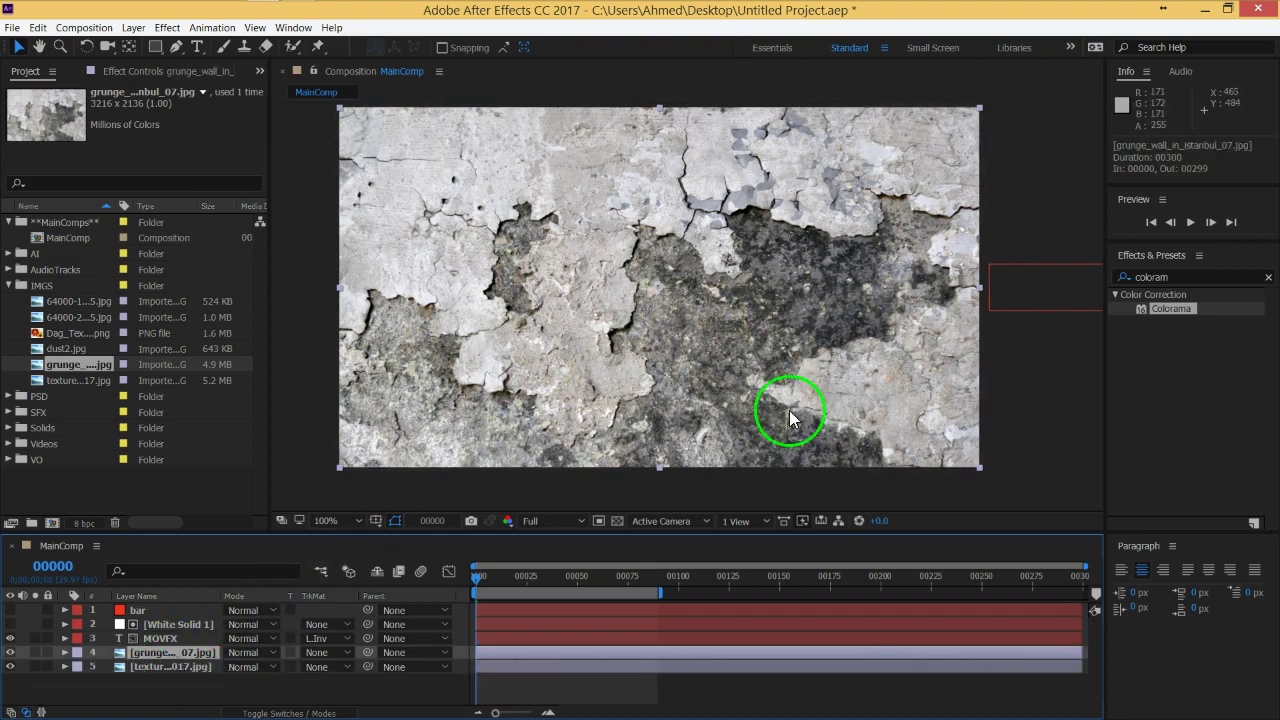
Nudge the grunge layer slightly right and down, then pick the Rectangle Tool.
drag(600, 320, 607, 332)
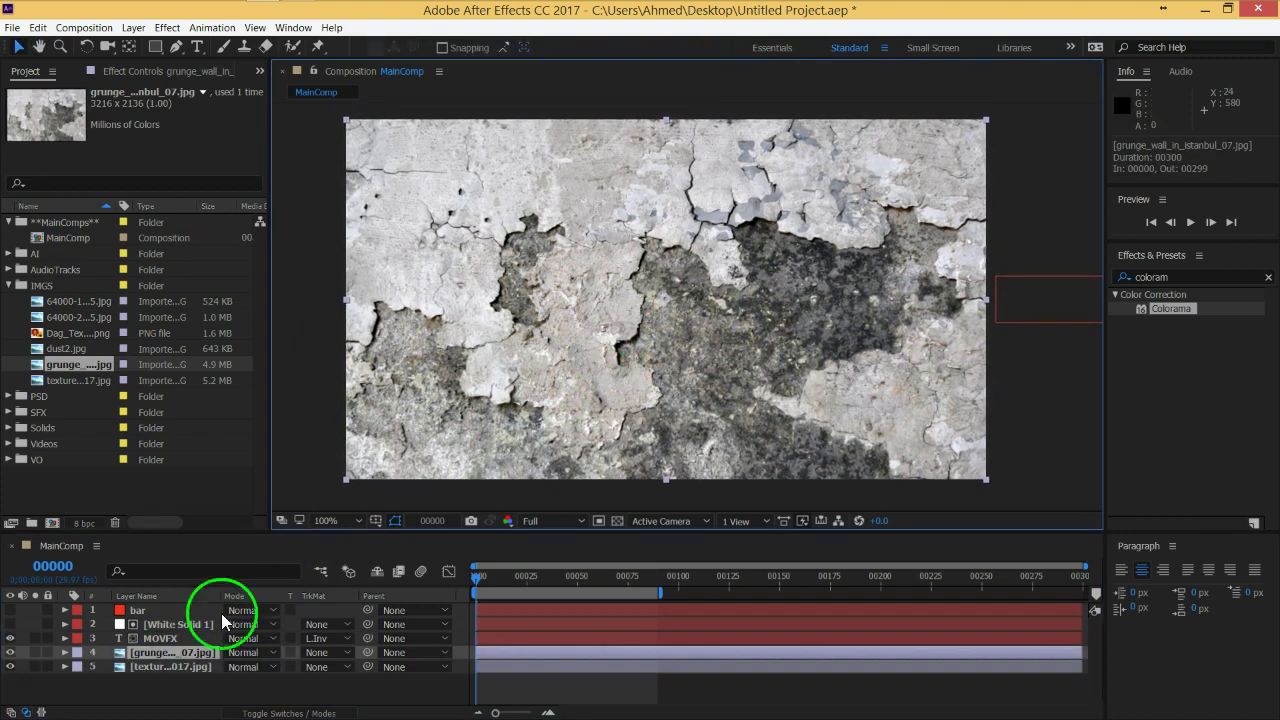
click(171, 688)
click(168, 652)
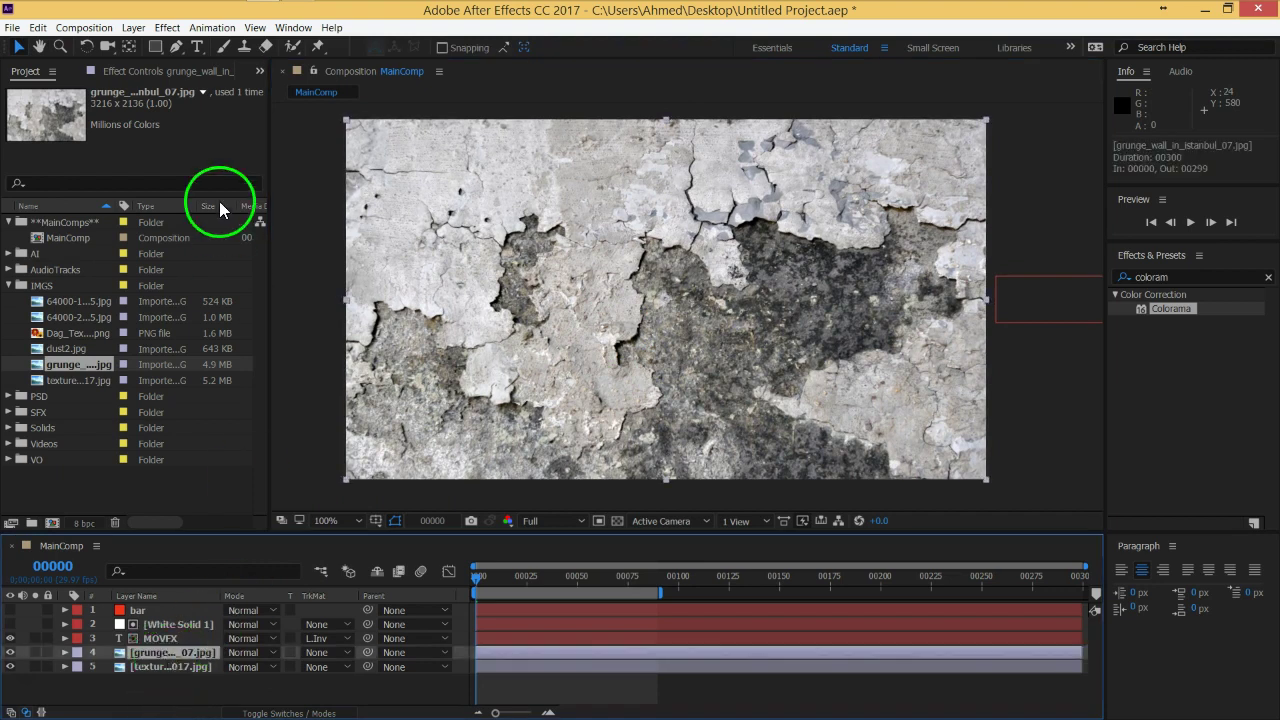
click(155, 48)
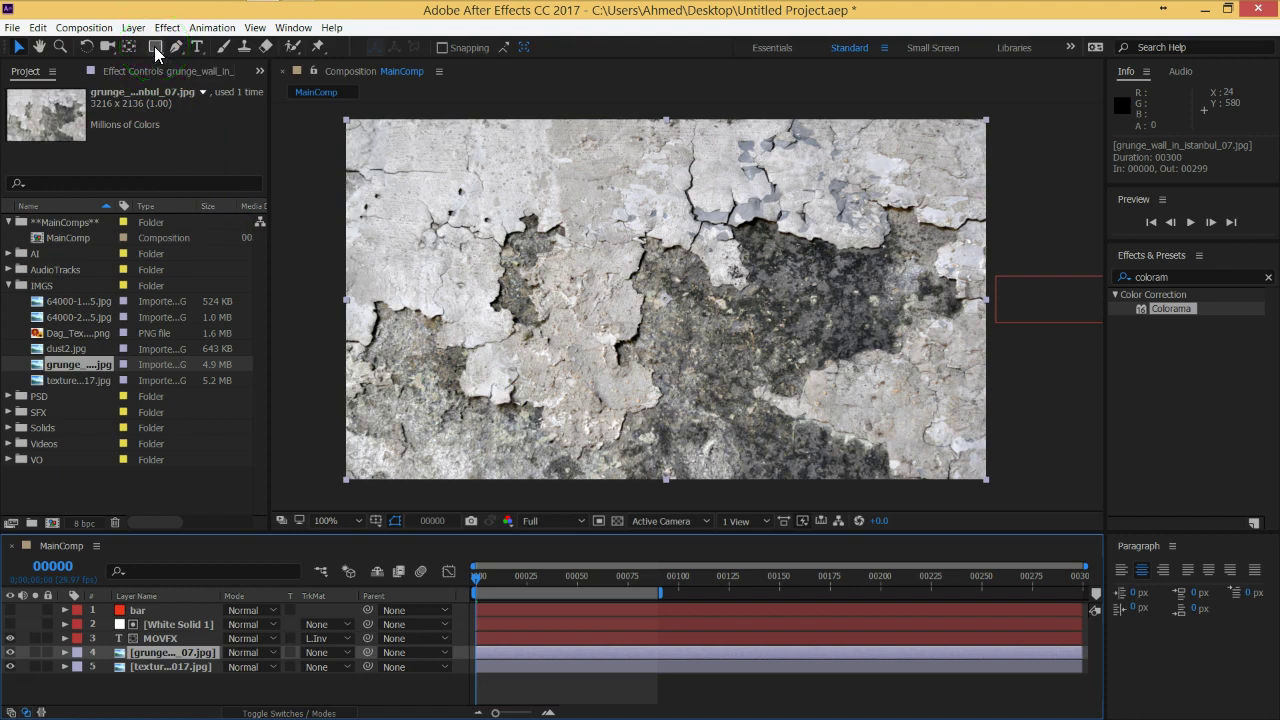
Draw a rectangular mask covering the grunge layer's lower half.
click(160, 652)
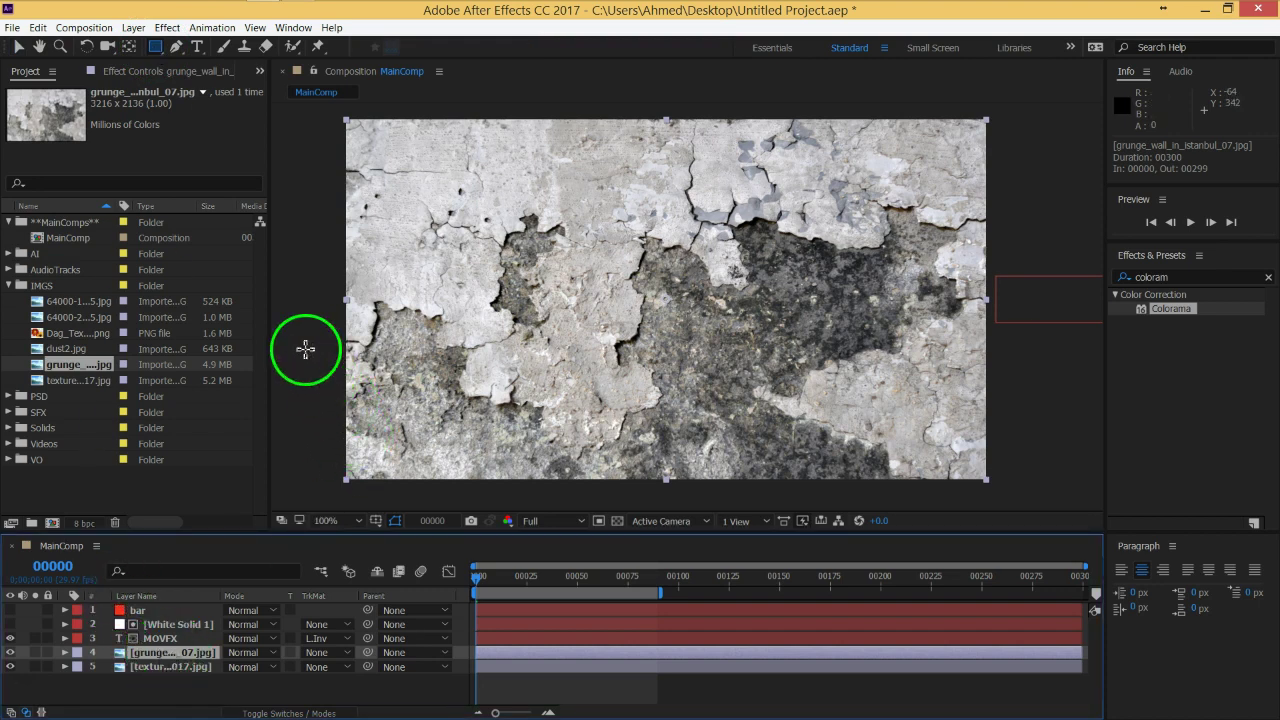
mouse_move(298, 337)
mouse_down()
mouse_move(345, 362)
mouse_move(1025, 487)
mouse_move(1033, 503)
mouse_up()
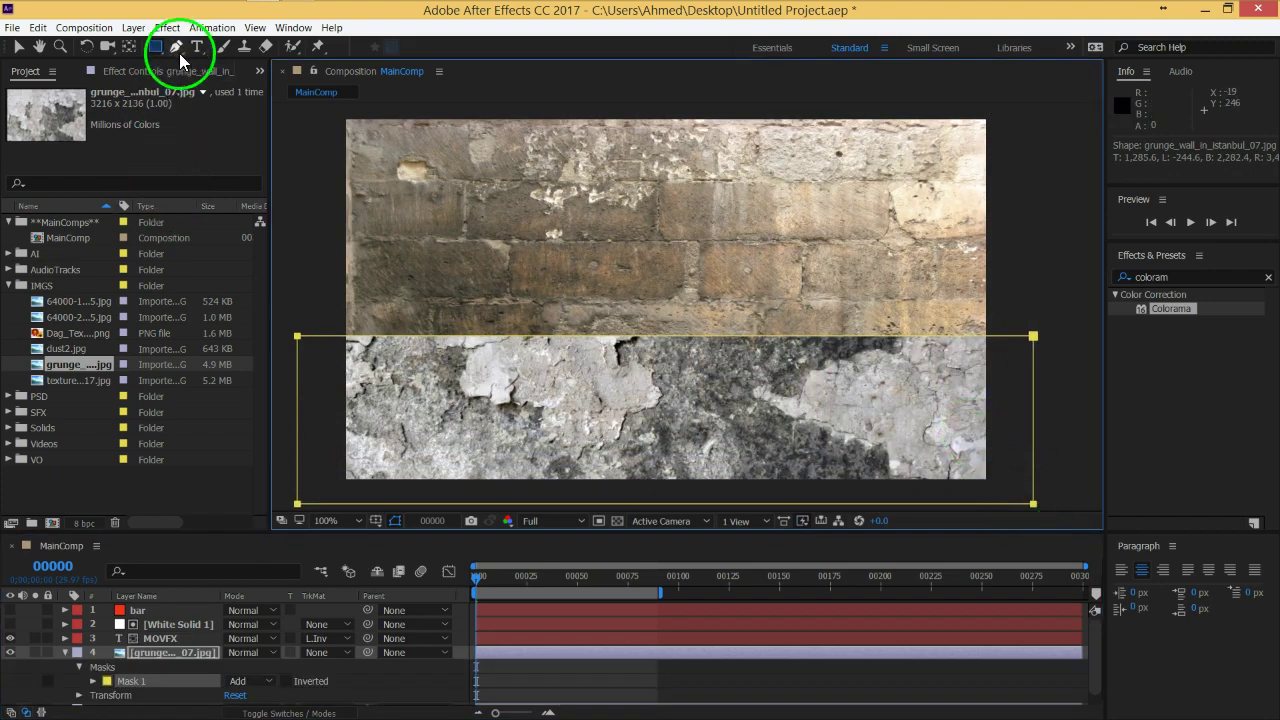
click(163, 654)
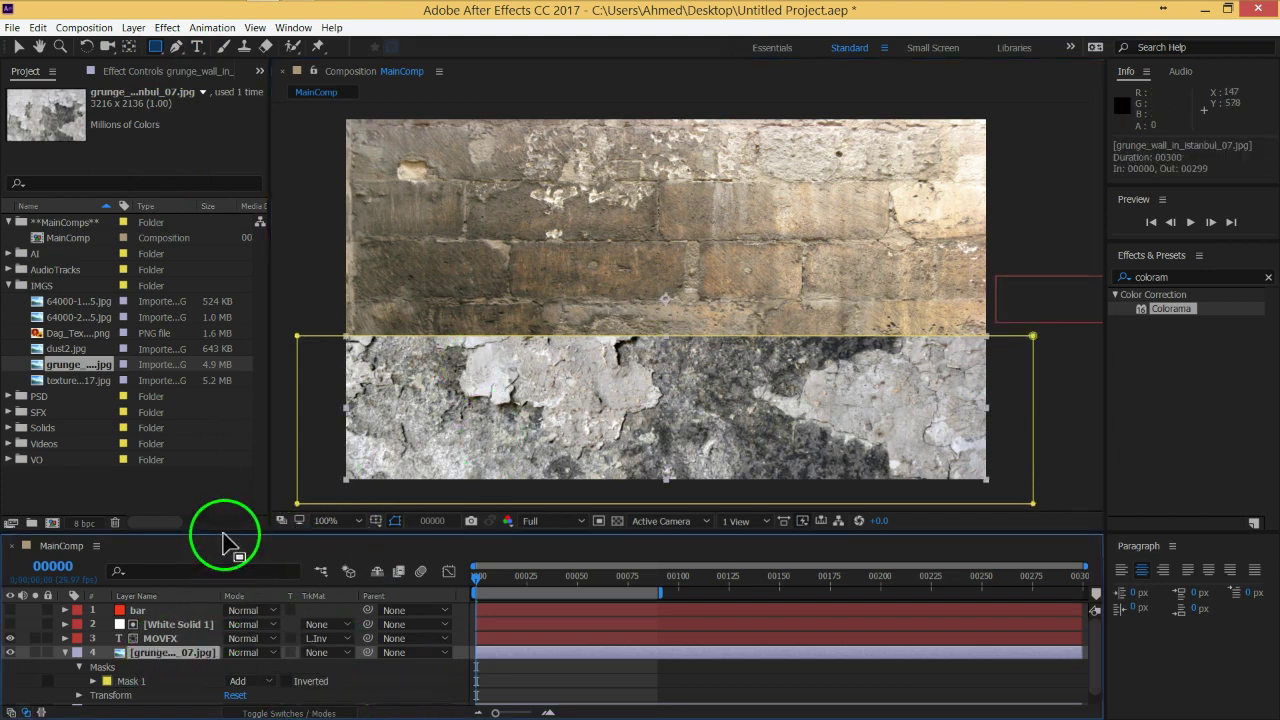
drag(224, 534, 233, 451)
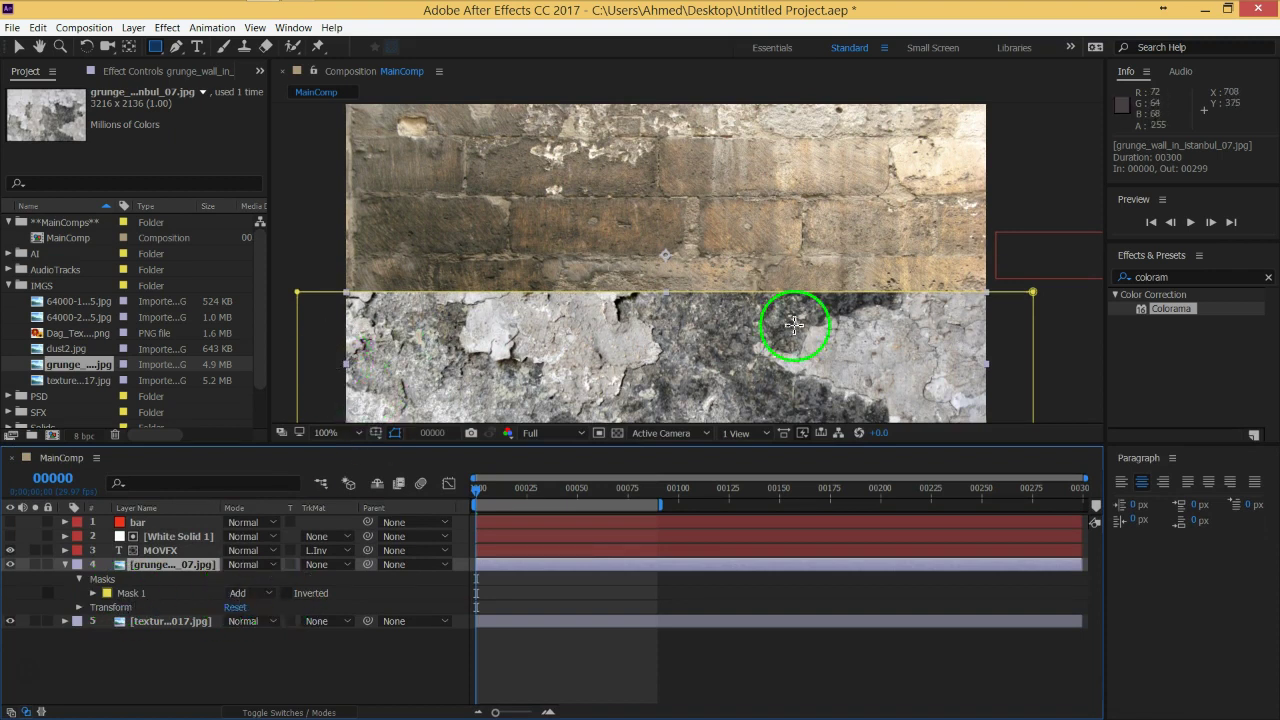
Keep Mask 1 in Add mode and set its feather to 314 pixels.
click(250, 593)
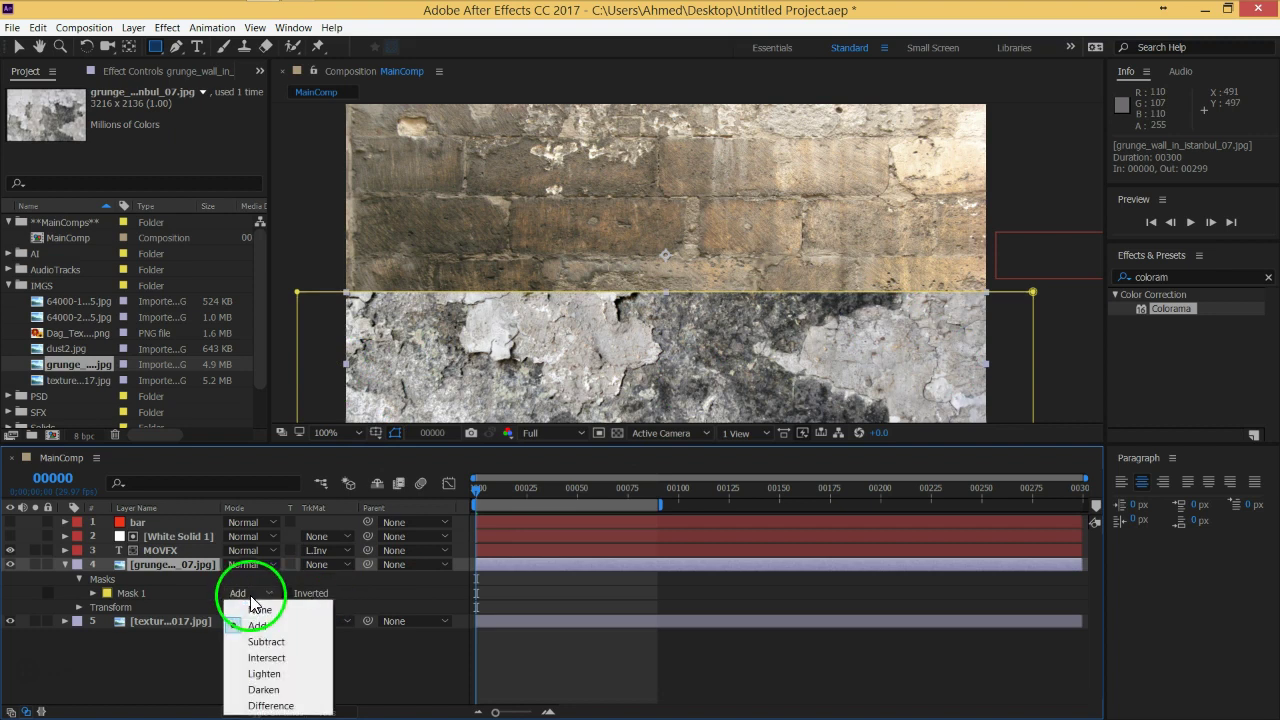
click(256, 640)
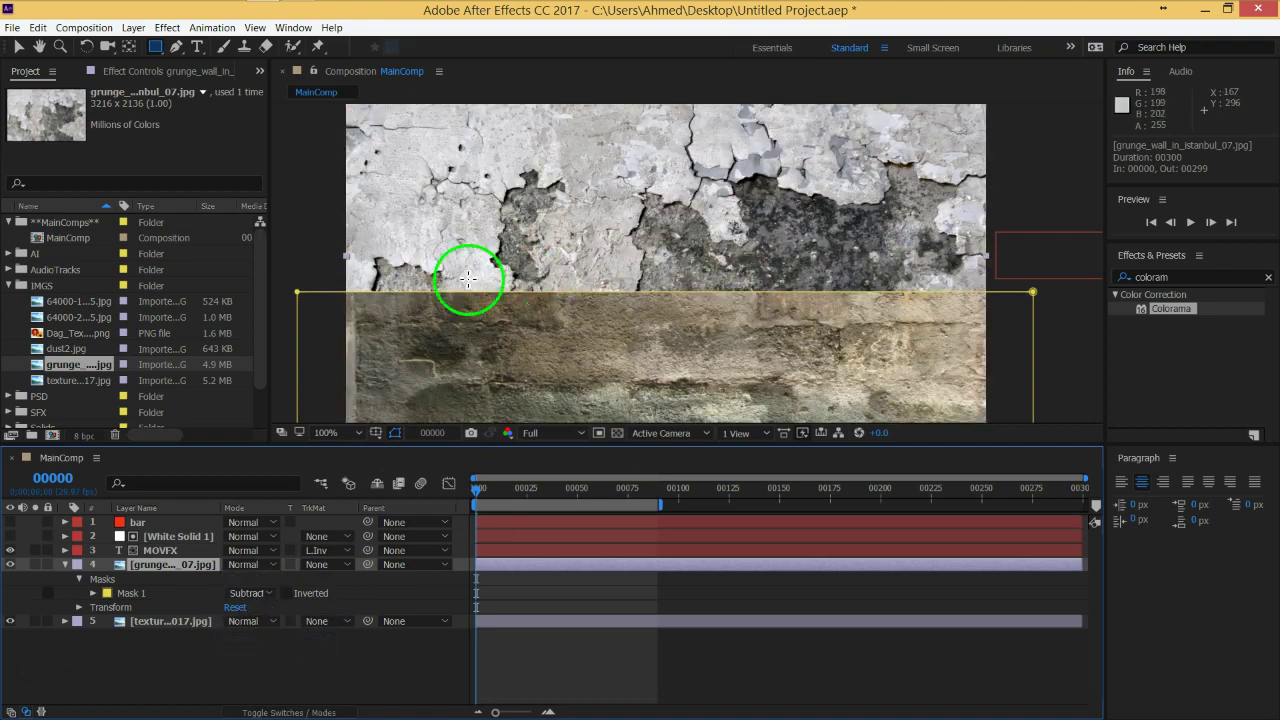
click(257, 593)
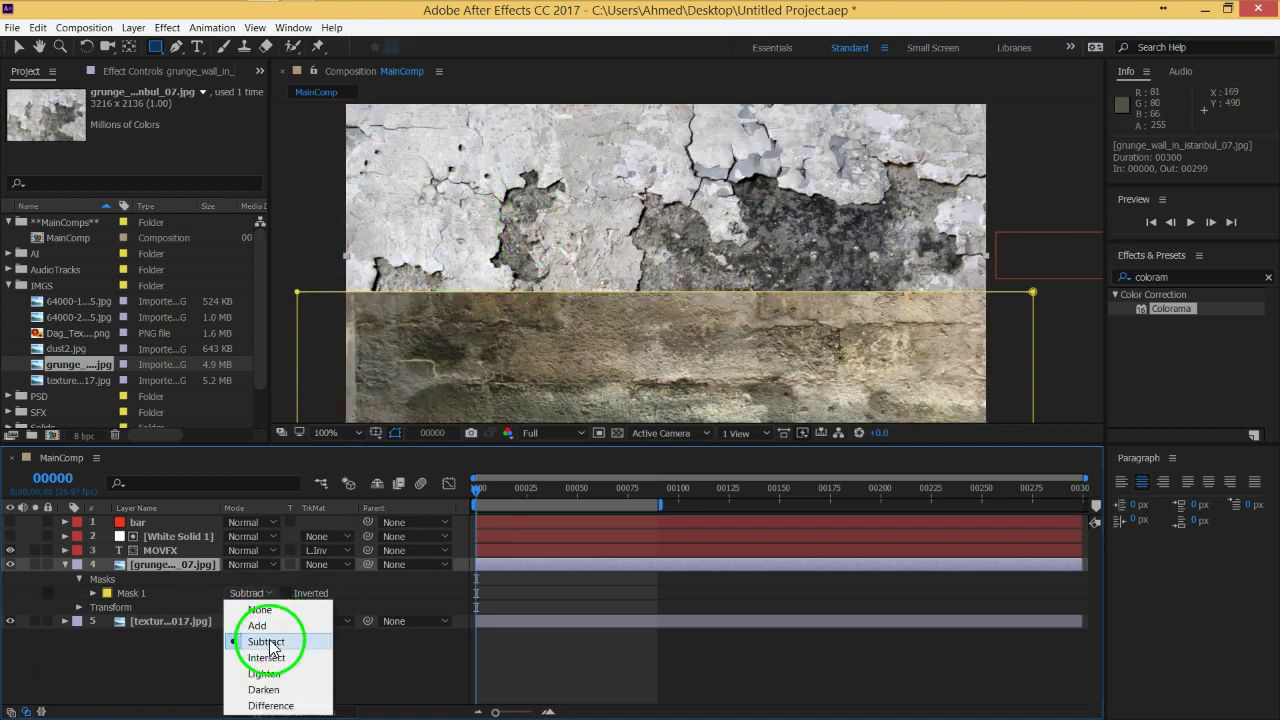
click(257, 625)
click(361, 614)
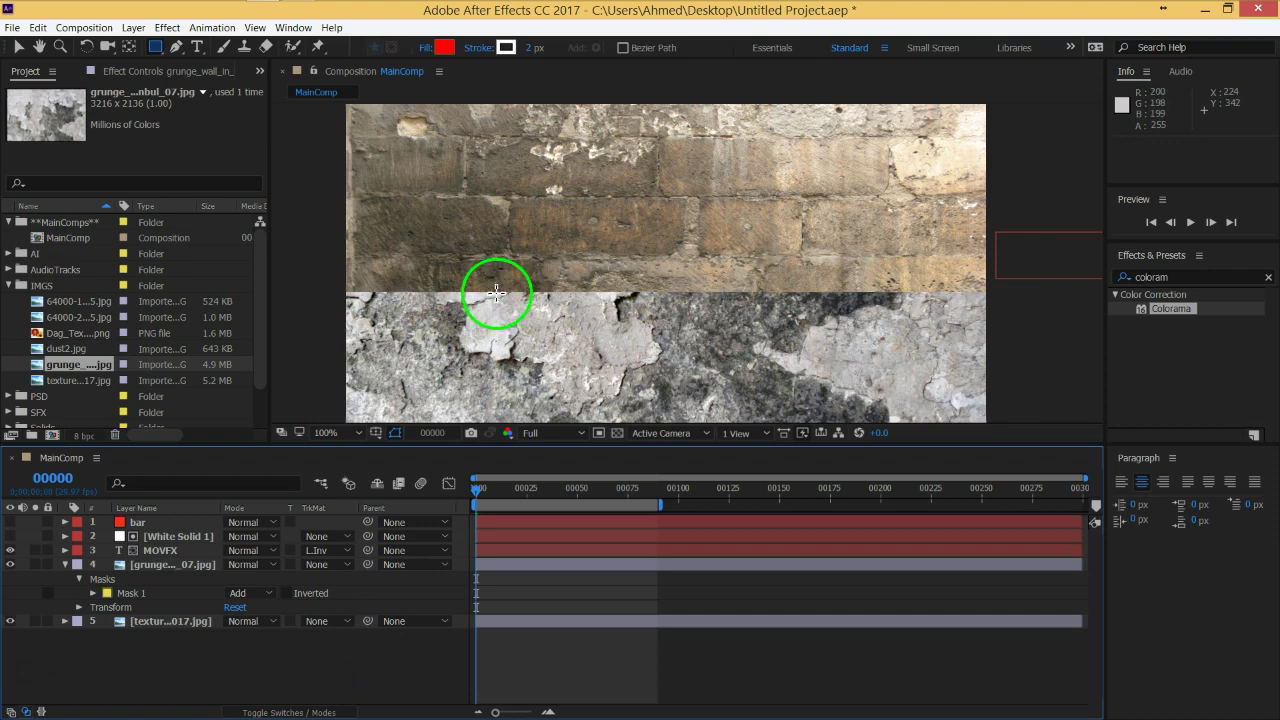
click(93, 594)
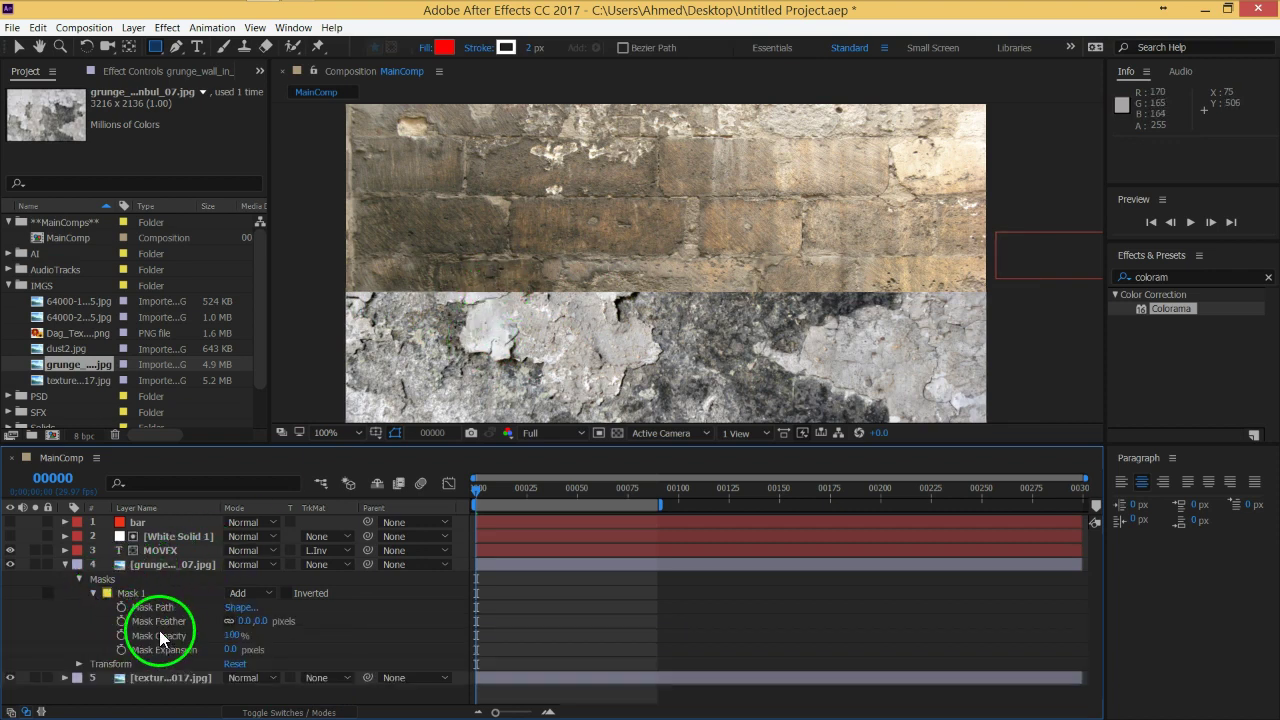
drag(263, 625, 474, 594)
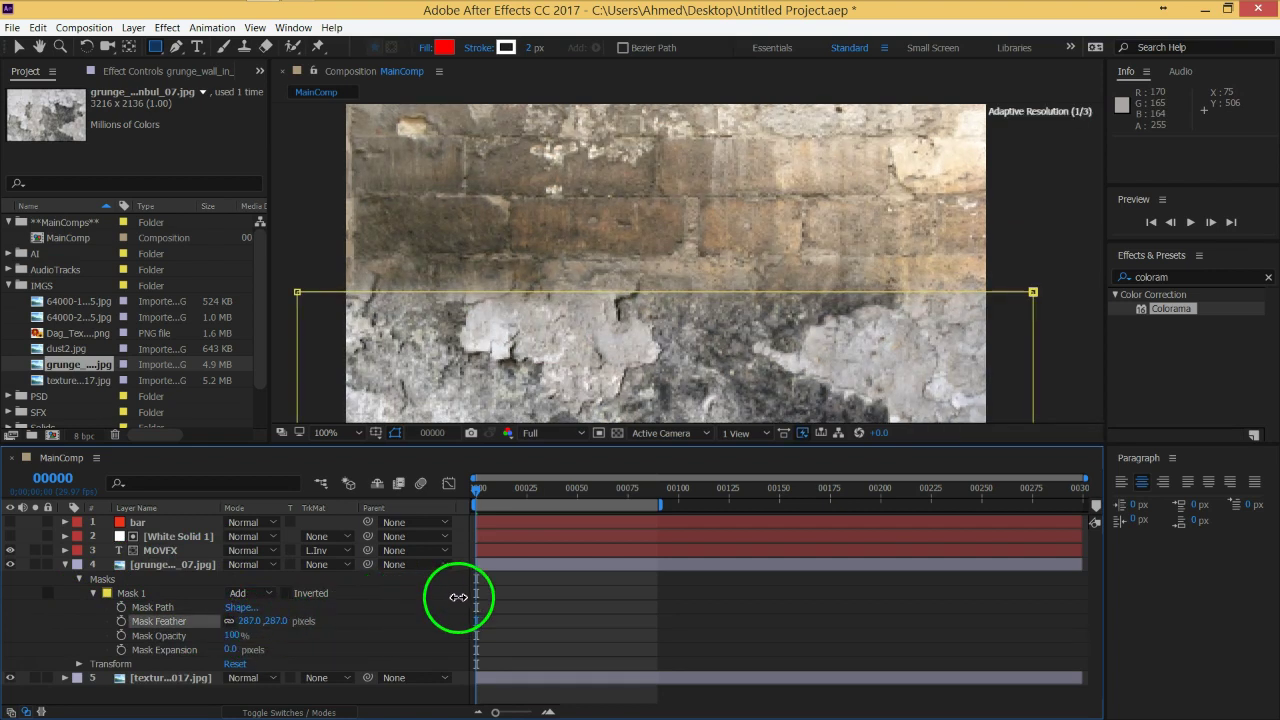
click(591, 300)
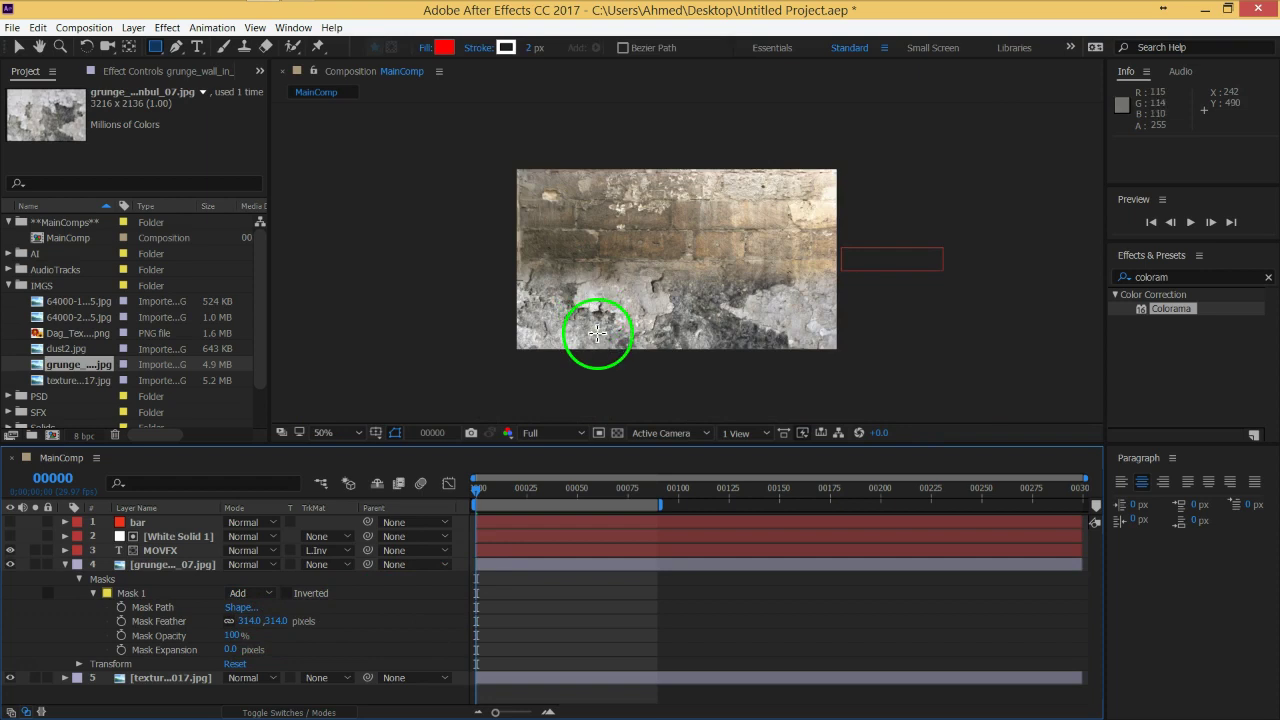
Collapse the grunge layer, enlarge the view, and go to frame 22 with MOVFX selected.
click(65, 564)
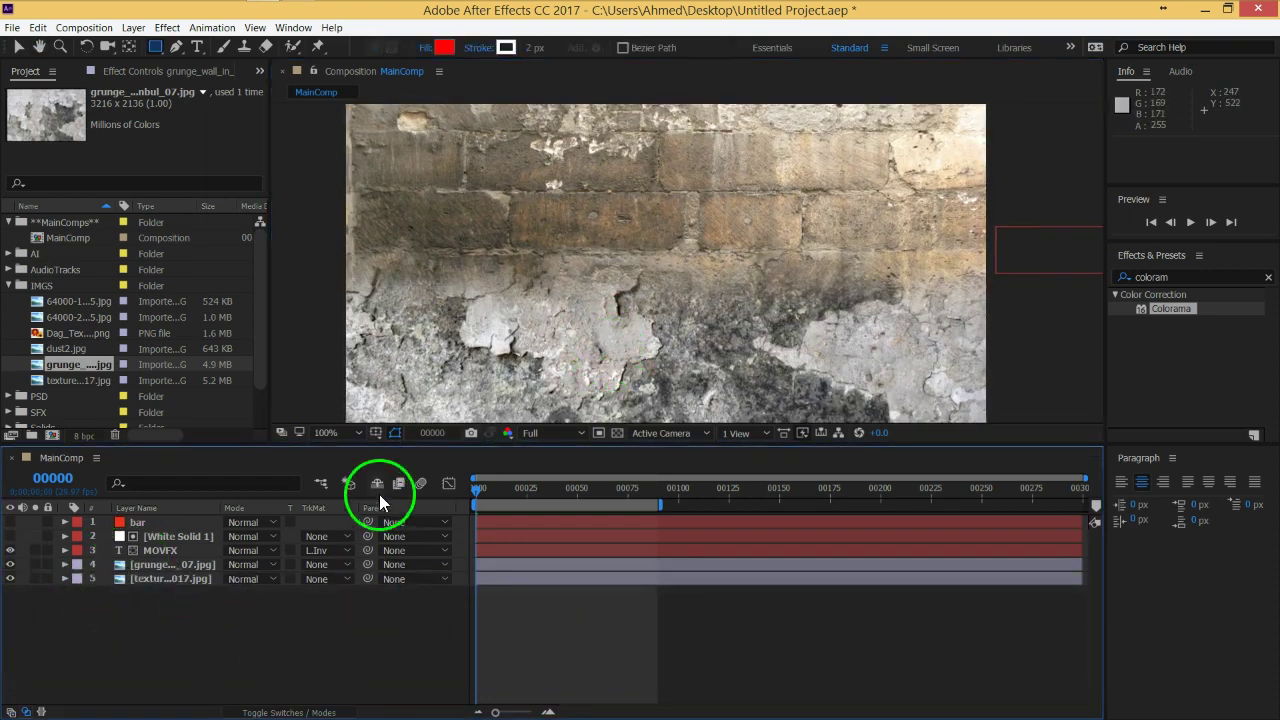
drag(380, 448, 380, 491)
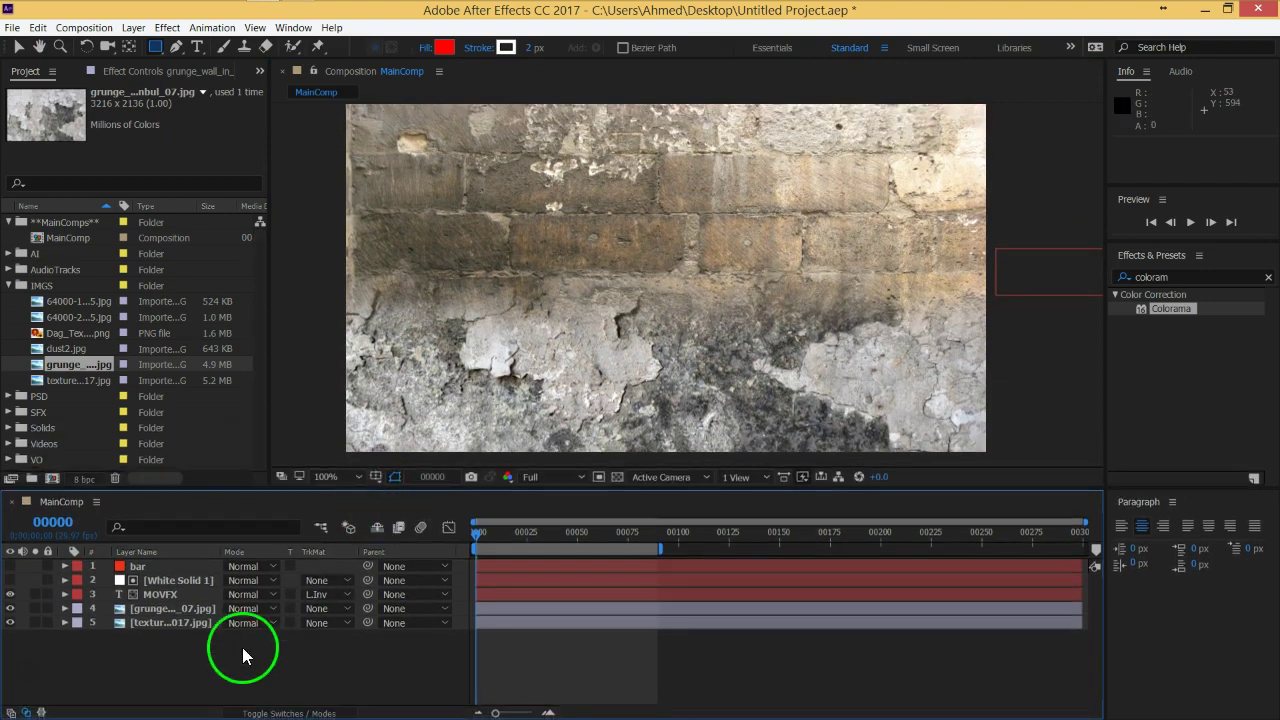
drag(487, 538, 520, 537)
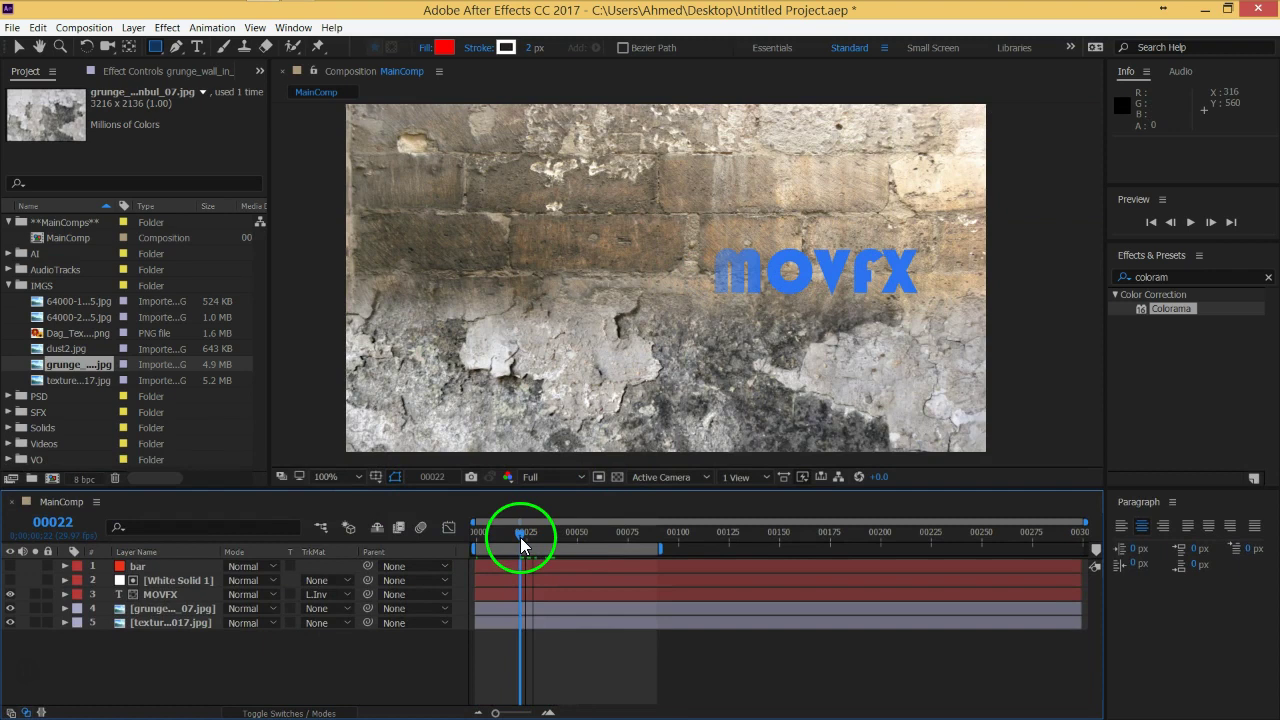
click(165, 594)
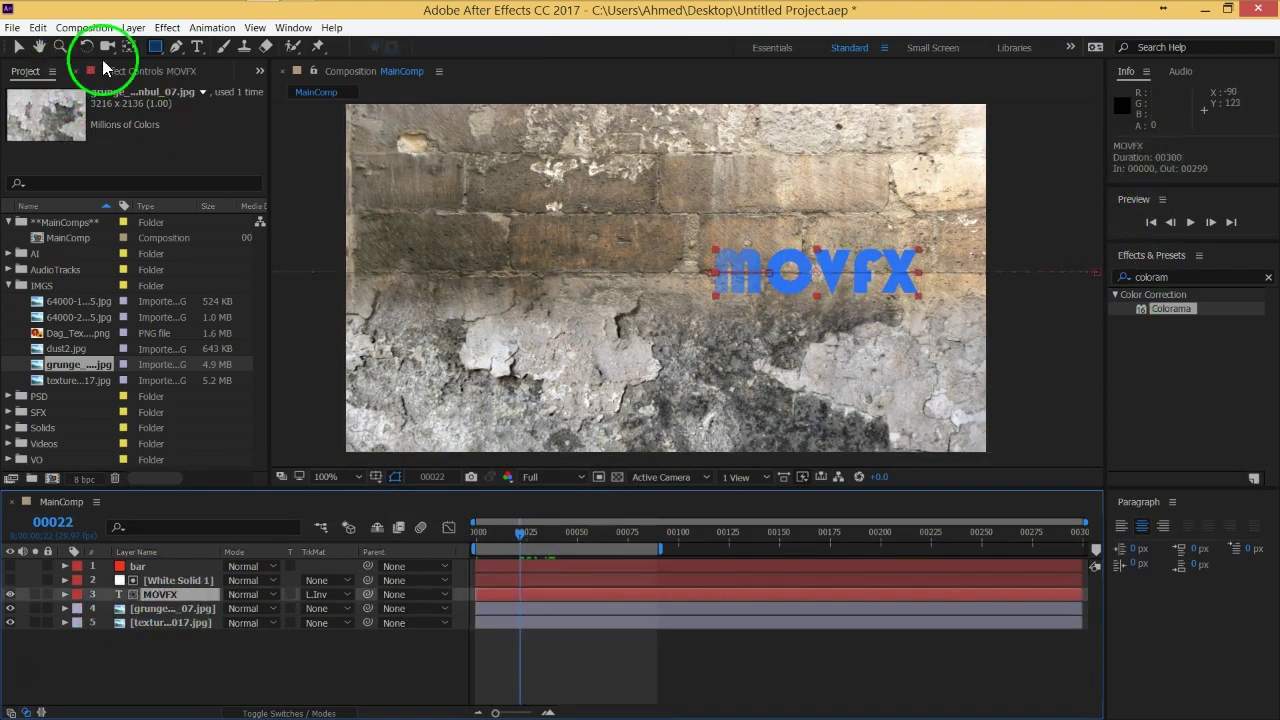
click(18, 47)
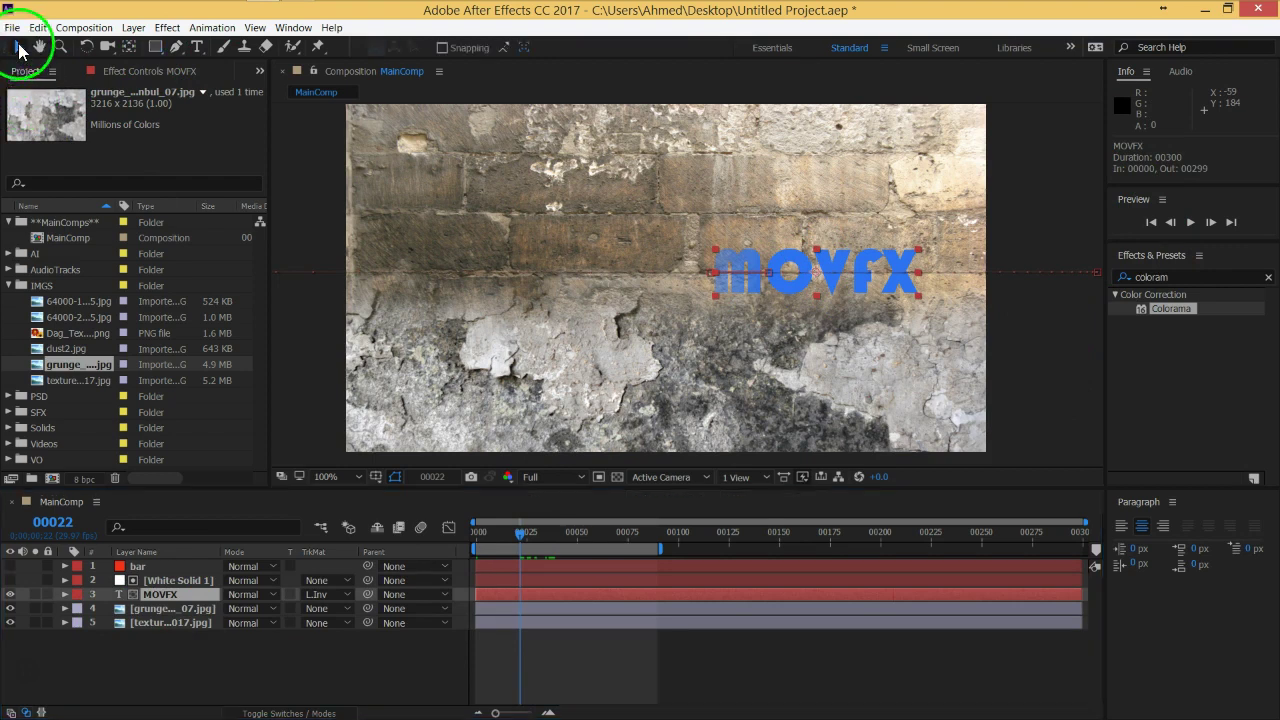
Change the MOVFX text fill colour from blue to black (000000).
double_click(797, 302)
click(1248, 288)
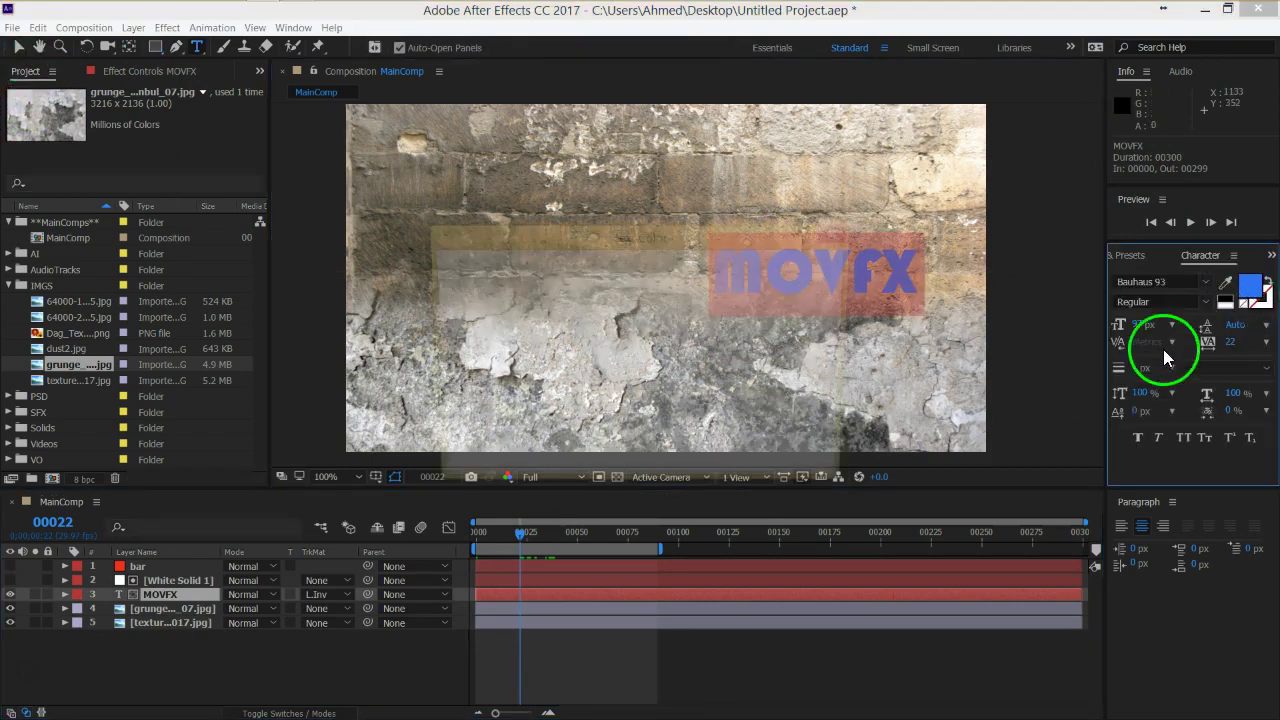
drag(614, 380, 442, 480)
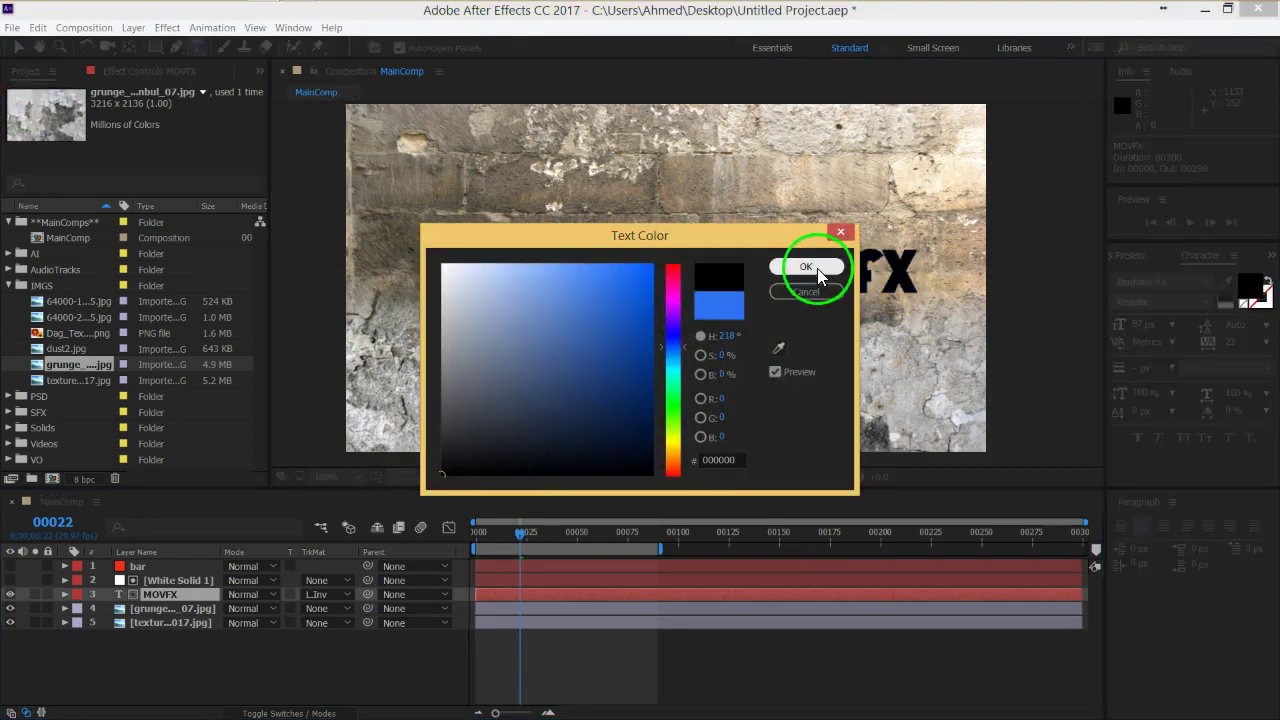
click(817, 268)
click(361, 661)
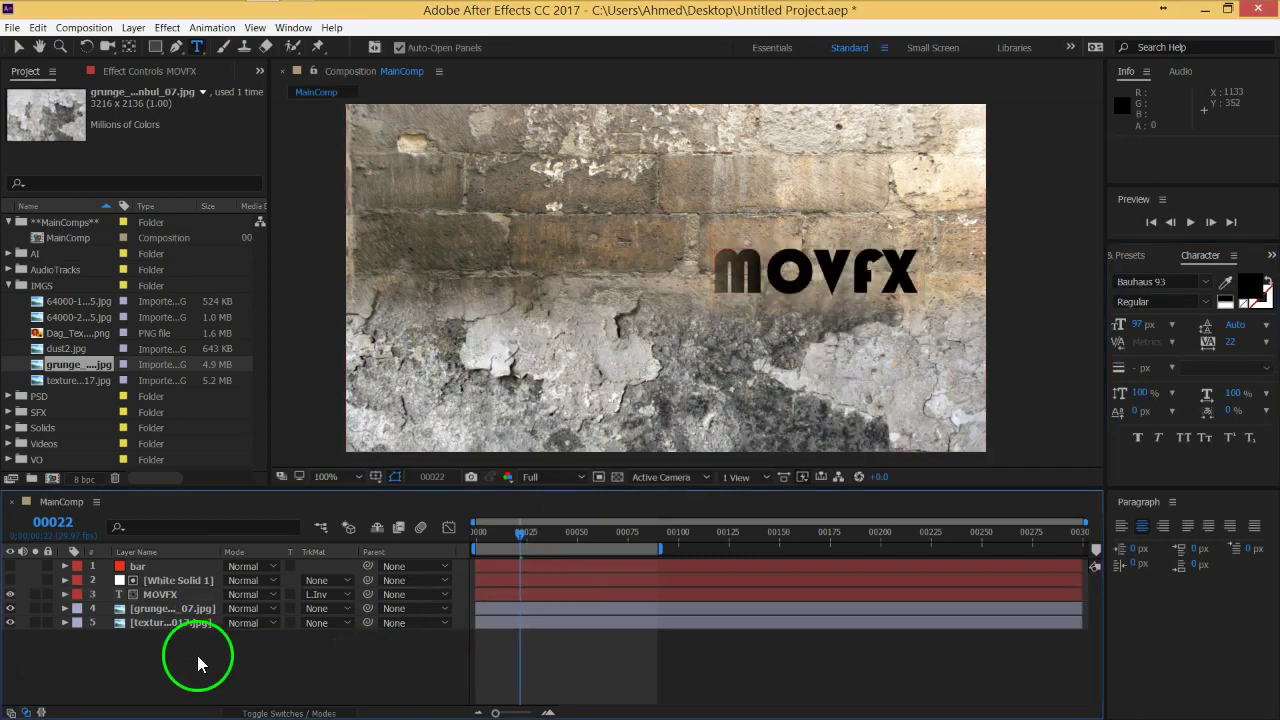
mouse_move(181, 642)
mouse_down()
mouse_move(169, 611)
mouse_move(166, 652)
mouse_up()
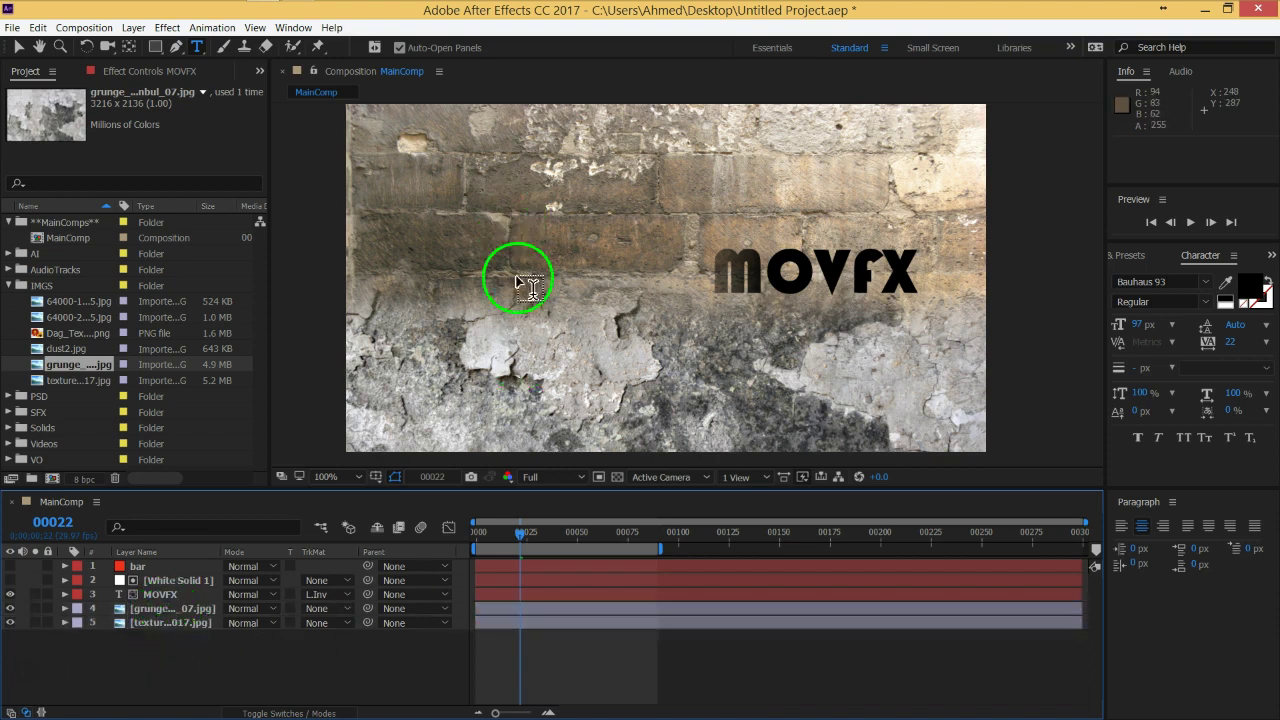
Search Effects & Presets for 'curv' to find the Curves effect.
click(18, 47)
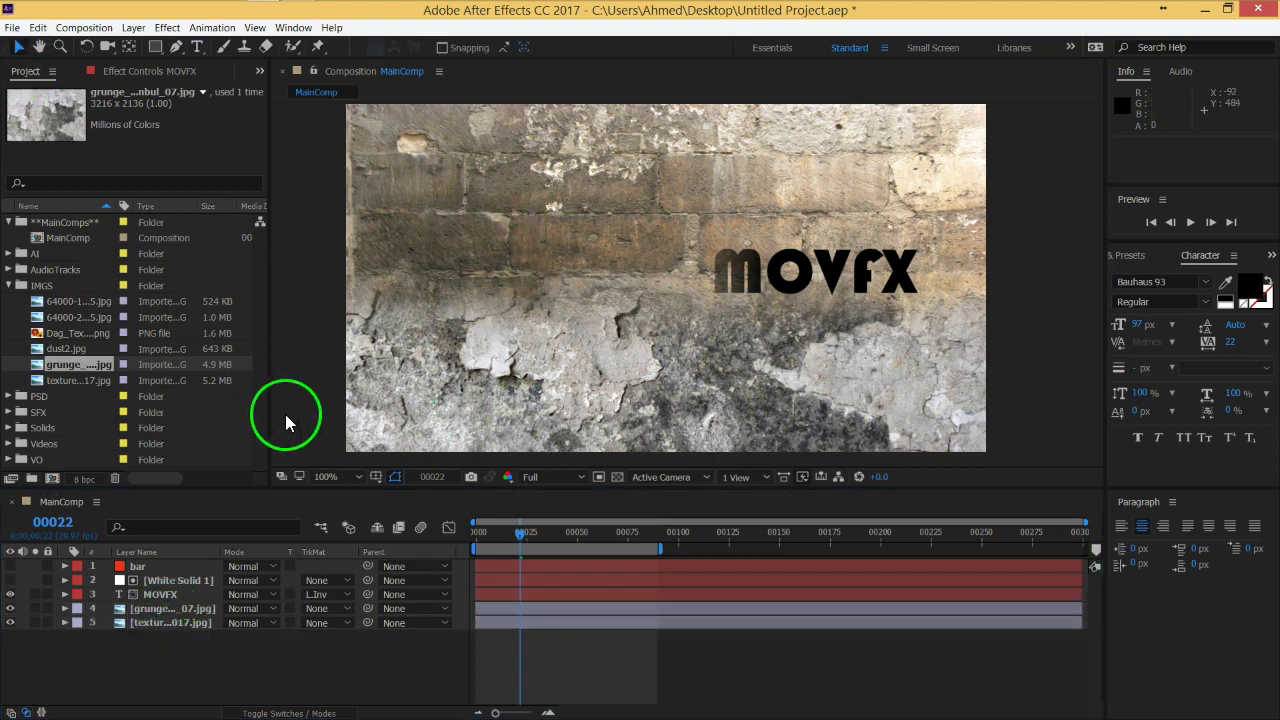
click(248, 672)
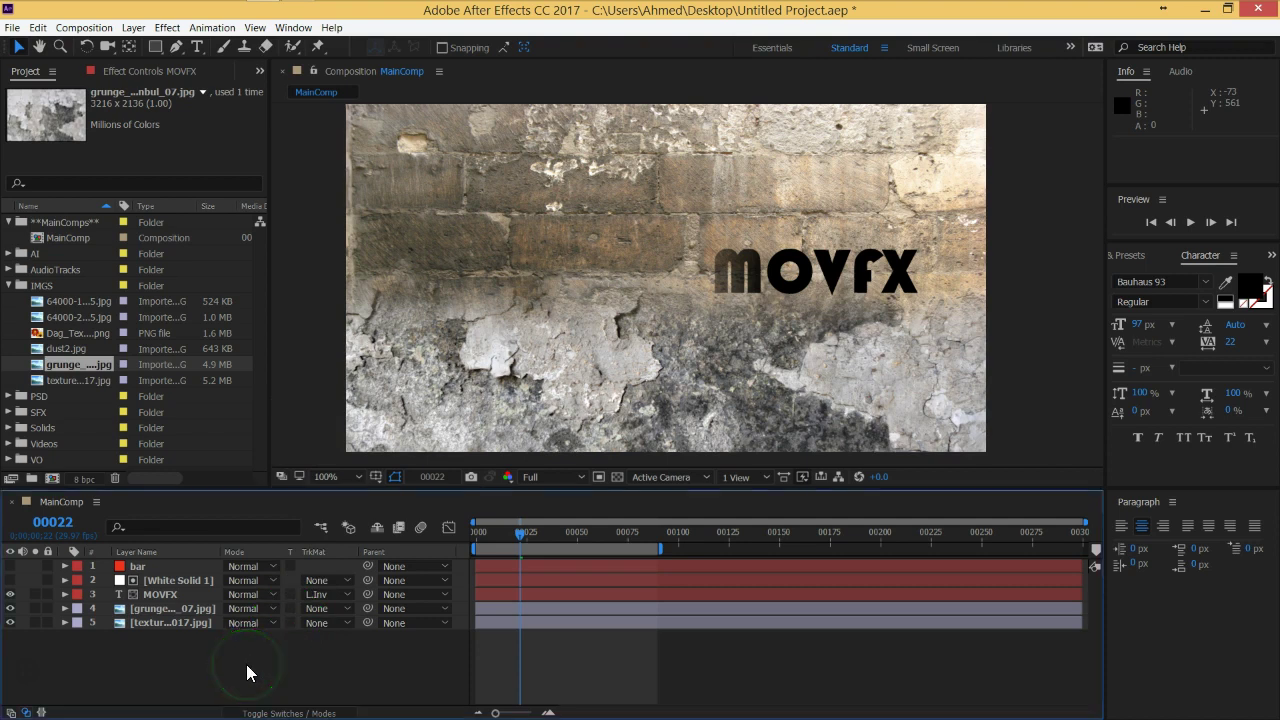
drag(211, 653, 180, 625)
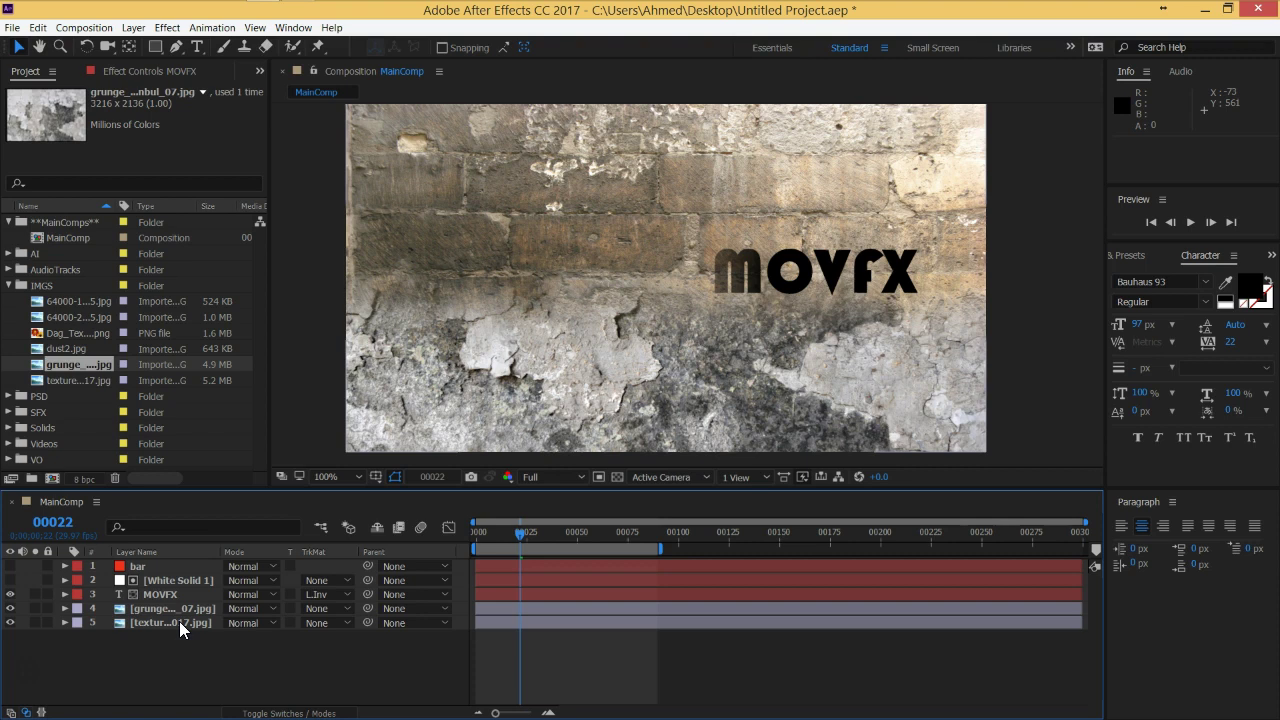
click(1130, 258)
click(1170, 277)
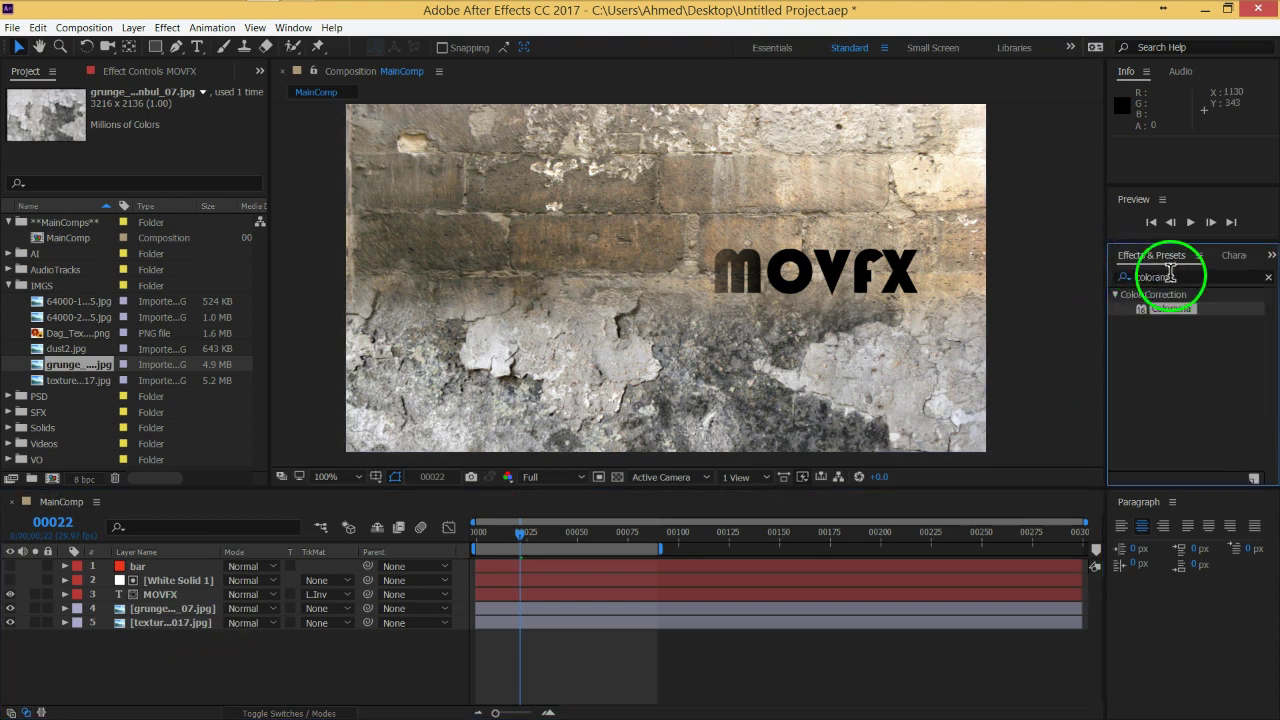
text(curv)
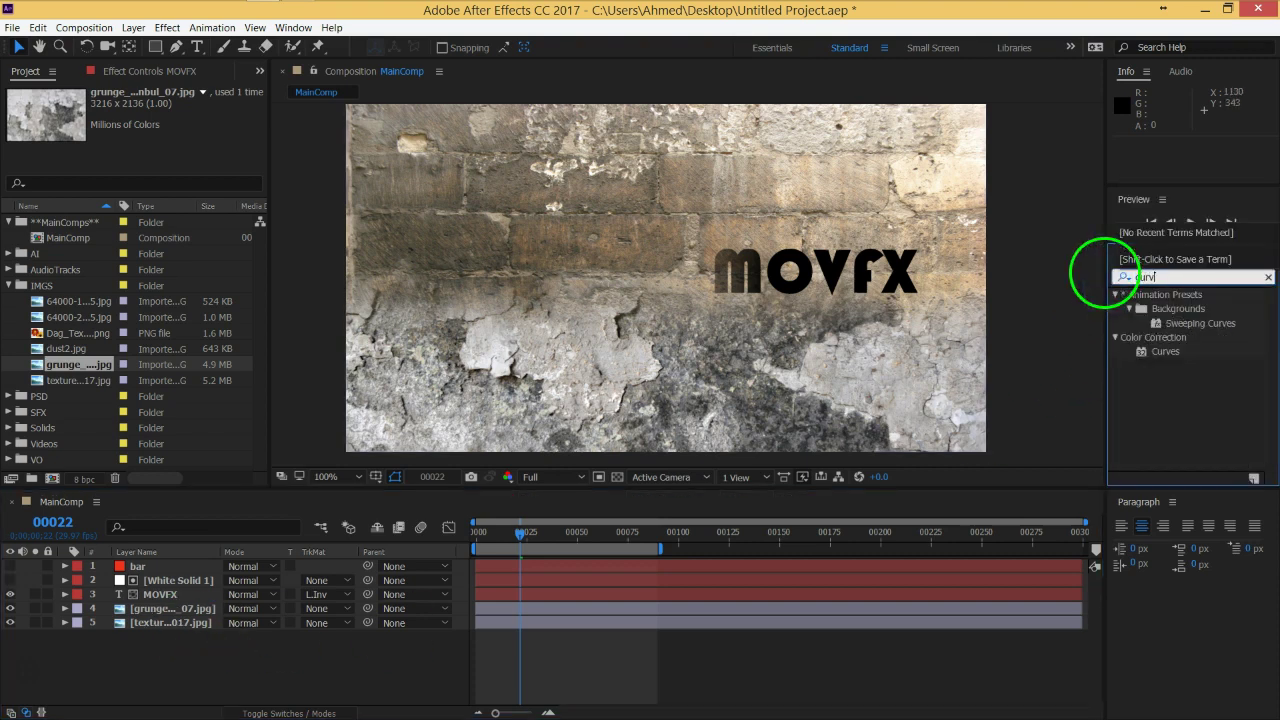
Apply Curves to the grunge wall layer, bend the curve, then delete the effect.
drag(1163, 351, 163, 610)
mouse_move(127, 289)
mouse_down()
mouse_move(143, 313)
mouse_move(105, 276)
mouse_move(143, 308)
mouse_up()
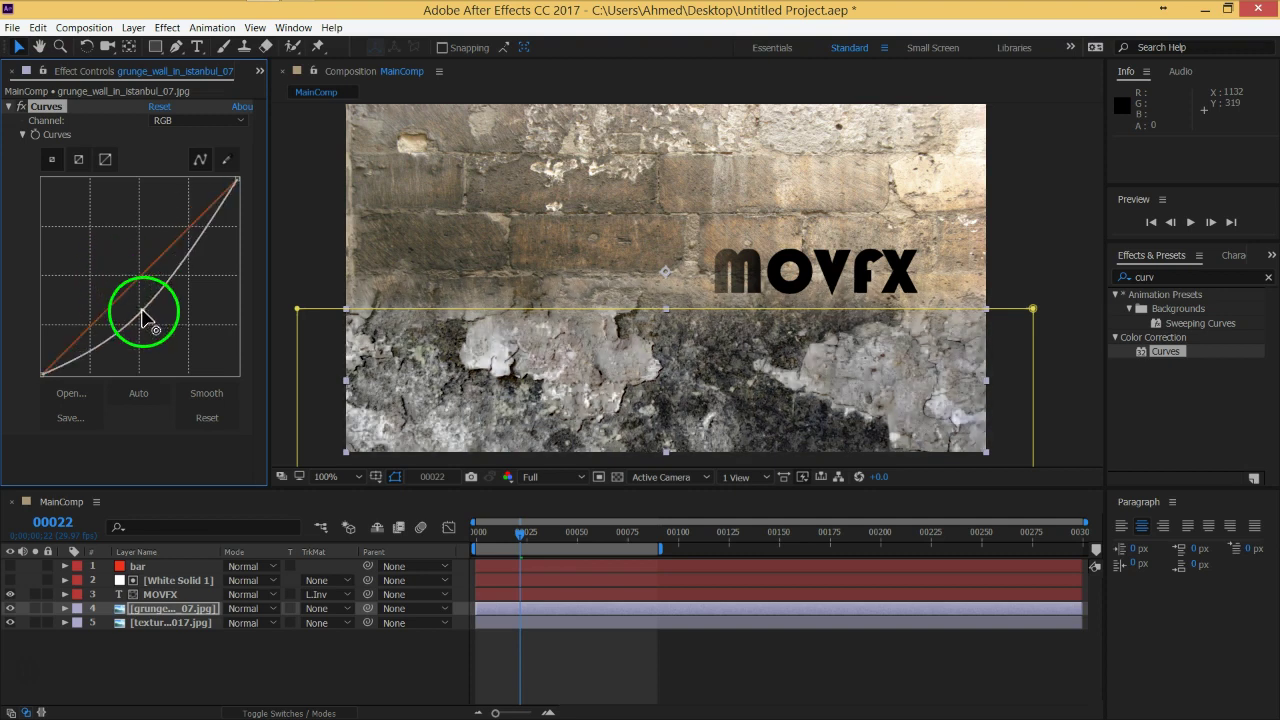
click(181, 626)
click(168, 608)
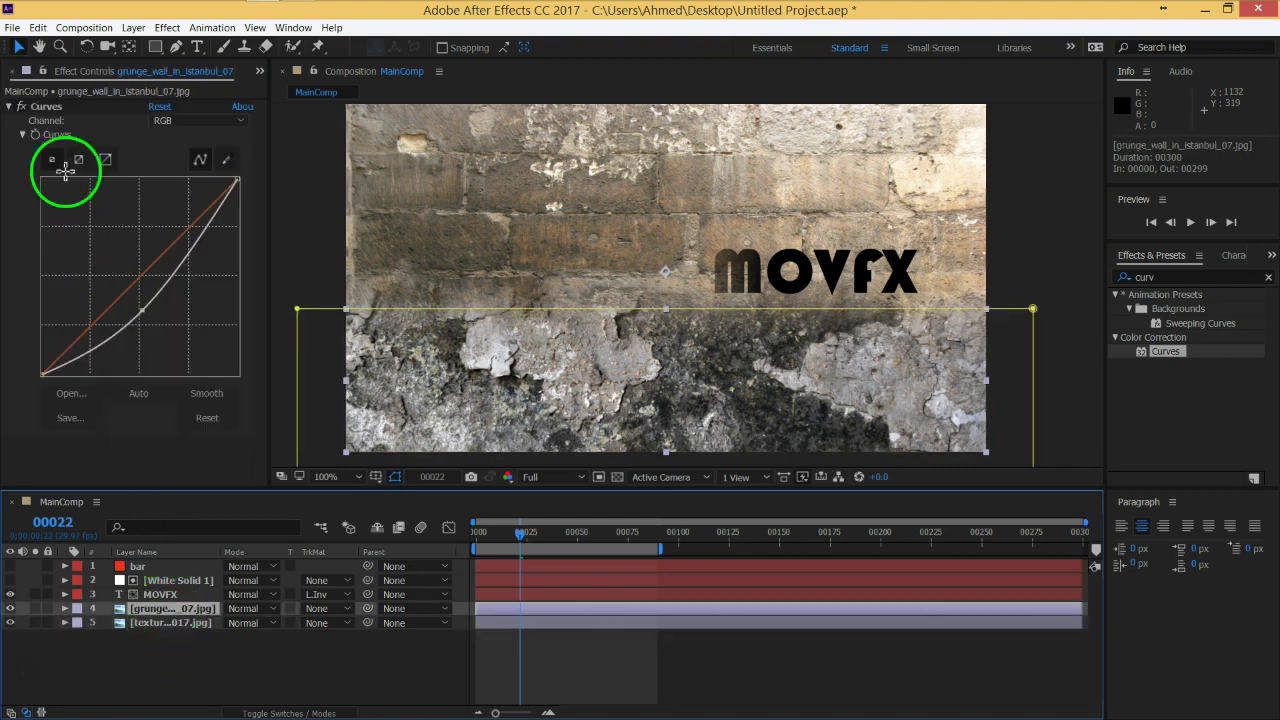
key(Delete)
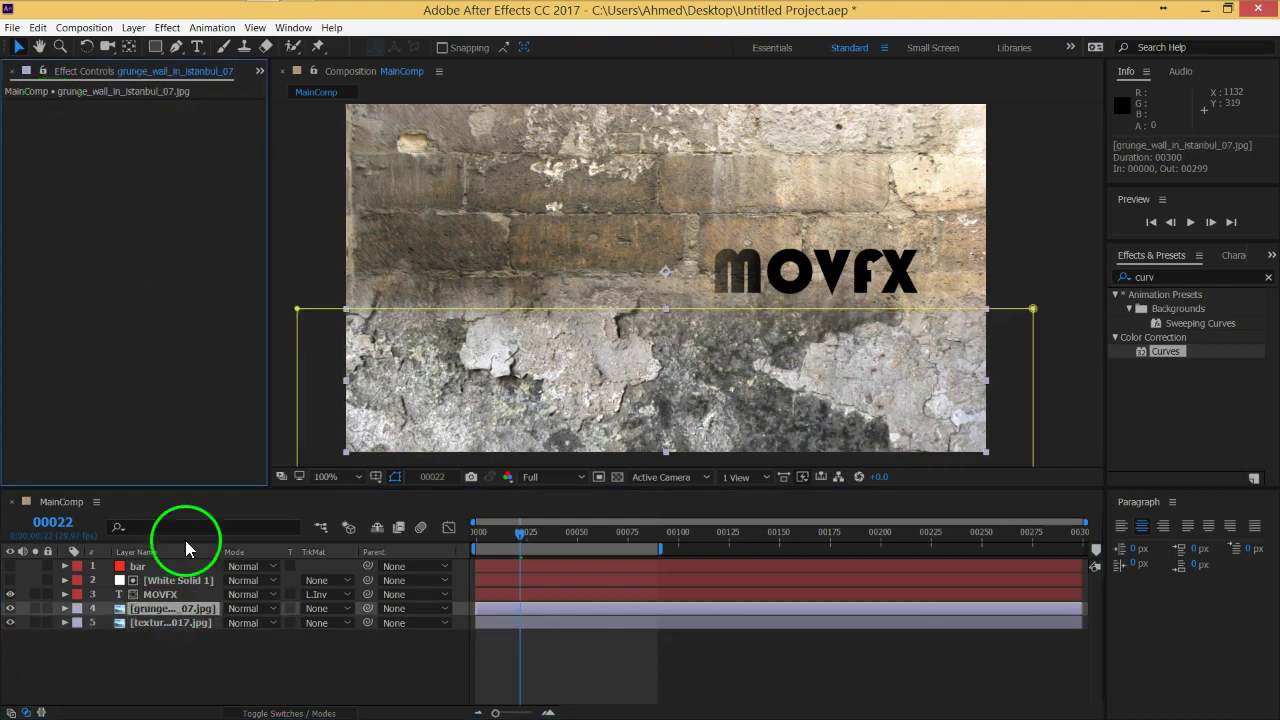
click(212, 680)
drag(208, 652, 169, 609)
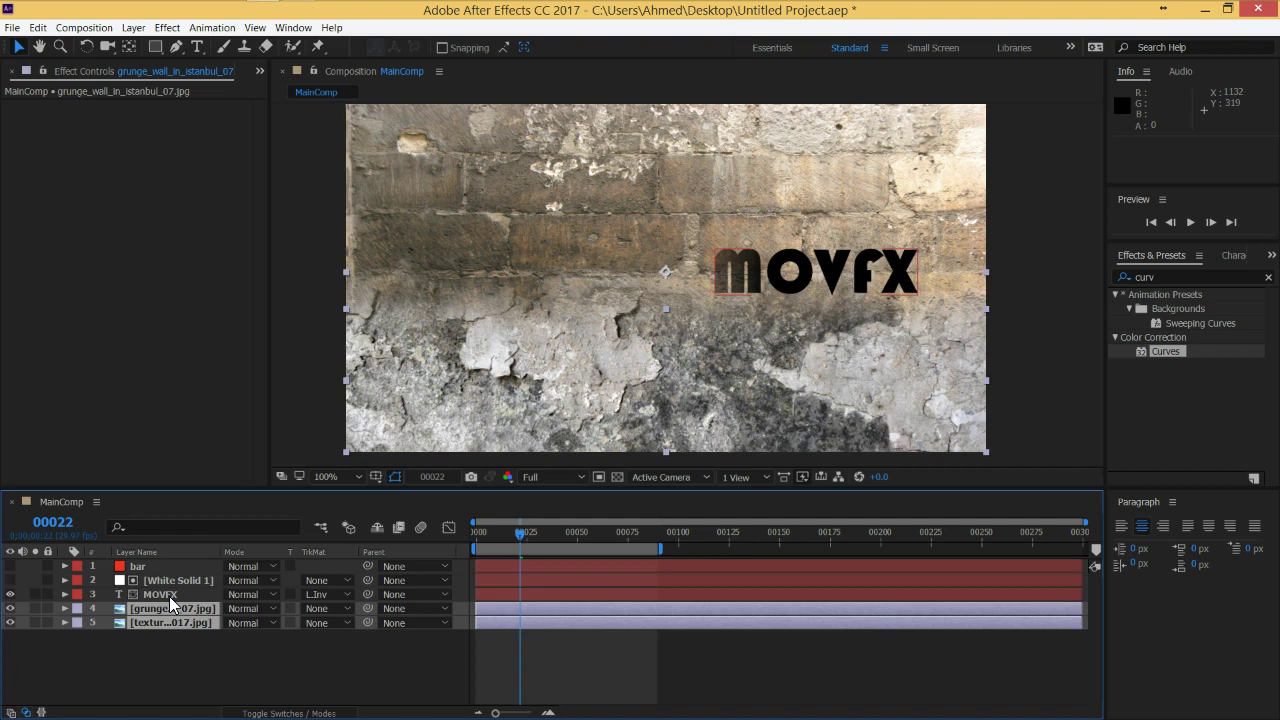
Marquee-select layers 4 and 5 (grunge and stone wall) and open the Layer menu.
drag(205, 677, 158, 607)
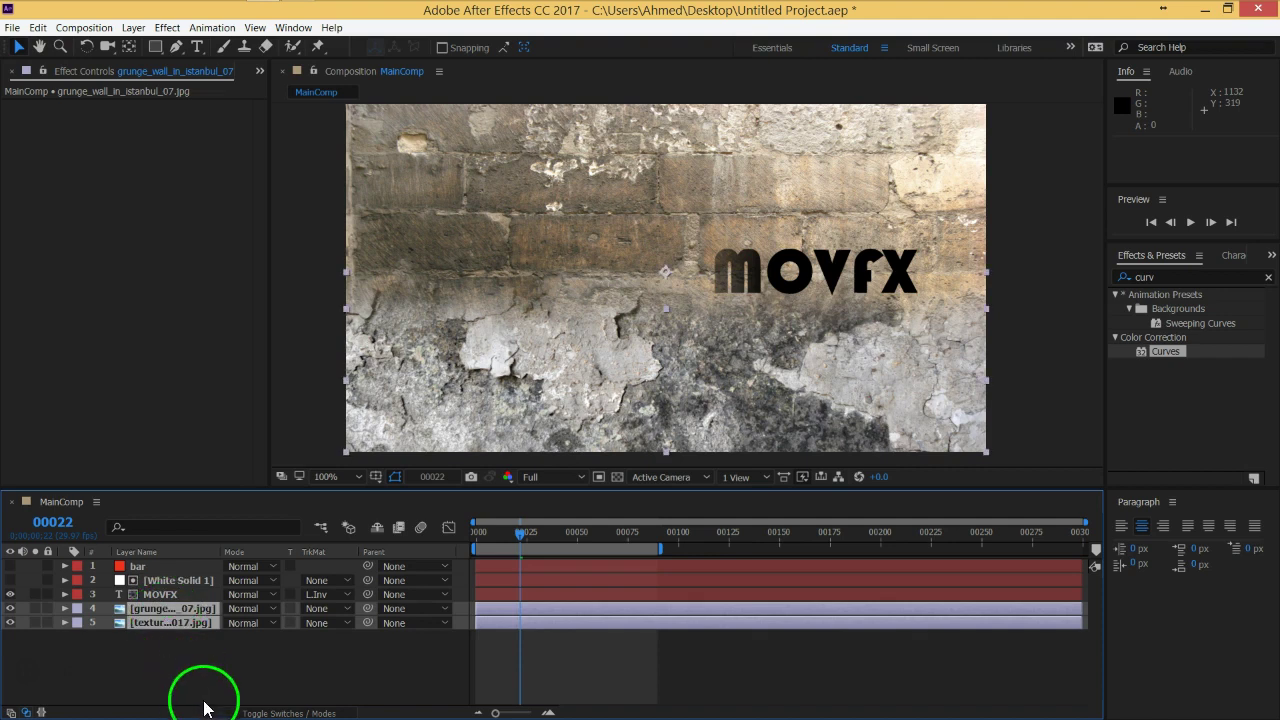
click(133, 27)
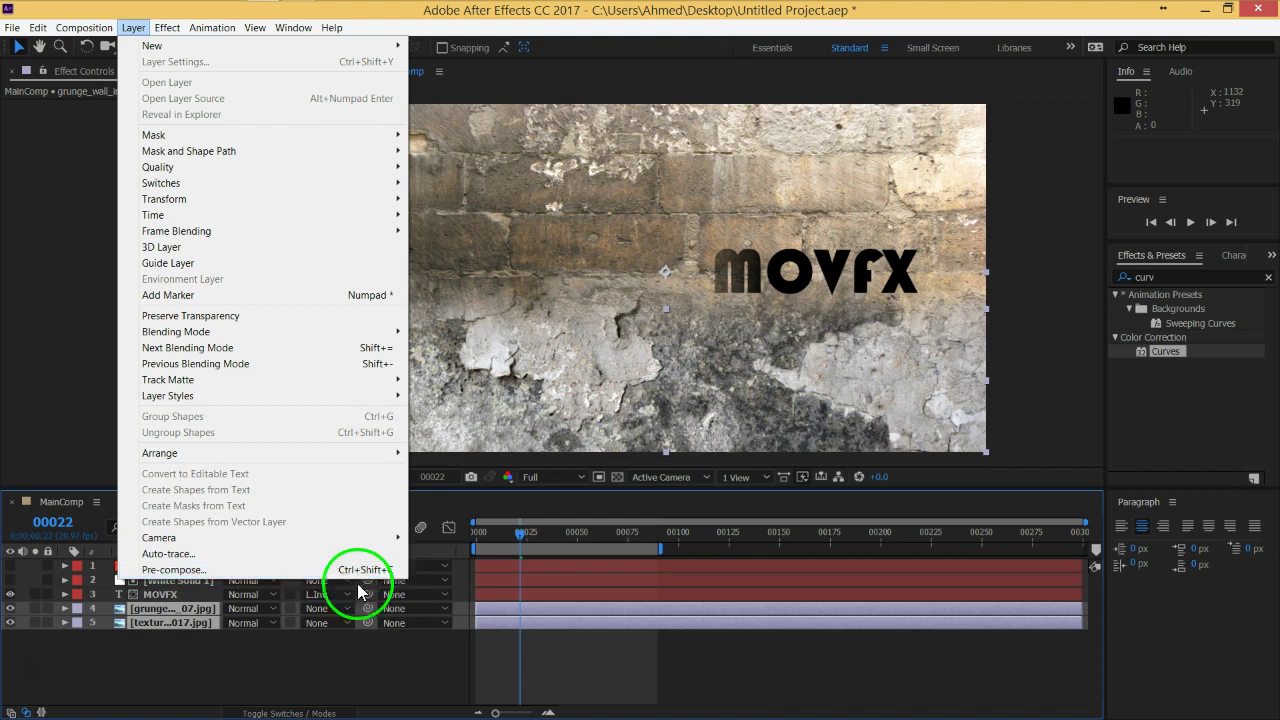
Pre-compose the grunge and texturez_4017 layers into a new comp named BG Texture.
click(215, 668)
click(172, 622)
shift+click(170, 608)
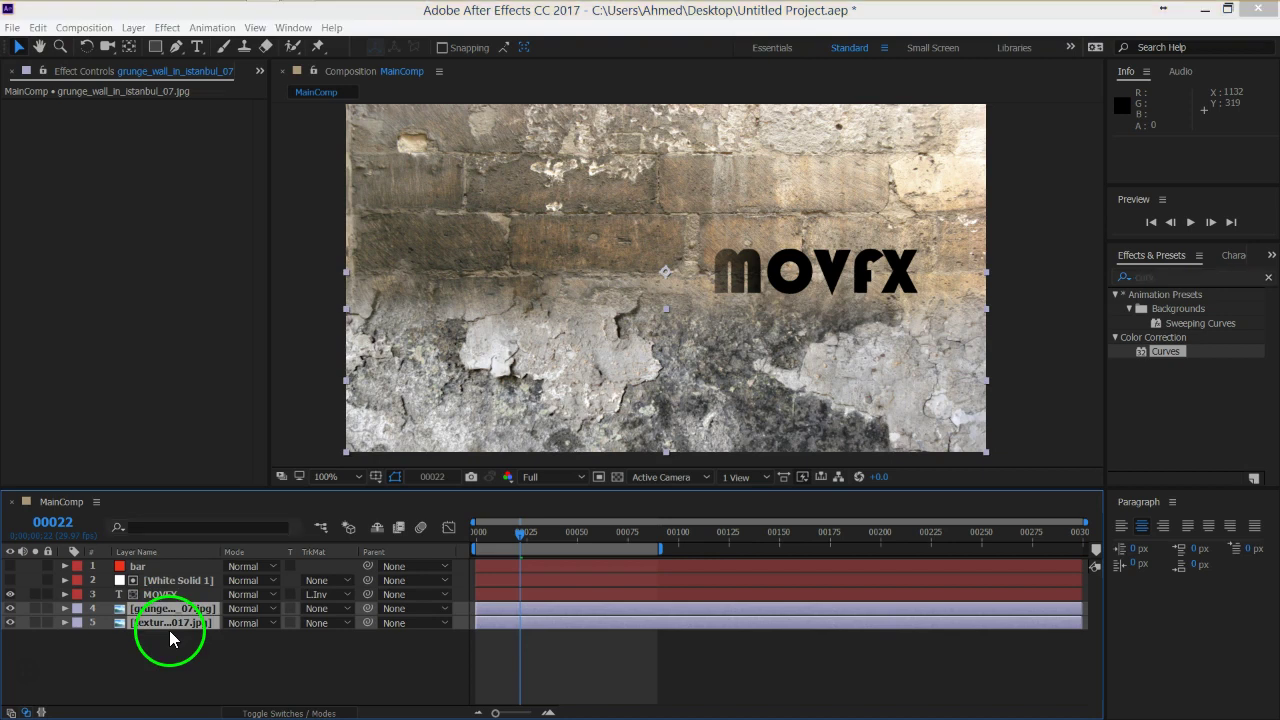
key(ctrl+shift+c)
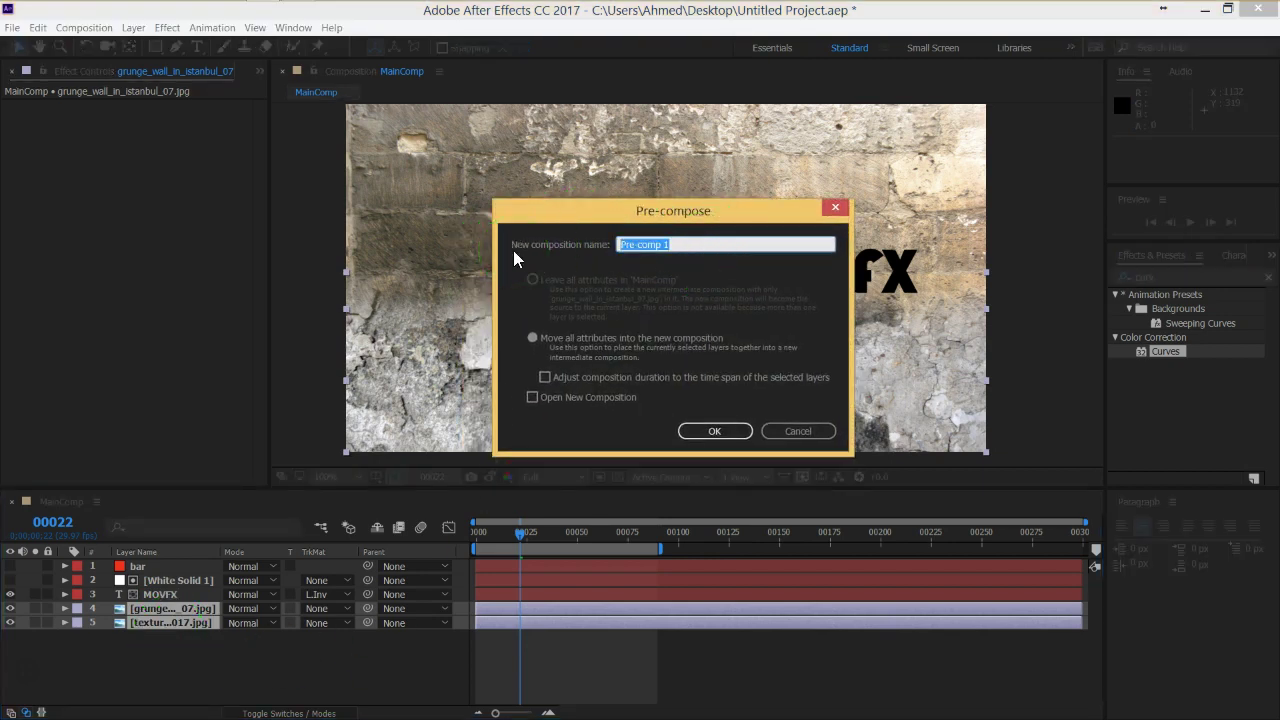
text(BG Texture)
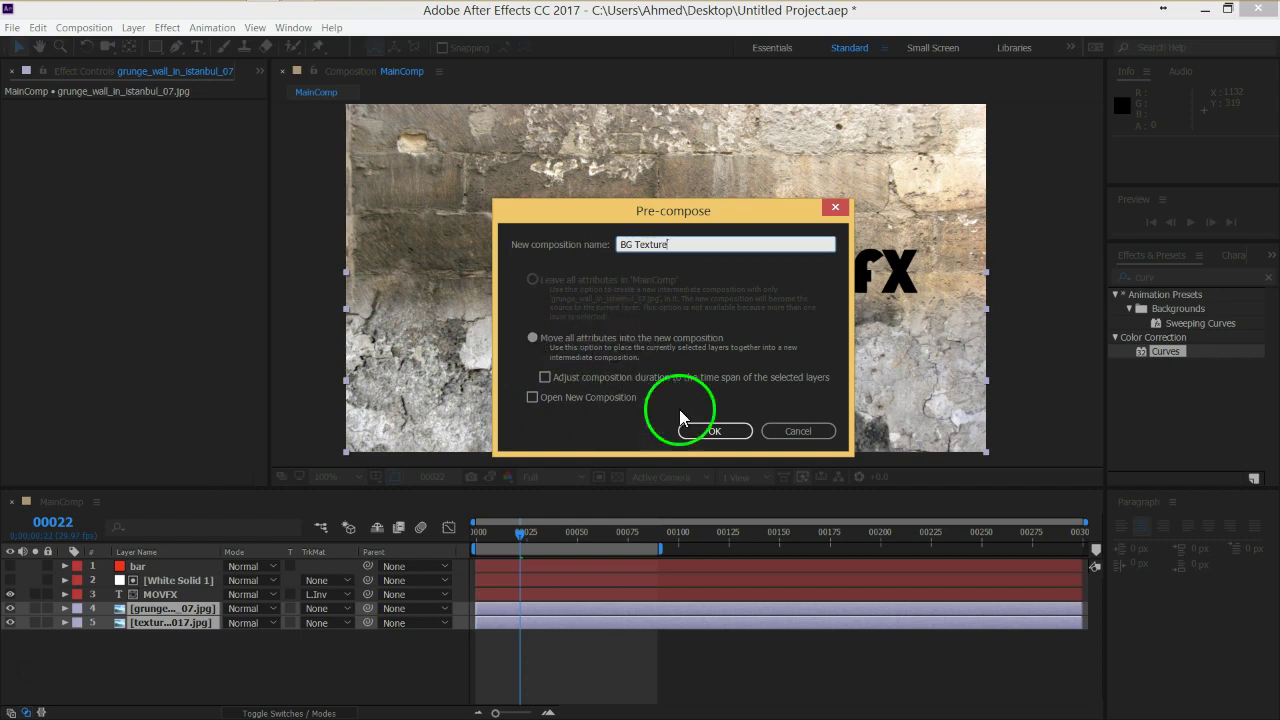
click(703, 429)
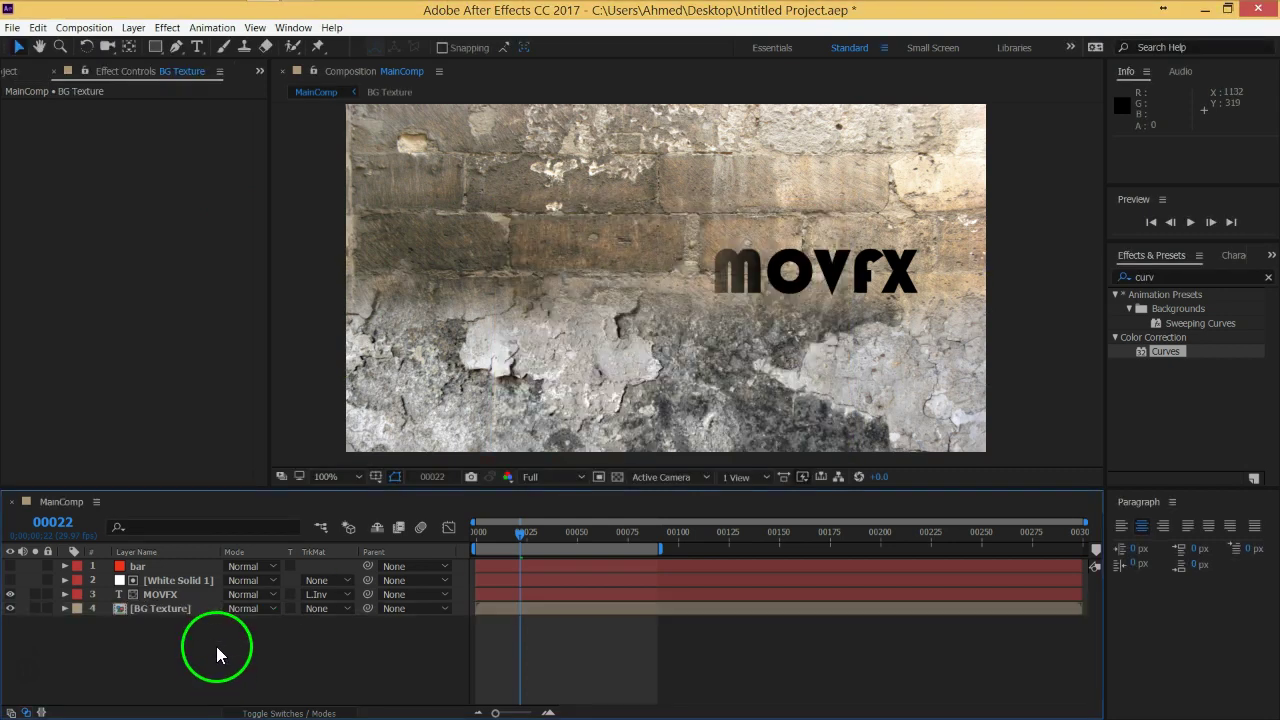
Apply Curves to BG Texture, lowering the top point and midpoint, then scrub to check.
click(157, 609)
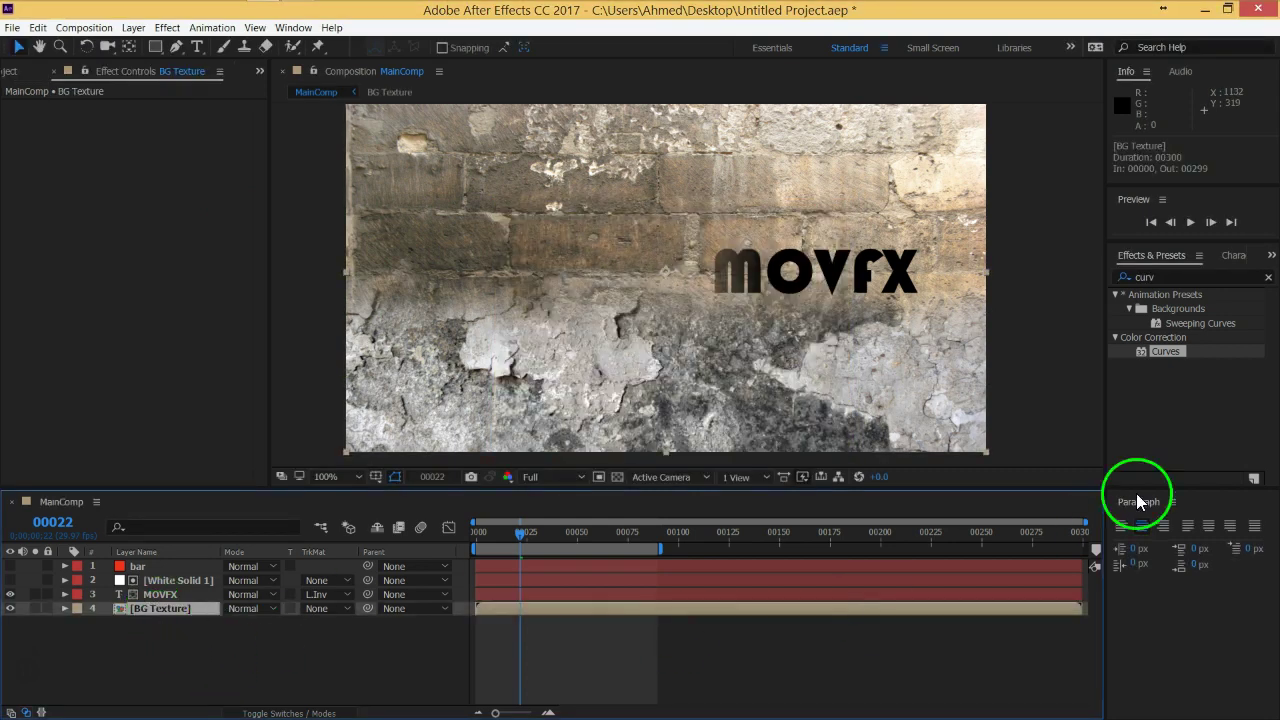
mouse_move(1165, 352)
mouse_down()
mouse_move(685, 457)
mouse_move(150, 610)
mouse_up()
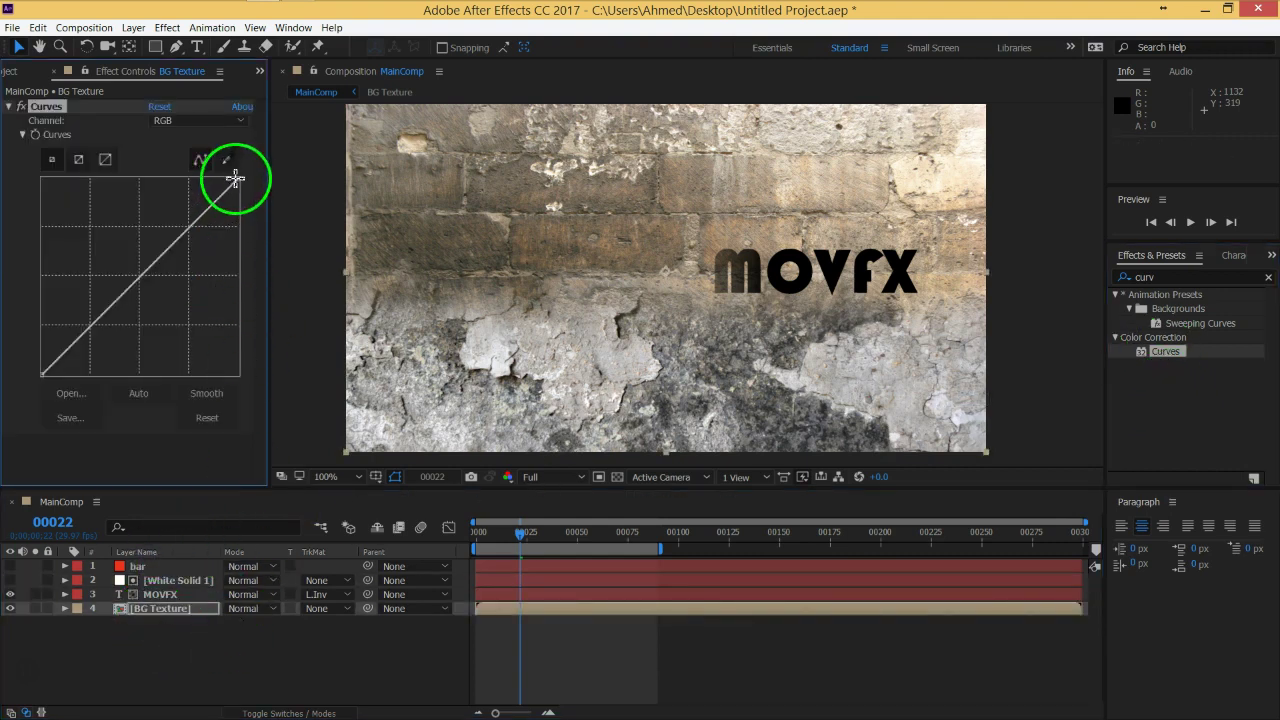
drag(235, 182, 263, 211)
drag(161, 279, 149, 322)
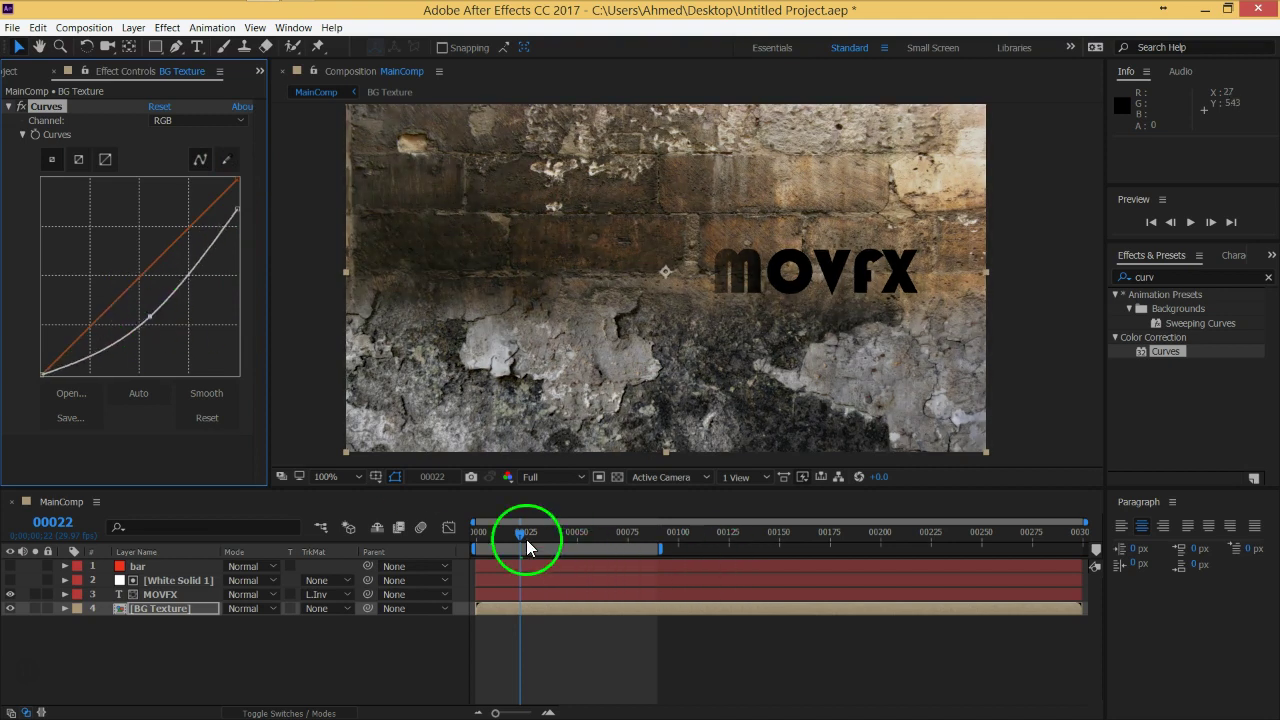
drag(526, 539, 640, 534)
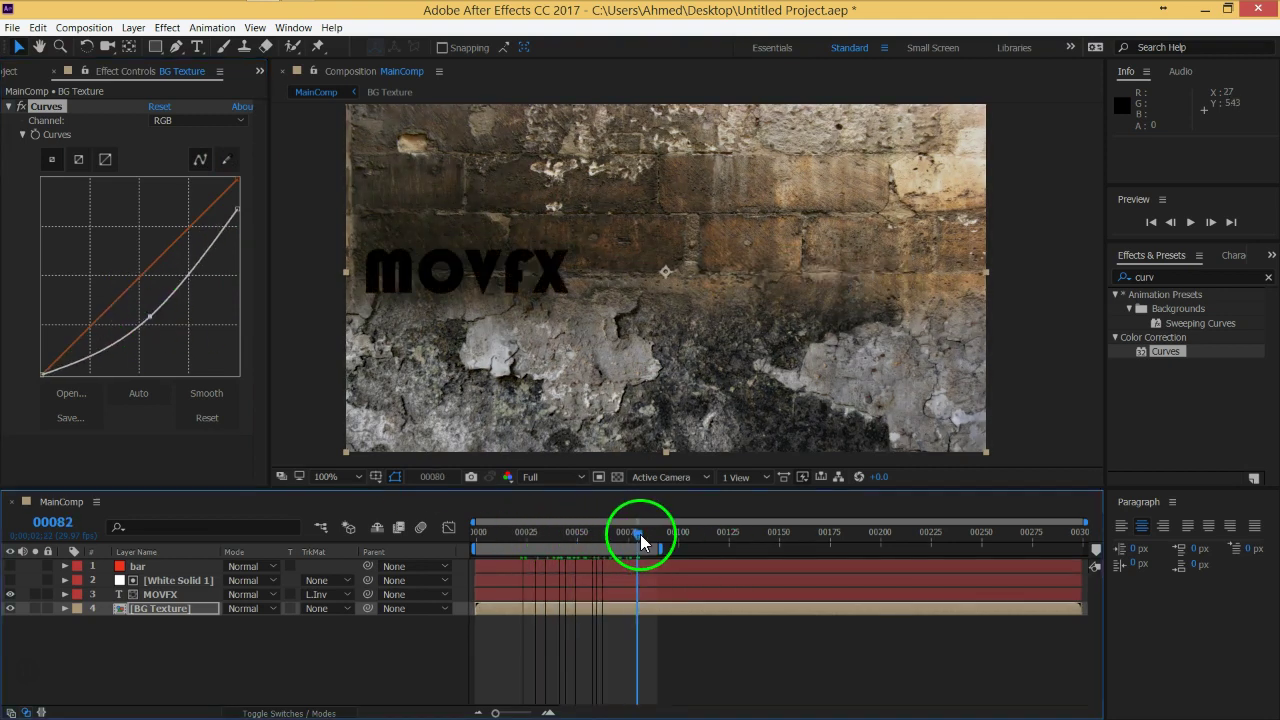
mouse_move(640, 534)
mouse_down()
mouse_move(497, 533)
mouse_move(520, 540)
mouse_up()
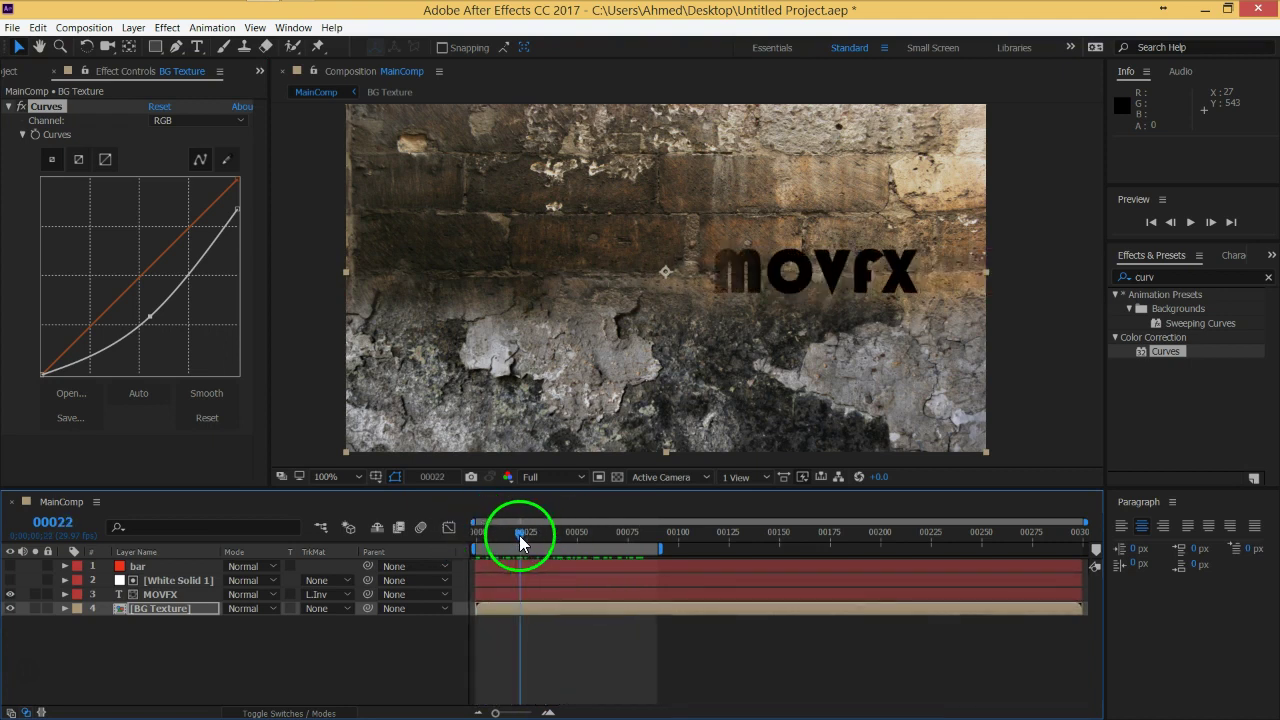
click(206, 660)
click(160, 610)
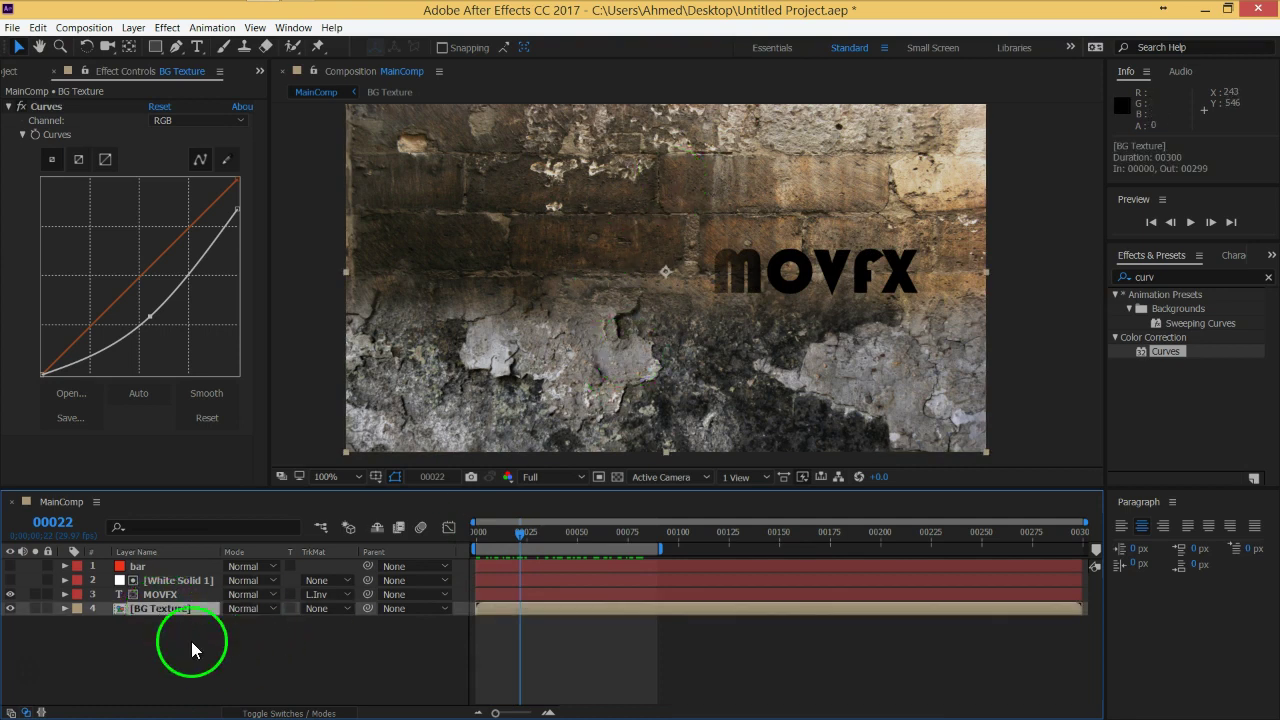
Open the BG Texture comp and toggle the grunge wall layer off and on to compare.
double_click(173, 607)
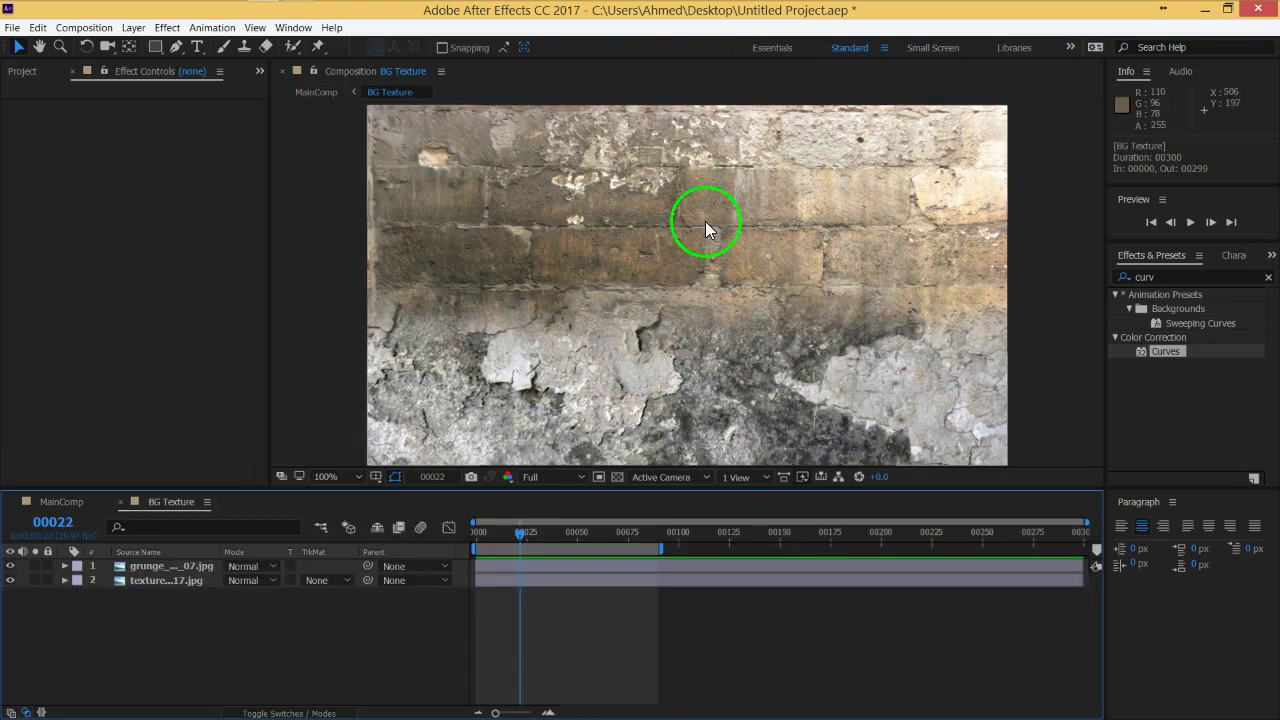
click(205, 566)
click(11, 566)
click(11, 566)
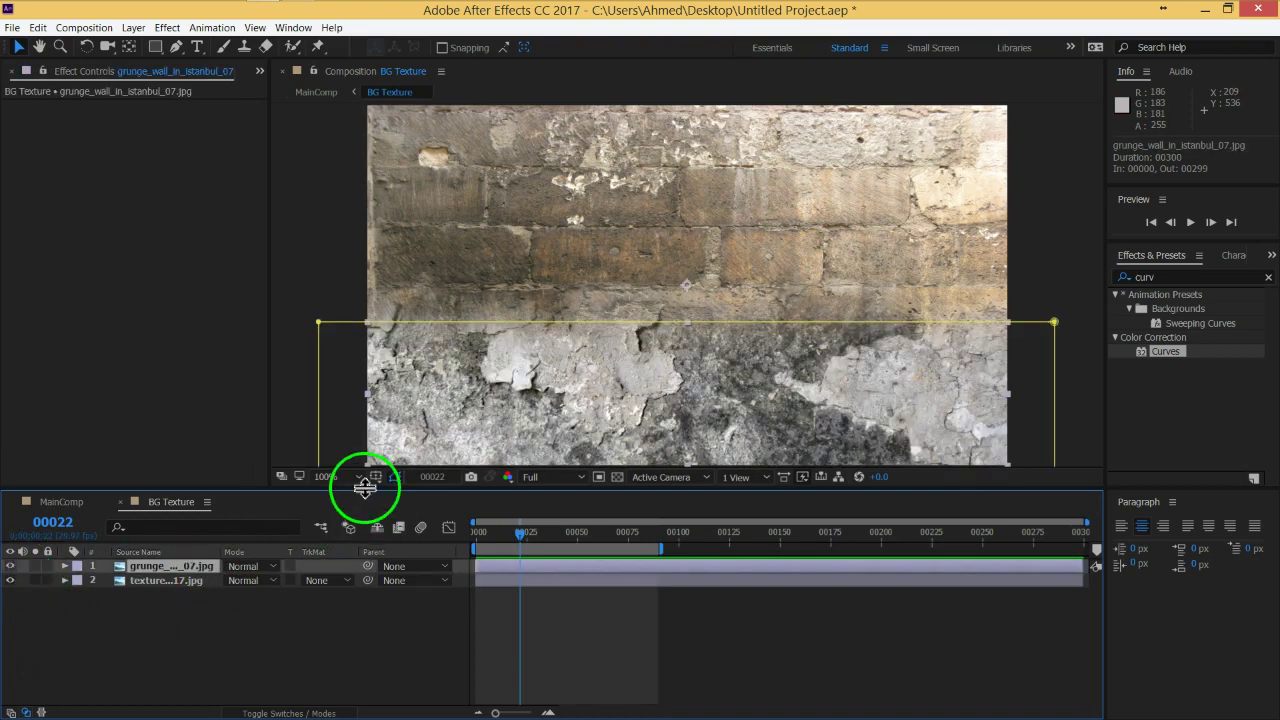
drag(366, 488, 360, 518)
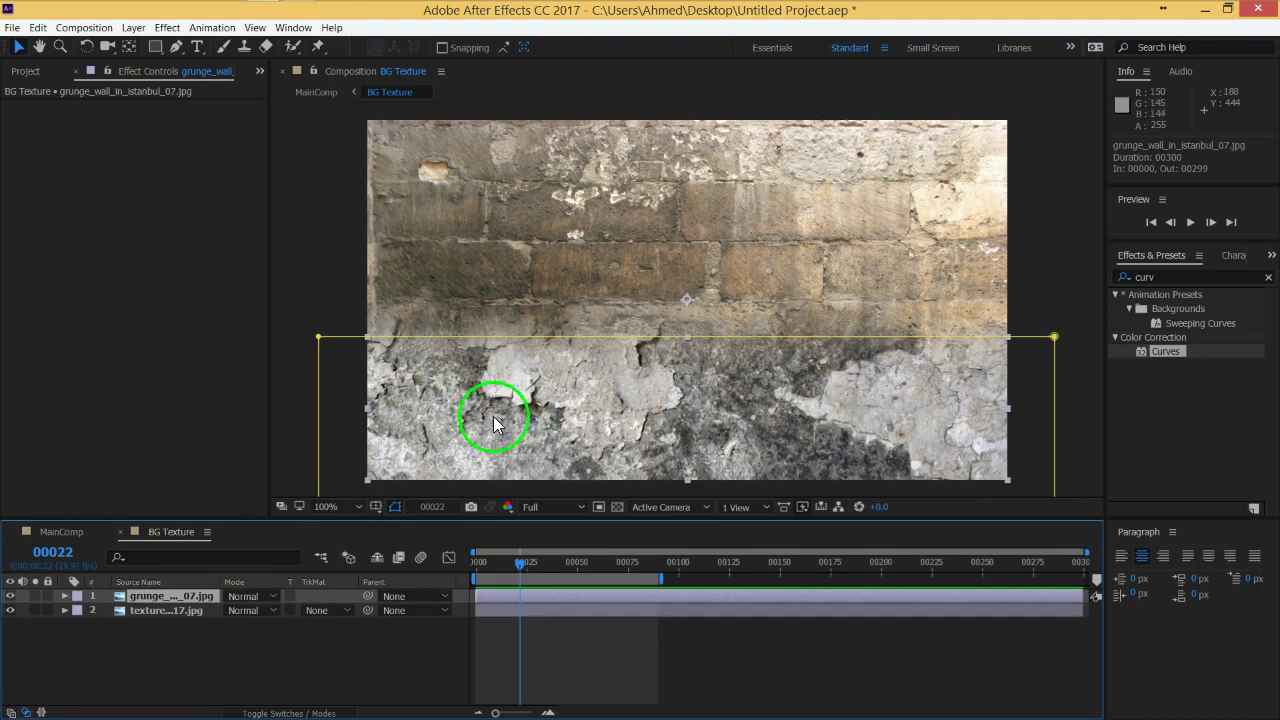
Swap a trial Curves for Levels on the texture image layer and nudge its gamma.
click(158, 610)
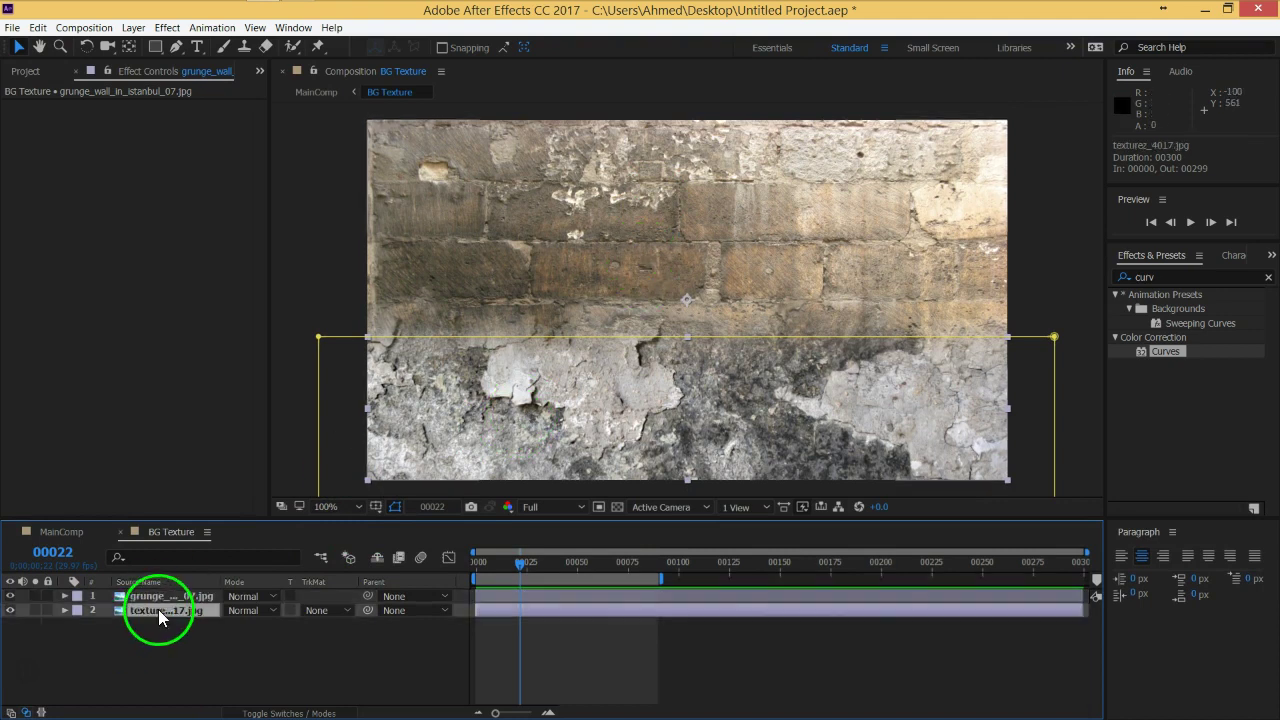
double_click(1165, 351)
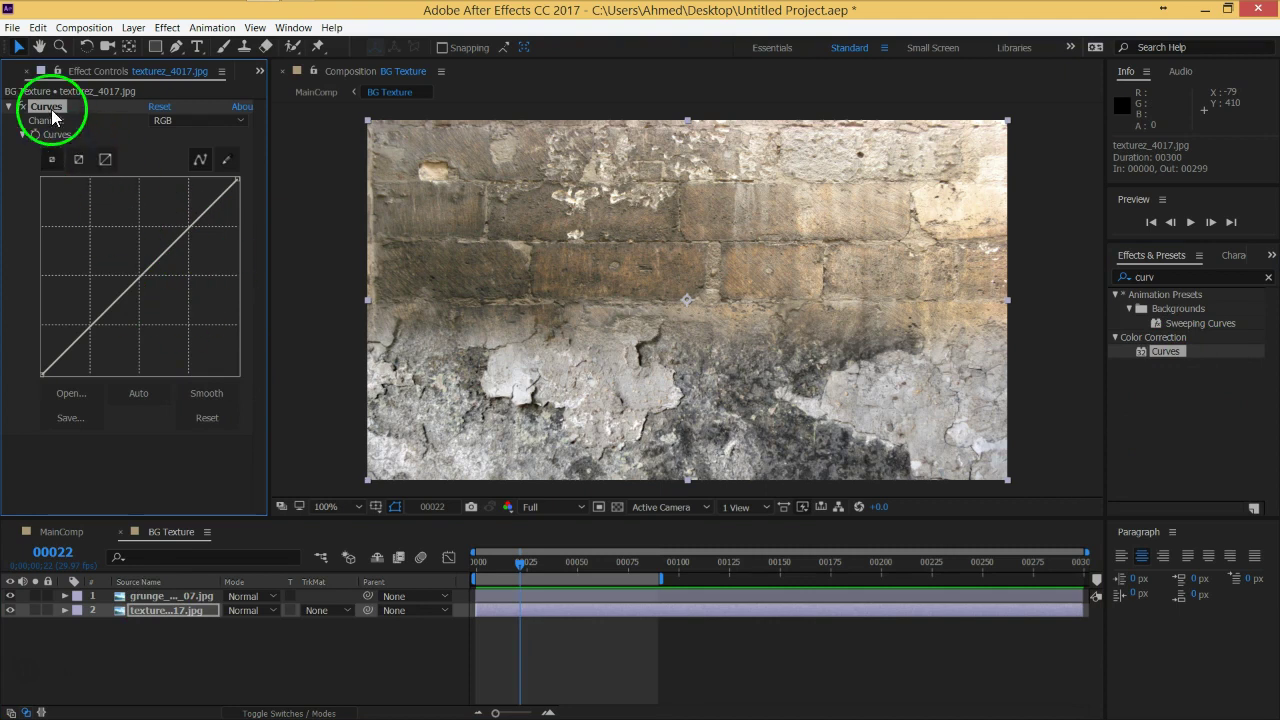
key(Delete)
double_click(1155, 278)
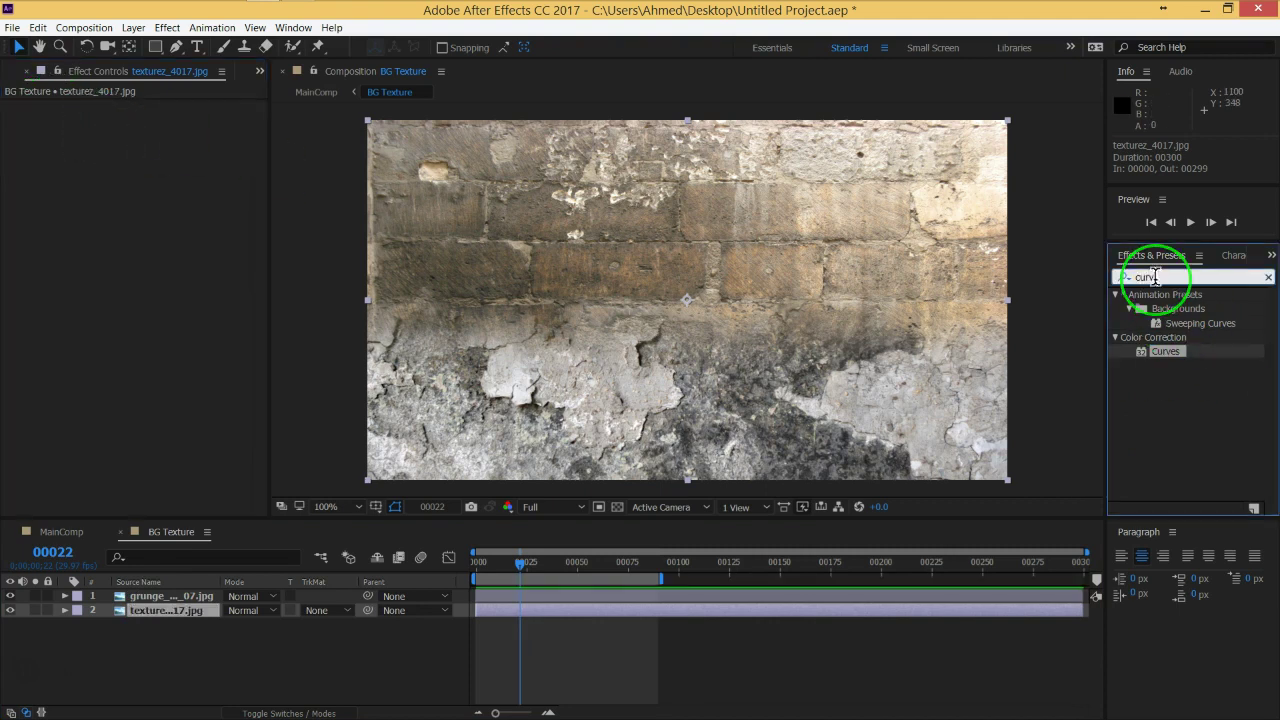
text(leve)
click(1166, 382)
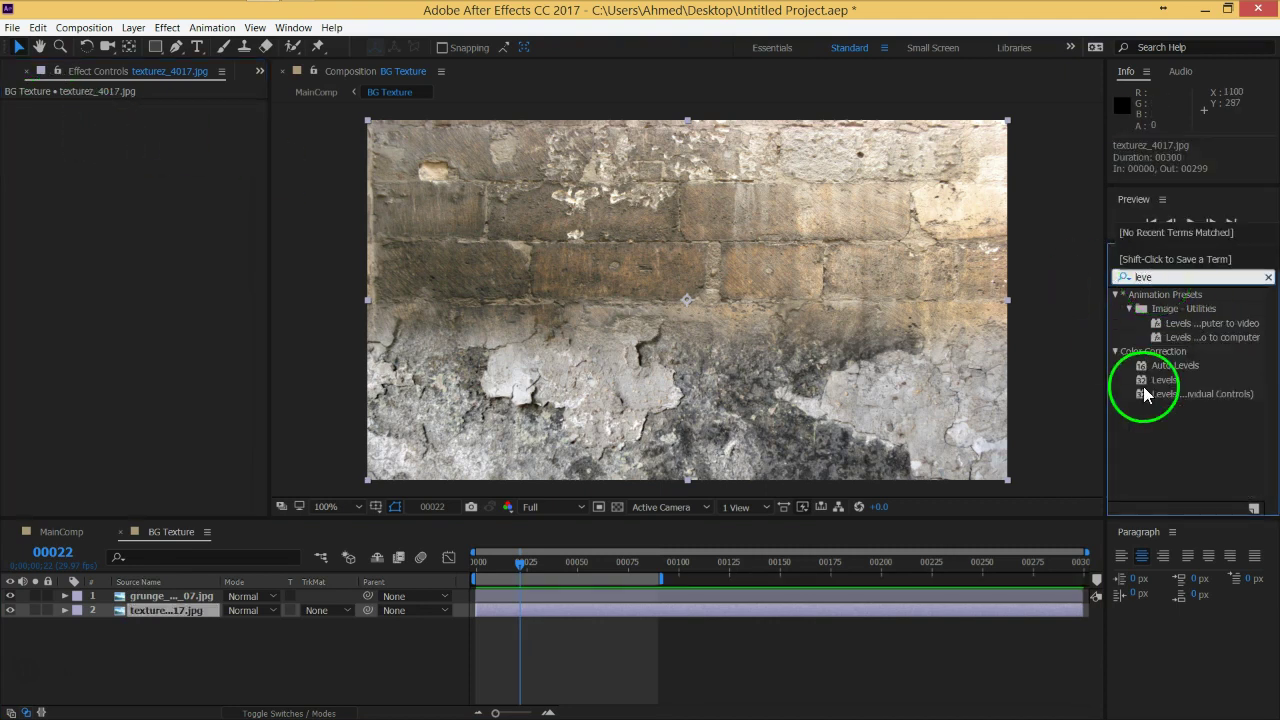
drag(1166, 382, 171, 309)
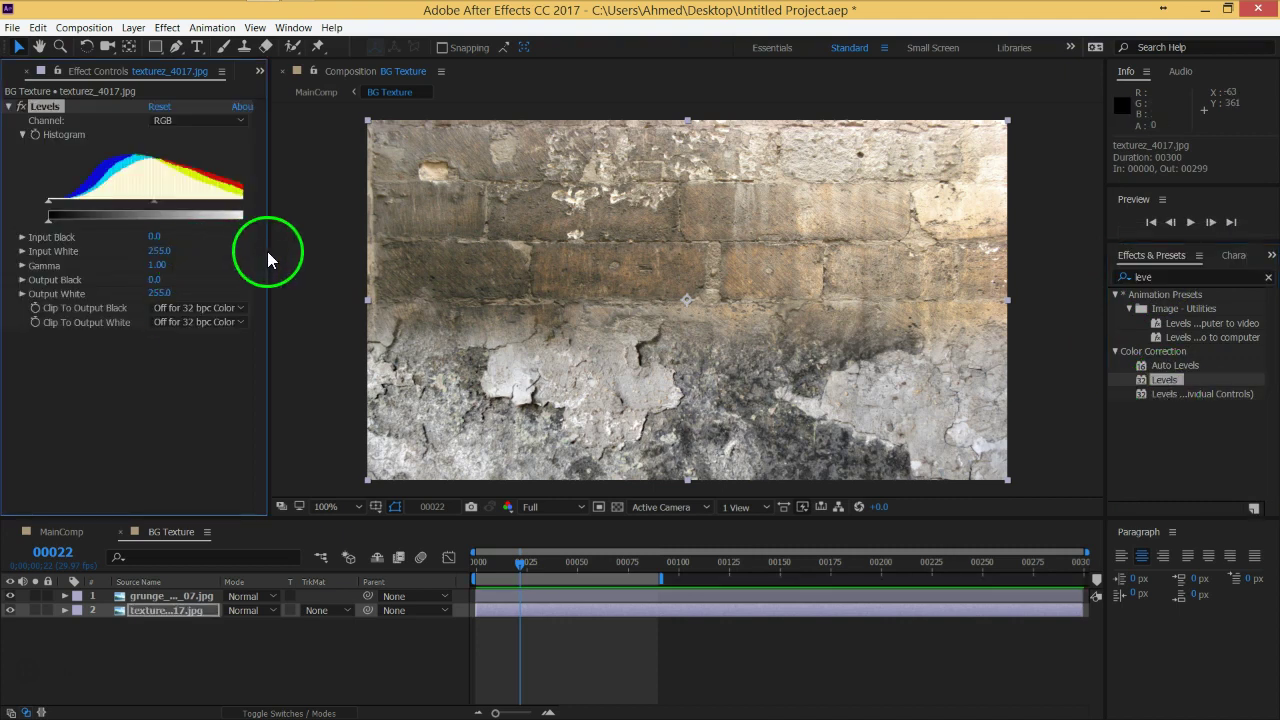
drag(267, 251, 359, 256)
mouse_move(157, 200)
mouse_down()
mouse_move(127, 201)
mouse_move(167, 205)
mouse_up()
Move Levels onto the grunge wall layer, darkening midtones to gamma 0.67 and lowering Output White.
click(49, 105)
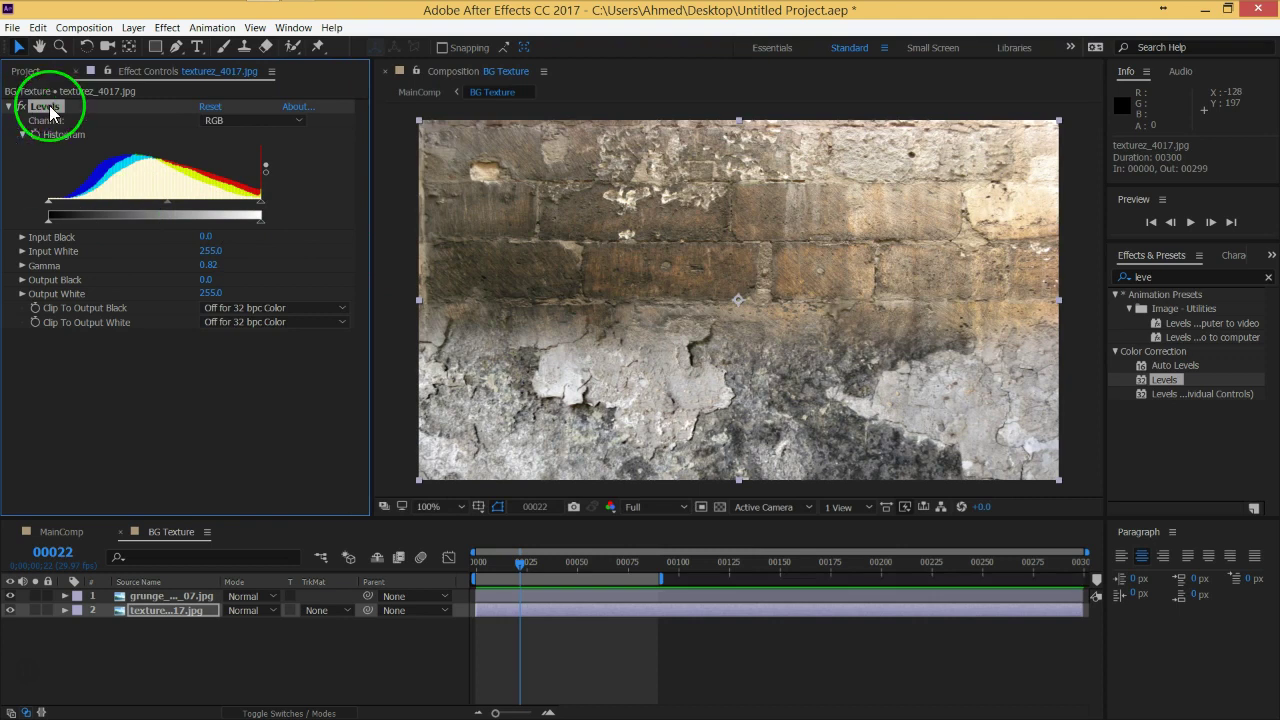
key(Delete)
click(67, 165)
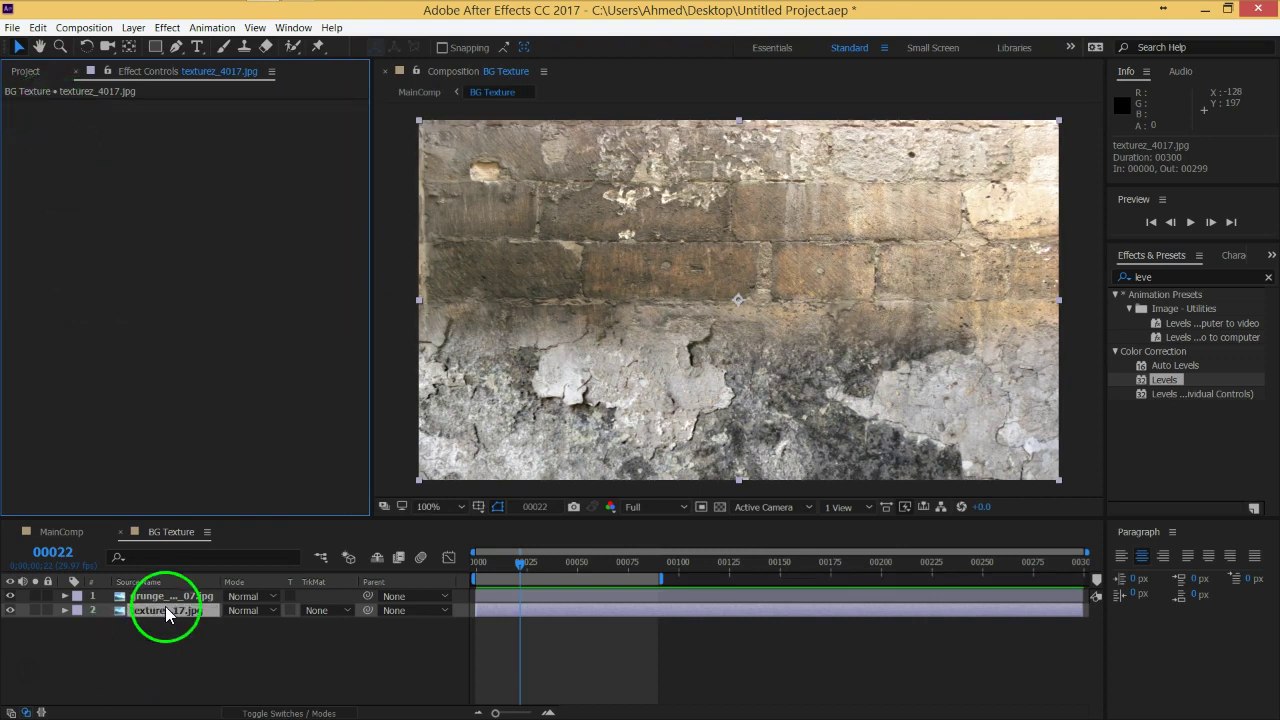
click(163, 599)
key(ctrl+v)
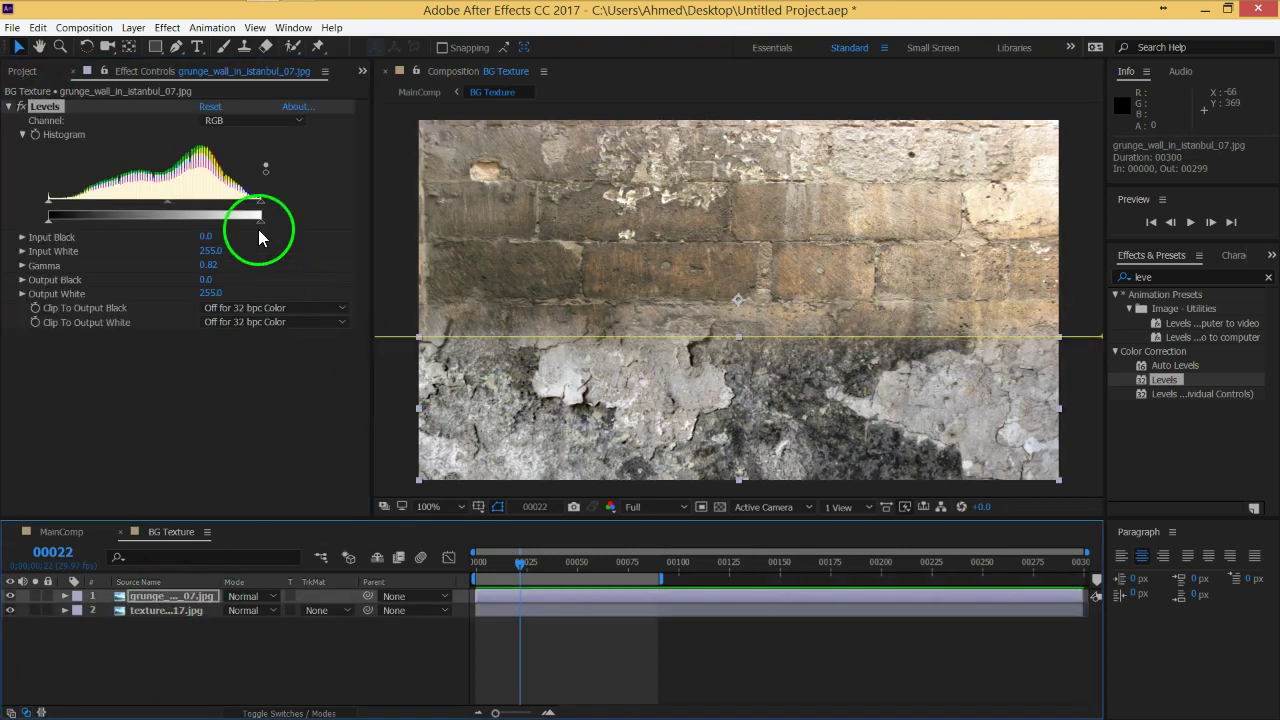
drag(172, 202, 182, 201)
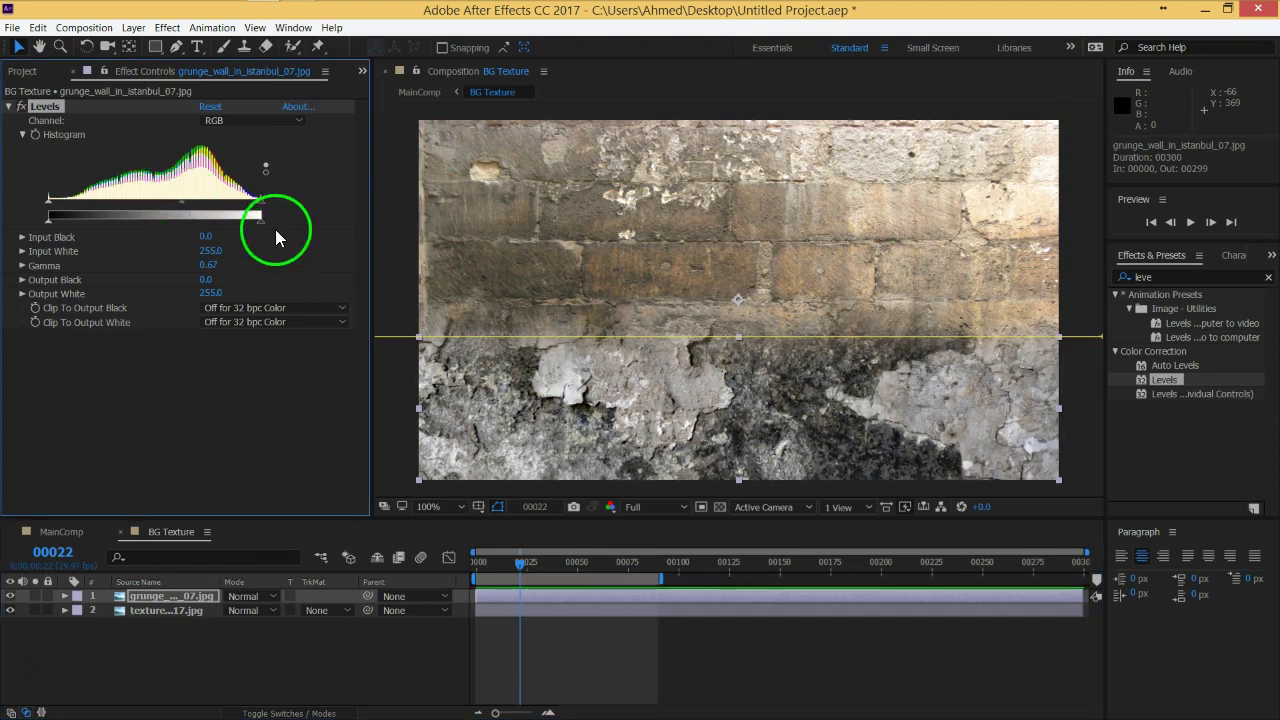
drag(261, 221, 220, 220)
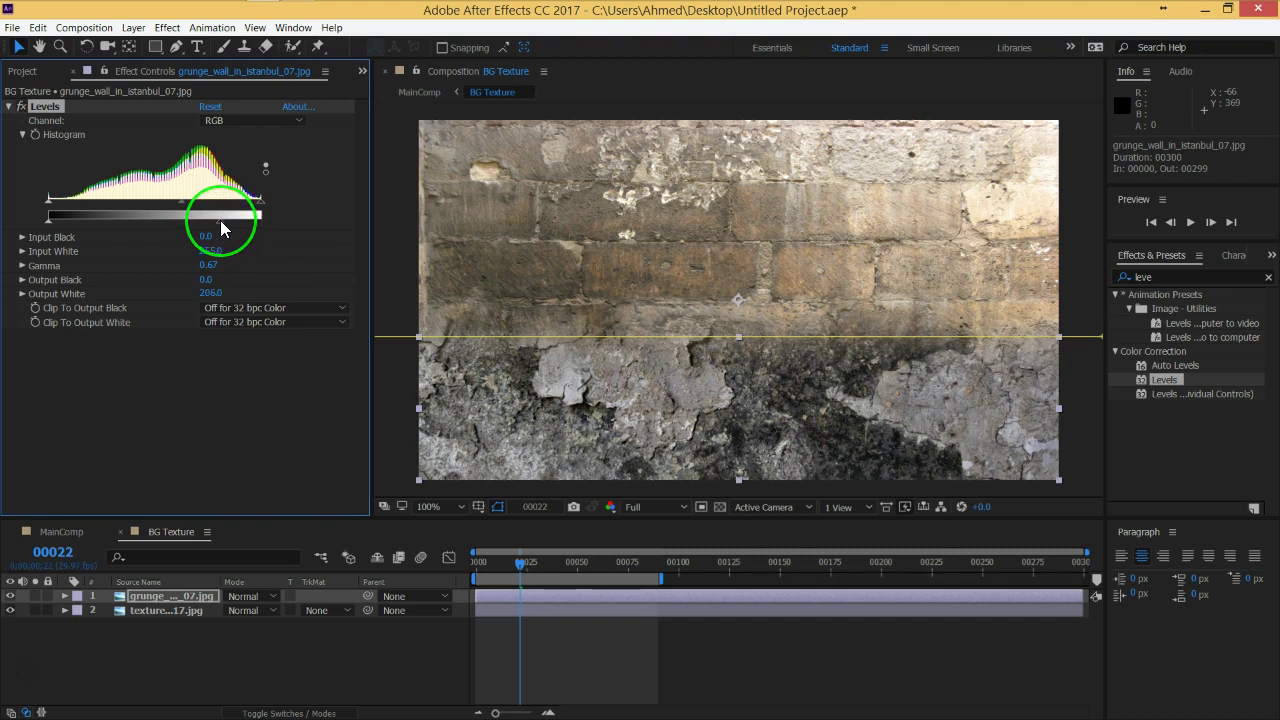
Adjust the Red, Green and Blue channel gamma and input levels of the grunge Levels.
click(252, 122)
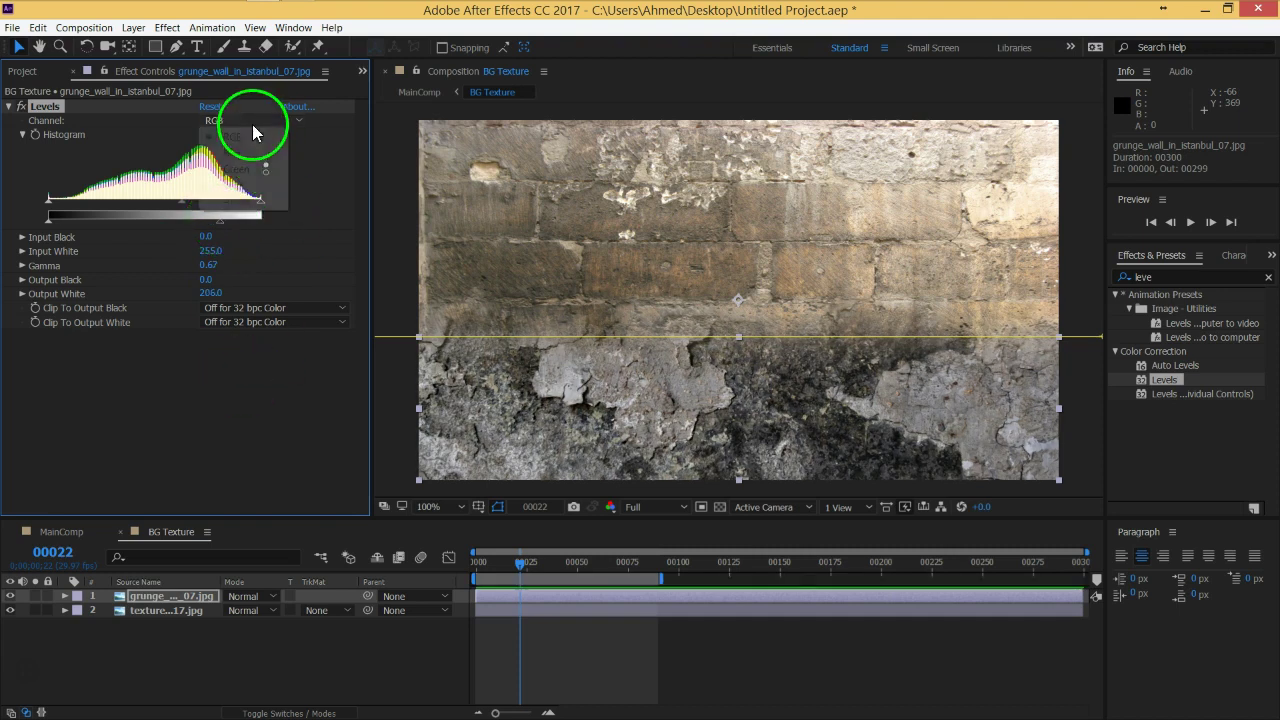
click(232, 153)
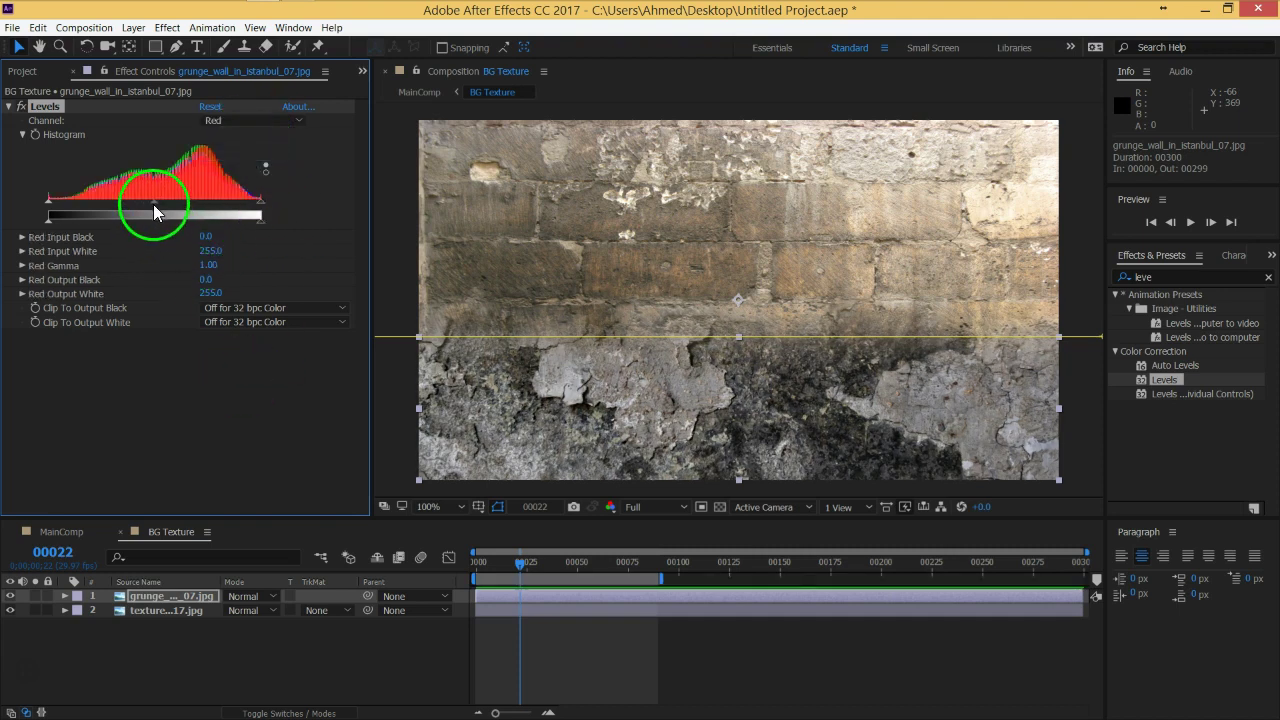
drag(159, 202, 169, 203)
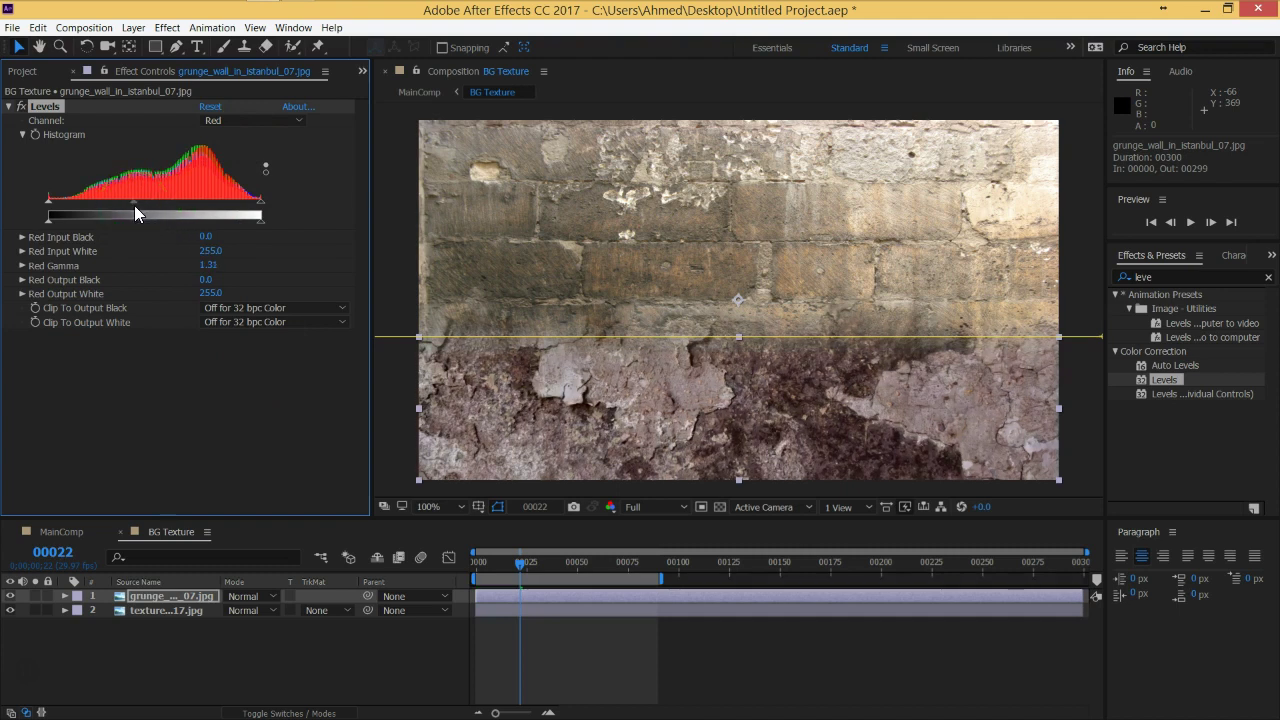
click(252, 121)
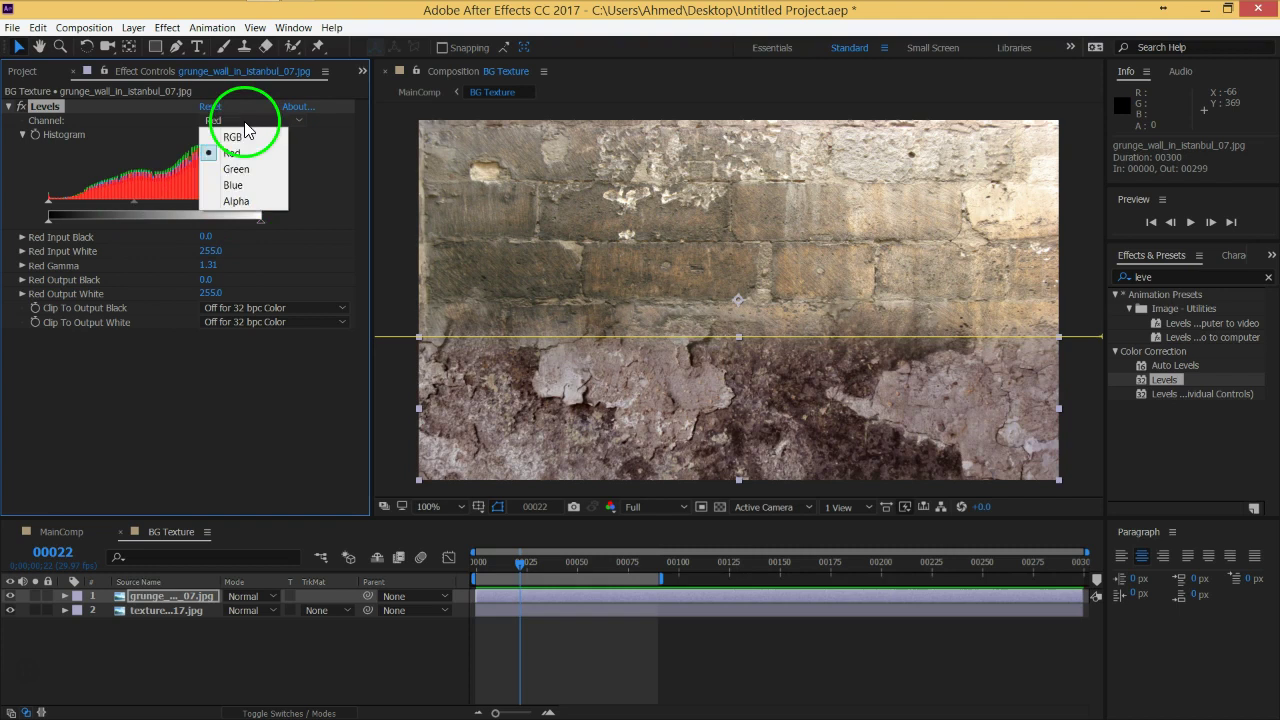
click(237, 170)
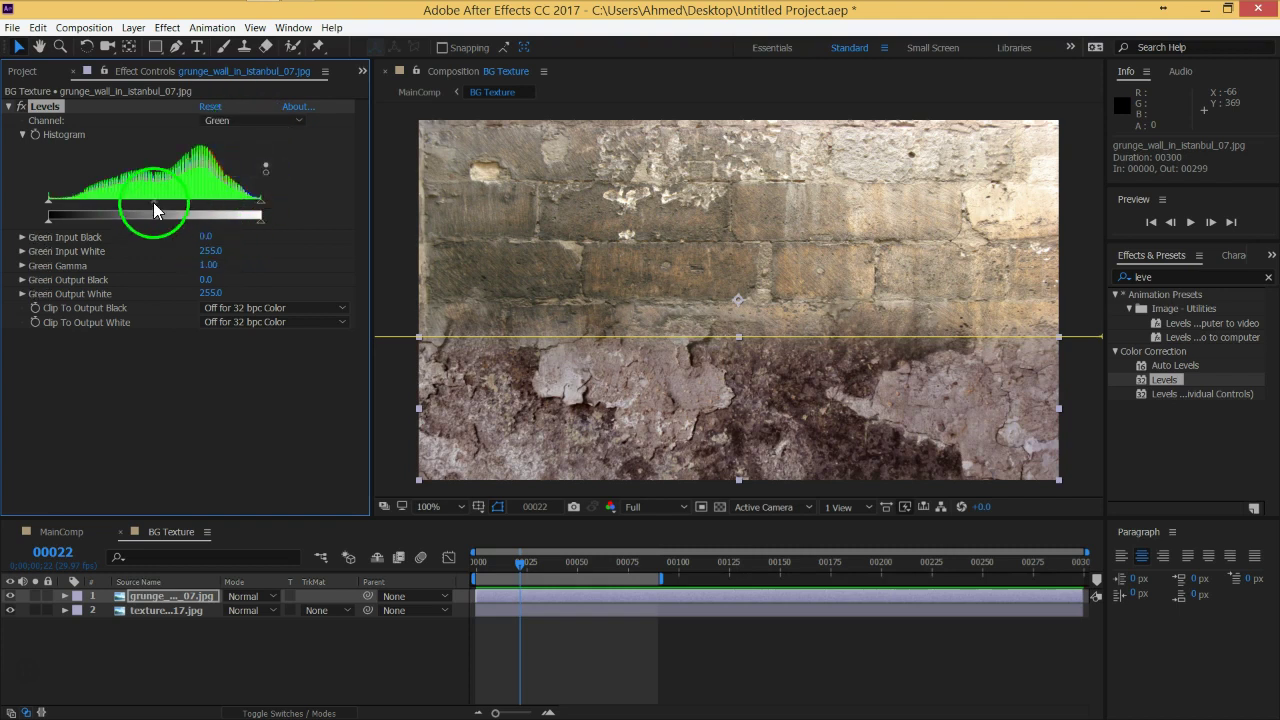
drag(154, 201, 139, 200)
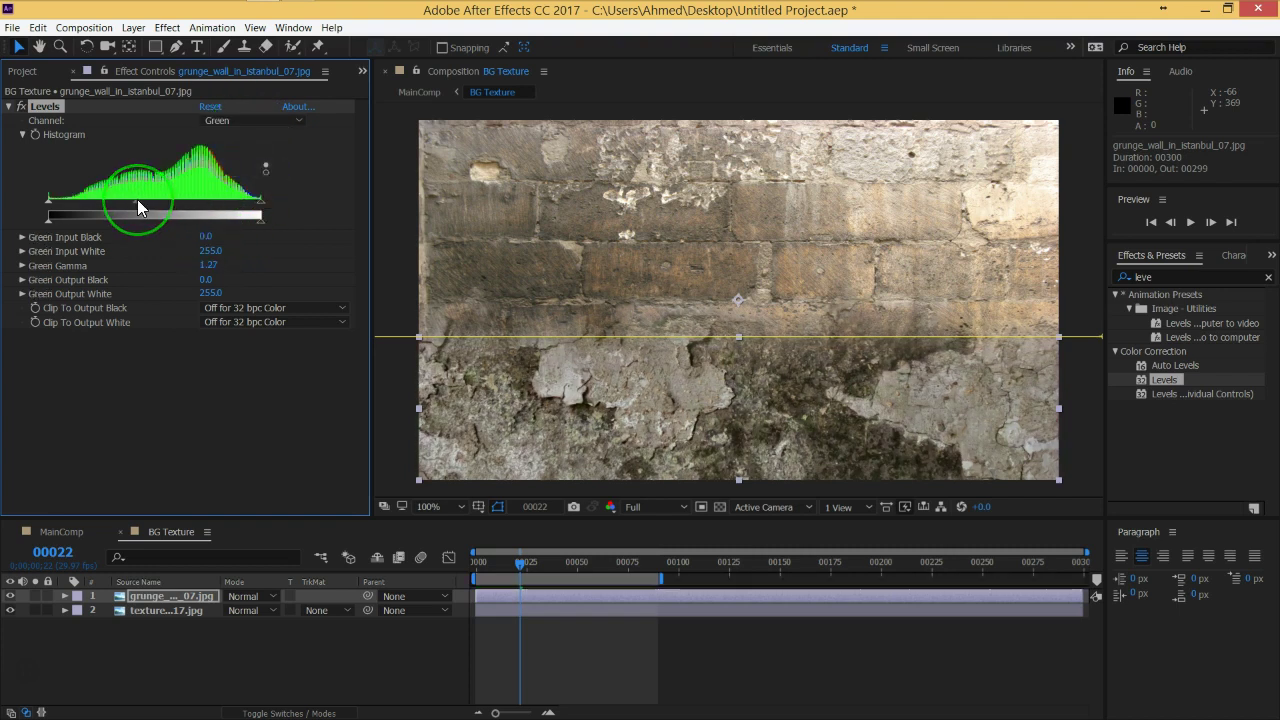
click(254, 121)
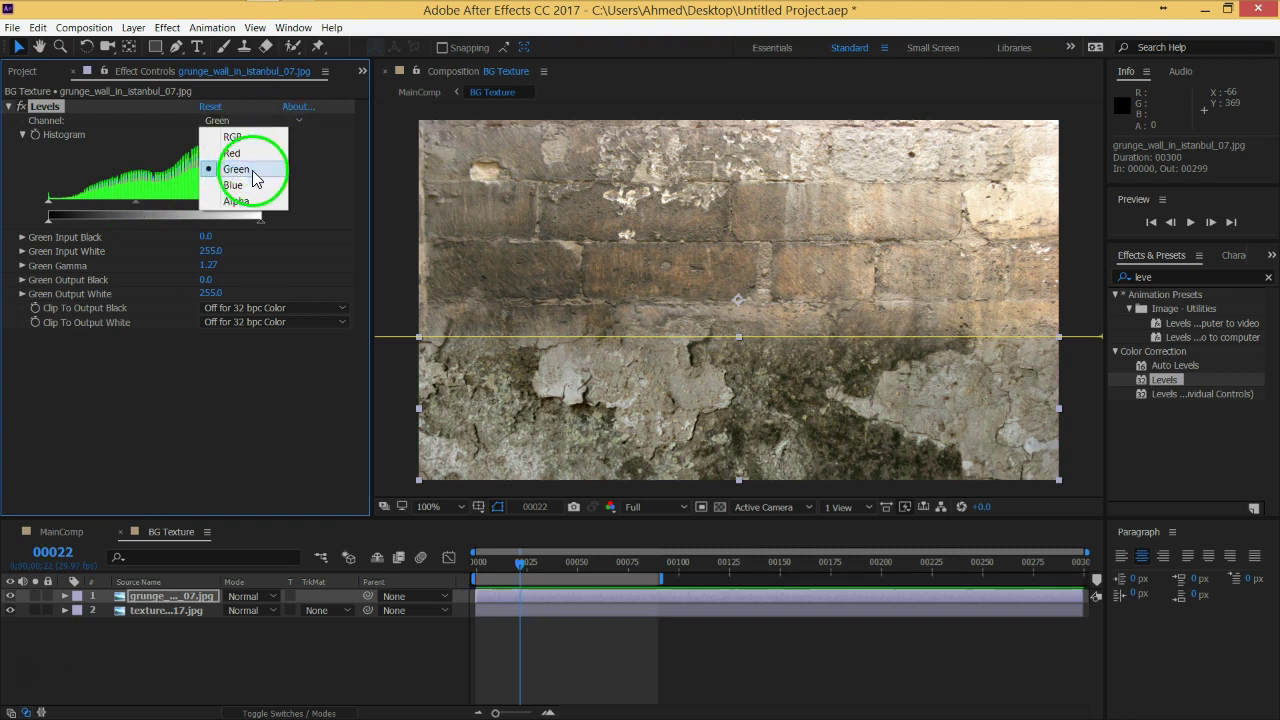
click(245, 184)
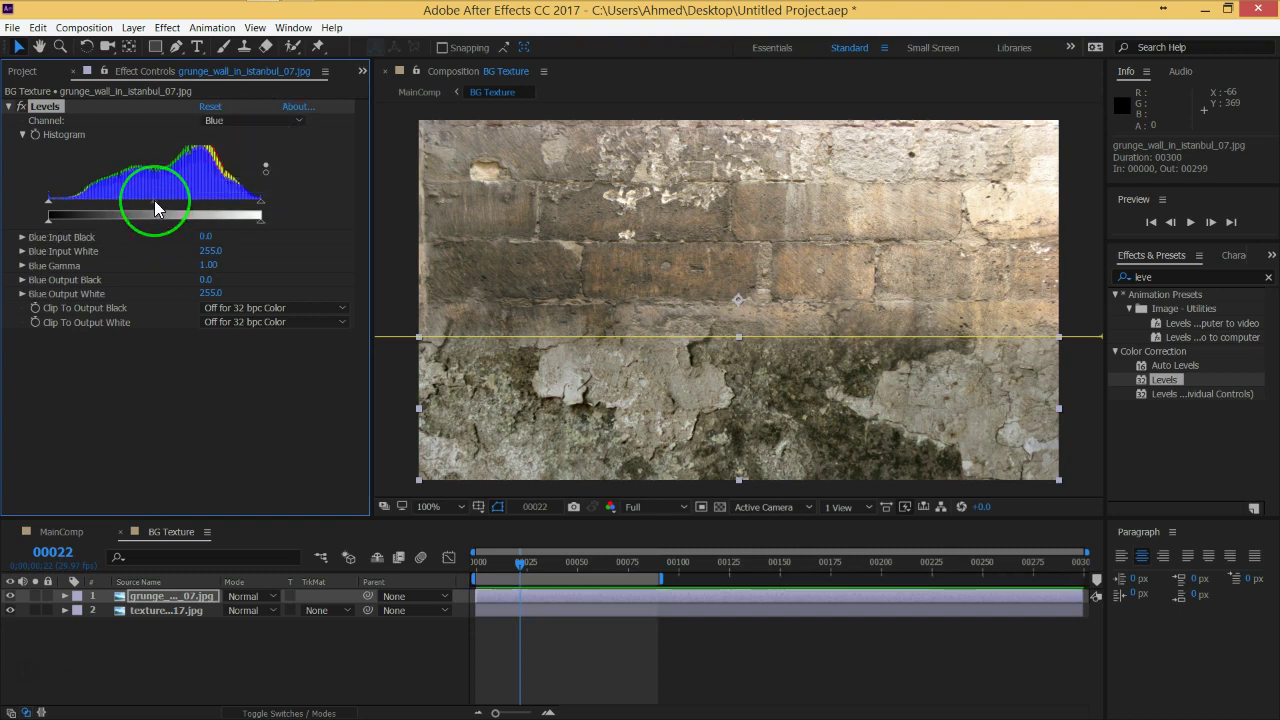
mouse_move(154, 200)
mouse_down()
mouse_move(55, 221)
mouse_move(53, 208)
mouse_up()
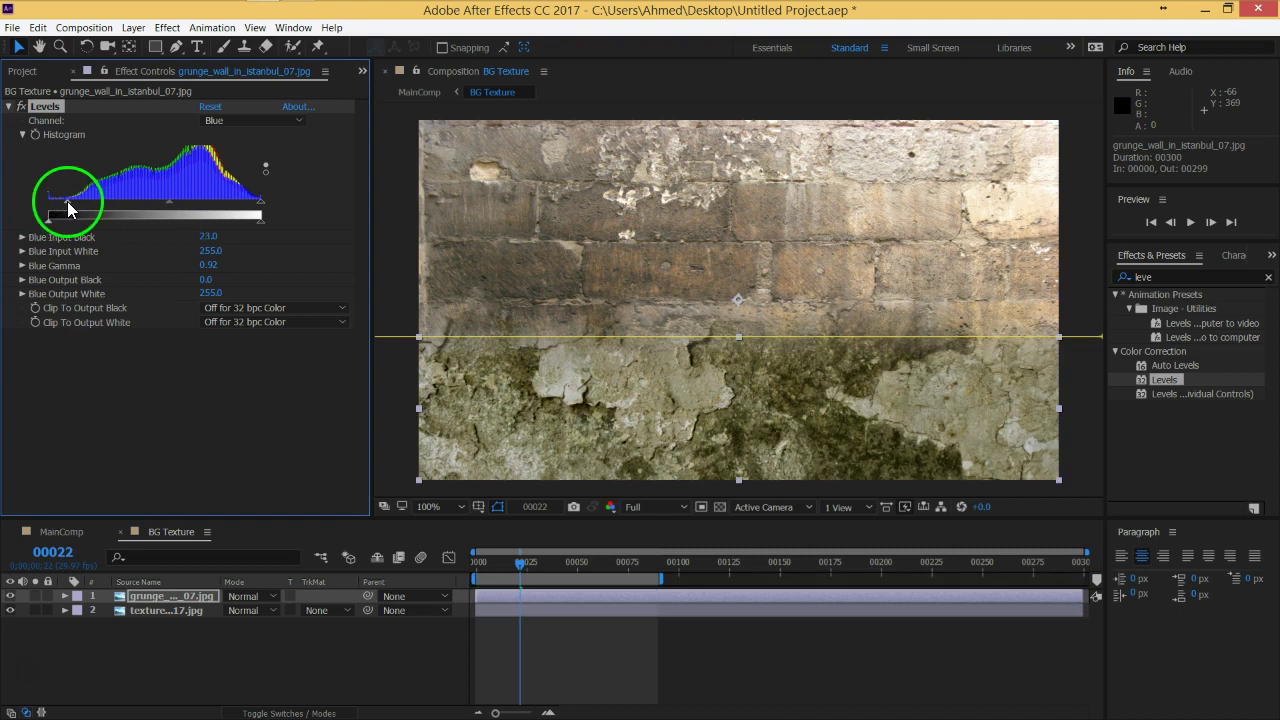
mouse_move(261, 216)
mouse_down()
mouse_move(243, 210)
mouse_move(255, 210)
mouse_up()
Refine the Green channel, settling on gamma 1.21 and a lower white level.
click(278, 676)
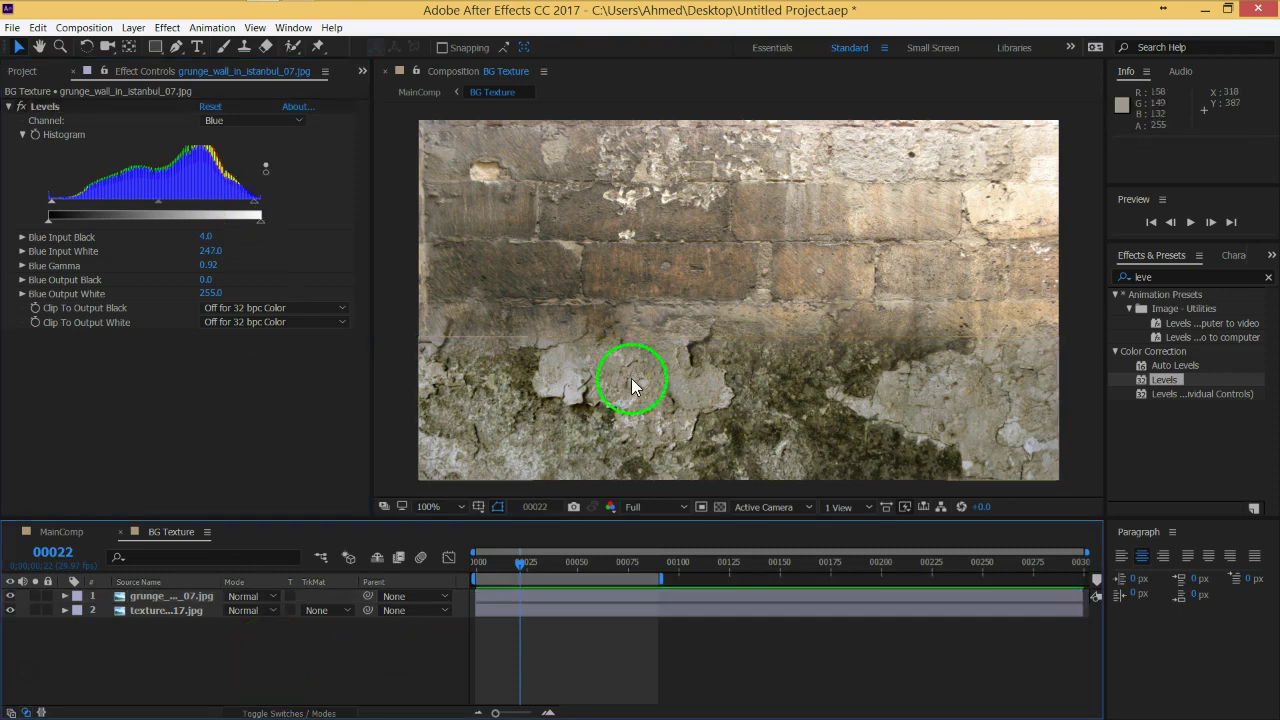
scroll(634, 380, down, 2)
scroll(635, 376, up, 2)
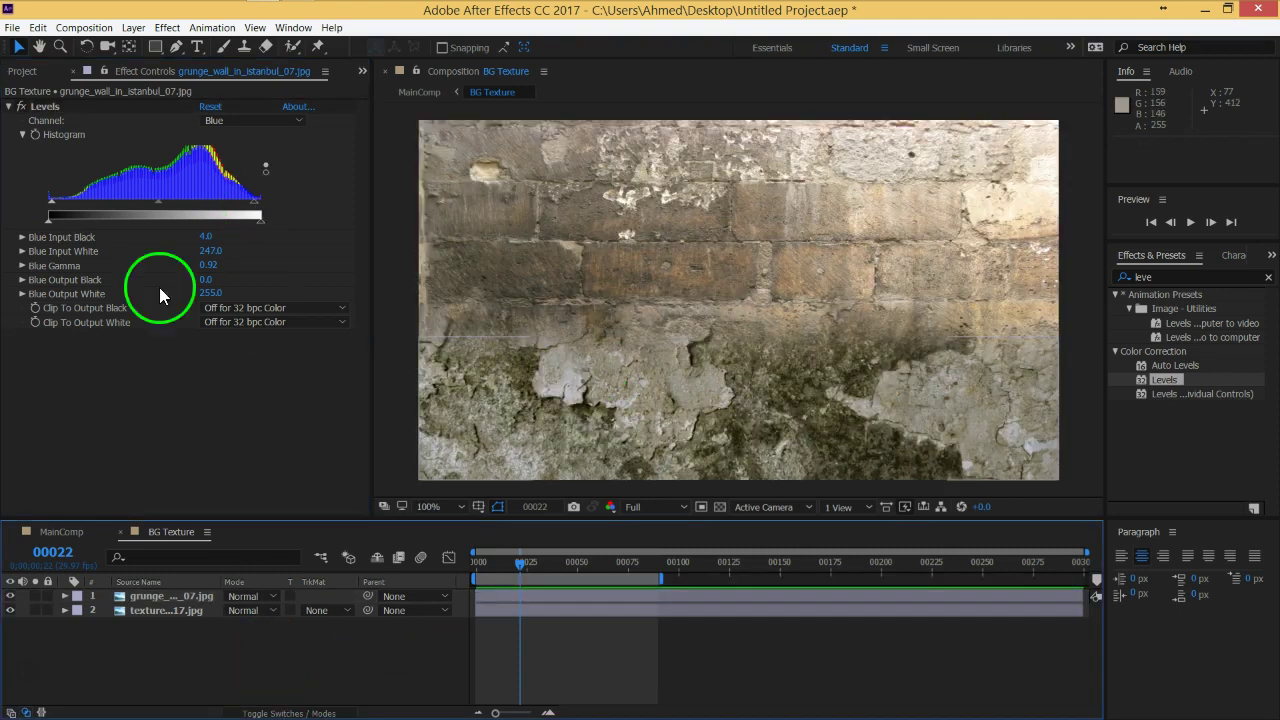
click(225, 121)
click(236, 169)
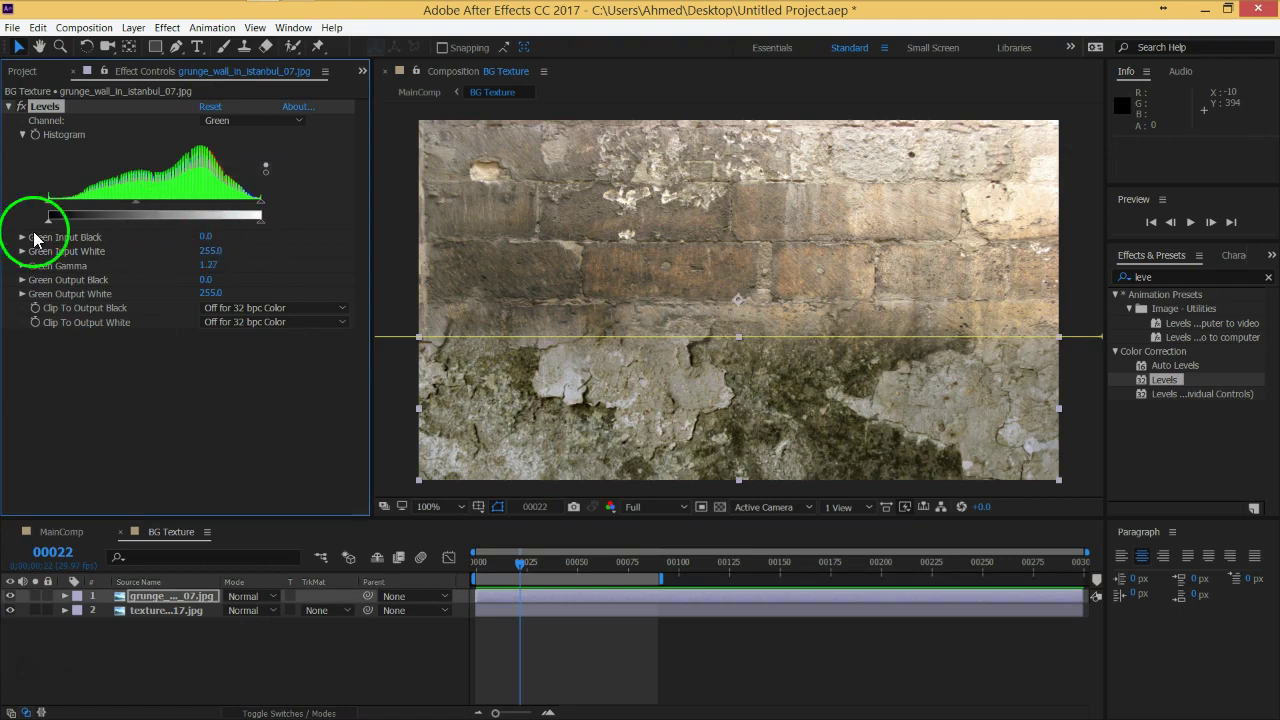
drag(51, 226, 16, 228)
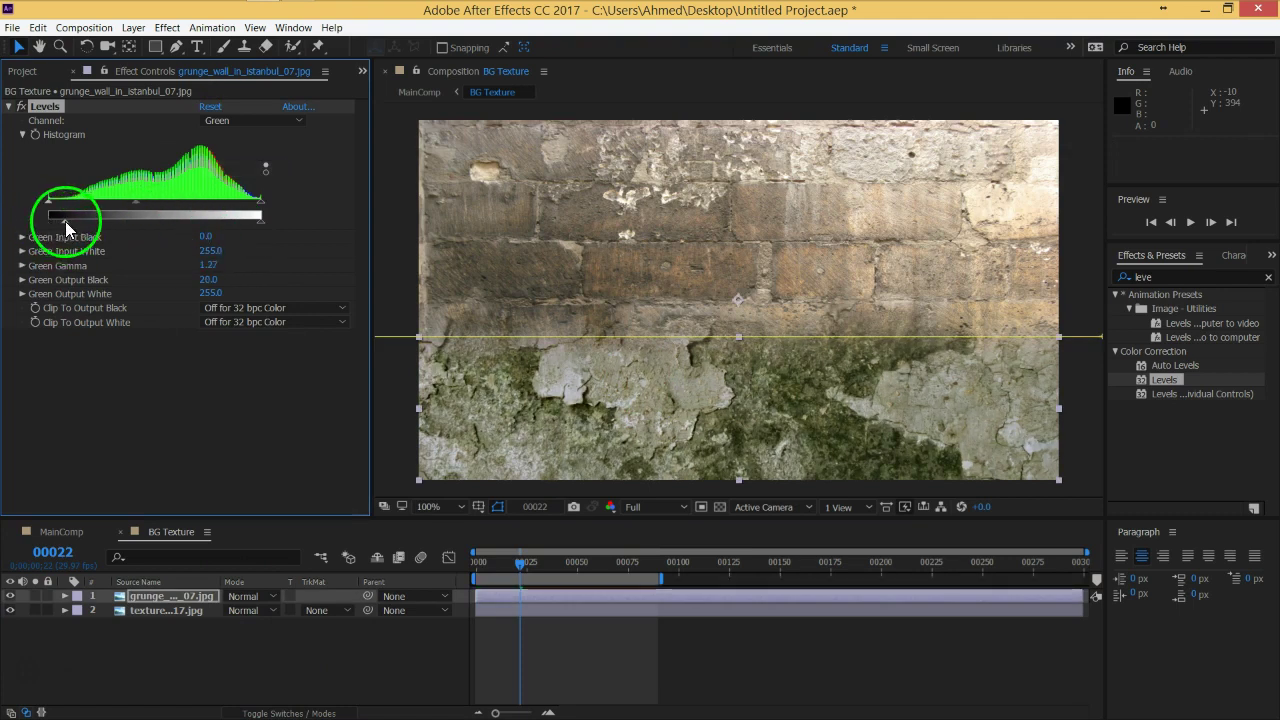
click(238, 224)
drag(259, 223, 255, 222)
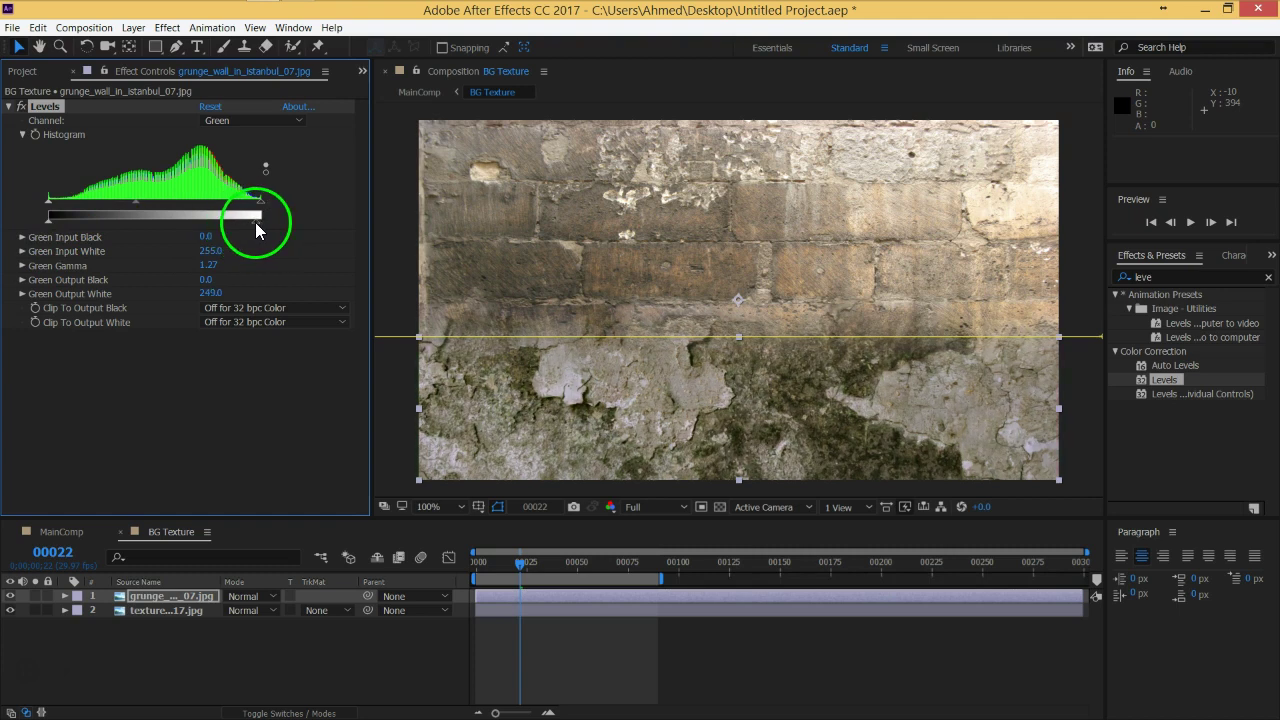
drag(137, 202, 141, 203)
drag(261, 200, 262, 209)
Switch Levels back to the RGB channel and set the grunge wall's Output White to 204.
click(257, 662)
click(254, 122)
click(250, 134)
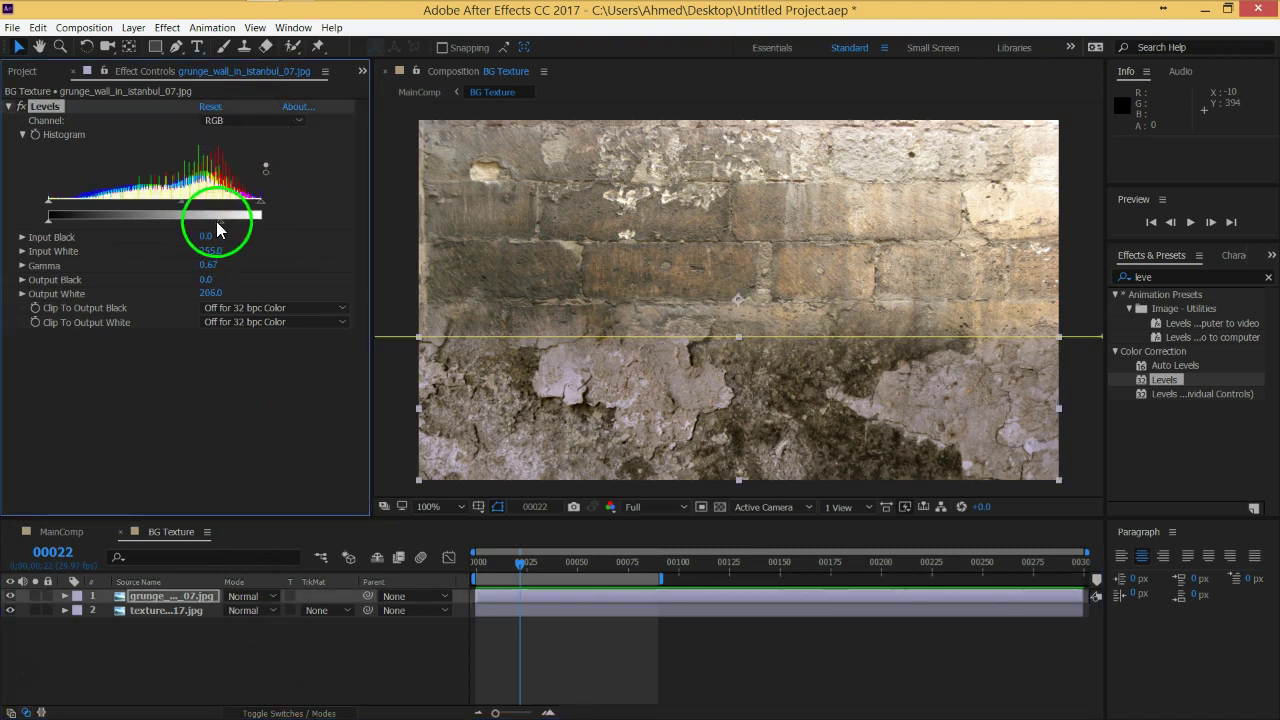
drag(221, 222, 208, 224)
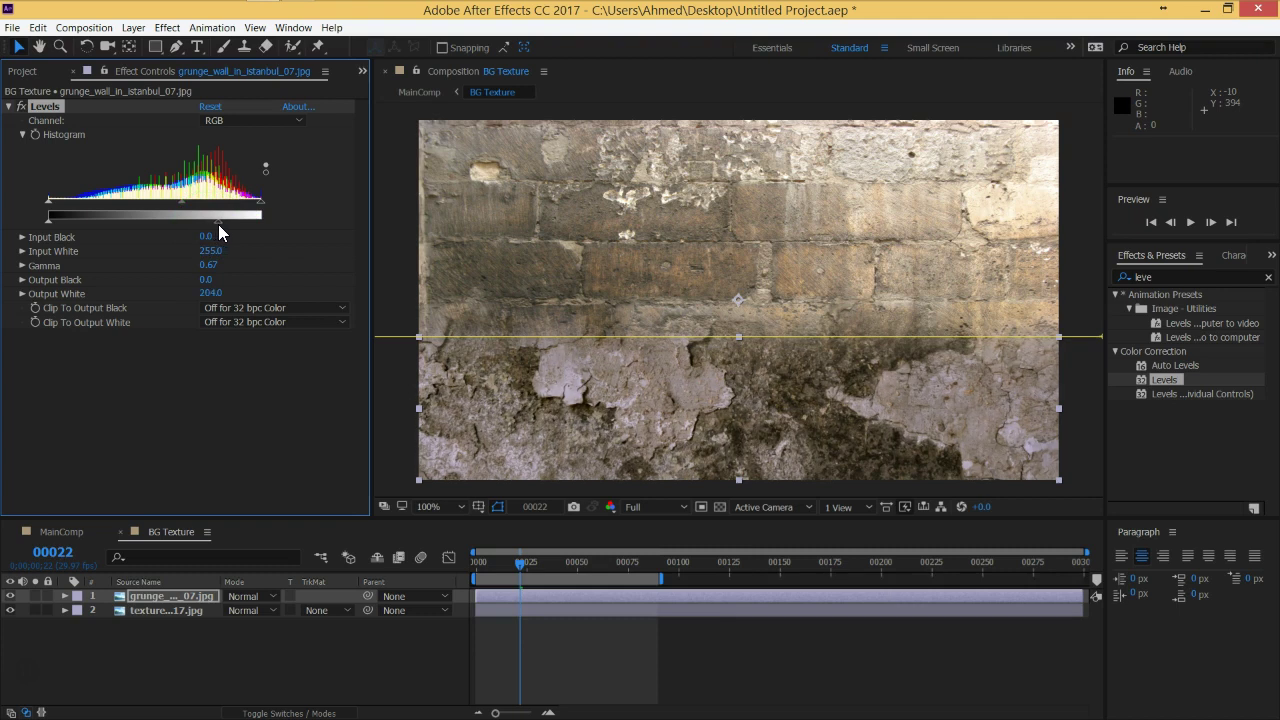
click(213, 660)
scroll(634, 397, down, 1)
scroll(645, 387, up, 1)
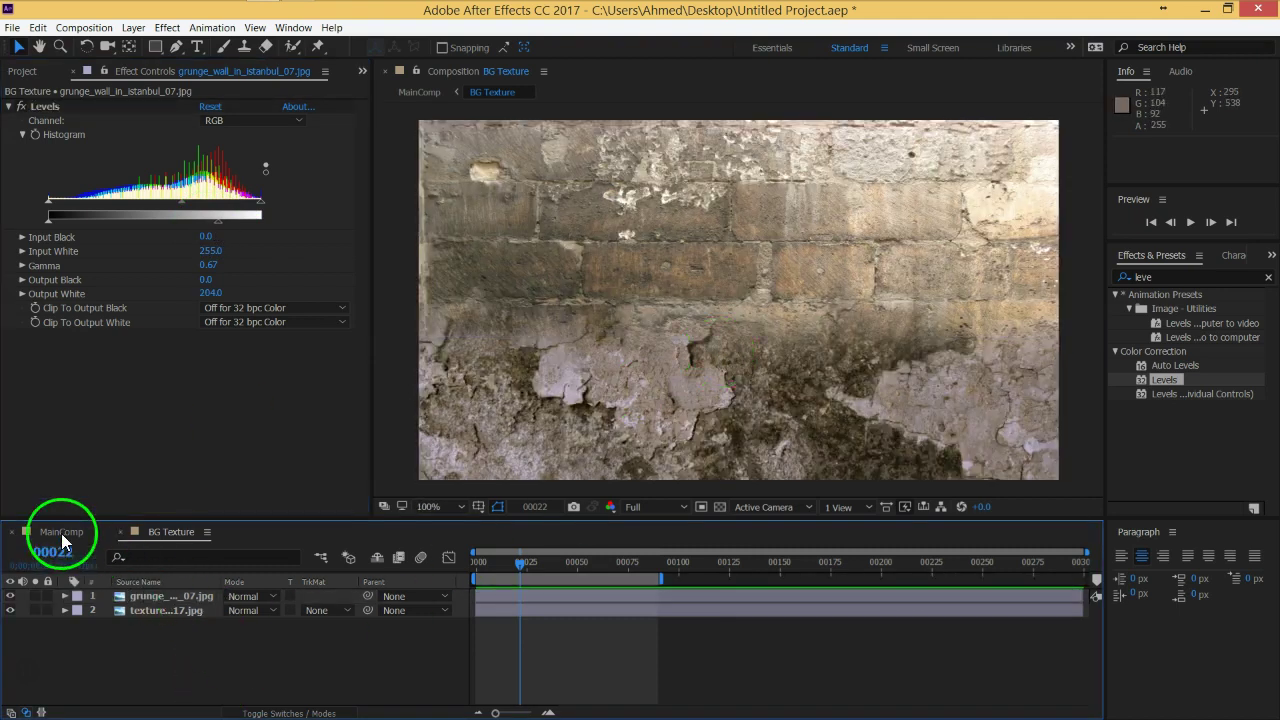
In MainComp, reshape the BG Texture RGB curve to brighten the wall, then preview the title at frame 00054.
click(61, 531)
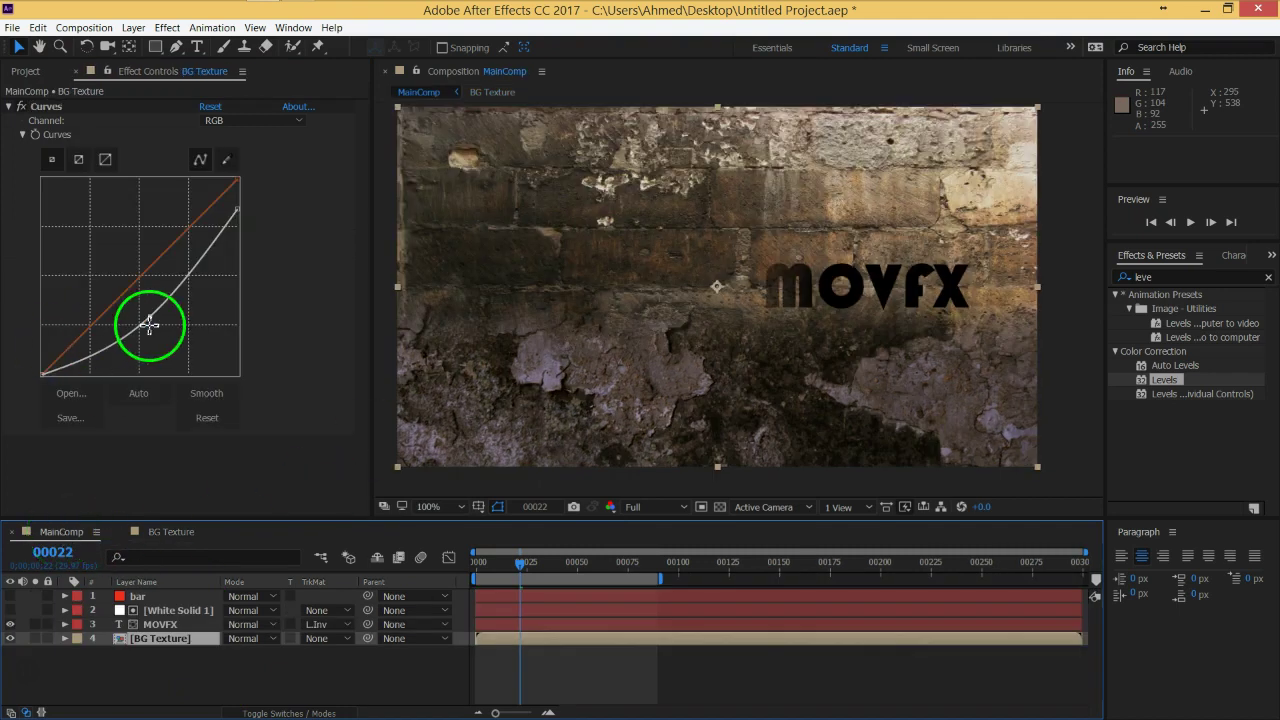
drag(232, 212, 249, 194)
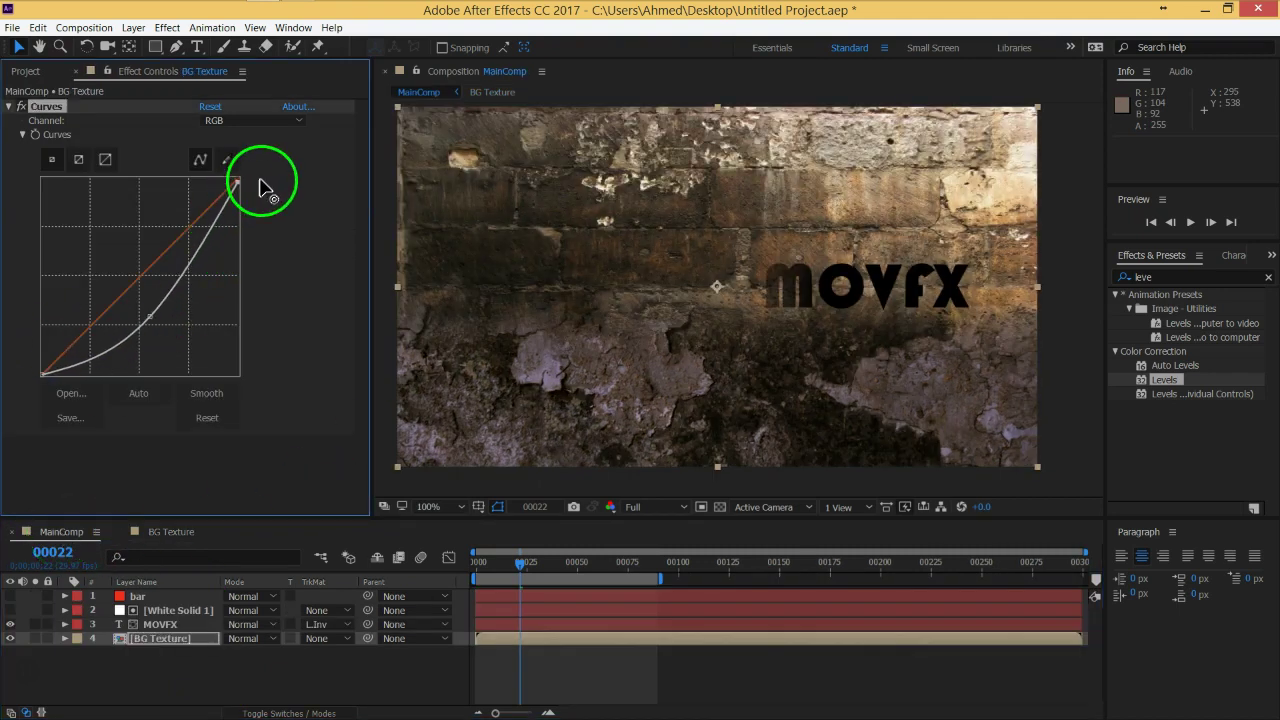
drag(148, 322, 117, 308)
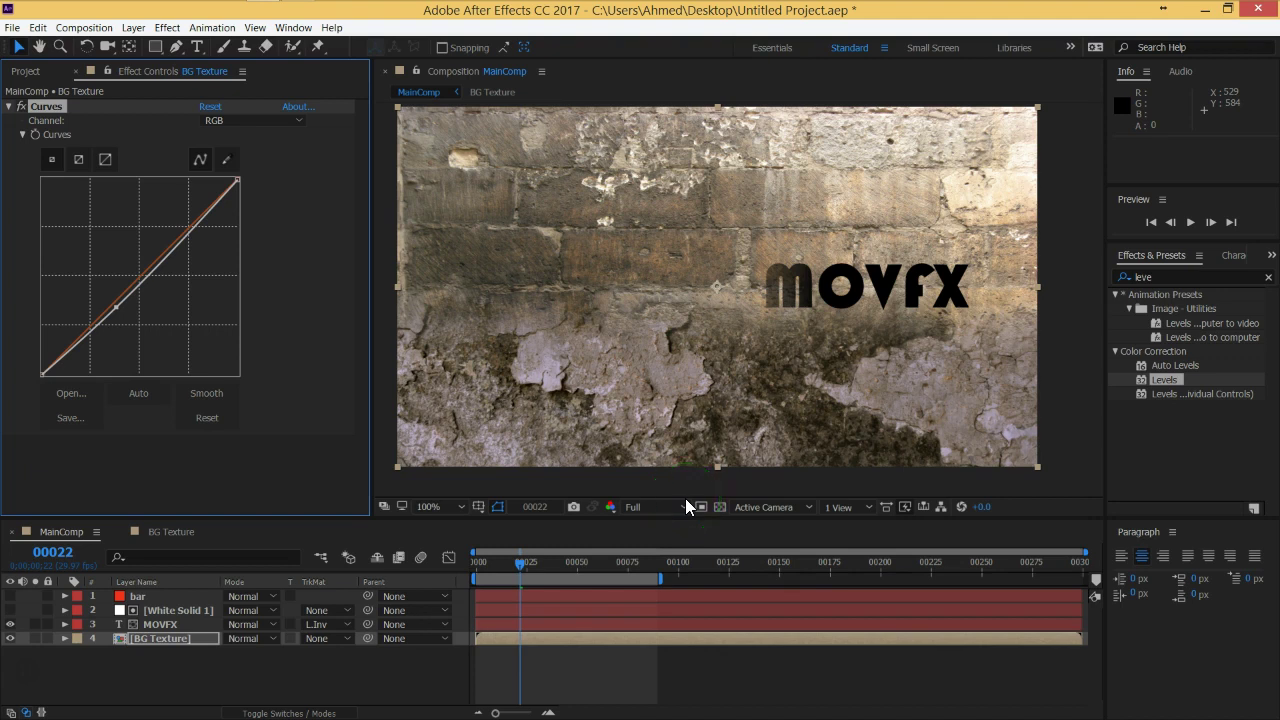
click(188, 645)
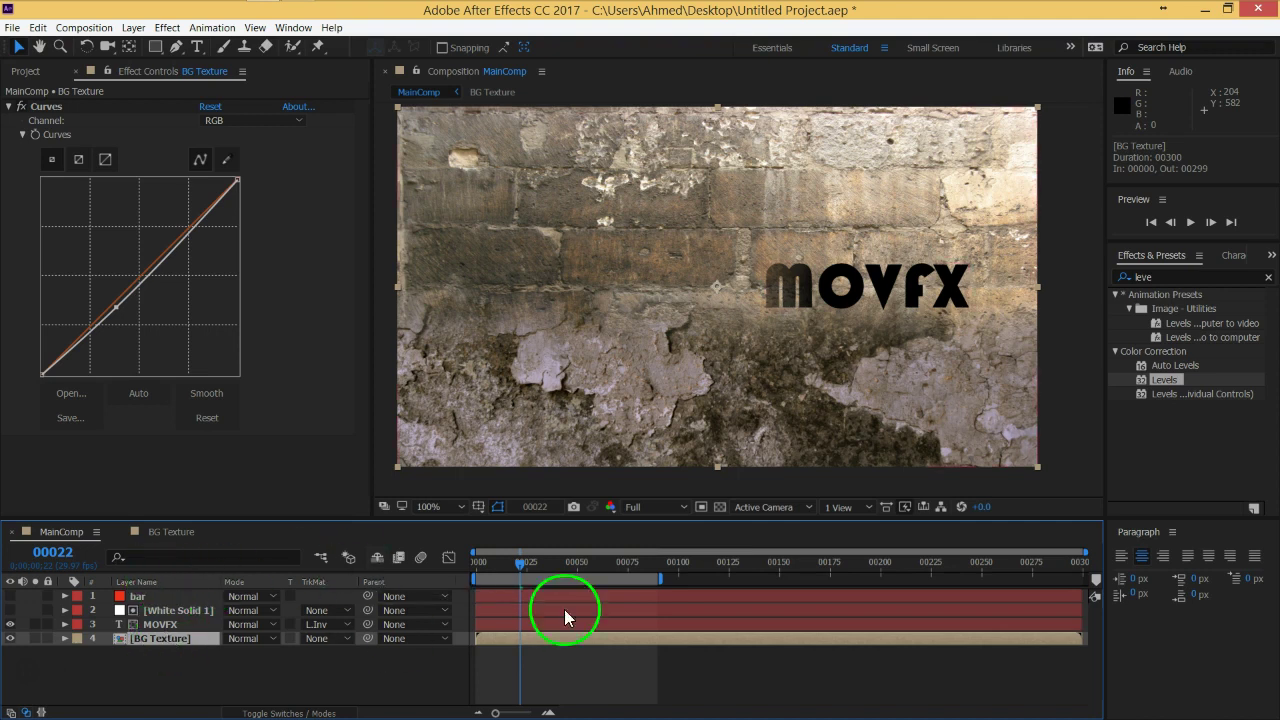
drag(520, 563, 613, 568)
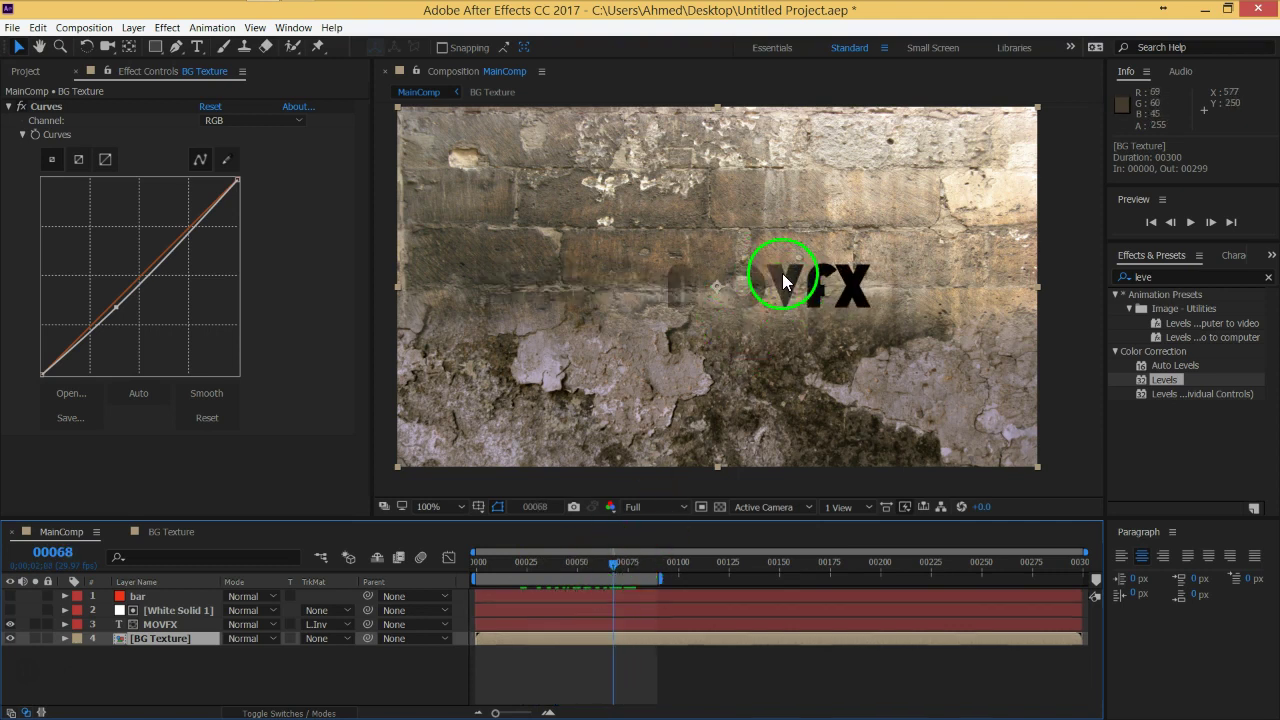
click(178, 610)
shift+click(160, 624)
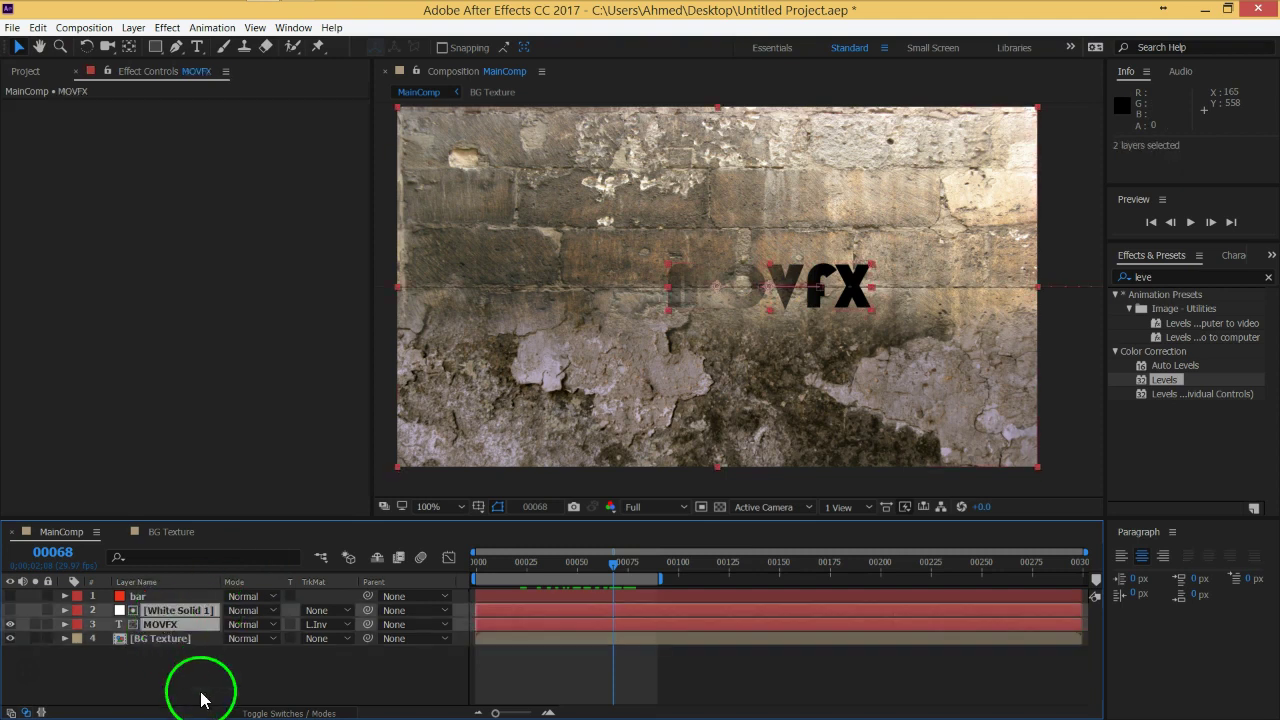
key(ctrl+shift+c)
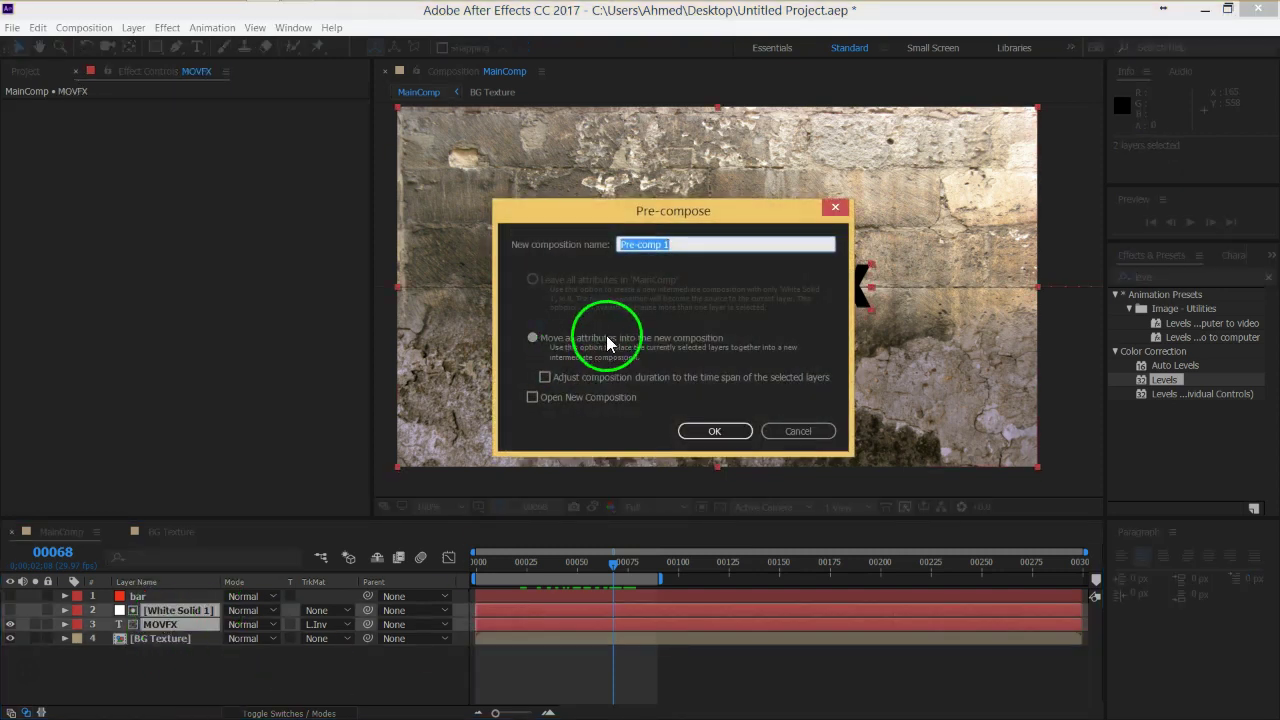
click(744, 432)
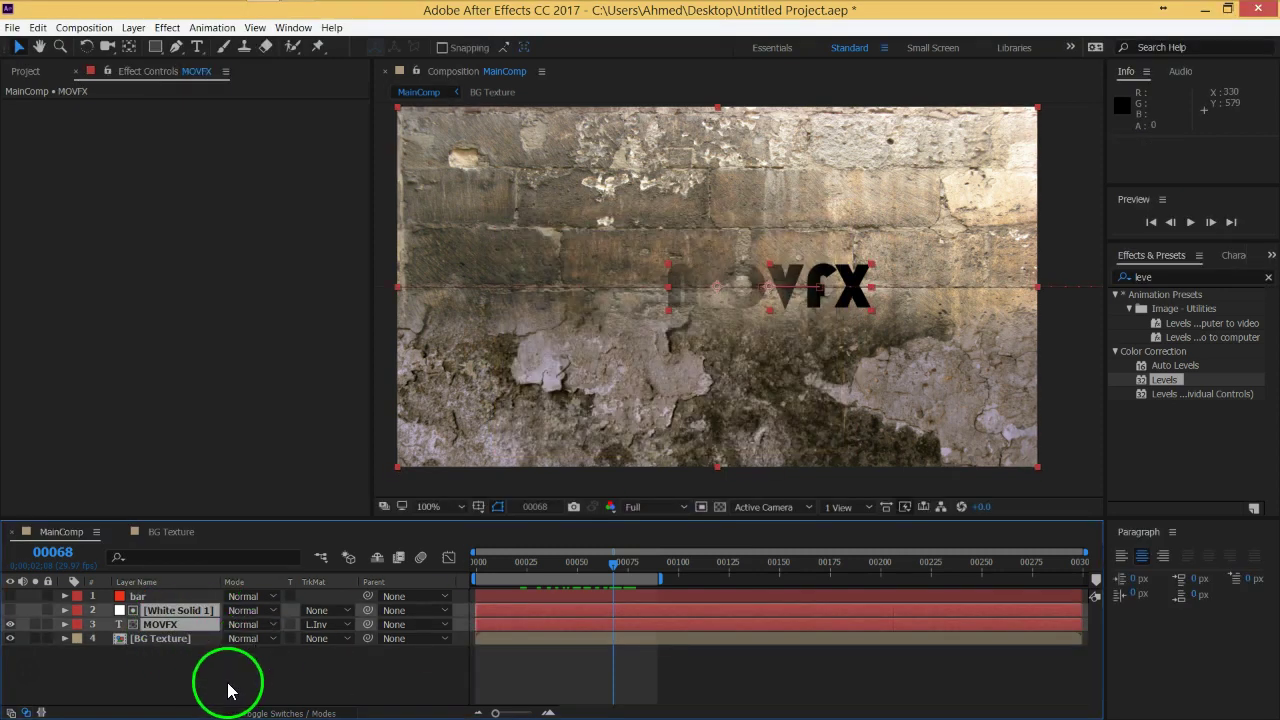
click(228, 690)
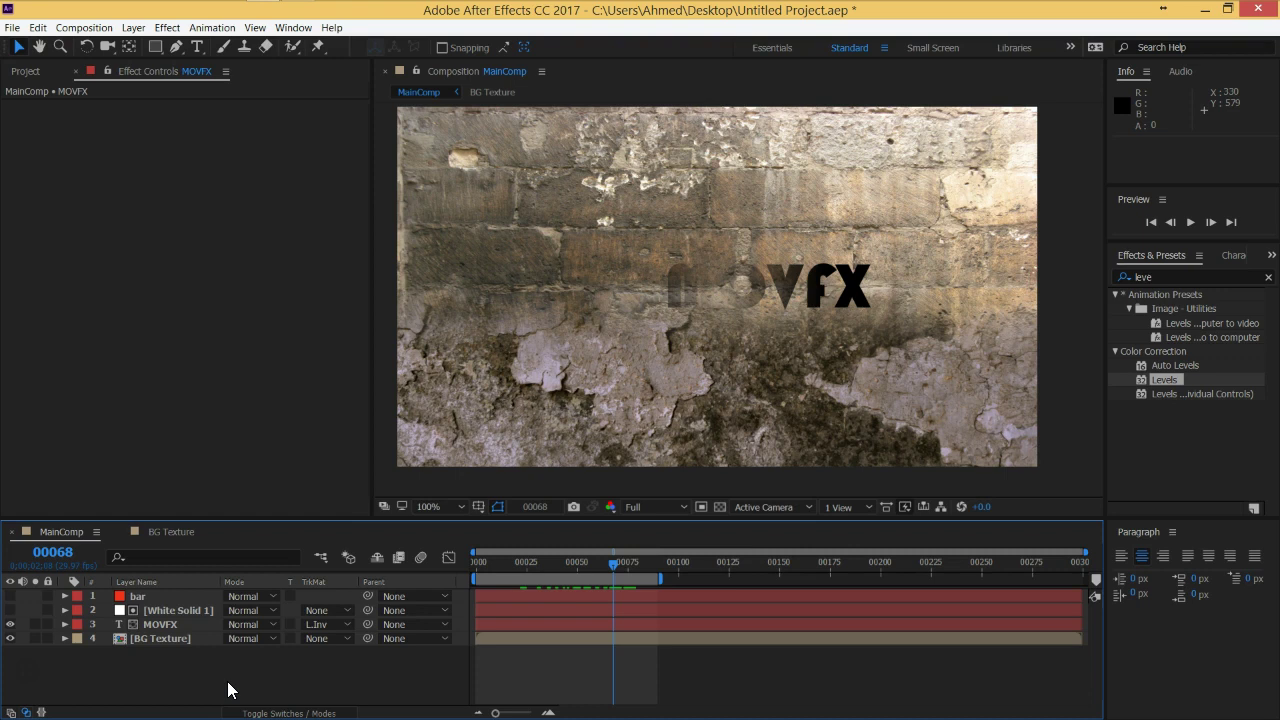
mouse_move(754, 337)
mouse_down()
mouse_move(806, 270)
mouse_move(756, 319)
mouse_up()
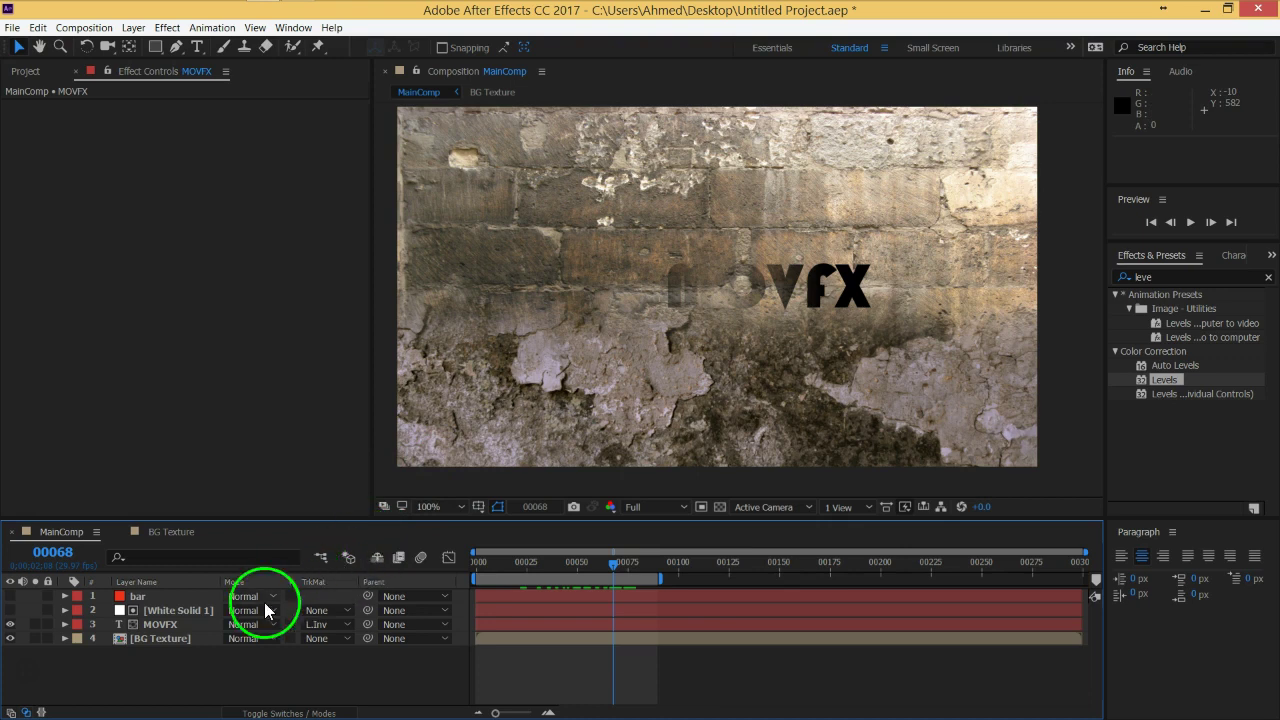
click(189, 618)
click(187, 614)
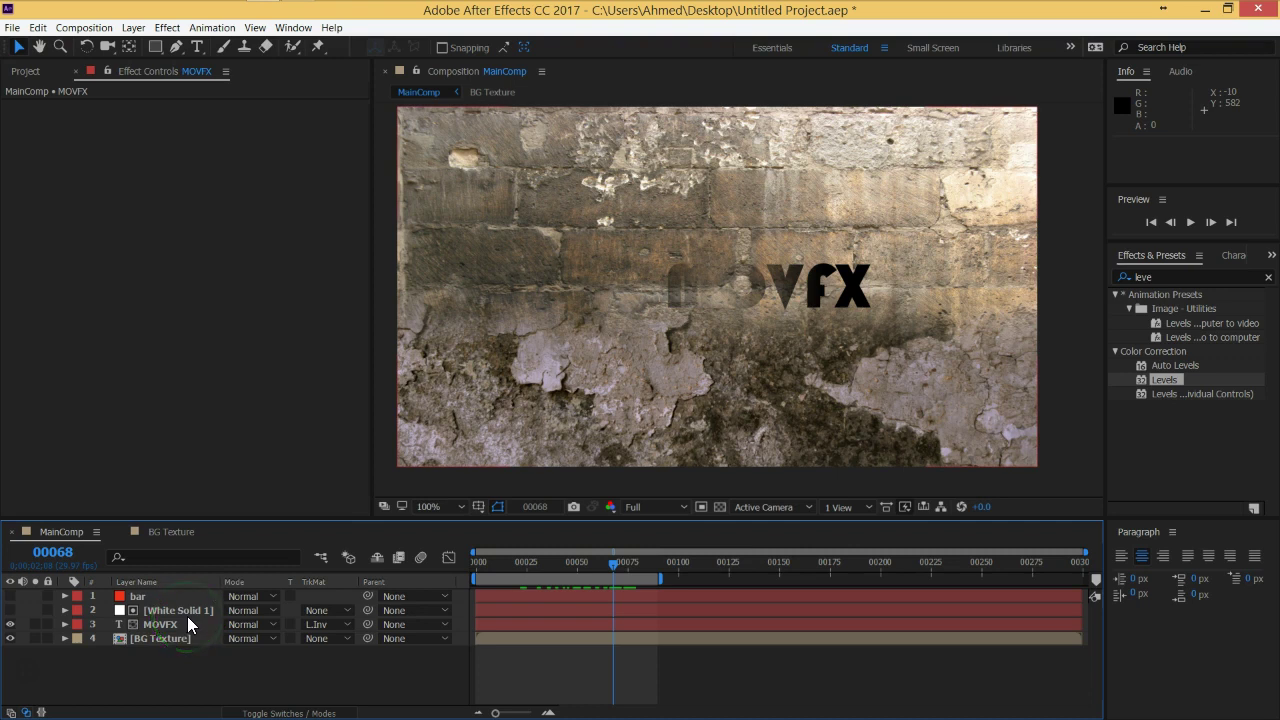
click(84, 27)
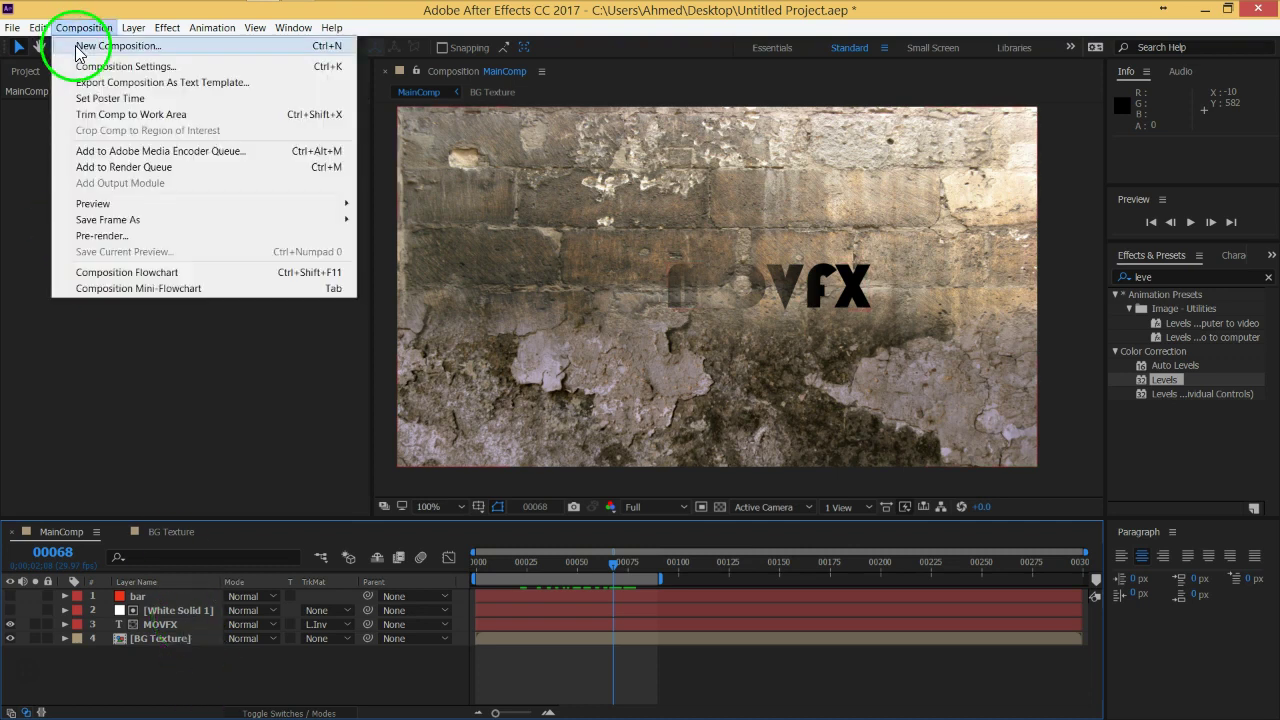
Create a new default composition and type a 'zzzz' text layer in its centre.
click(90, 43)
click(711, 511)
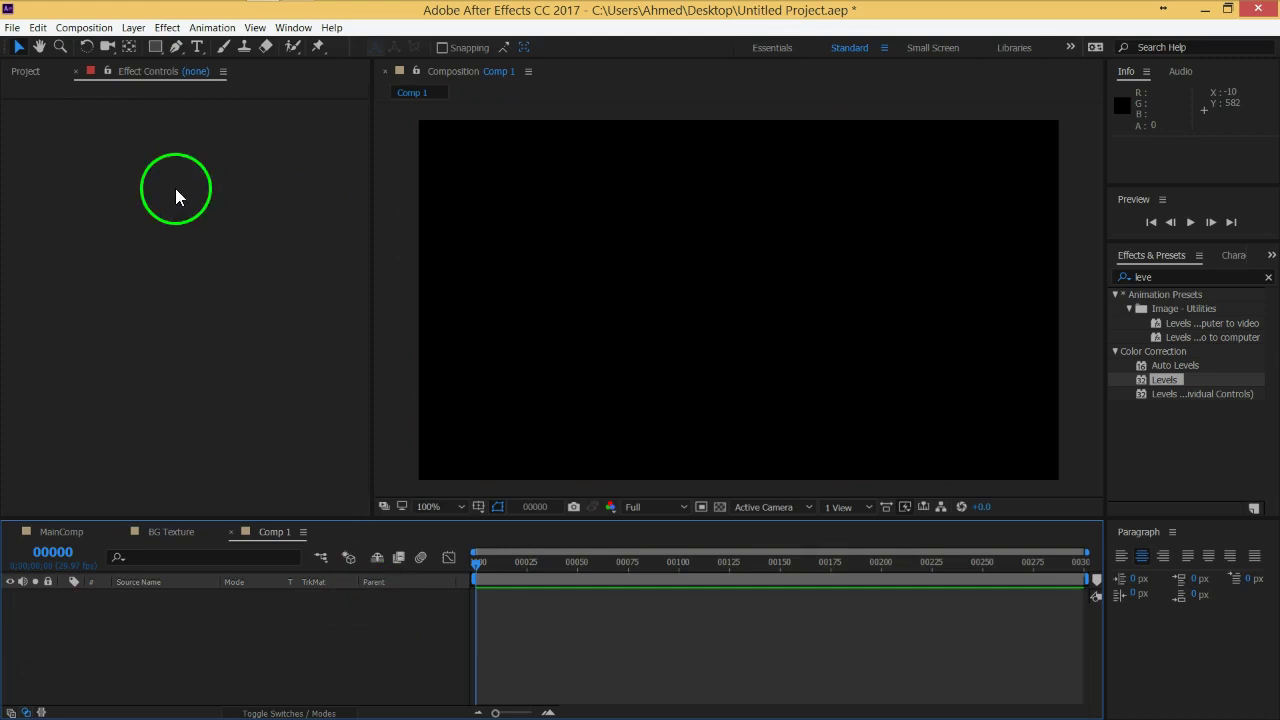
click(189, 51)
click(671, 337)
text(zz)
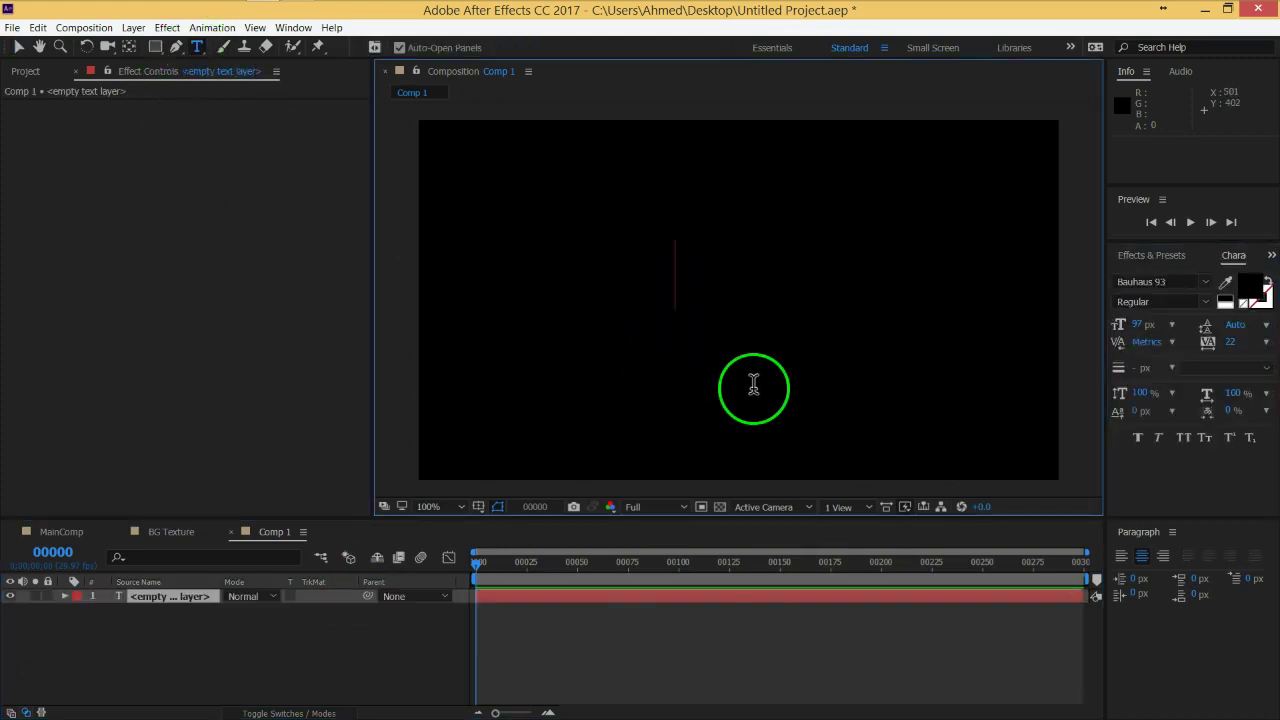
text(zz)
Set the zzzz text fill colour to yellow FFE800.
click(750, 293)
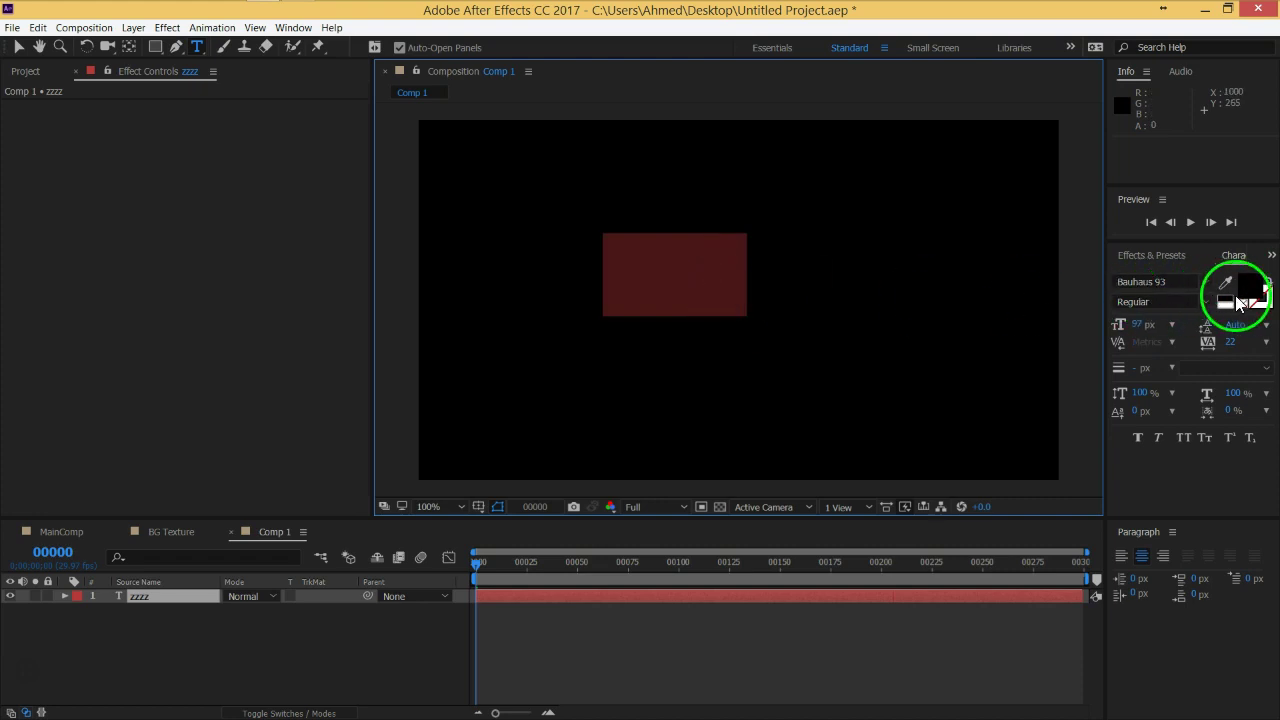
click(1248, 288)
click(671, 350)
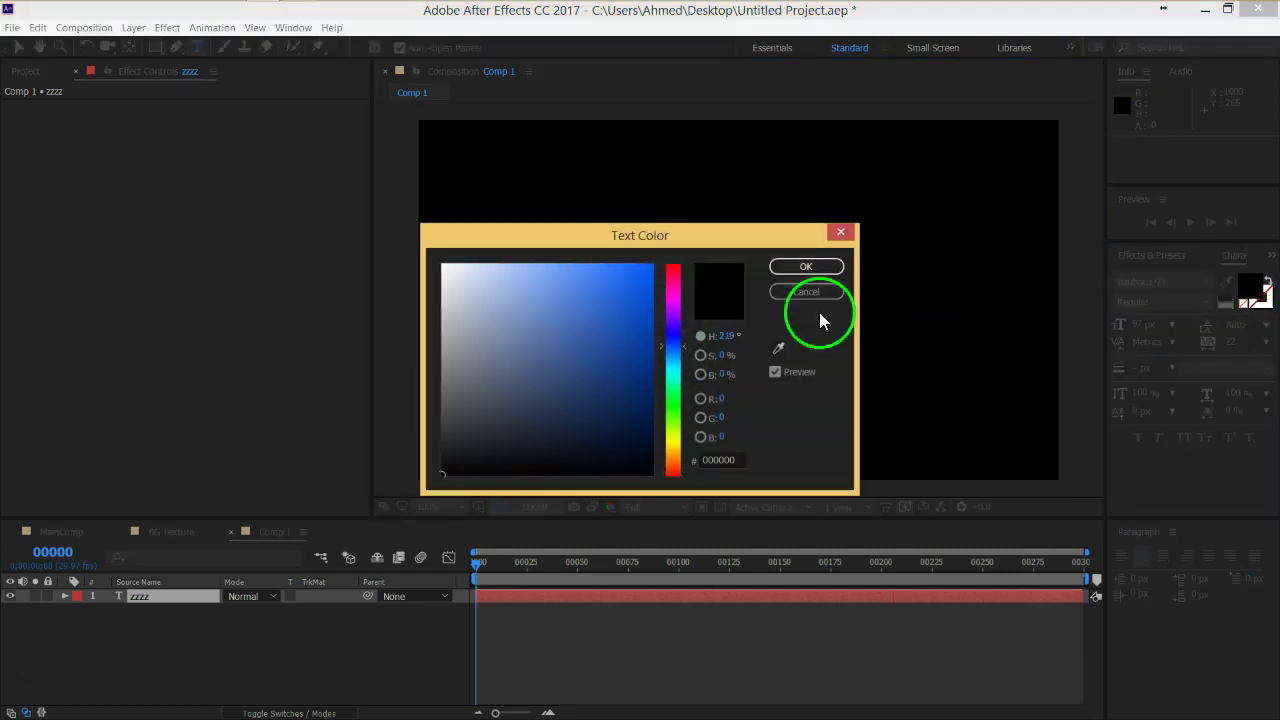
key(Return)
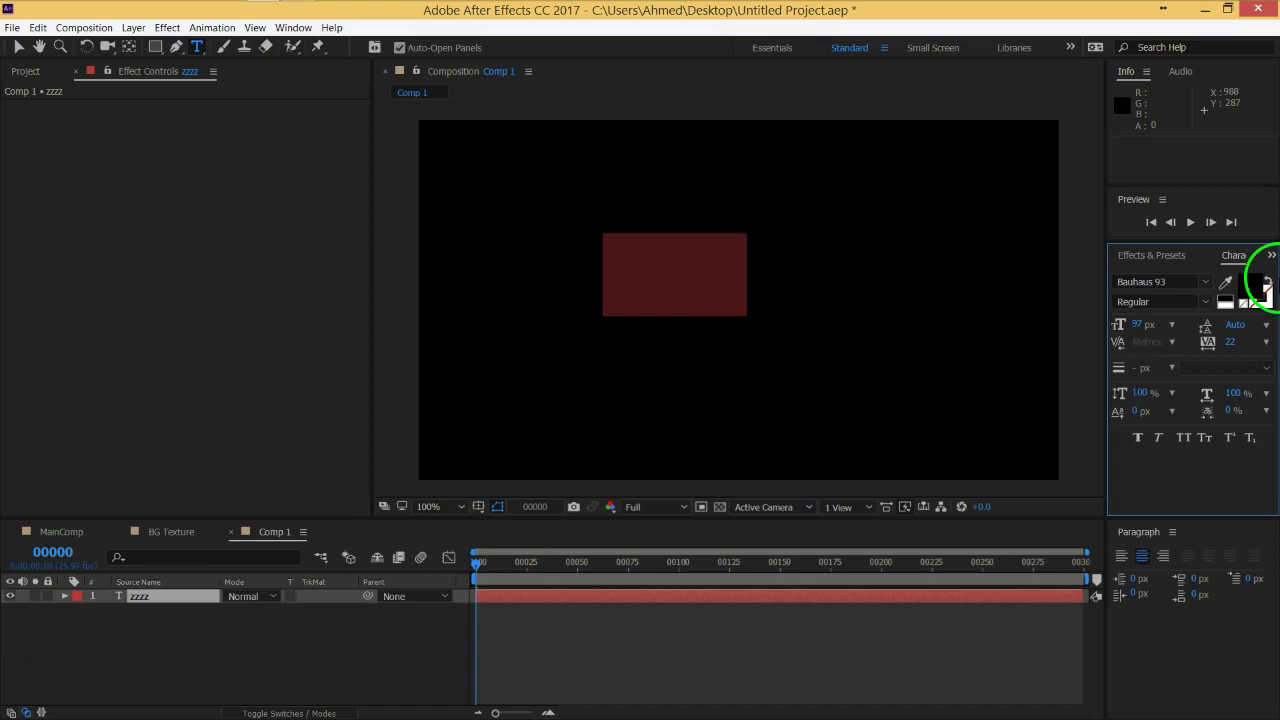
click(1258, 290)
click(673, 332)
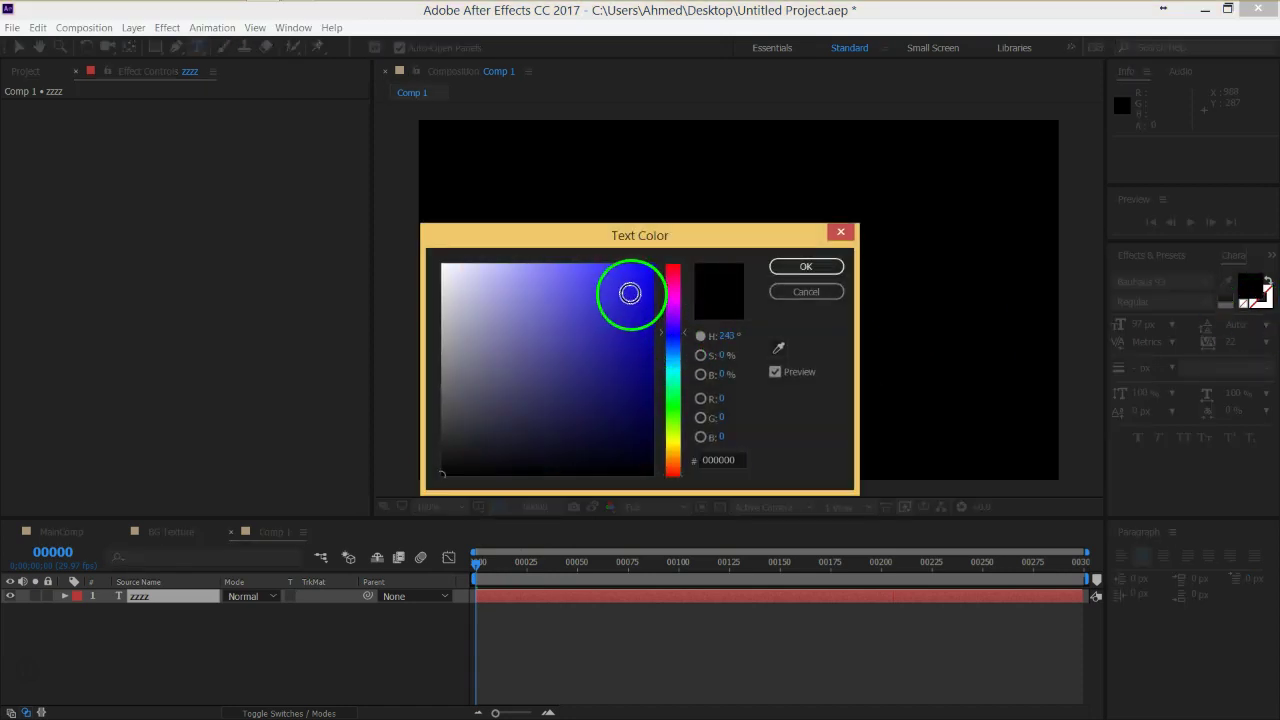
drag(629, 294, 653, 264)
click(673, 438)
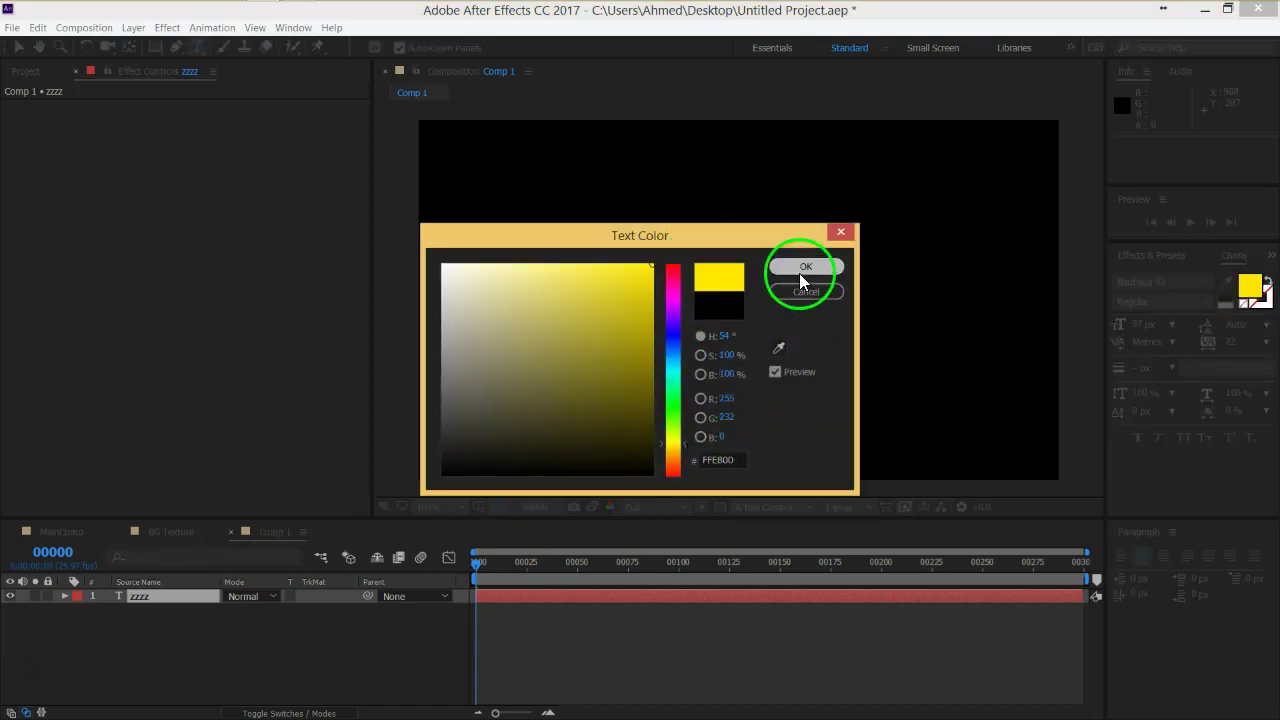
click(806, 267)
Select the zzzz text layer and bring up the Pre-compose options.
click(190, 622)
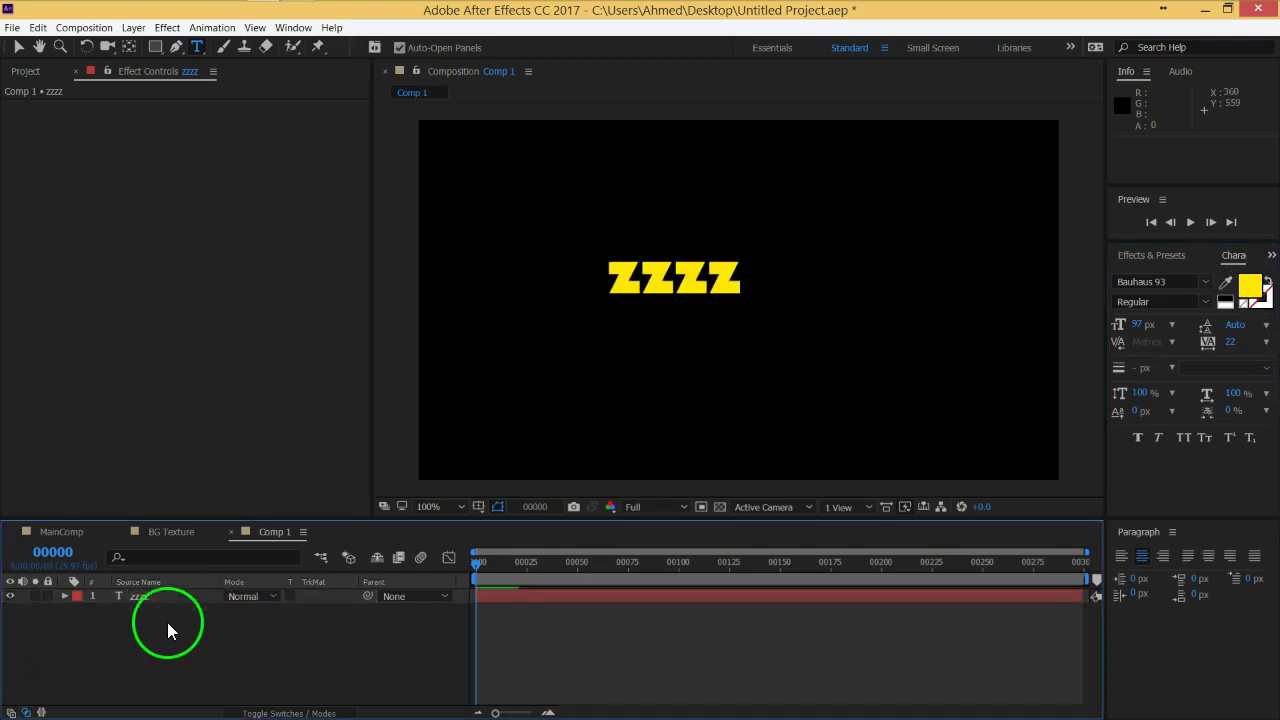
click(142, 597)
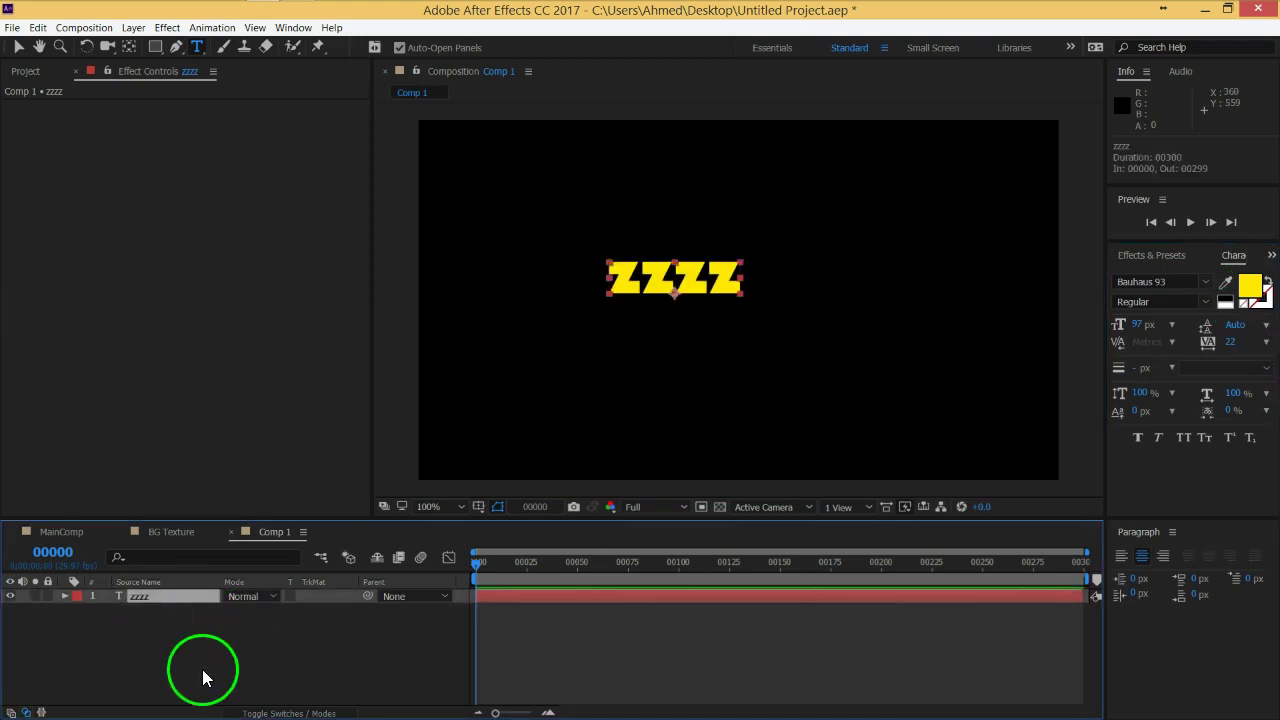
key(ctrl+shift+c)
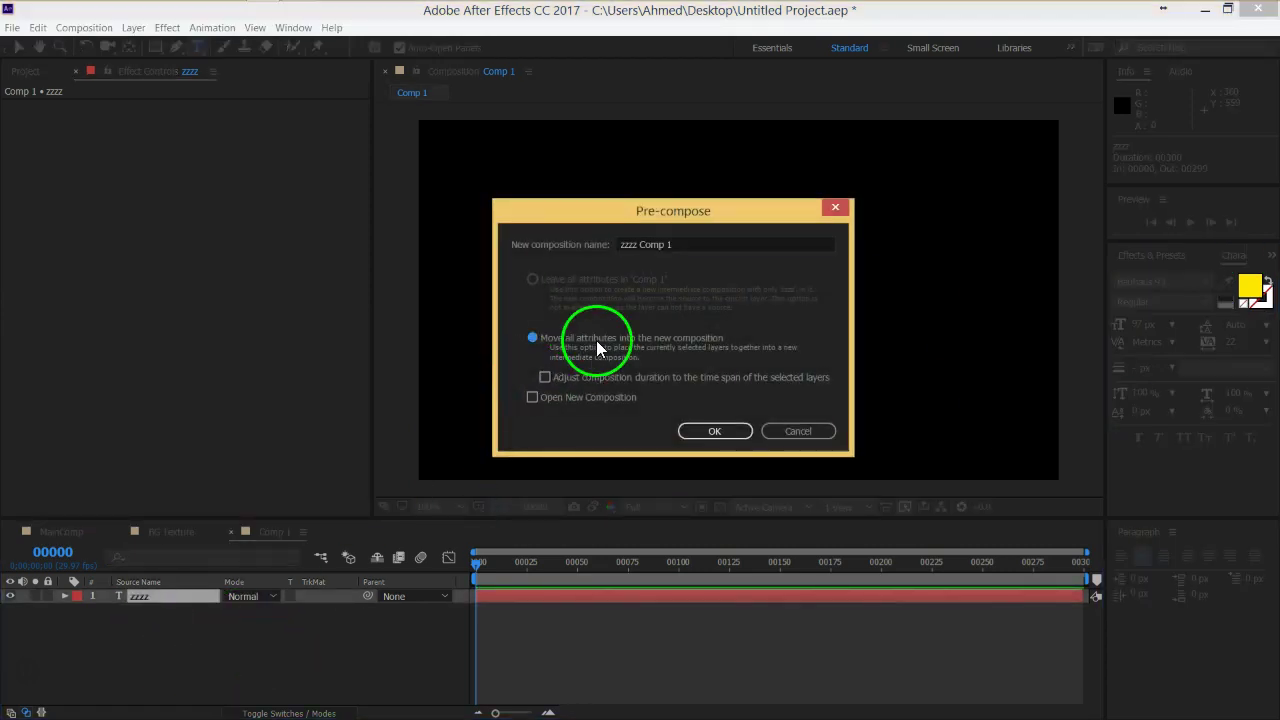
Pre-compose the text into zzzz Comp 1 and retype its text to read 'yyyy'.
click(719, 431)
click(209, 612)
click(177, 598)
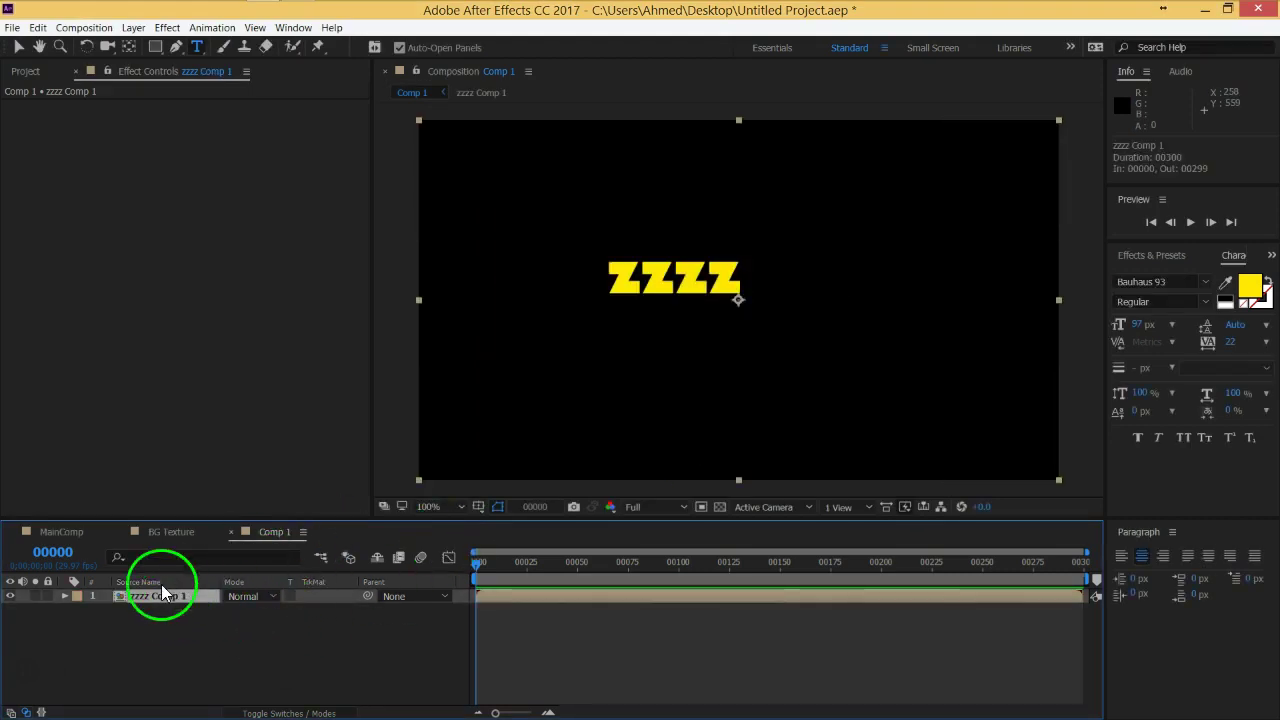
double_click(151, 595)
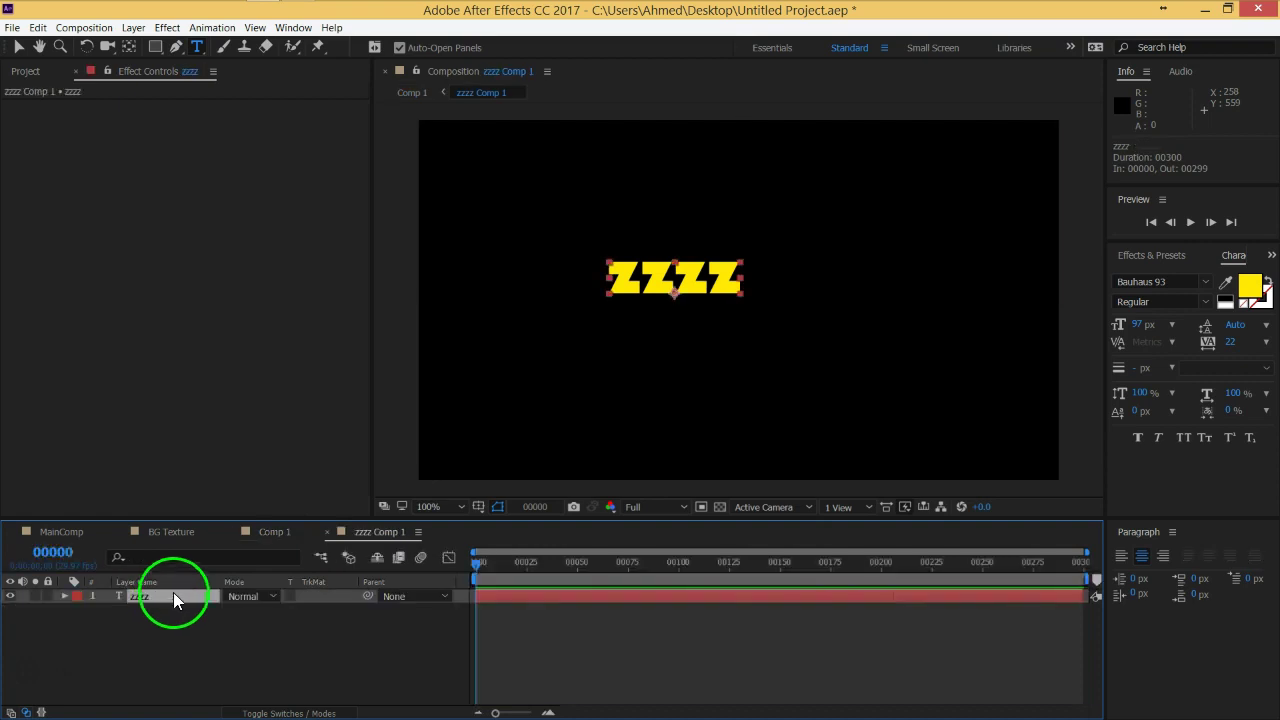
text(yyyy)
key(Return)
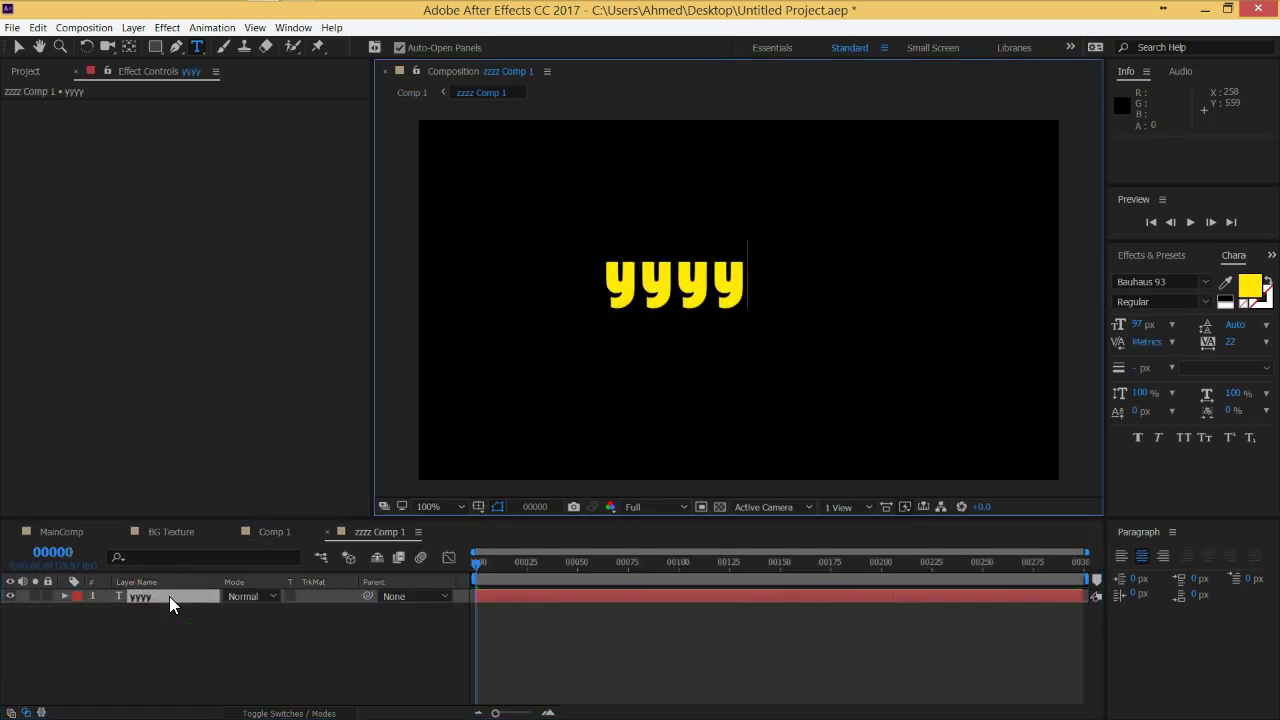
click(192, 620)
Back in Comp 1, select the zzzz Comp 1 layer and view its blending mode choices.
click(272, 531)
click(167, 619)
click(159, 598)
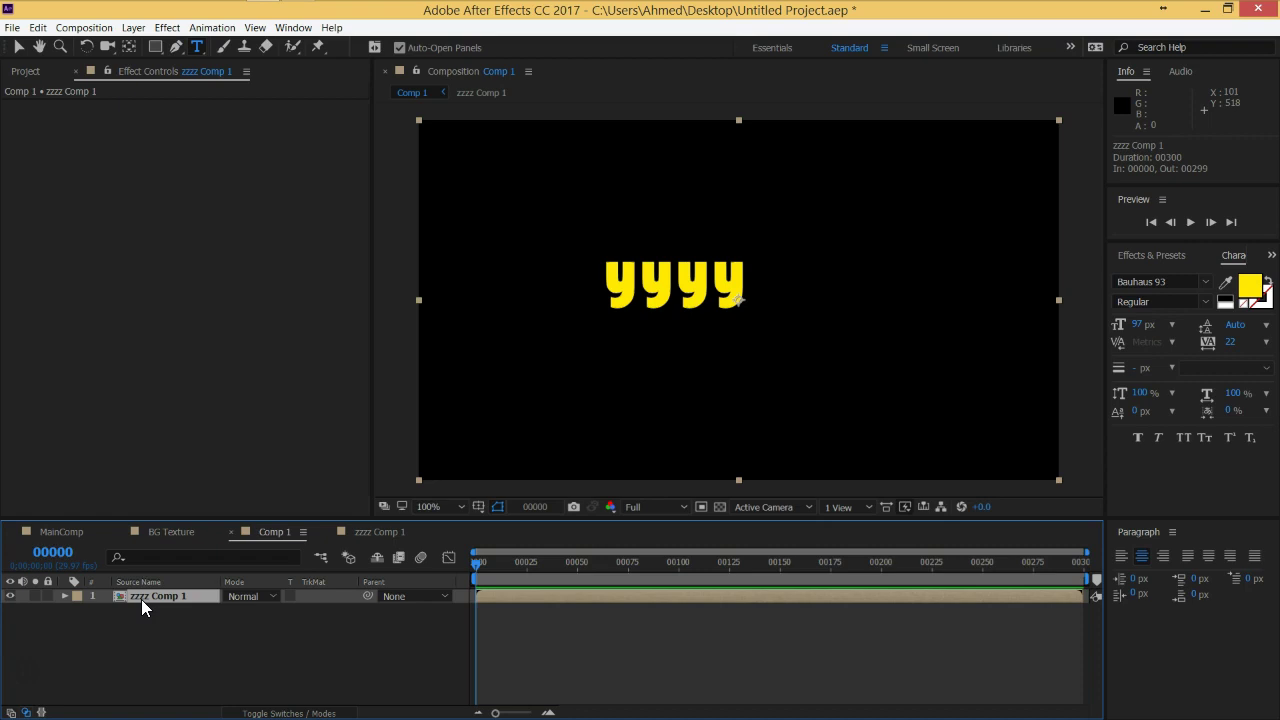
click(251, 598)
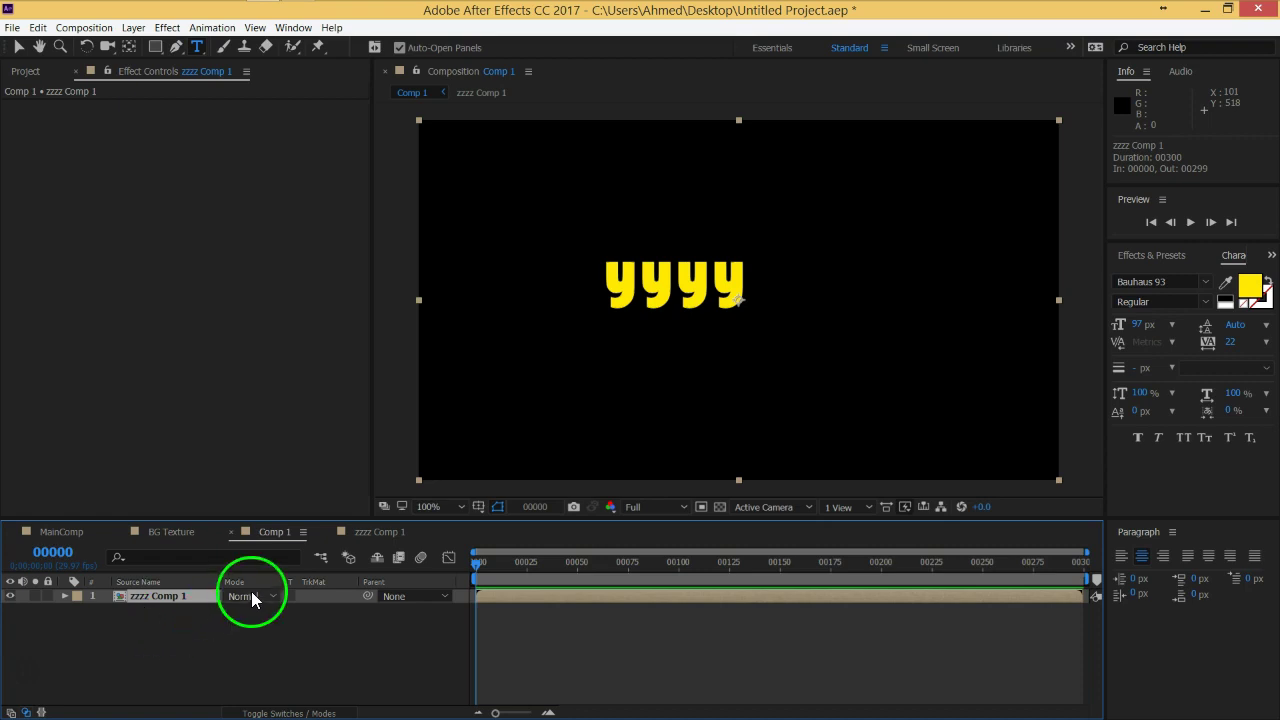